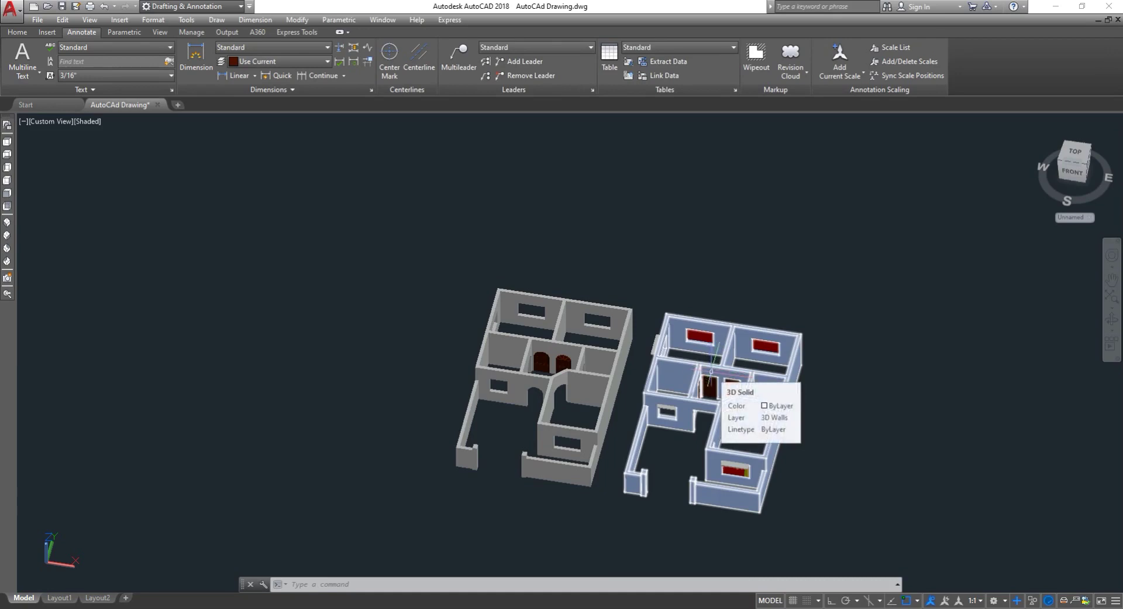
- Examine the two 3D house models, comparing their interior walls, doors and window openings
scroll(797, 476, up, 2)
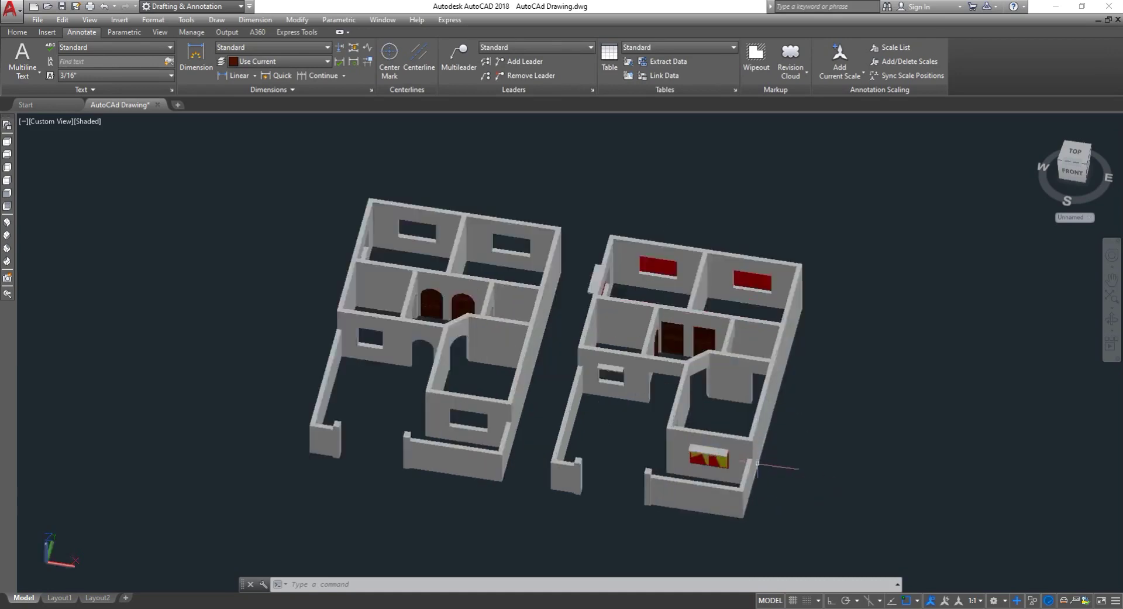
scroll(320, 296, up, 2)
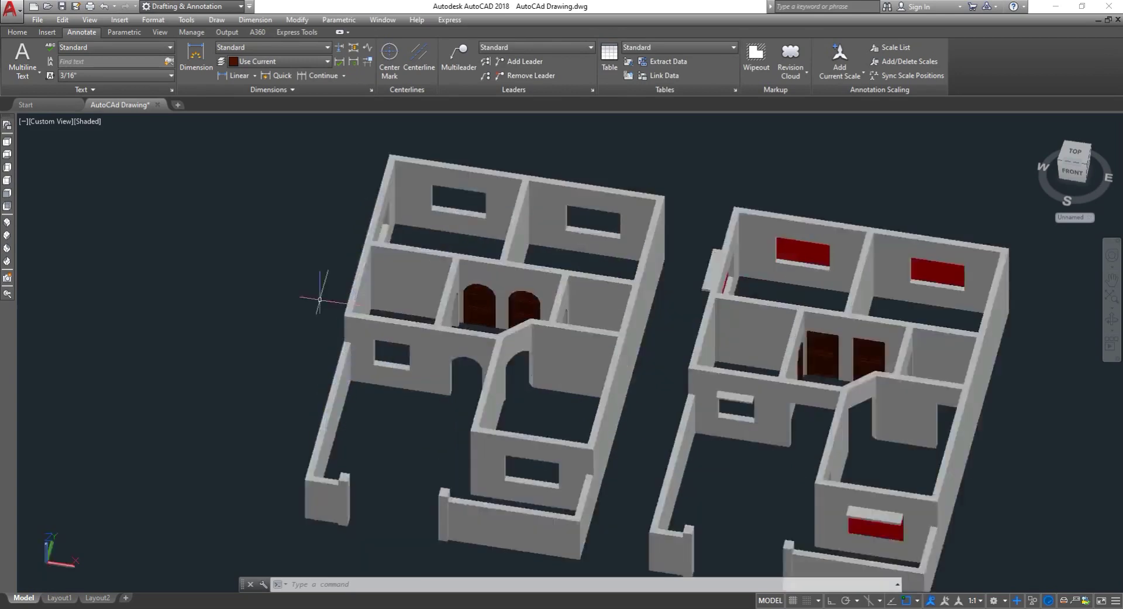
click(479, 301)
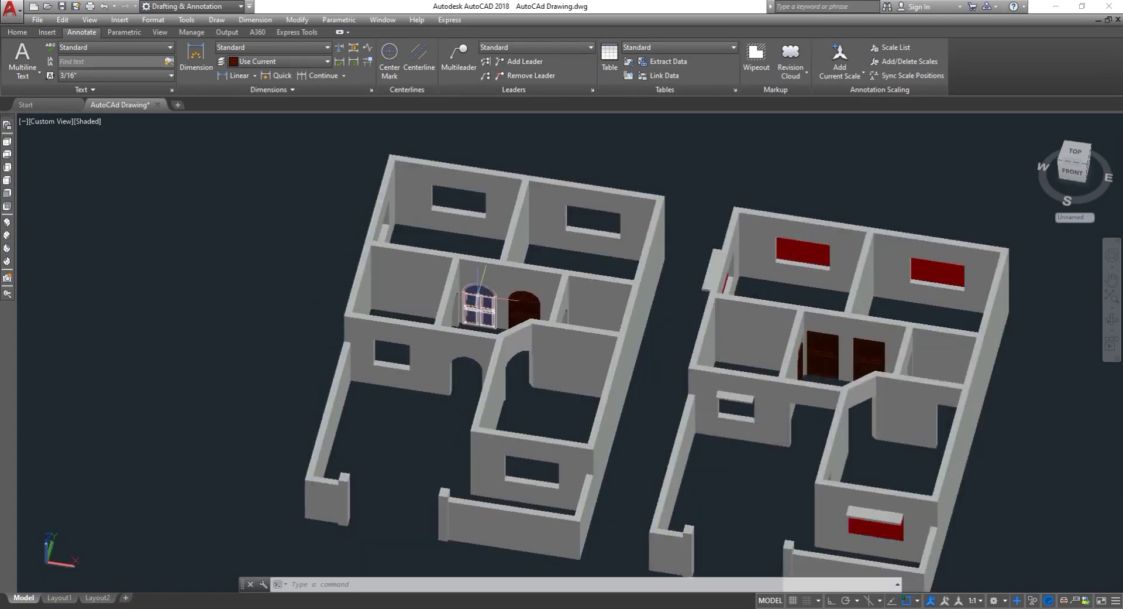
key(Escape)
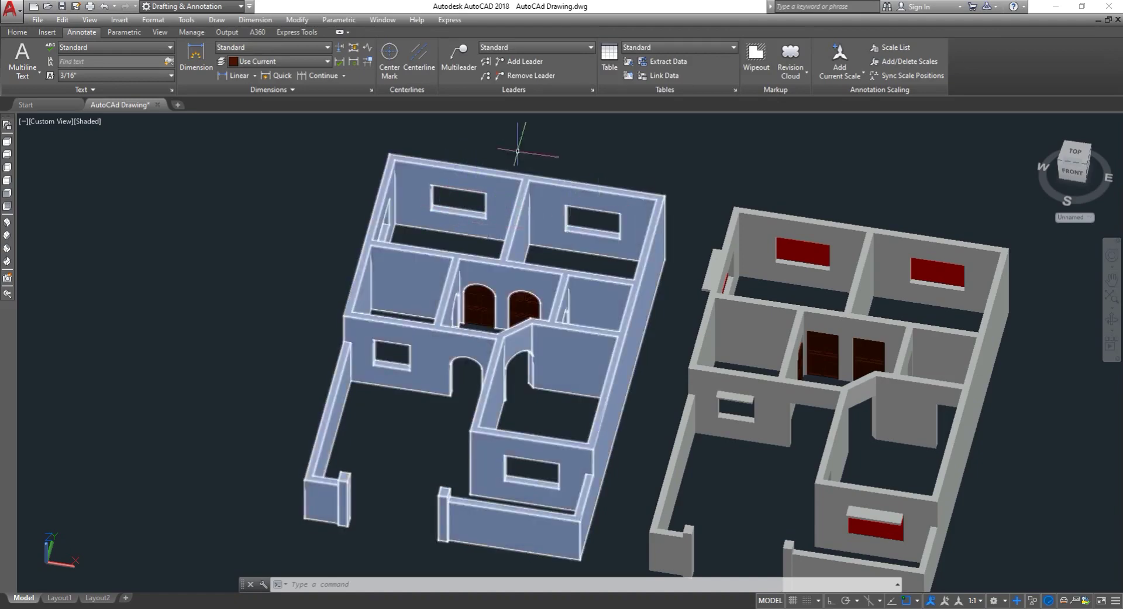
click(228, 324)
key(Escape)
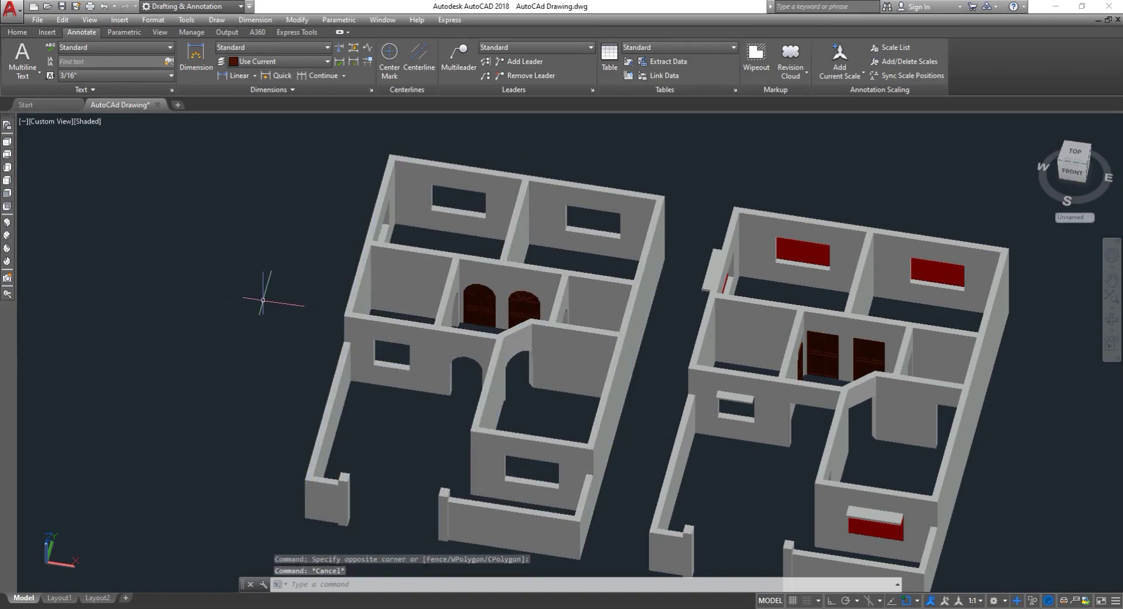
scroll(337, 276, down, 5)
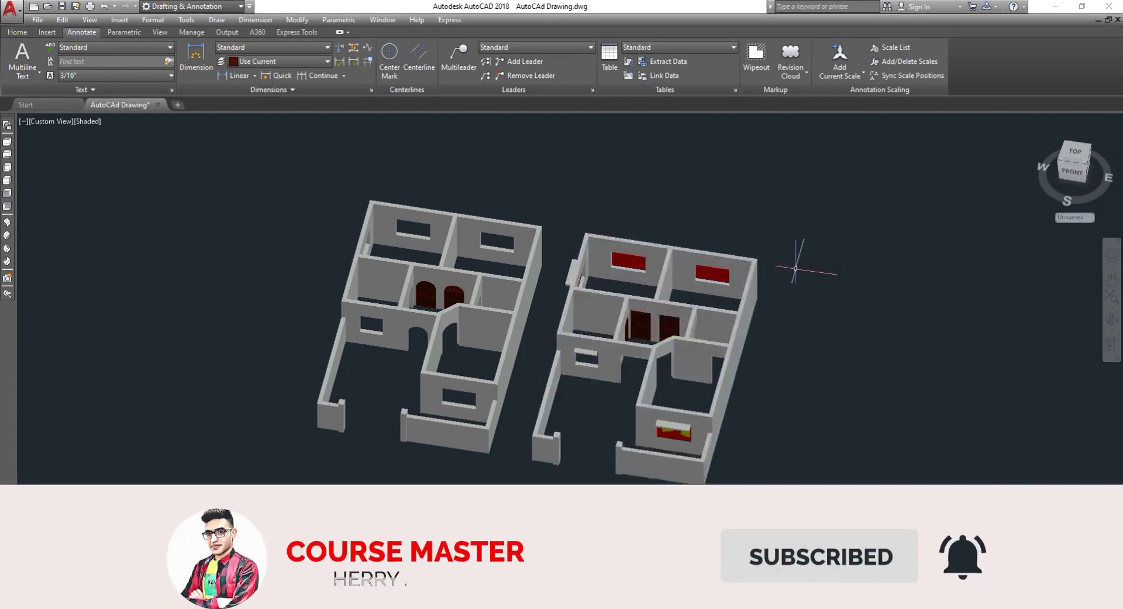
key(Escape)
key(Escape)
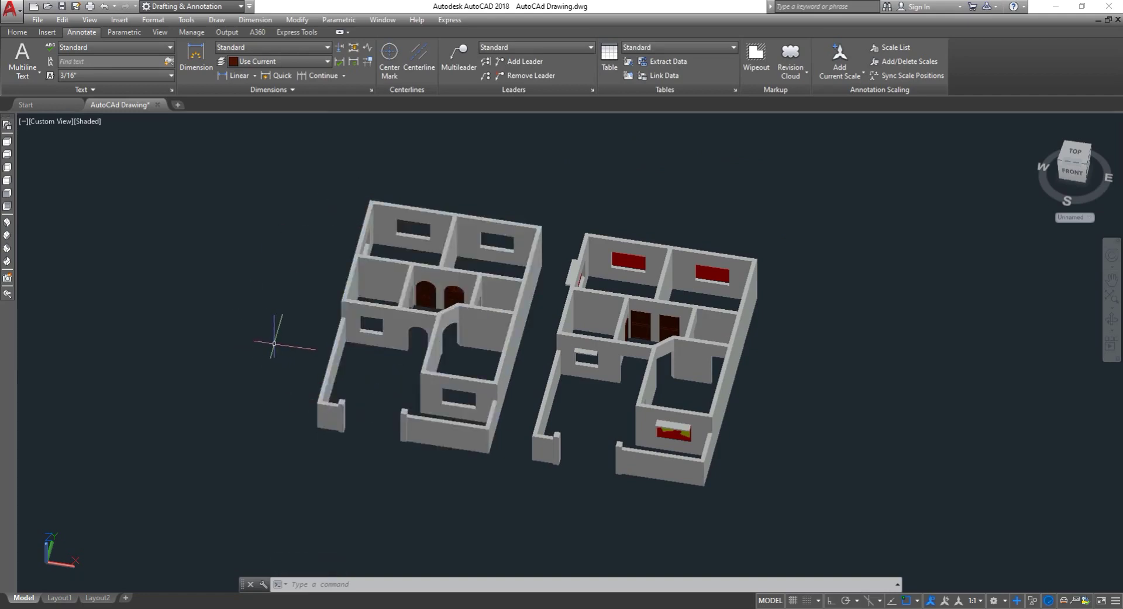
scroll(398, 319, up, 8)
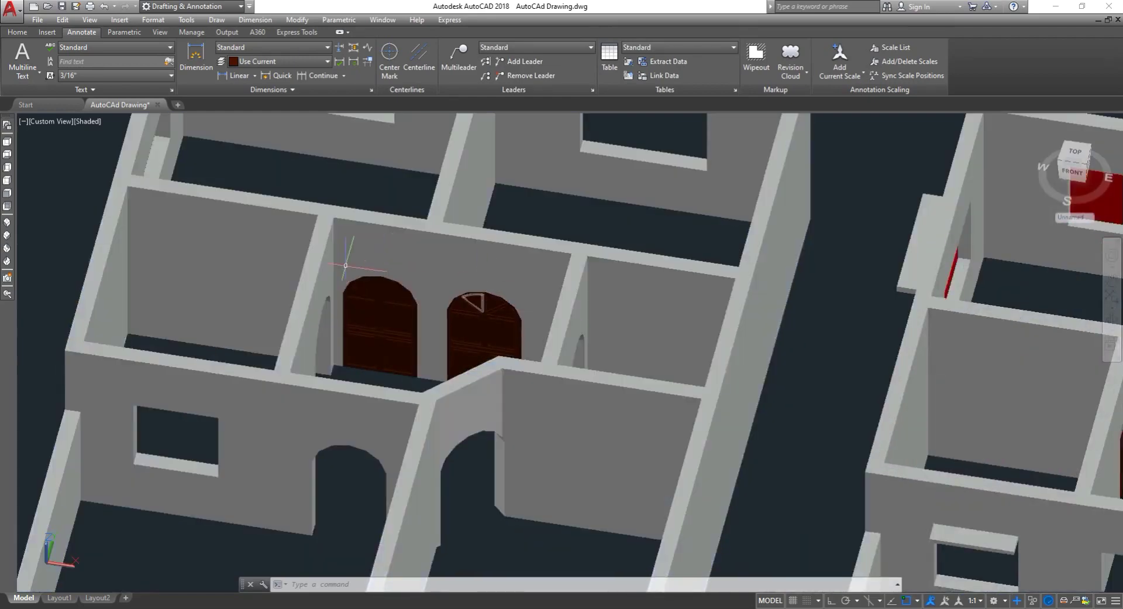
scroll(370, 305, down, 6)
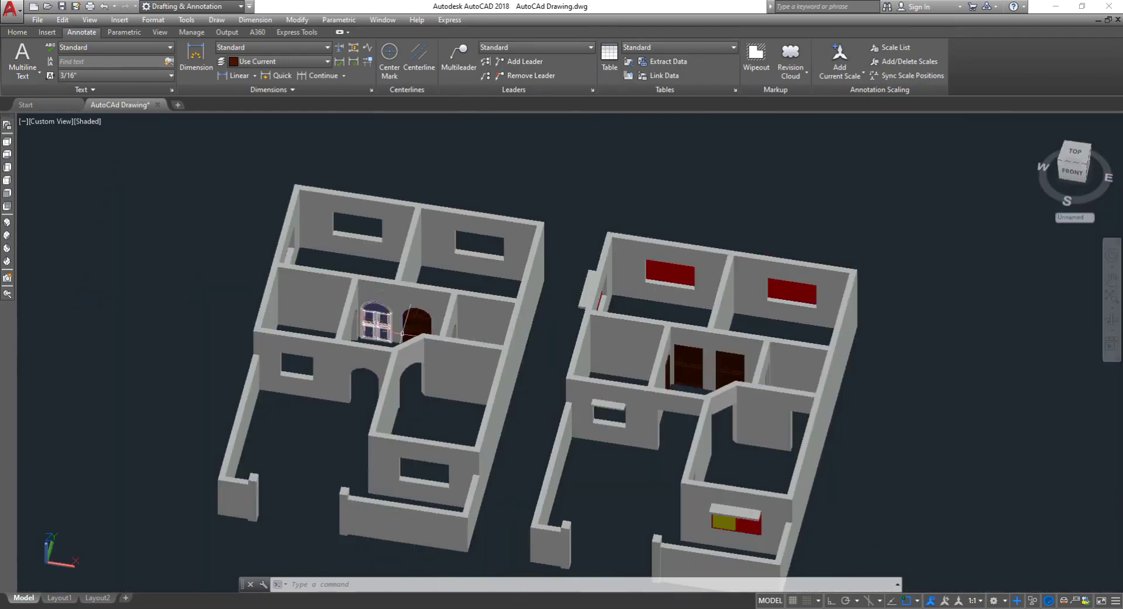
key(Escape)
scroll(370, 304, up, 3)
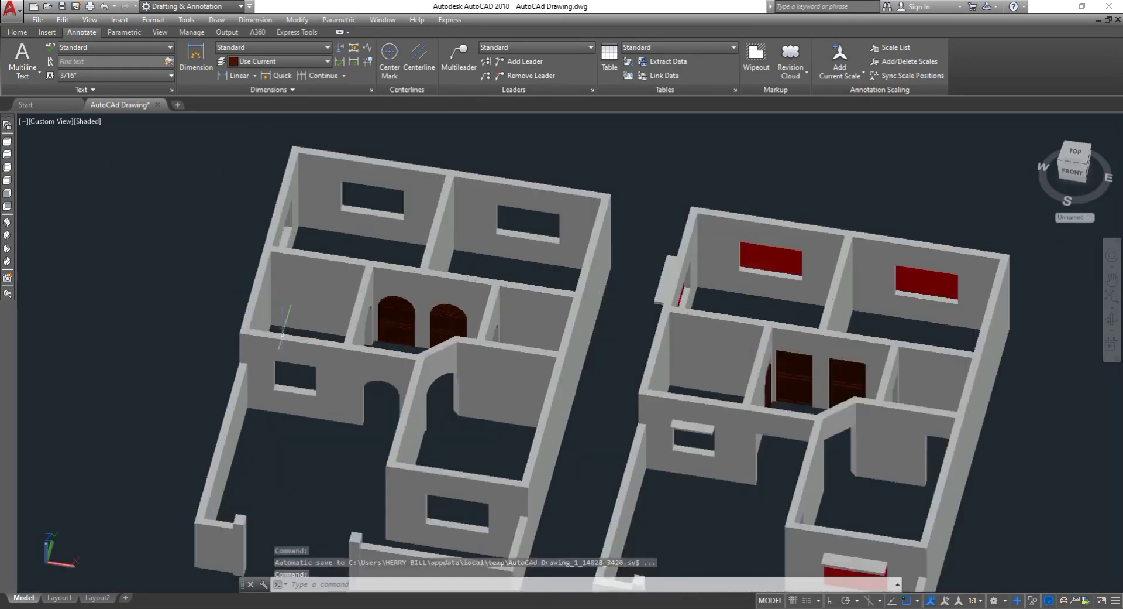
text(E)
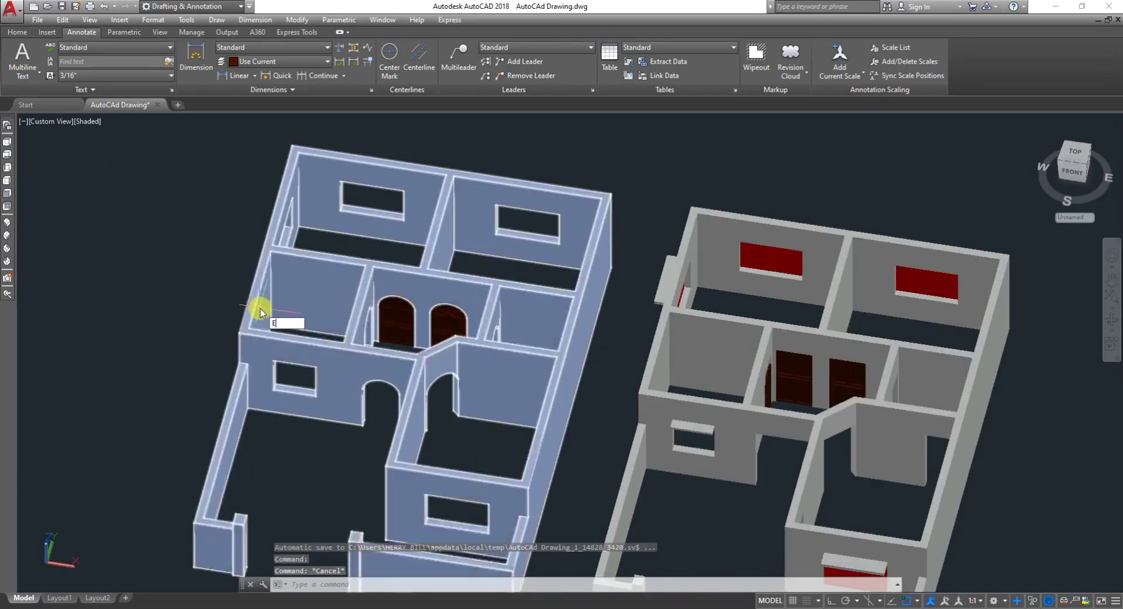
key(Escape)
key(Escape)
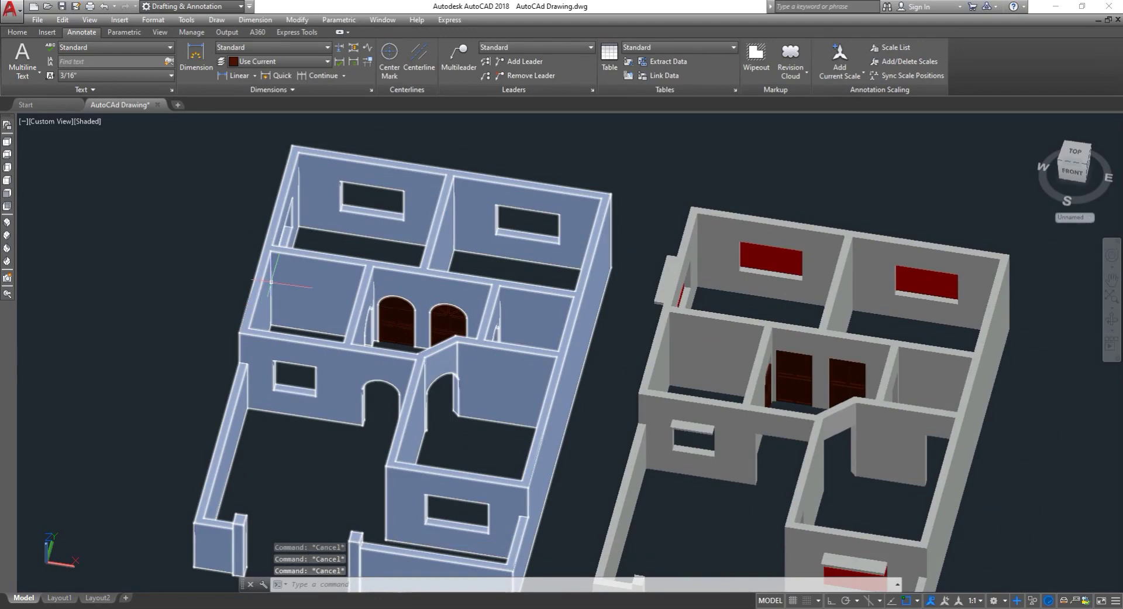
text(LA)
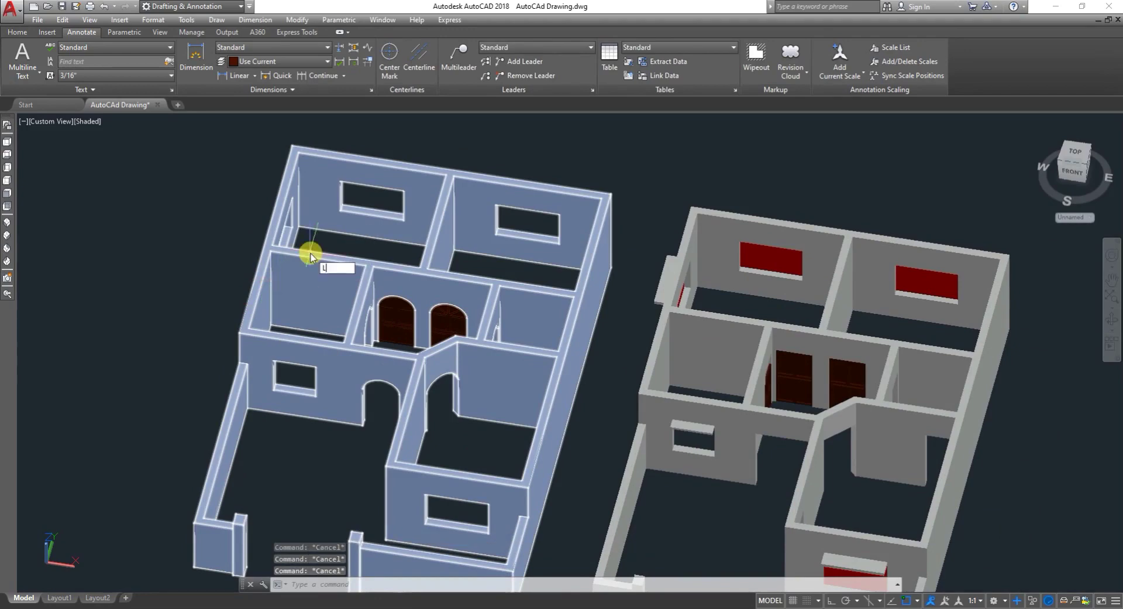
key(Return)
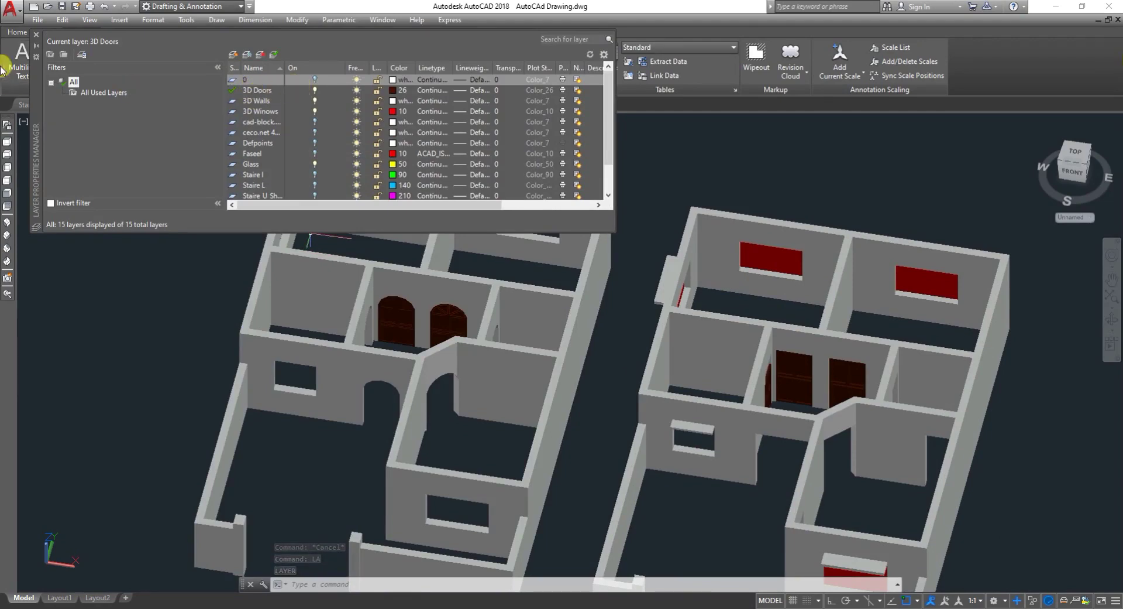
click(36, 35)
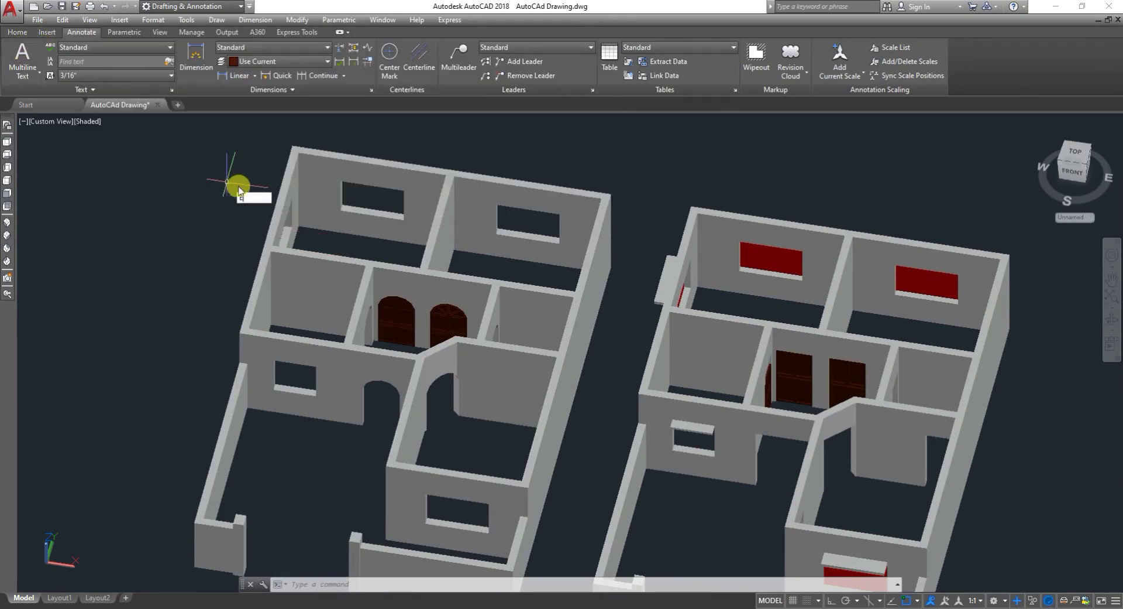
- Erase the two arched doors from the middle room of the house without windows
key(Return)
click(410, 314)
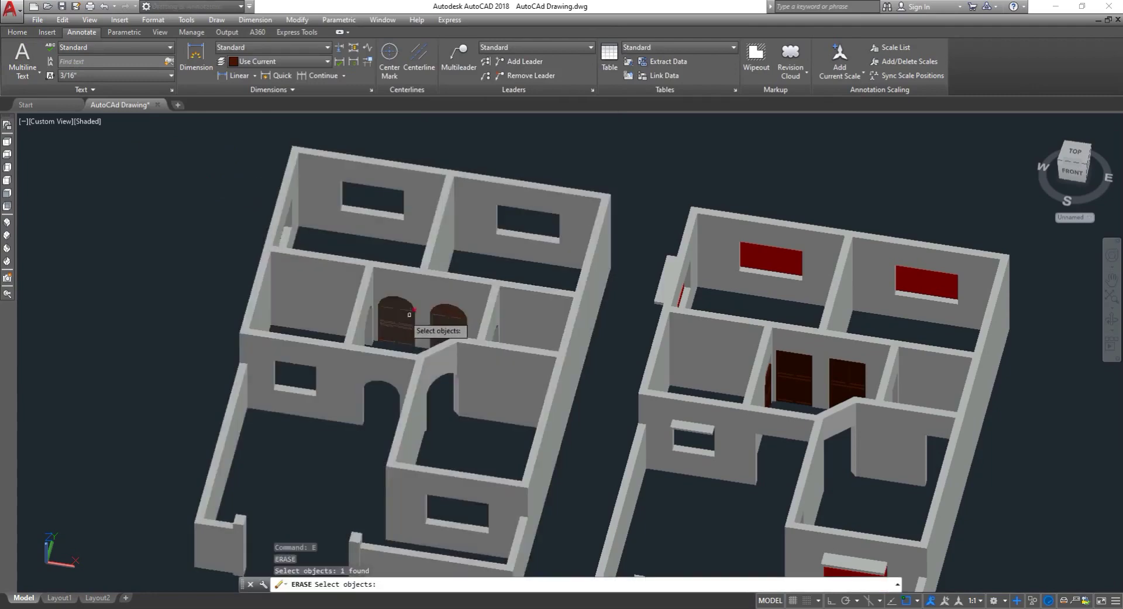
click(449, 320)
key(Return)
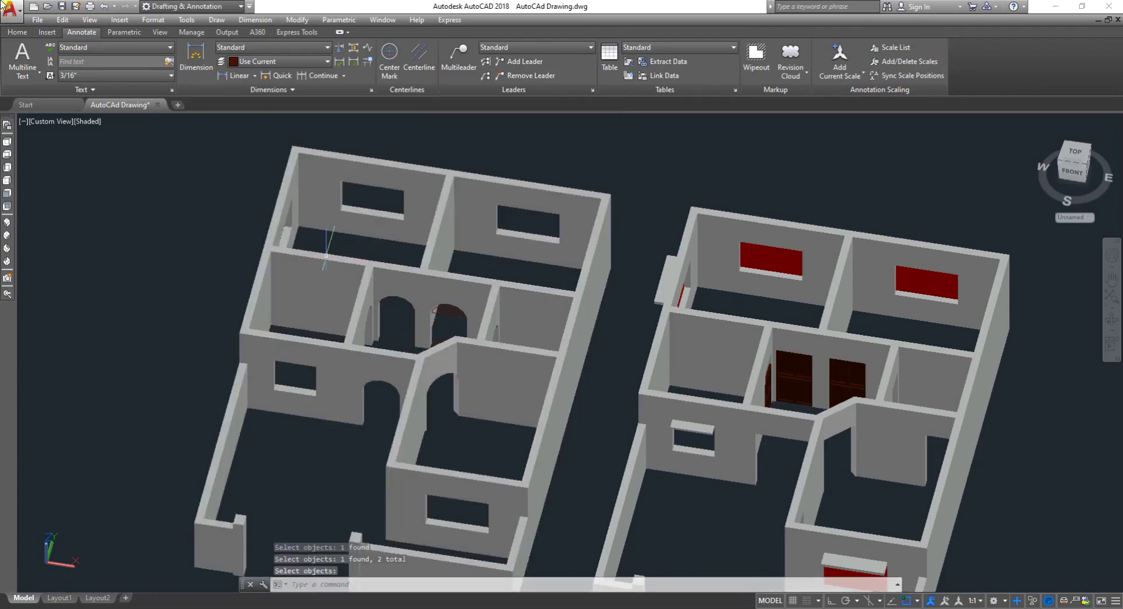
- Erase the leftover arched door pieces in the second arched opening of the house without windows
text(e)
key(Return)
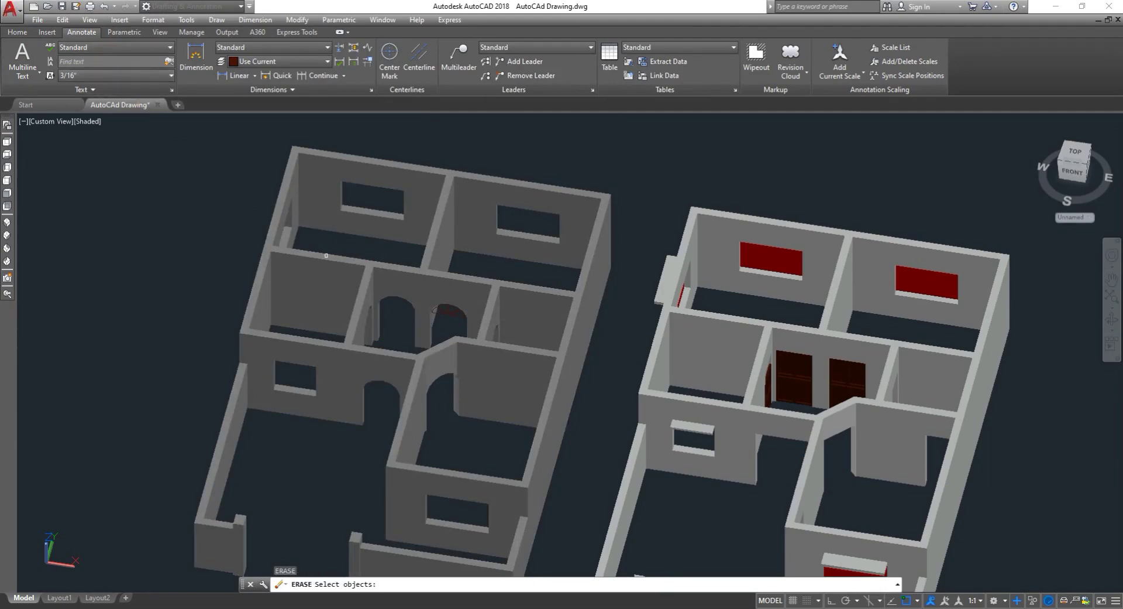
scroll(455, 292, up, 6)
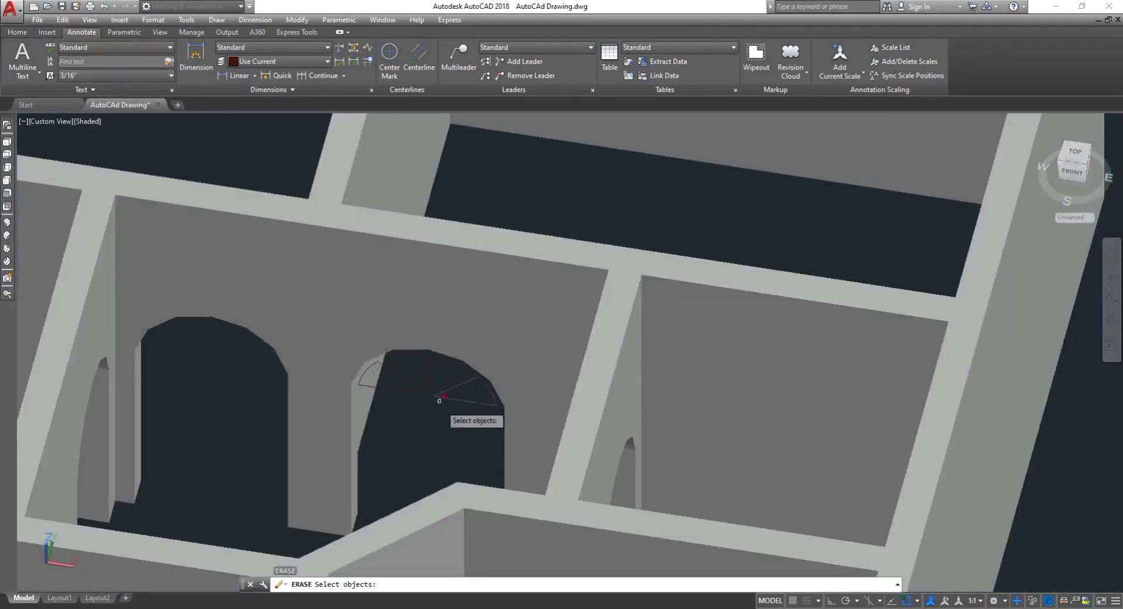
click(443, 408)
click(380, 347)
scroll(405, 374, down, 8)
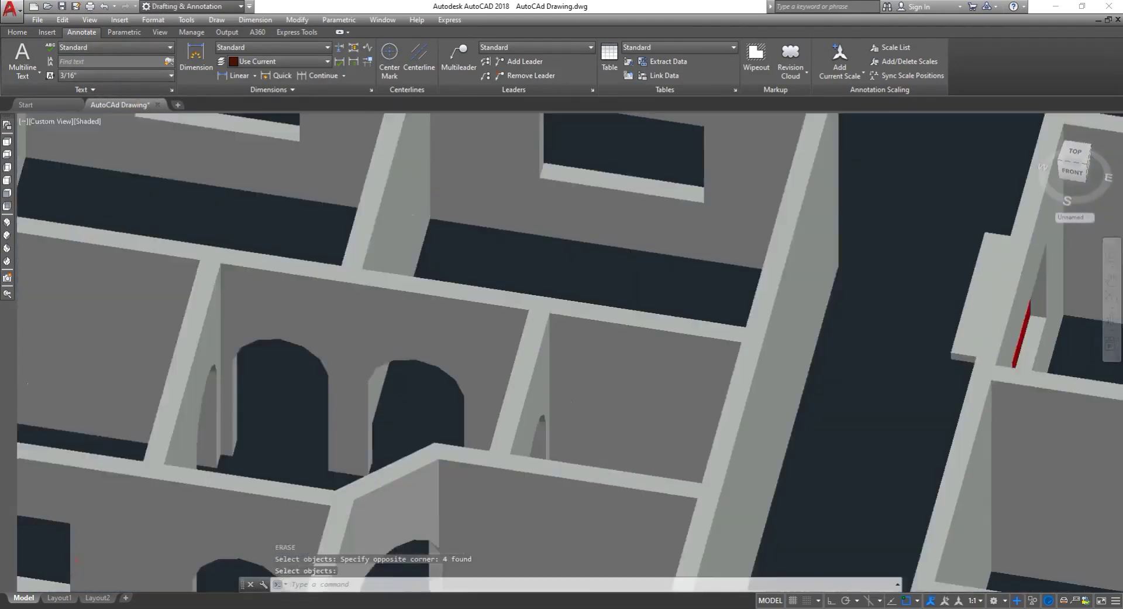
- Make 3D Walls the current layer and close the layer manager
key(Escape)
click(393, 361)
text(LA)
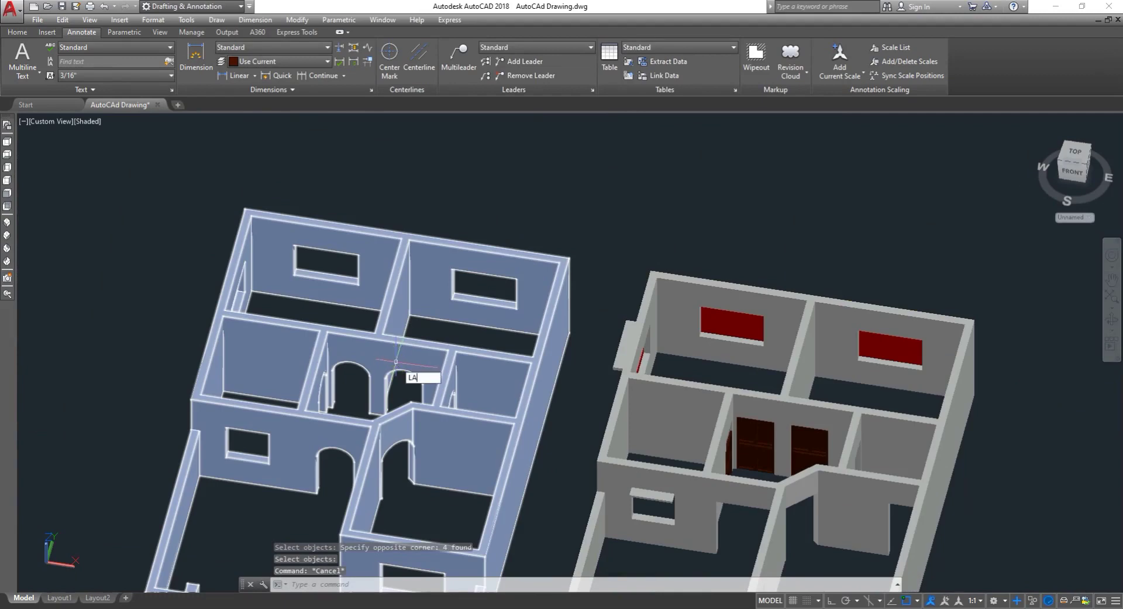
key(Return)
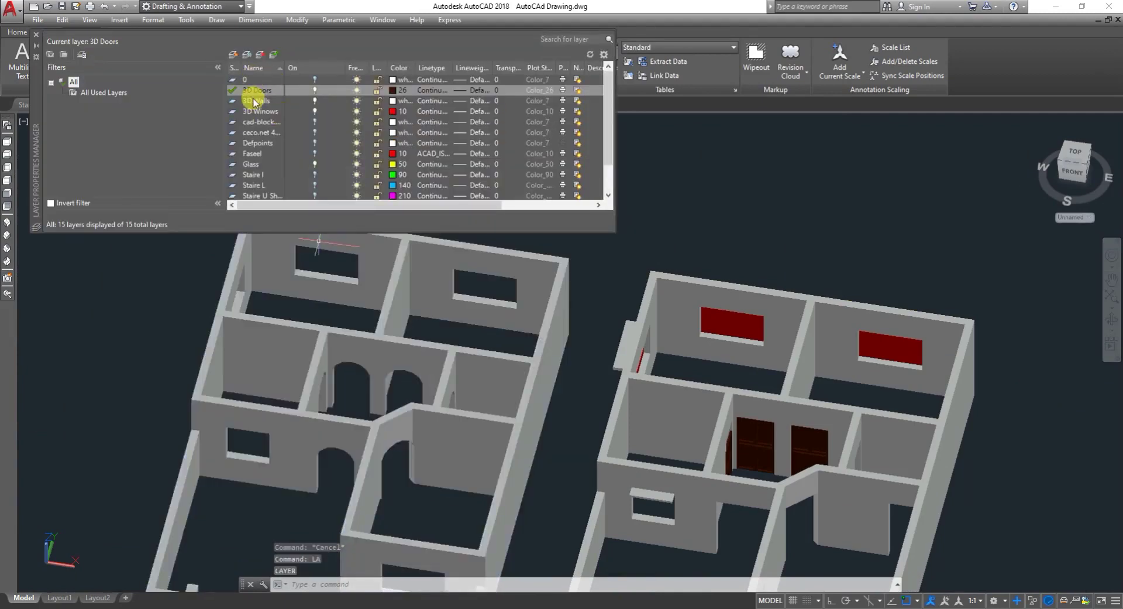
double_click(255, 100)
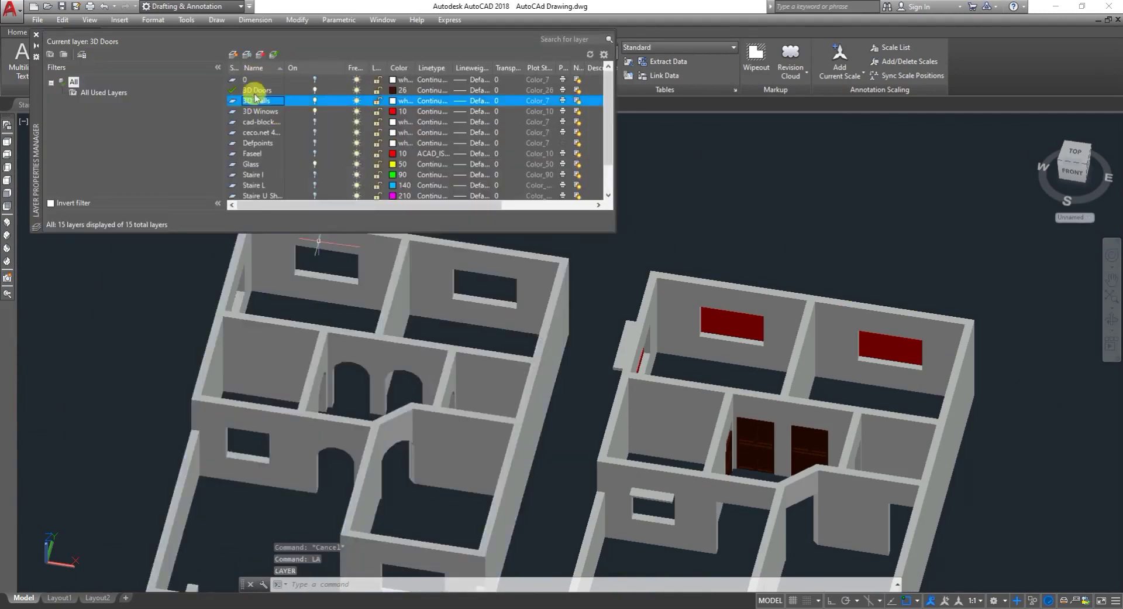
click(36, 35)
- Erase the entire wall solid of the house with arched openings and save the drawing
text(E)
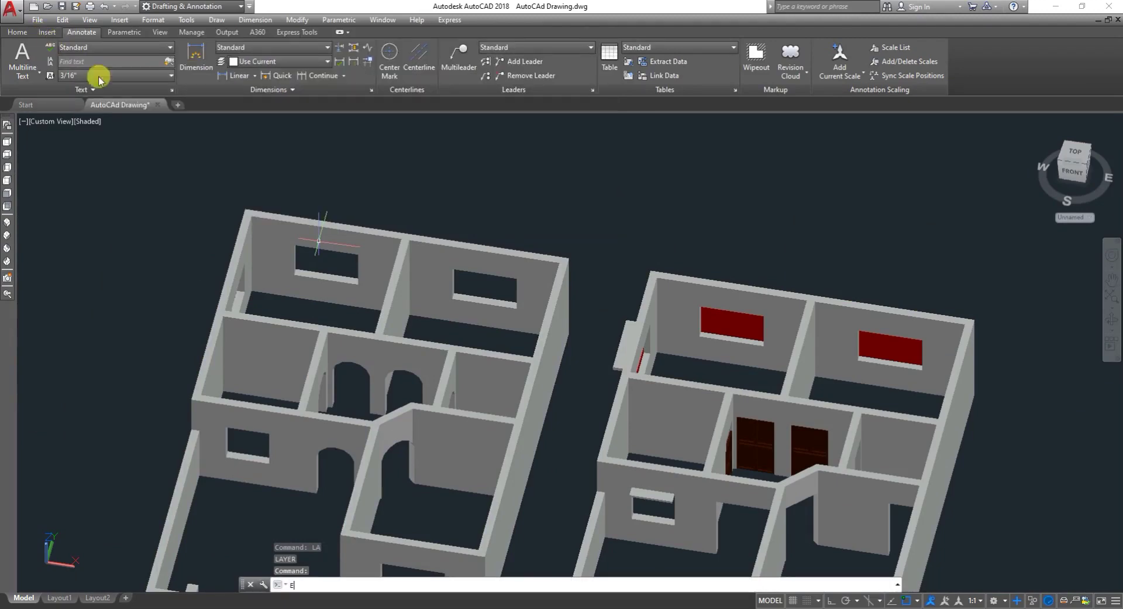
key(Return)
click(226, 215)
click(385, 273)
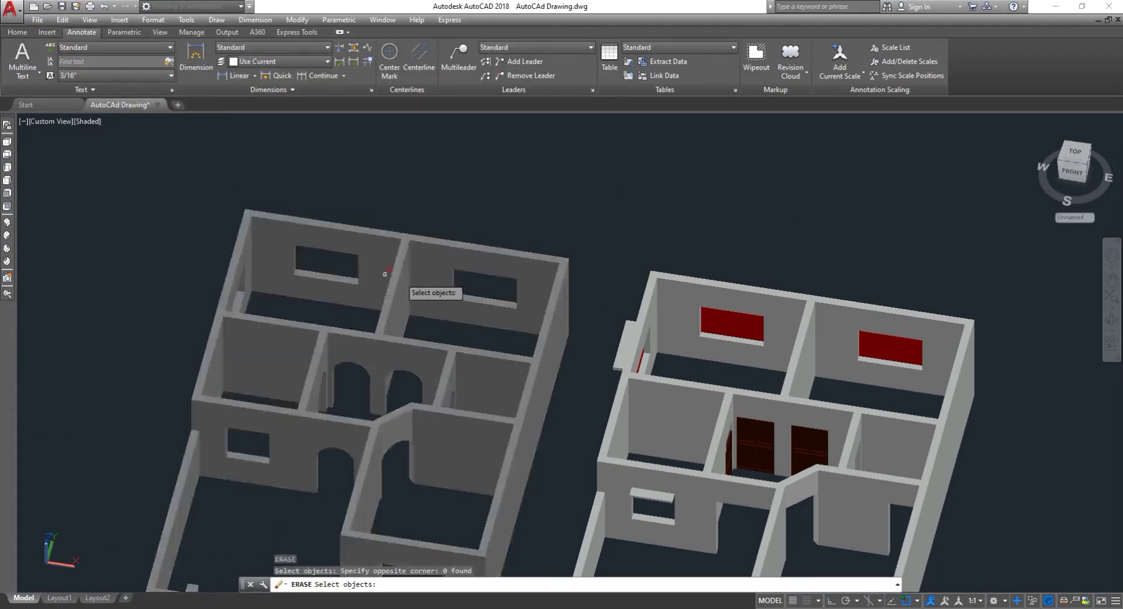
click(416, 277)
click(386, 288)
key(Return)
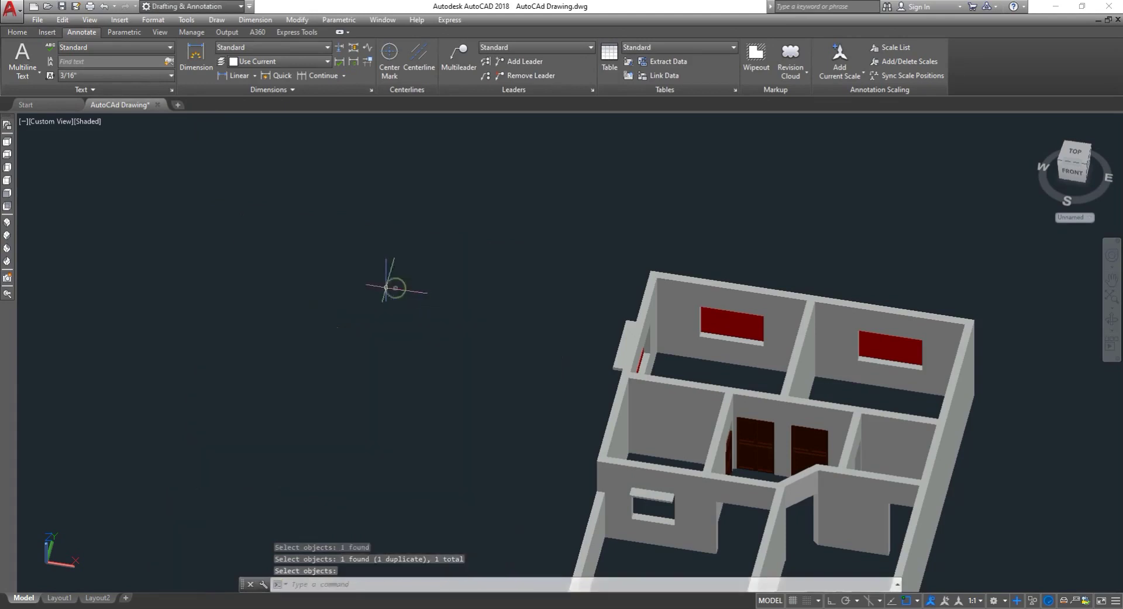
scroll(377, 277, down, 2)
key(Escape)
scroll(455, 295, down, 3)
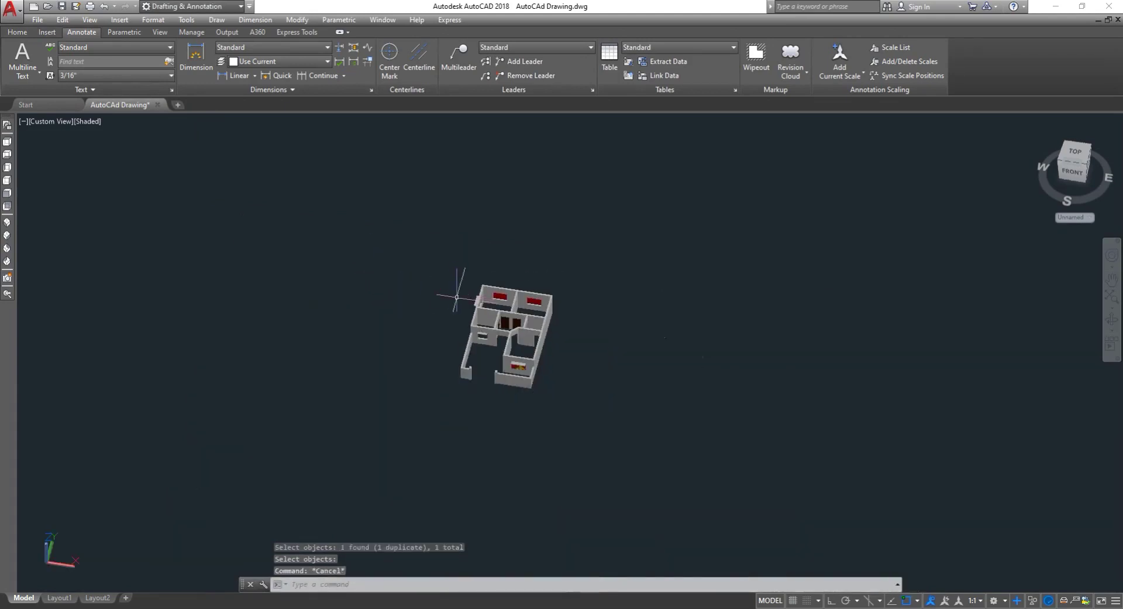
key(ctrl+s)
- Create a new layer named 3D Roof in the layer manager
scroll(456, 297, up, 5)
text(l)
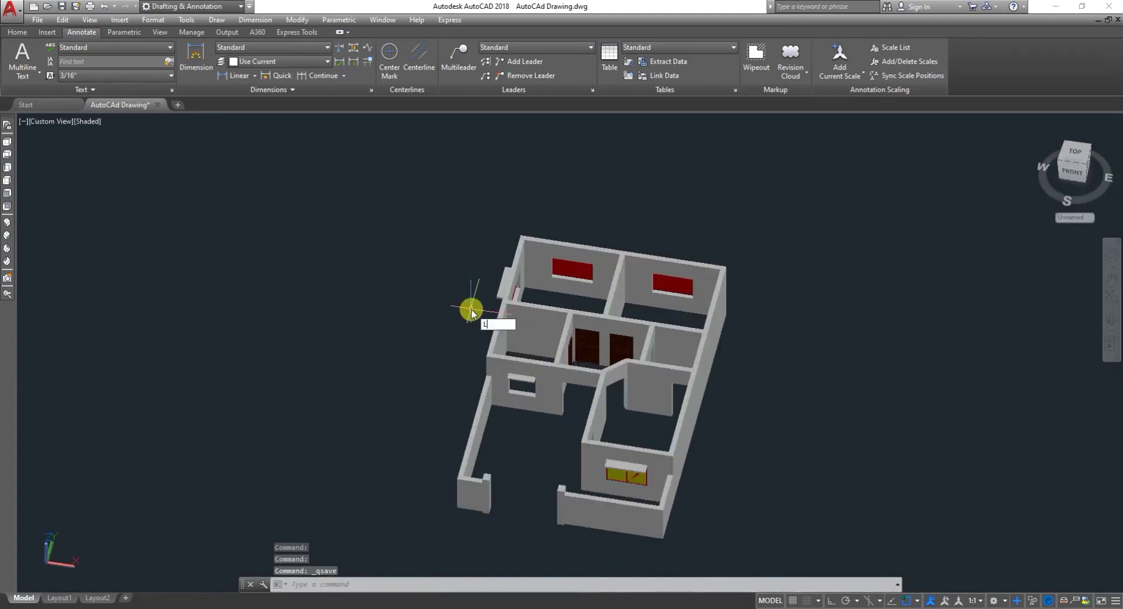
text(a)
key(Return)
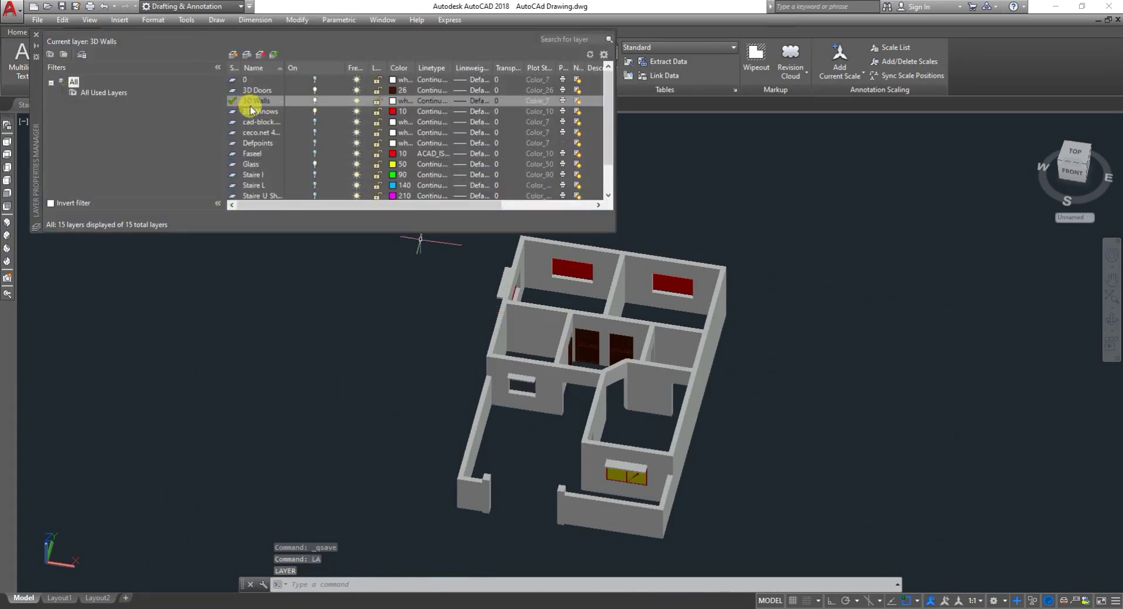
scroll(279, 131, down, 1)
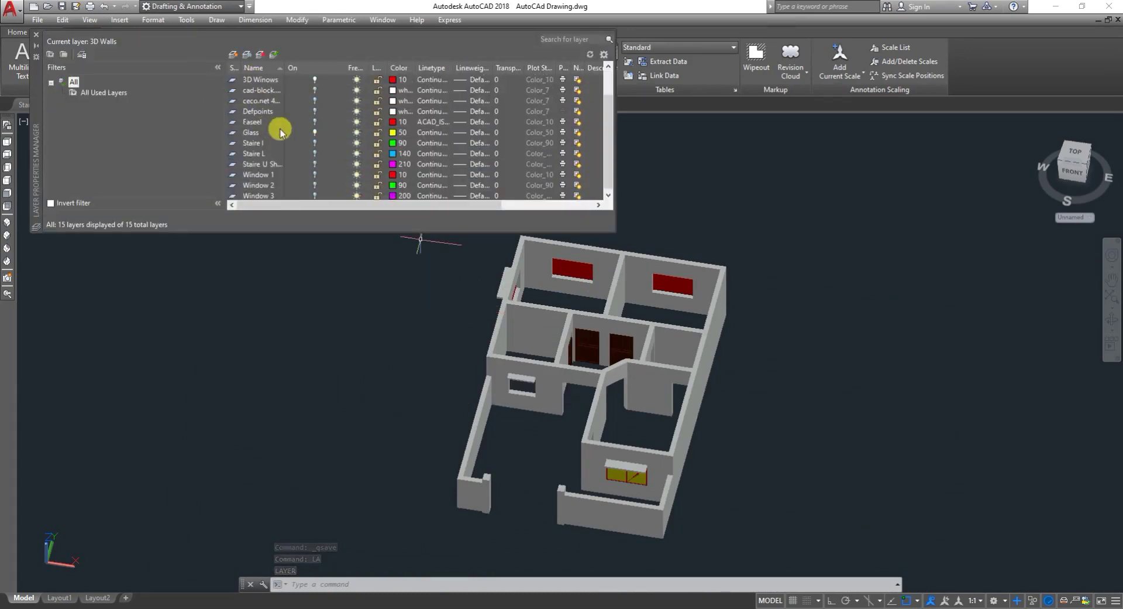
click(233, 54)
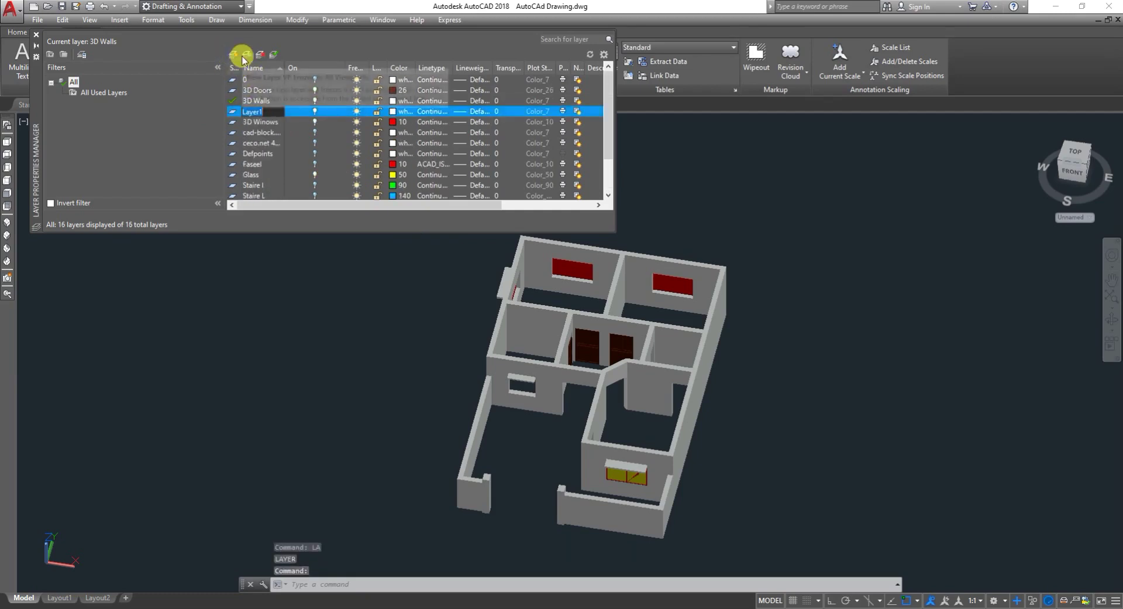
text(3)
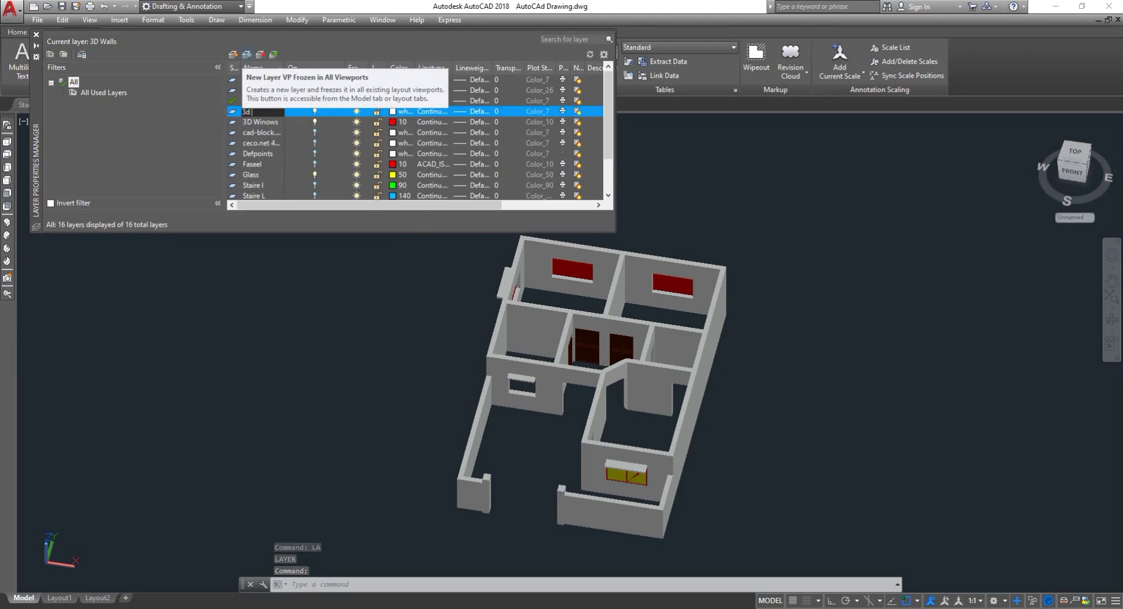
text(d)
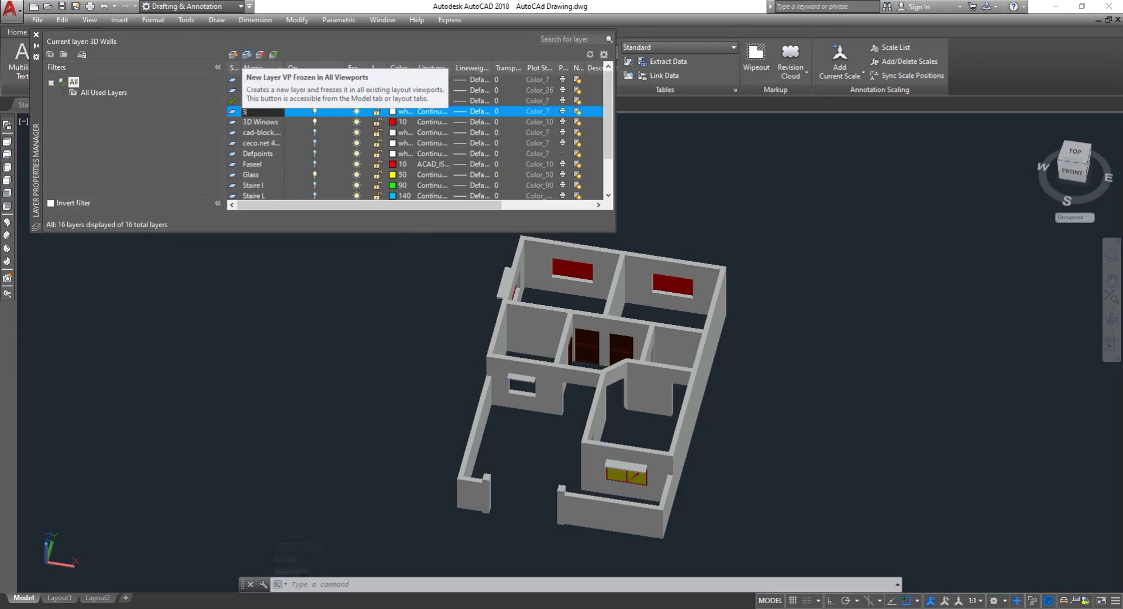
key(BackSpace)
text(f)
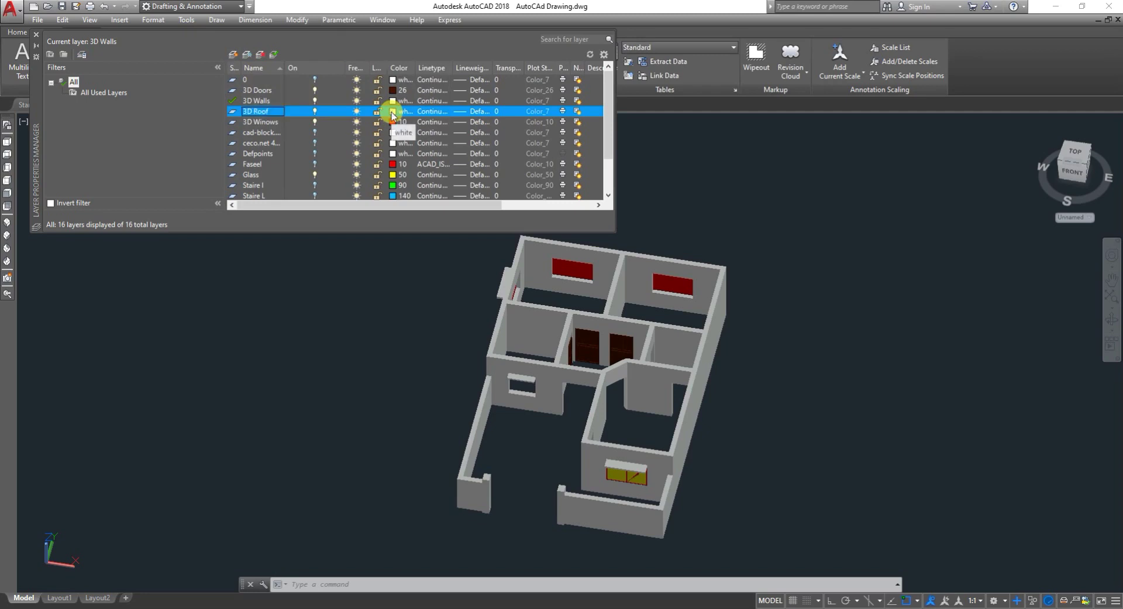
- Set the 3D Roof layer's color to index 91 and make it the current layer
click(392, 112)
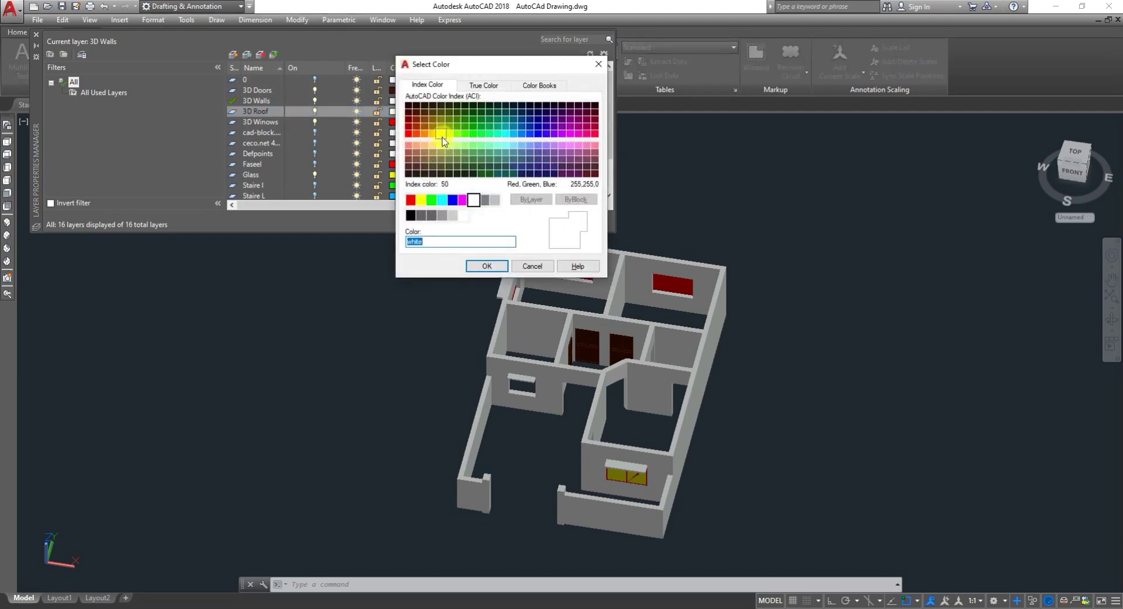
click(570, 144)
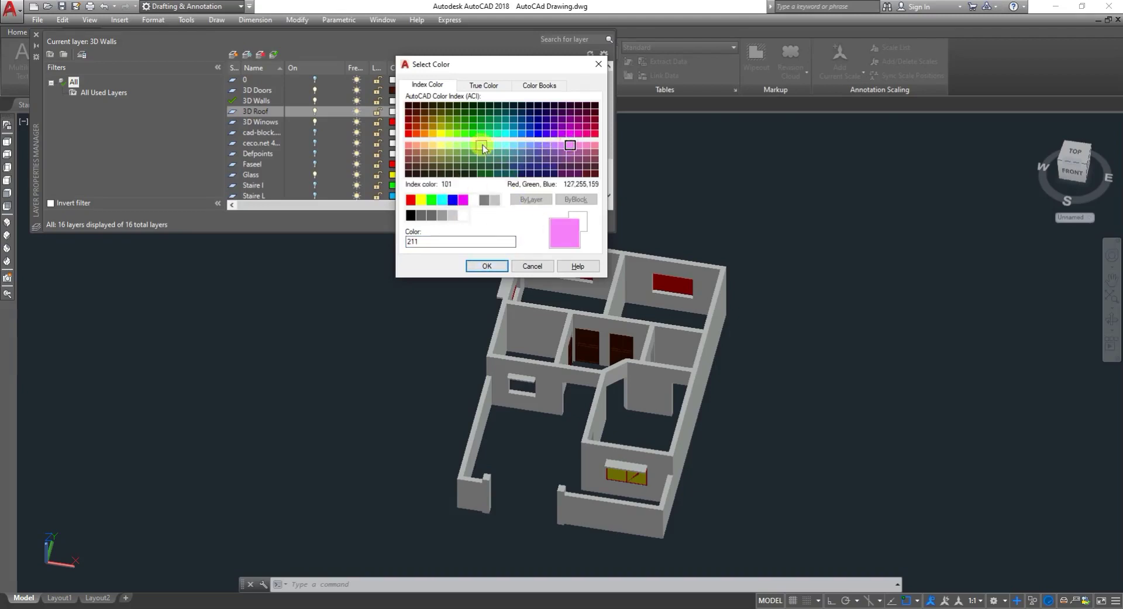
click(487, 147)
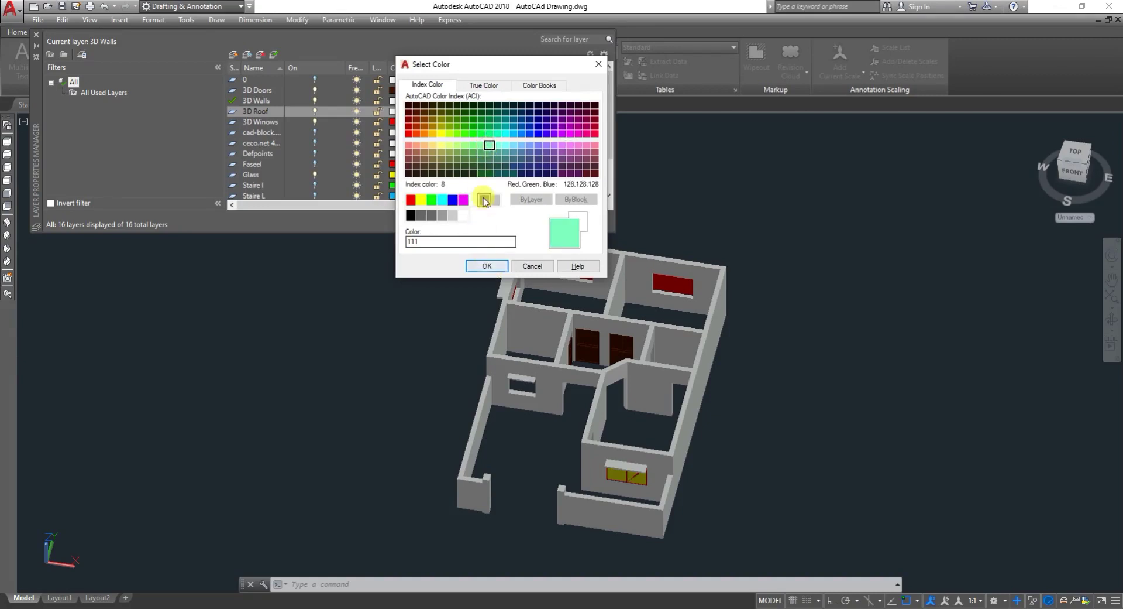
click(473, 146)
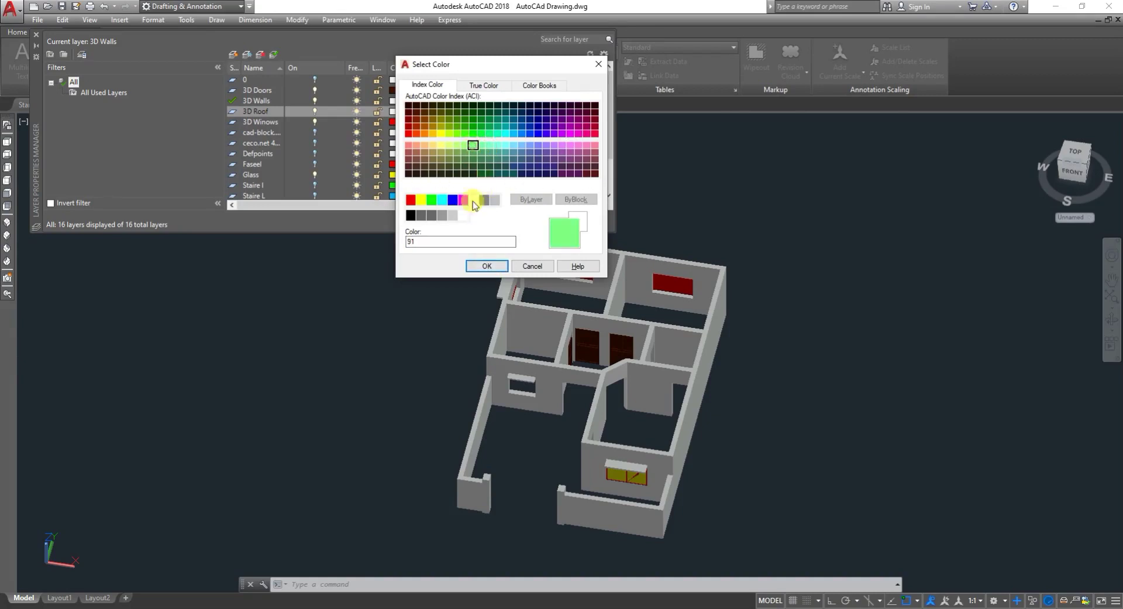
click(486, 266)
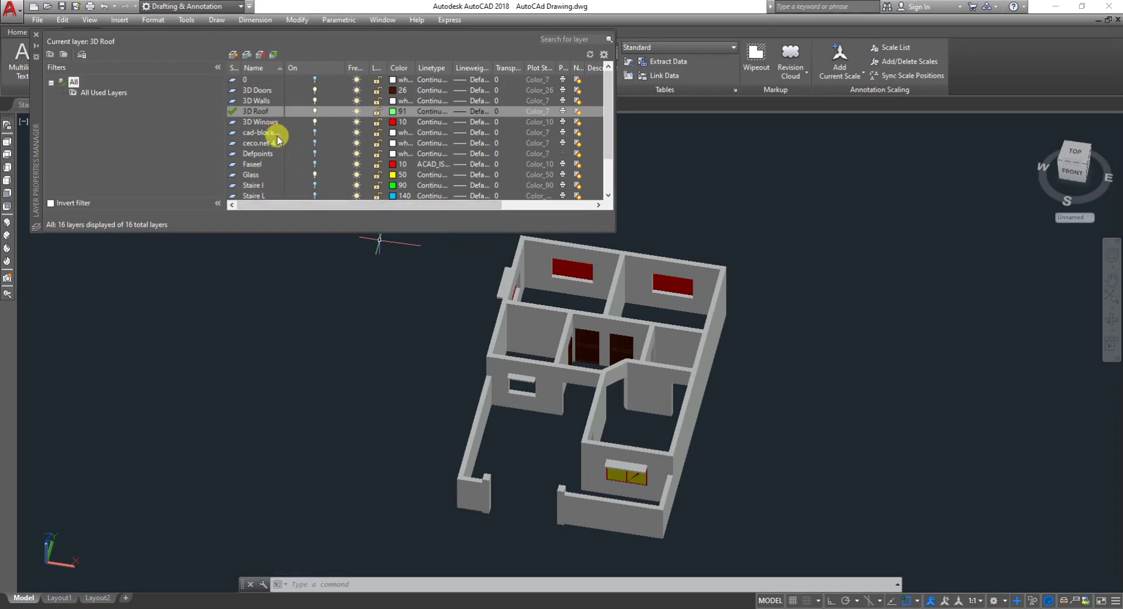
- Turn on the Faseel layer to display the house's red dashed outline, keeping the Glass layer on
scroll(278, 138, down, 2)
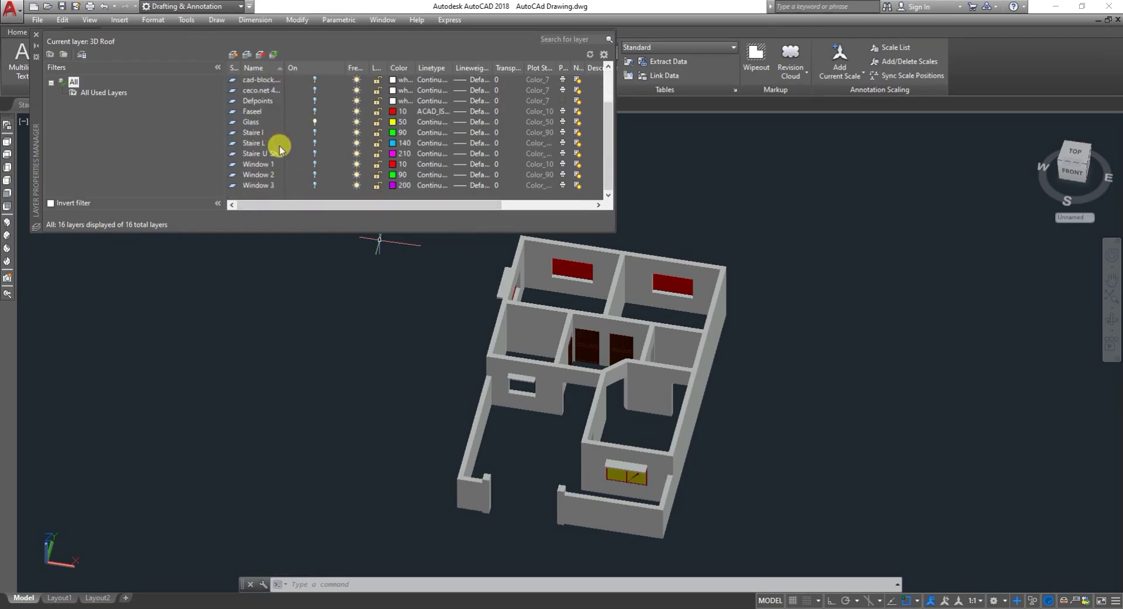
scroll(268, 146, up, 1)
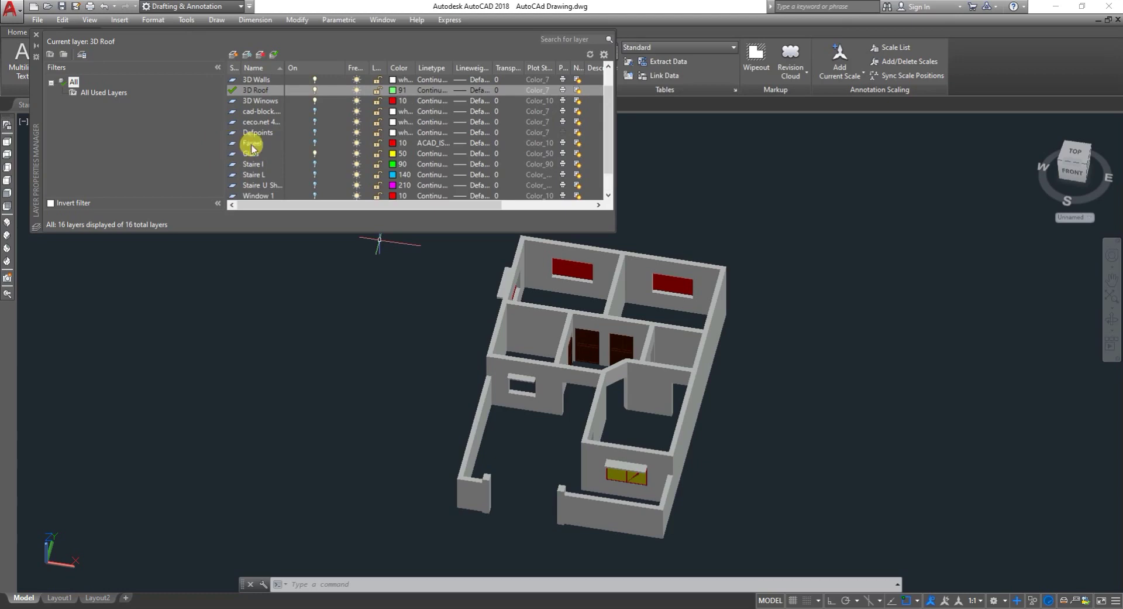
click(314, 142)
click(314, 143)
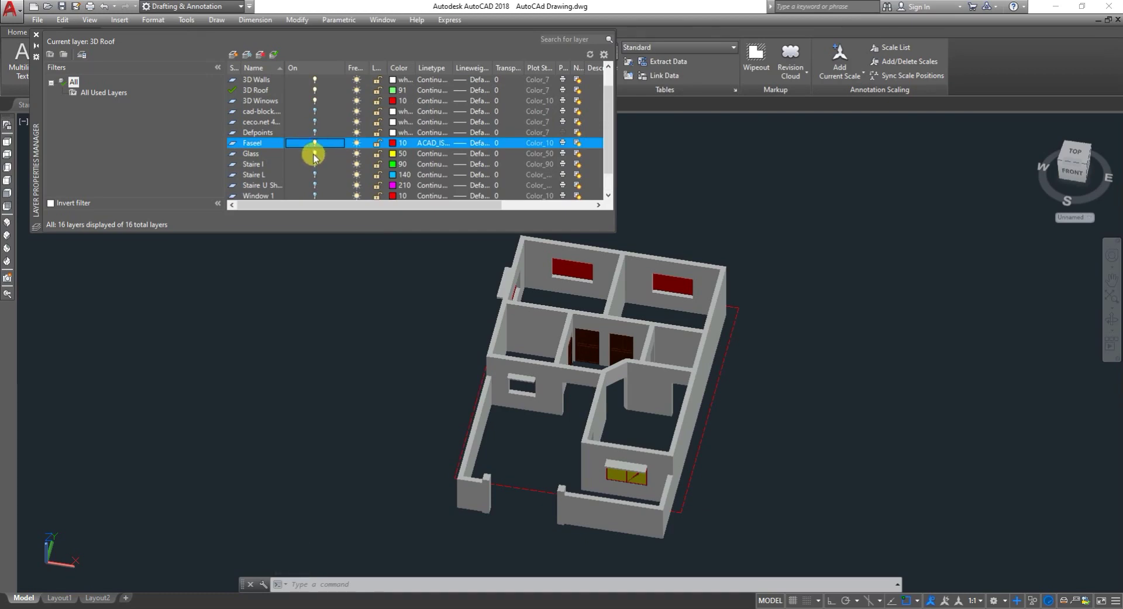
click(314, 154)
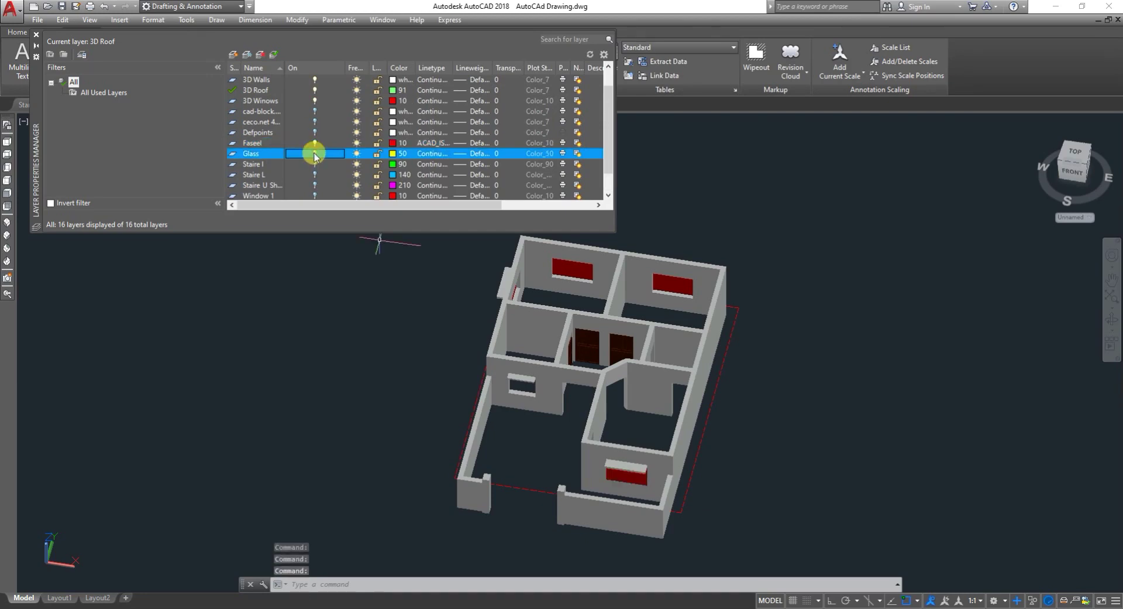
click(314, 154)
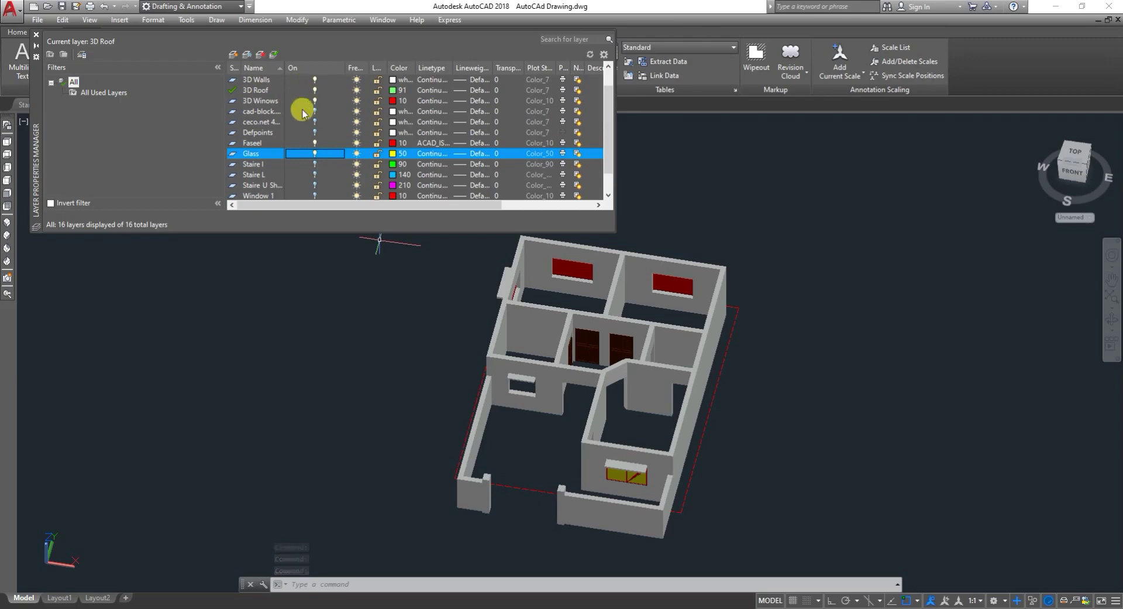
- Turn off the 3D Doors, 3D Walls, 3D Winows and Glass layers, and switch the drawing to the top view
scroll(303, 112, up, 1)
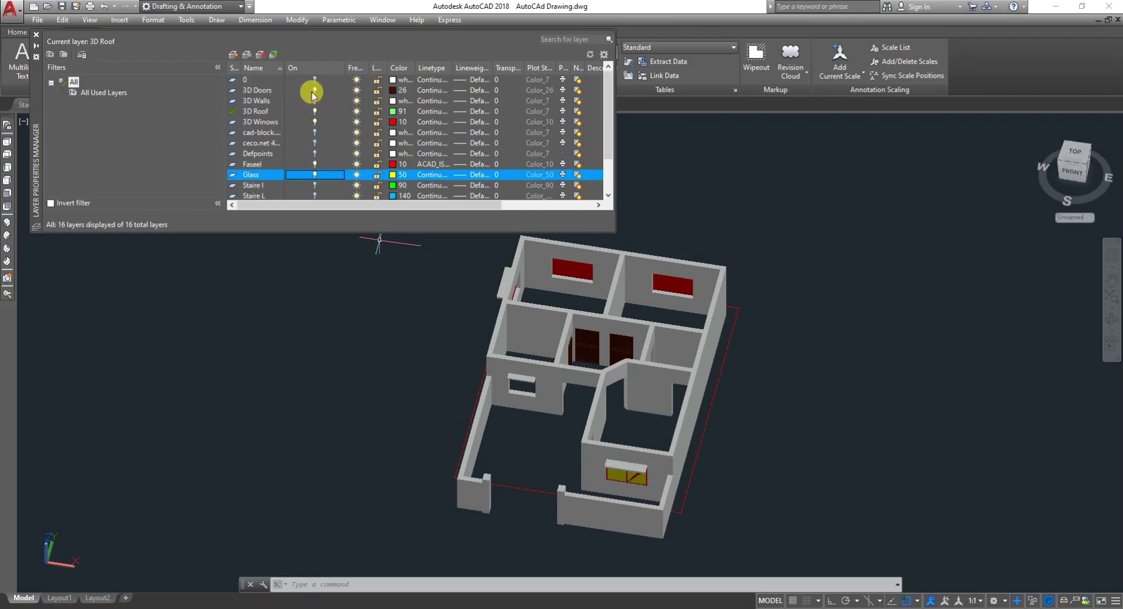
click(314, 91)
click(315, 100)
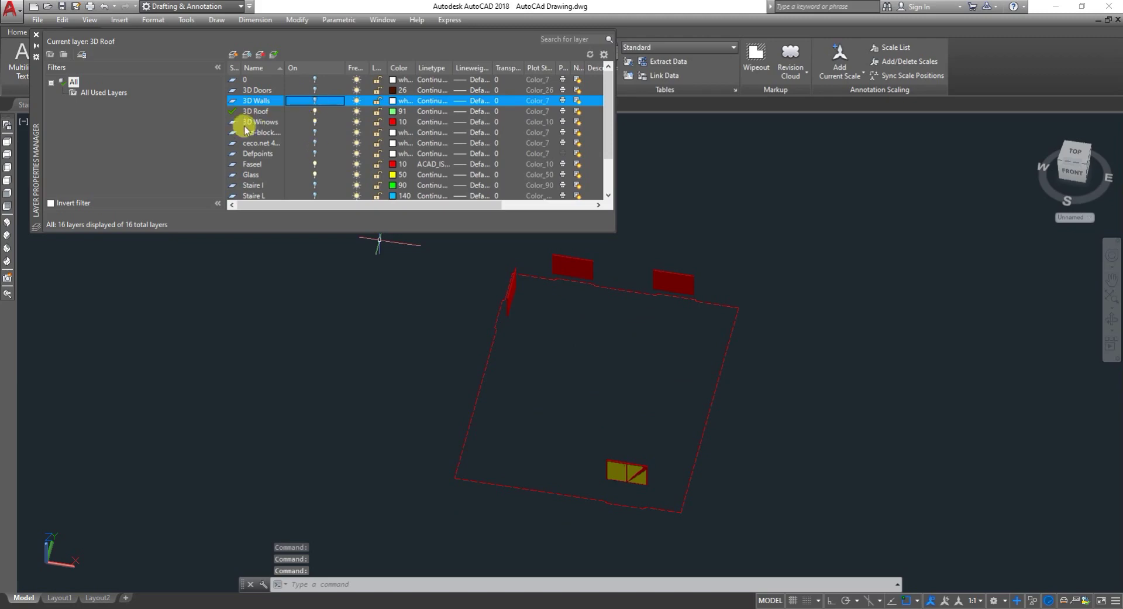
click(315, 121)
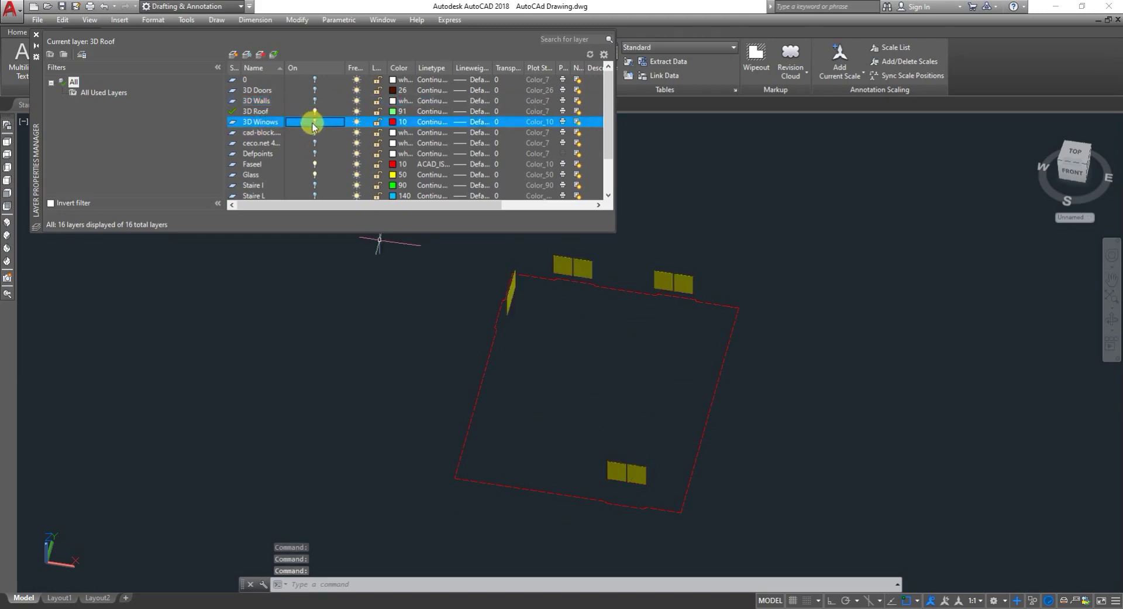
scroll(308, 156, down, 1)
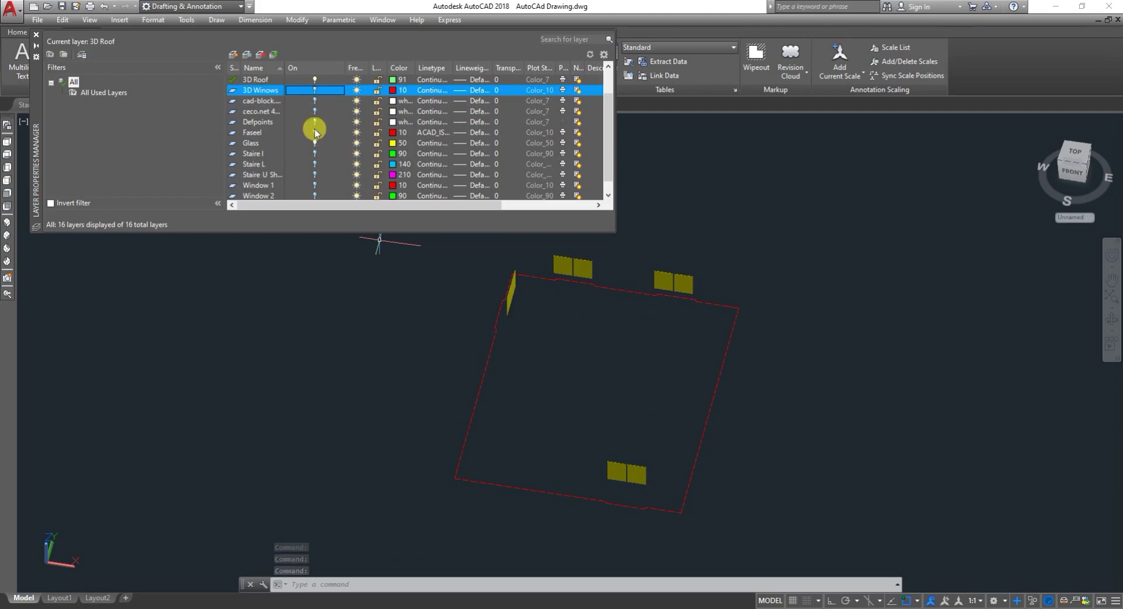
click(315, 143)
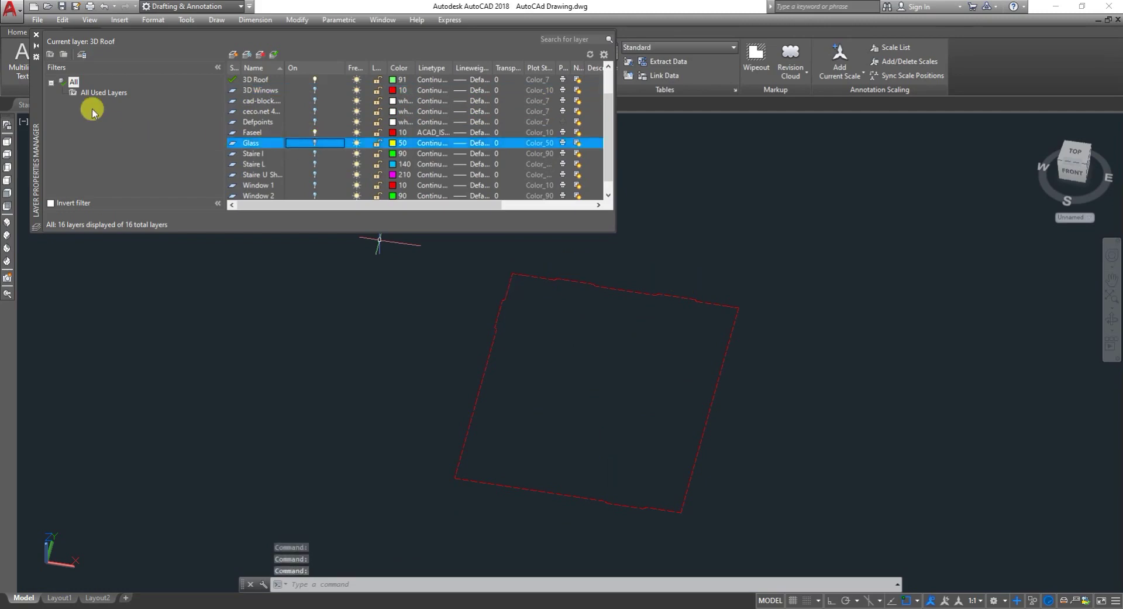
scroll(299, 113, up, 1)
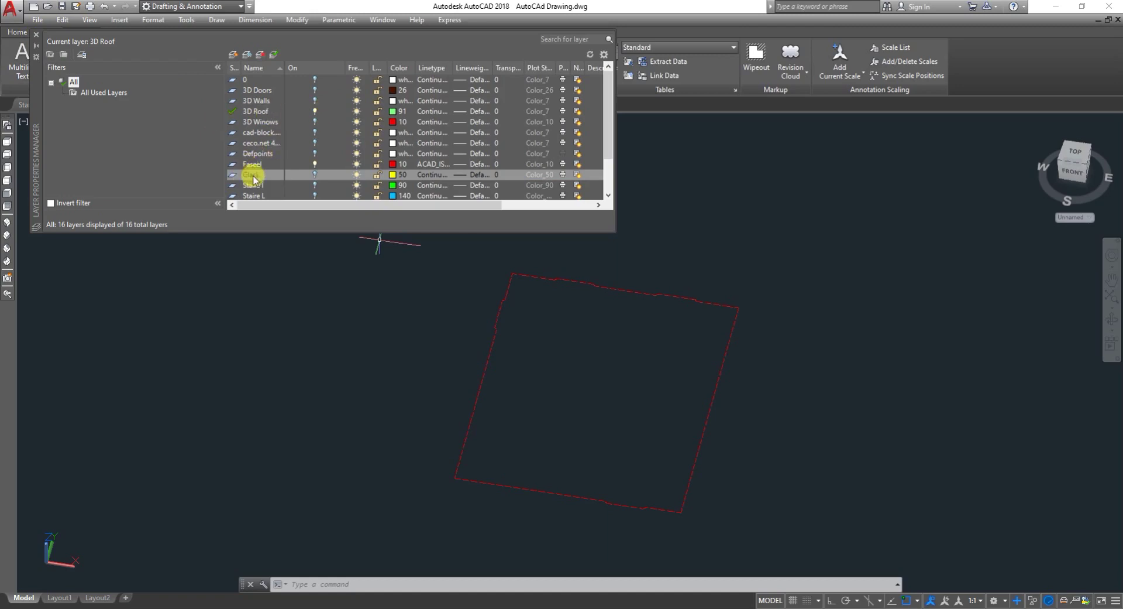
click(35, 34)
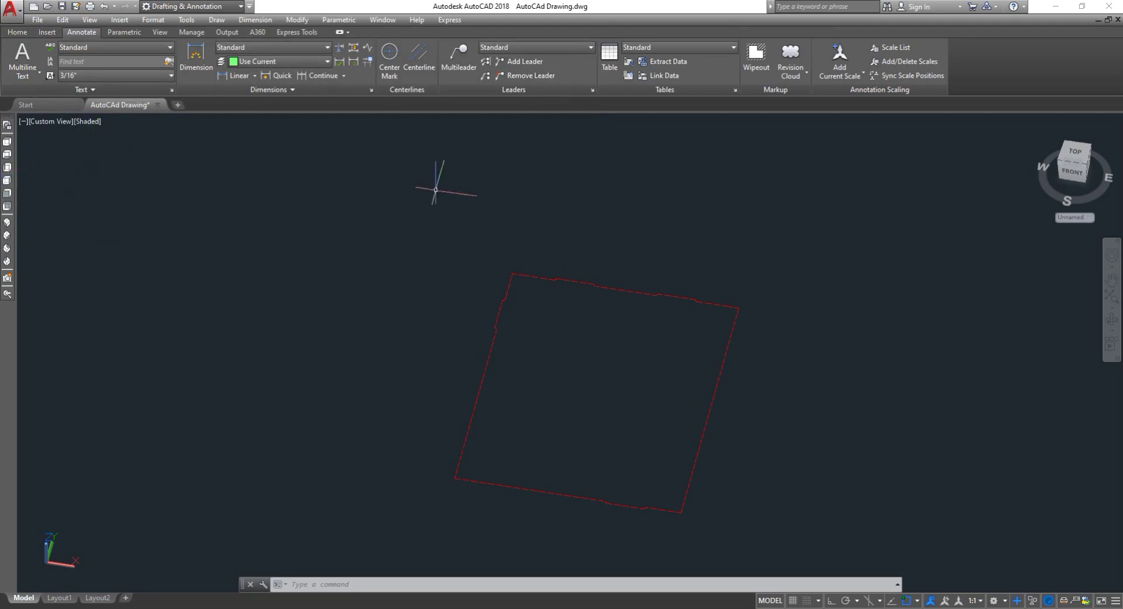
click(7, 142)
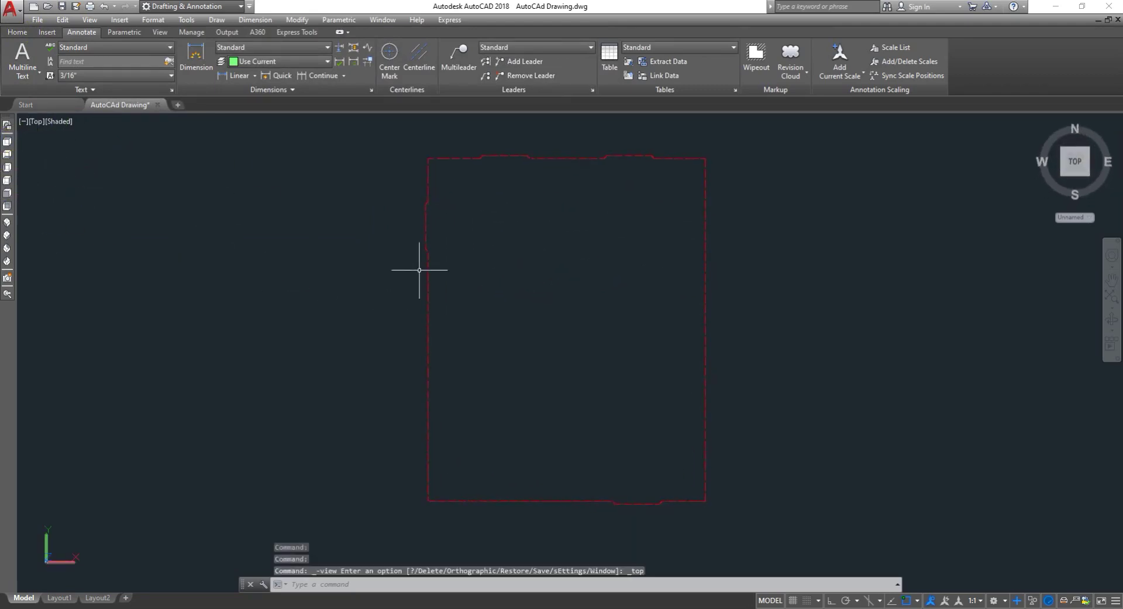
text(b)
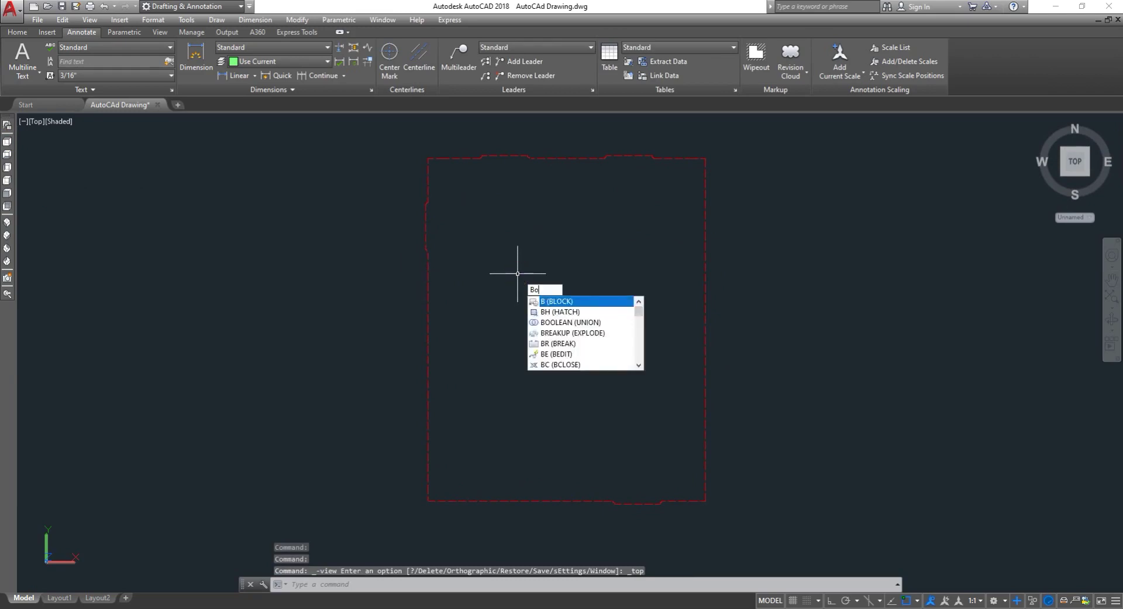
text(o)
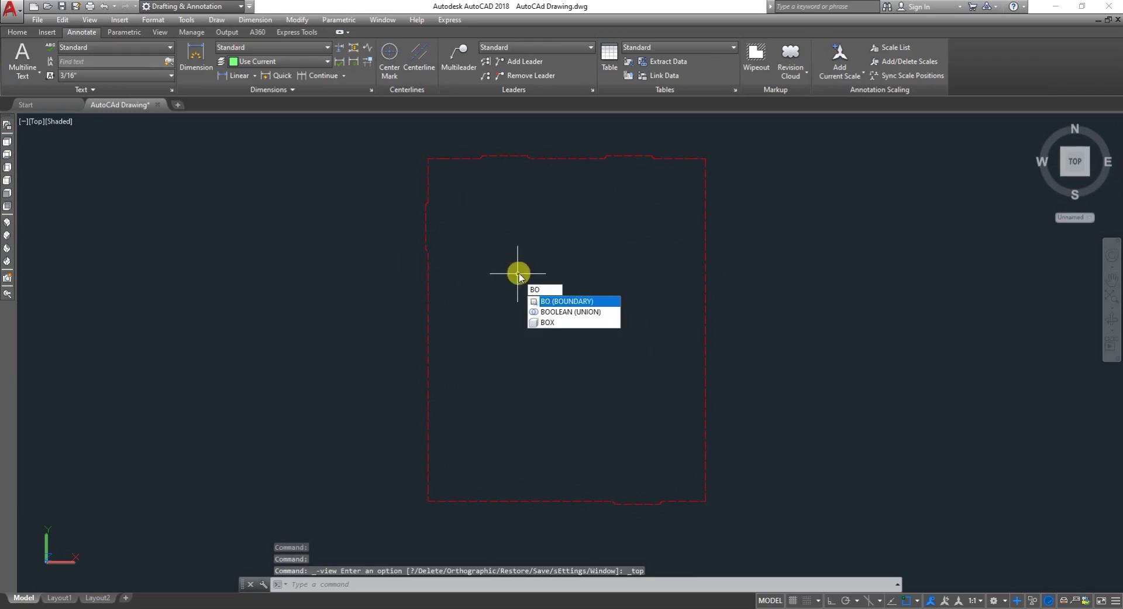
key(Return)
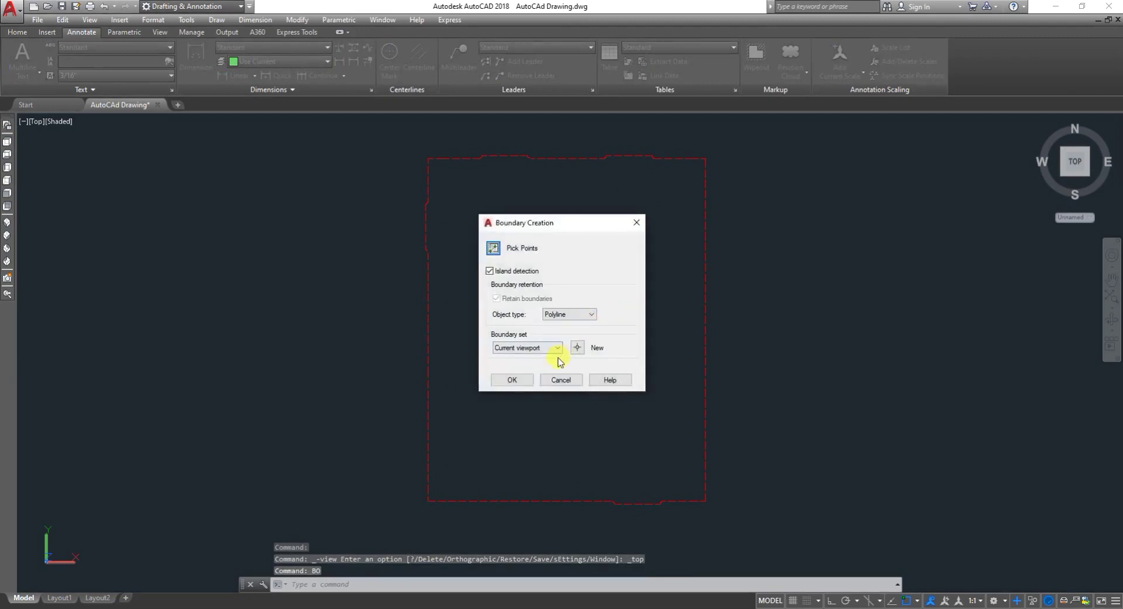
click(514, 378)
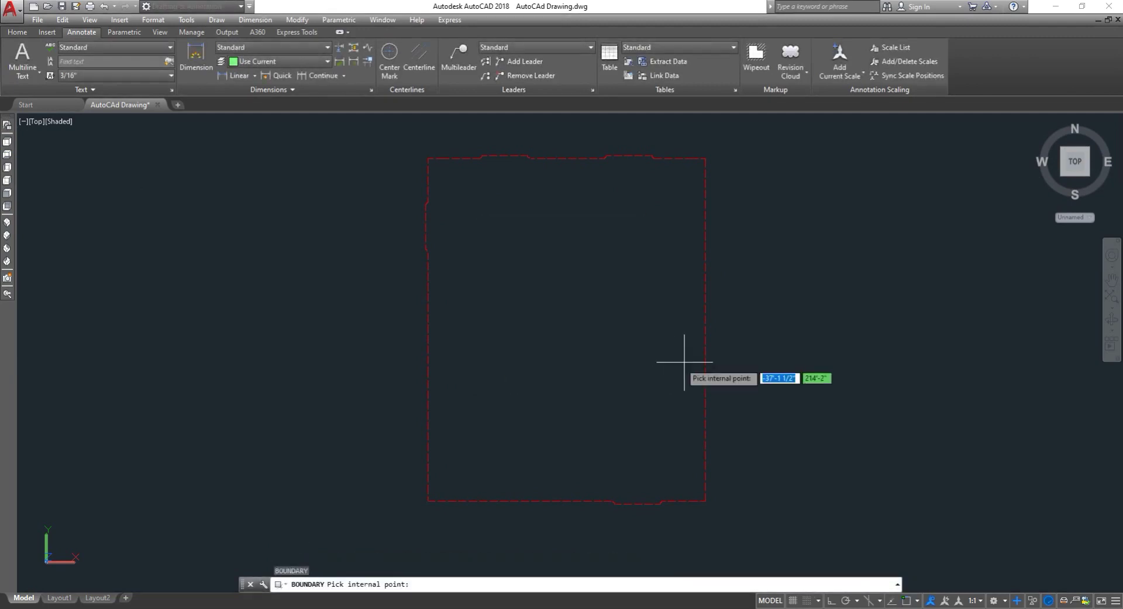
click(701, 365)
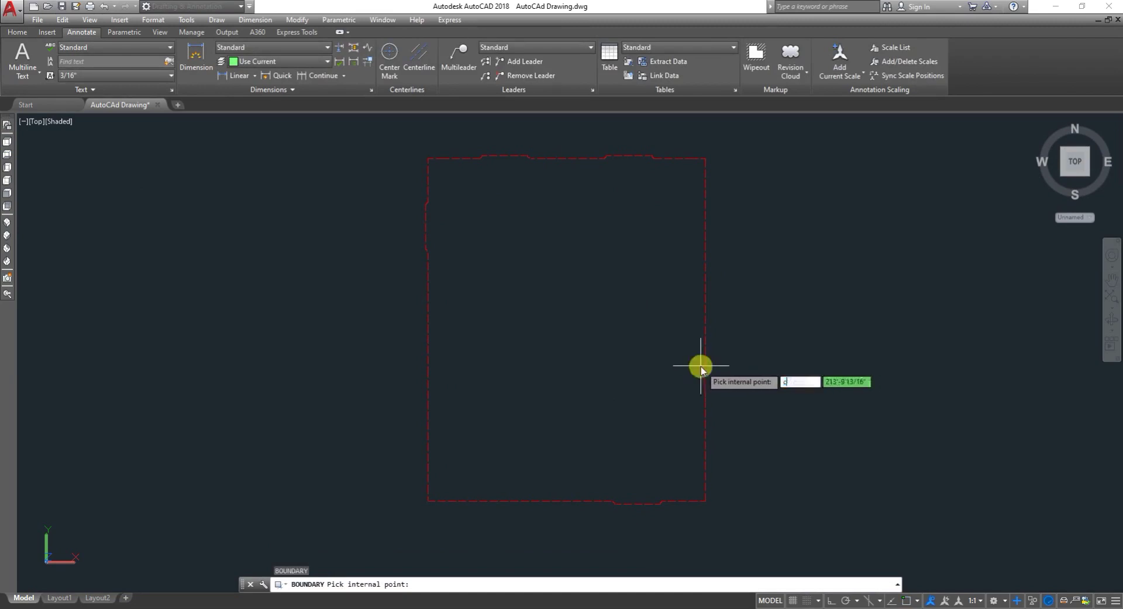
key(BackSpace)
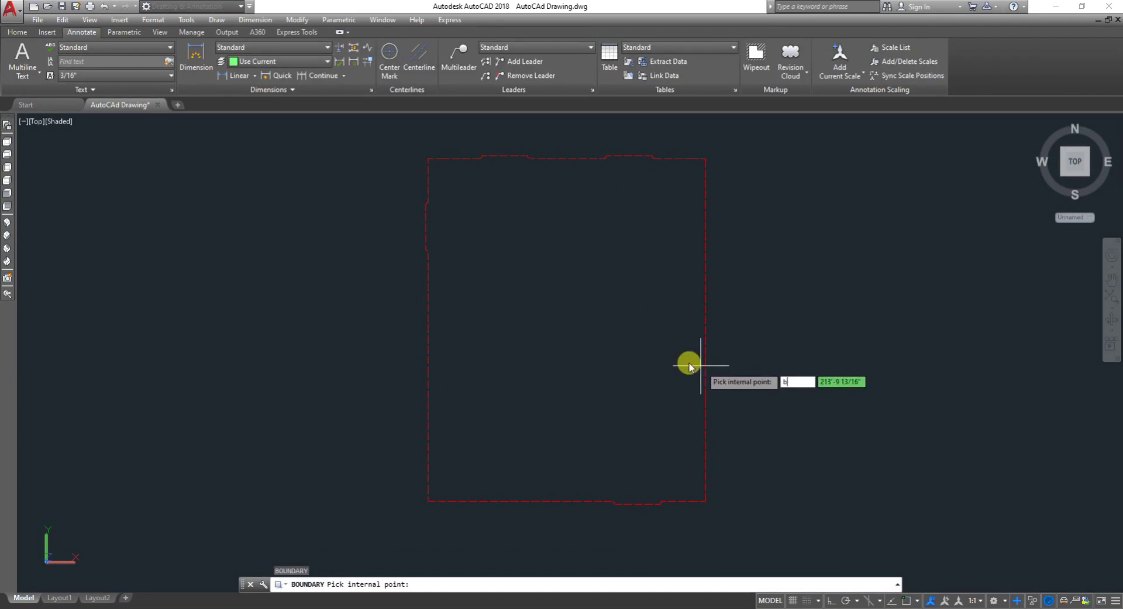
key(Escape)
key(Escape)
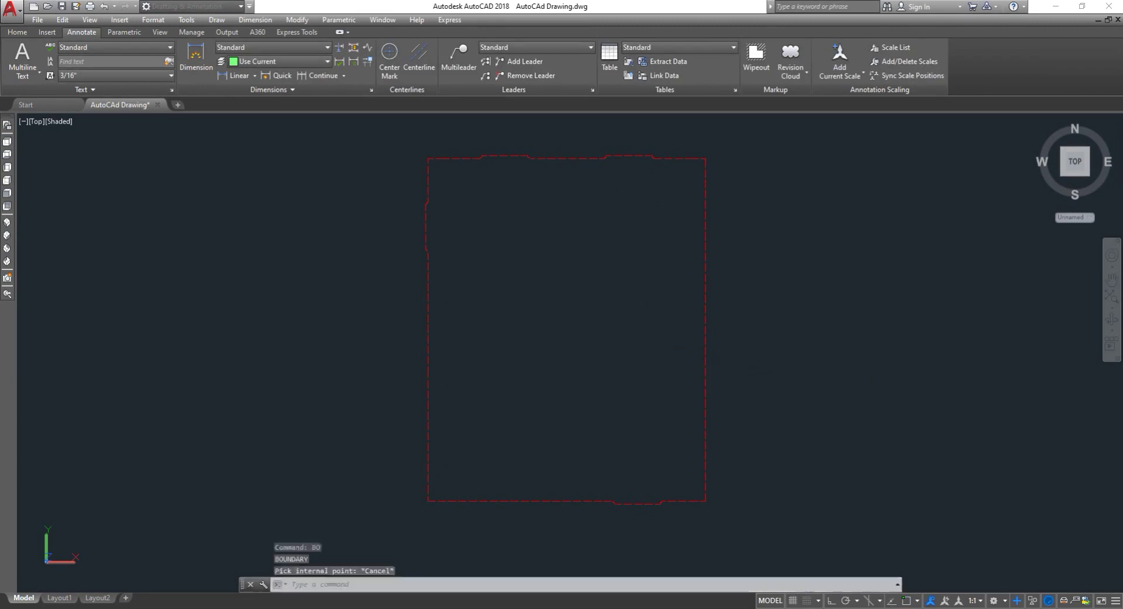
text(b)
key(Return)
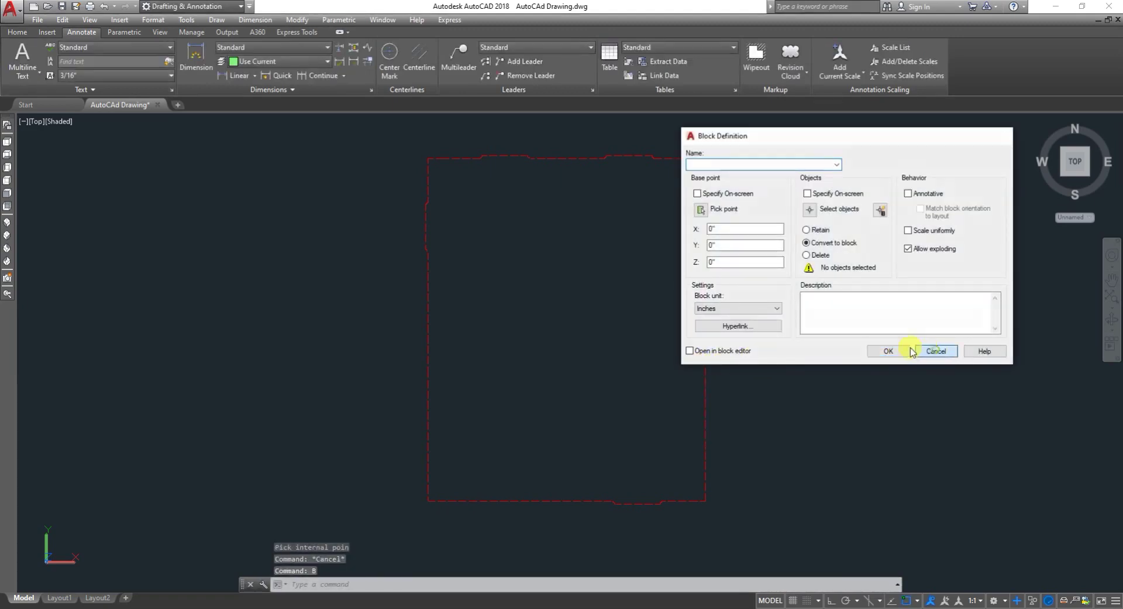
click(935, 351)
- Try to create a boundary polyline by picking a point inside the Faseel outline
text(bo)
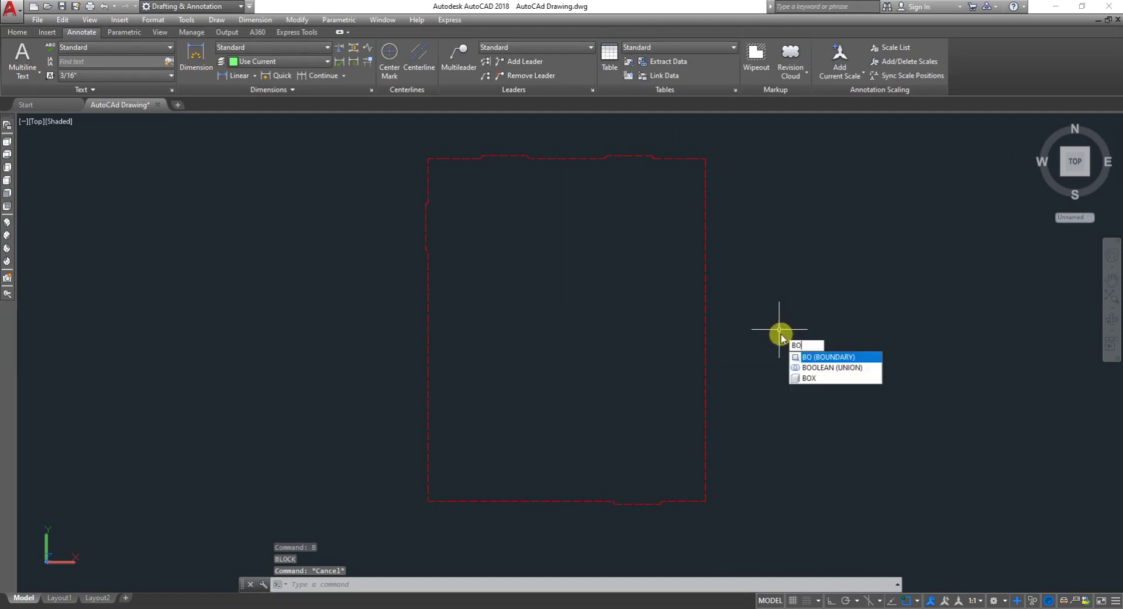
click(851, 357)
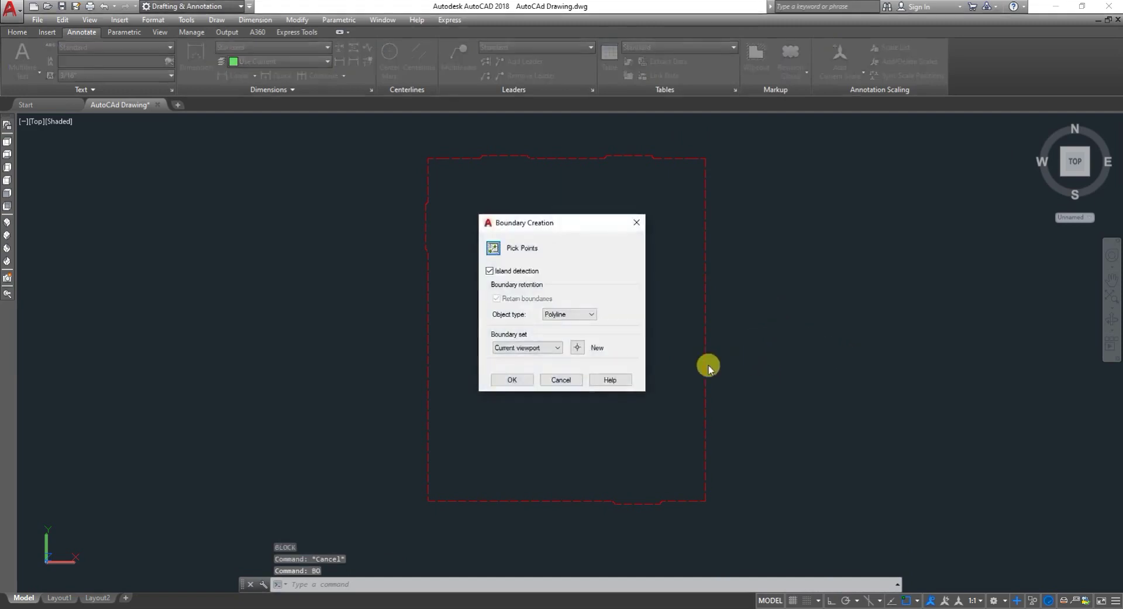
click(493, 248)
click(610, 305)
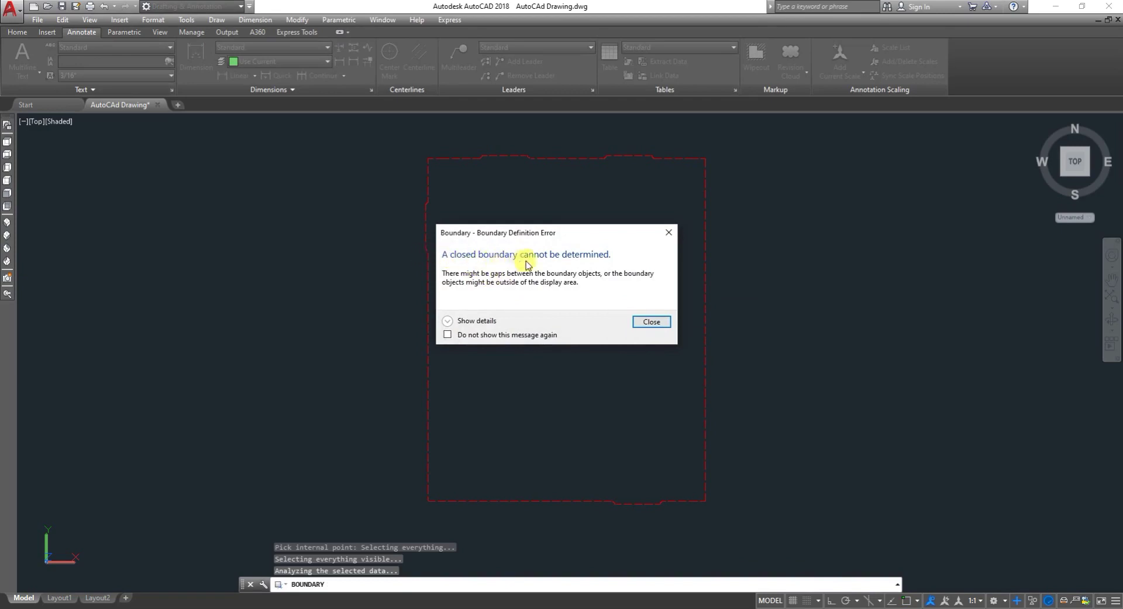
click(655, 324)
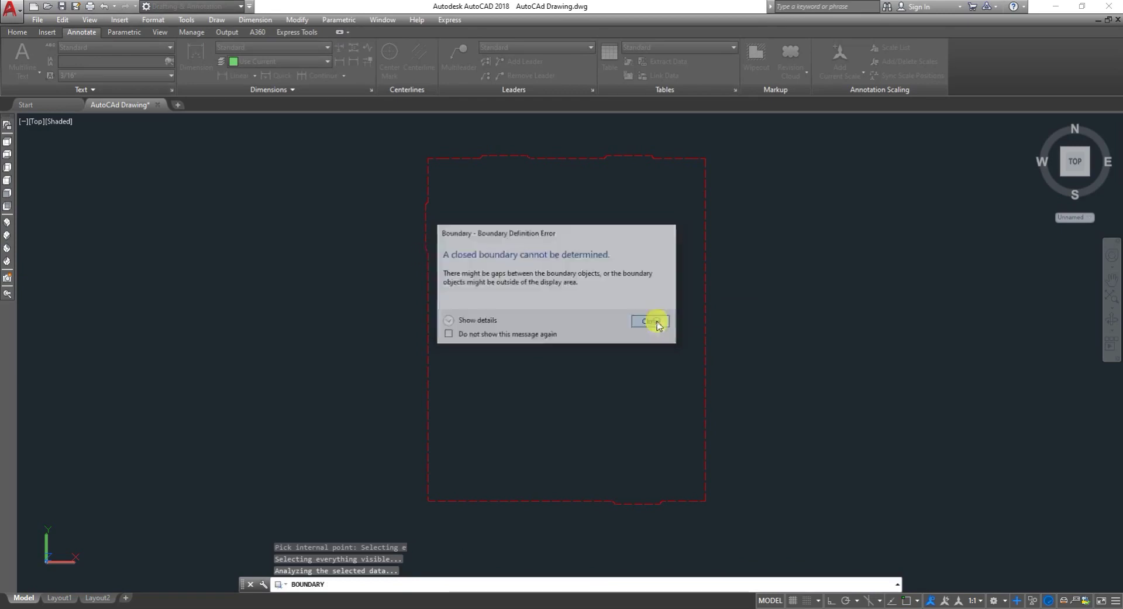
key(Escape)
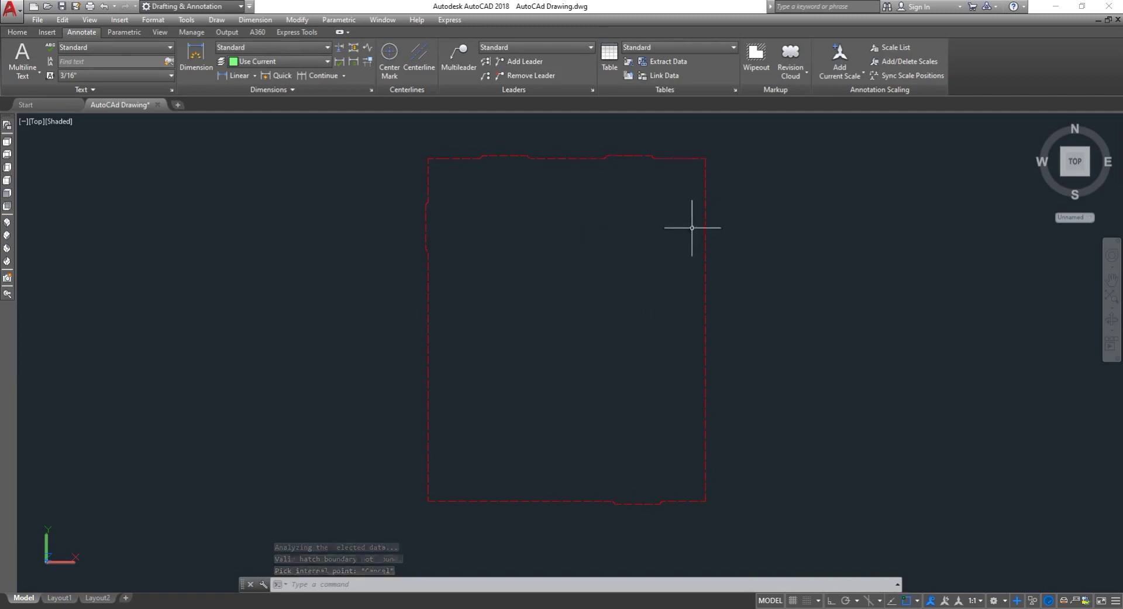
key(Escape)
- Join all the line segments of the house's red dashed outline into polylines
scroll(678, 236, down, 2)
text(UN)
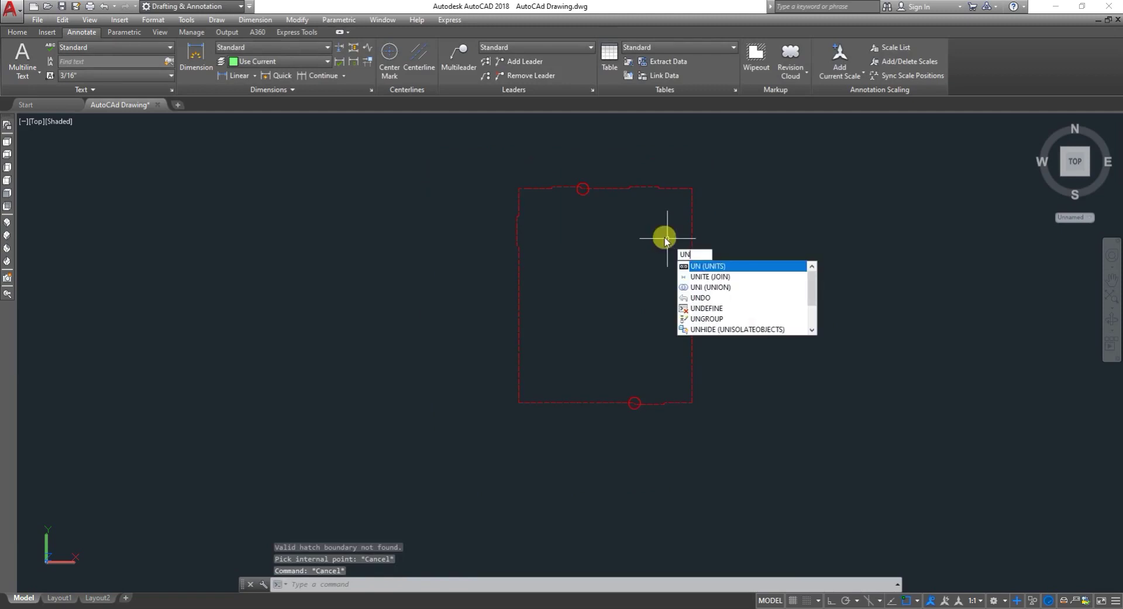
key(Down)
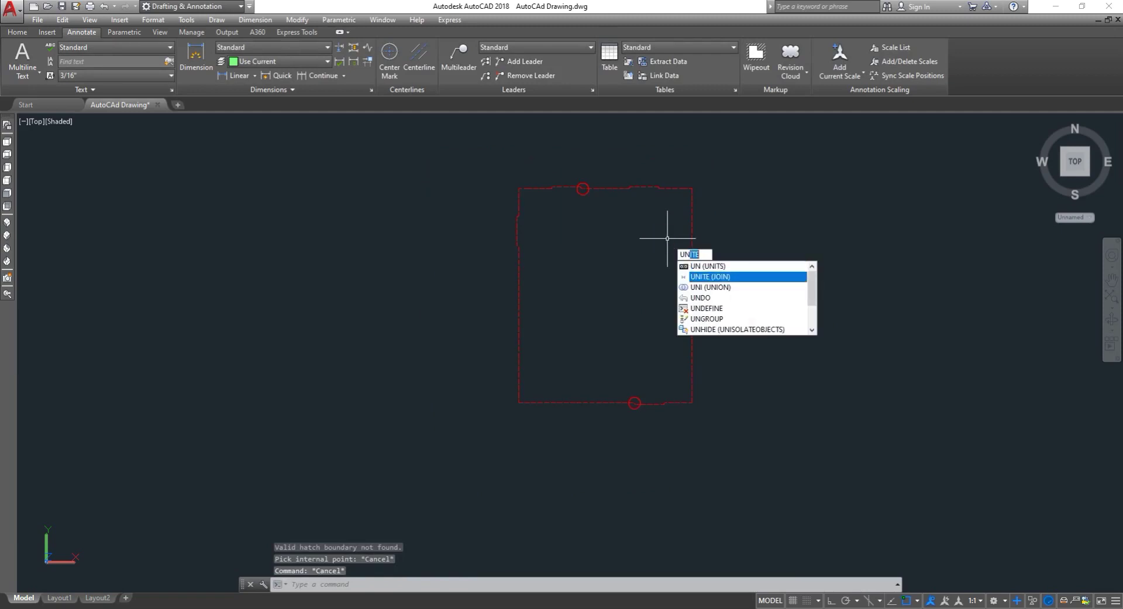
key(Return)
click(771, 451)
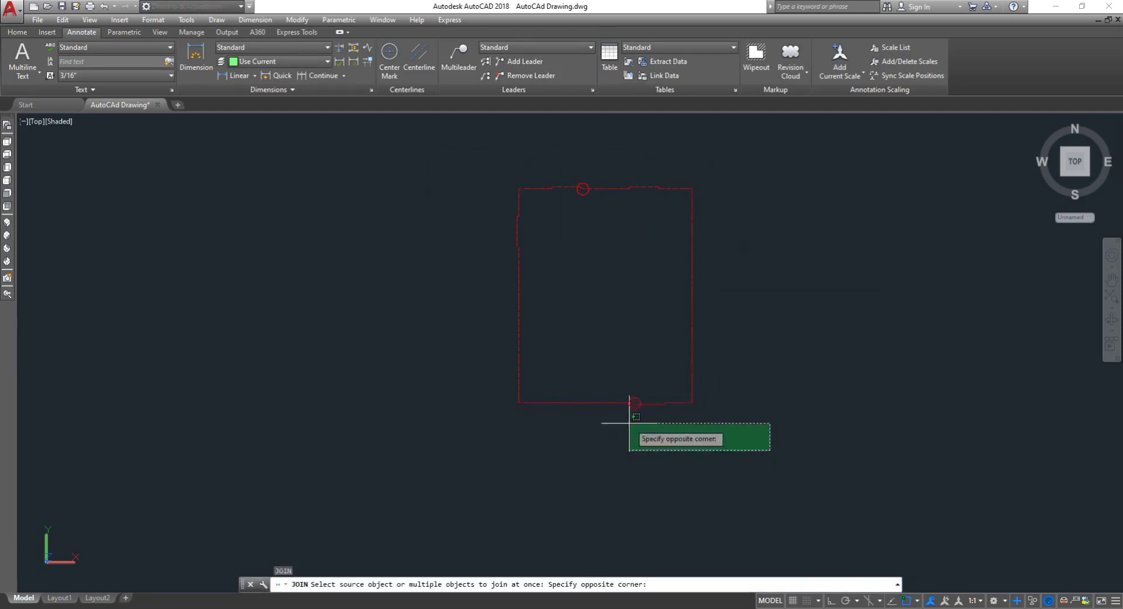
click(464, 162)
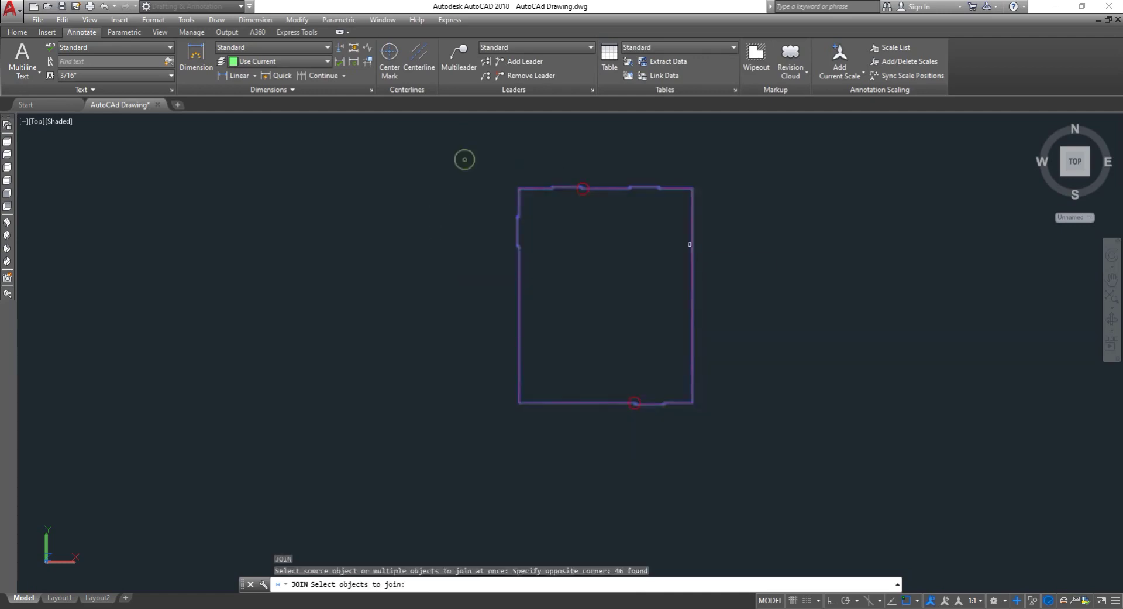
key(Return)
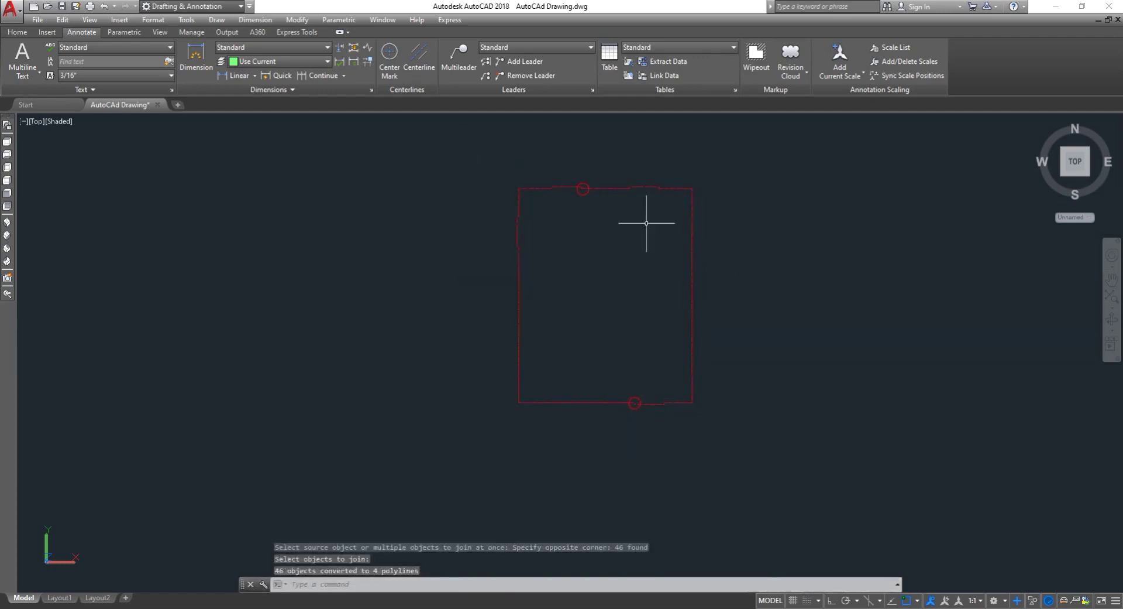
key(Escape)
- Run Join again on the outline's resulting polylines to merge the ones that touch
click(603, 191)
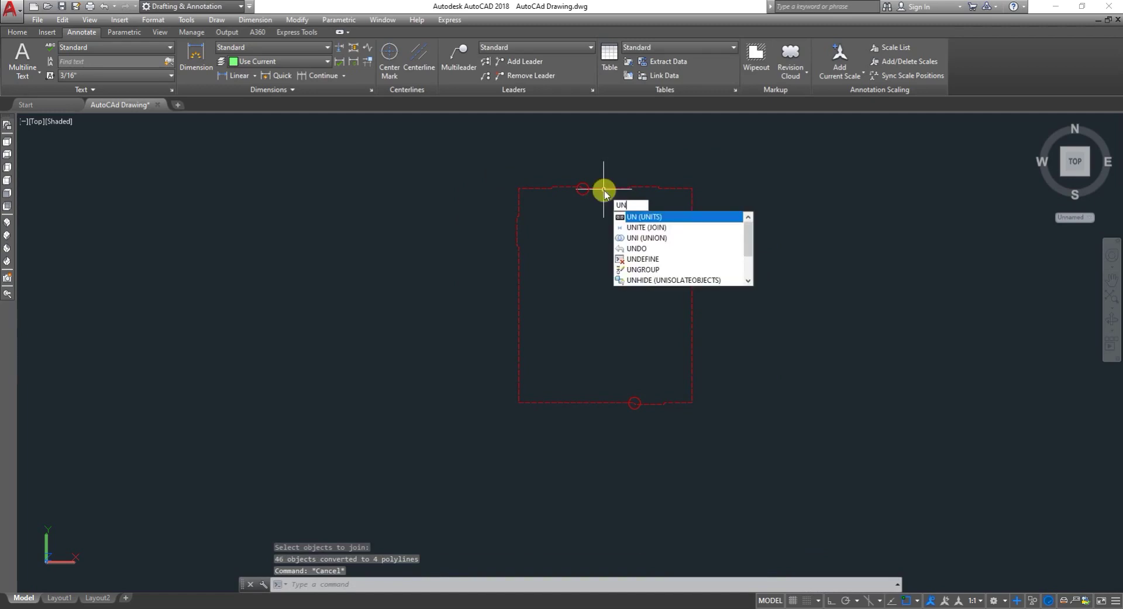
click(662, 227)
click(779, 472)
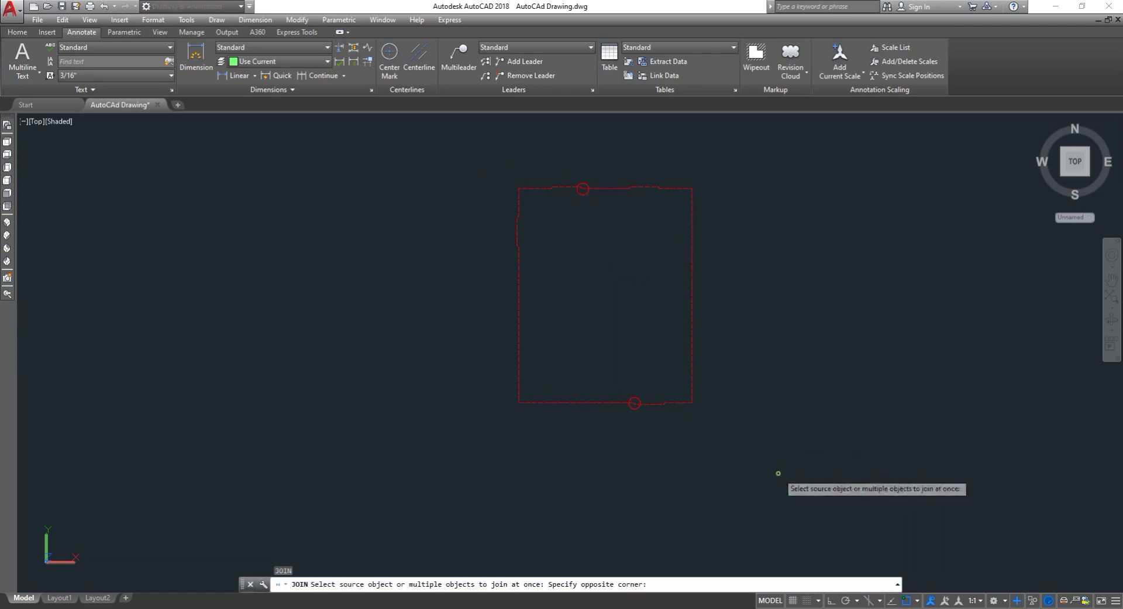
click(435, 154)
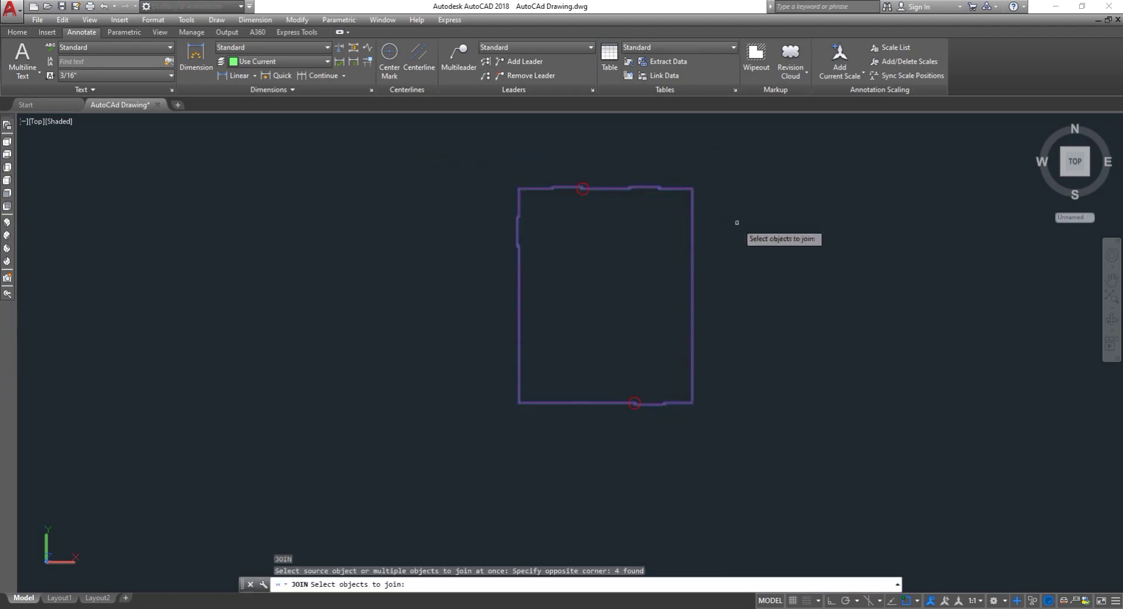
key(Return)
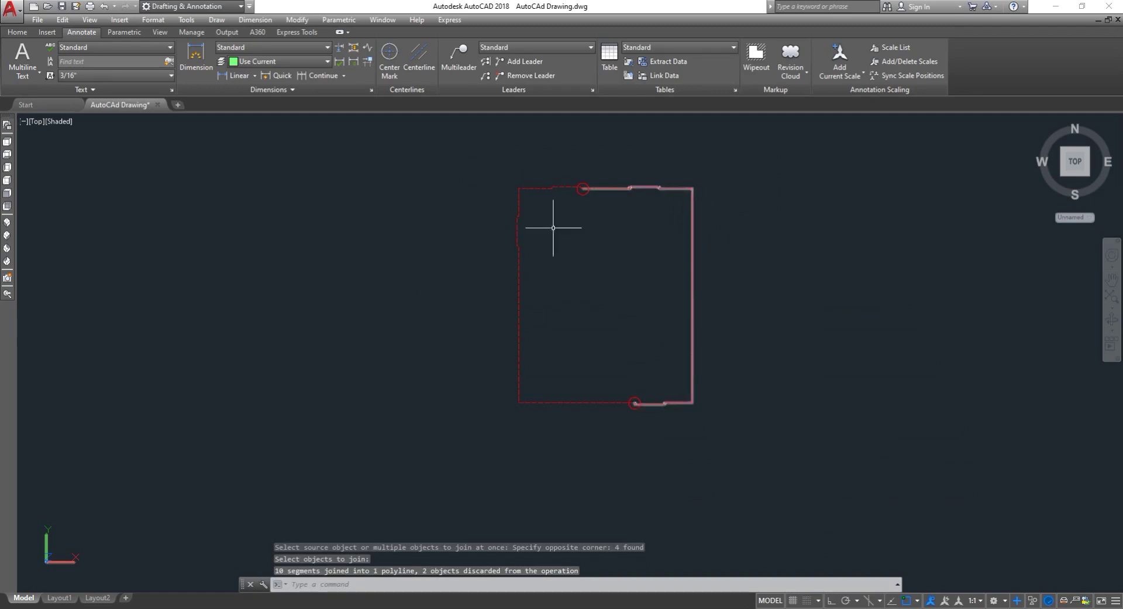
key(Escape)
- Try to bridge the gap in the outline's upper edge with a line on the 3D Roof layer
scroll(585, 187, up, 3)
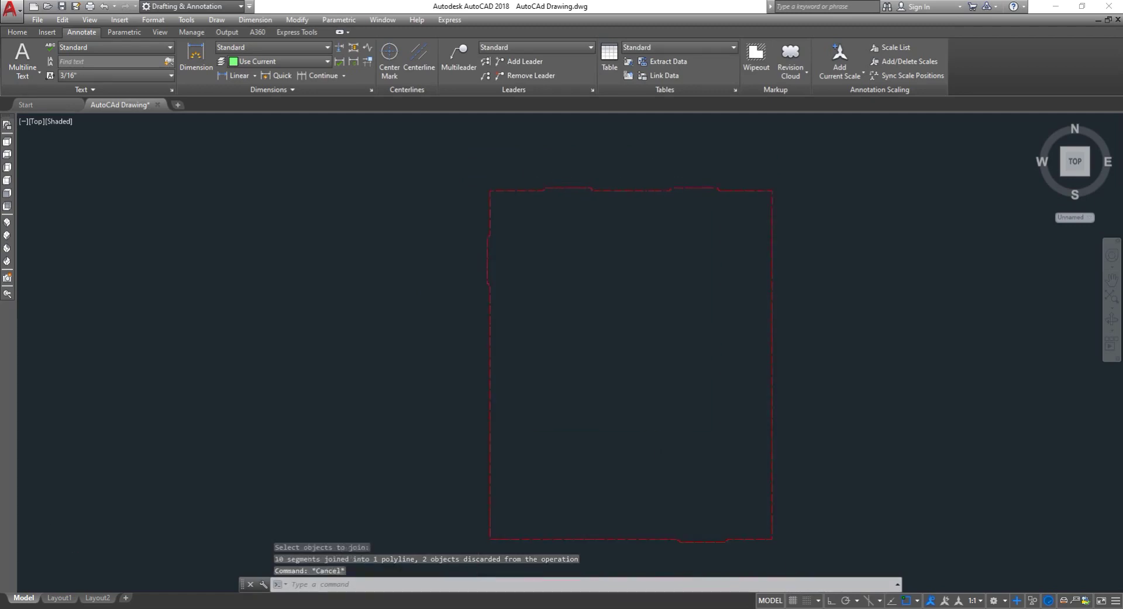
scroll(600, 182, up, 3)
scroll(585, 188, up, 5)
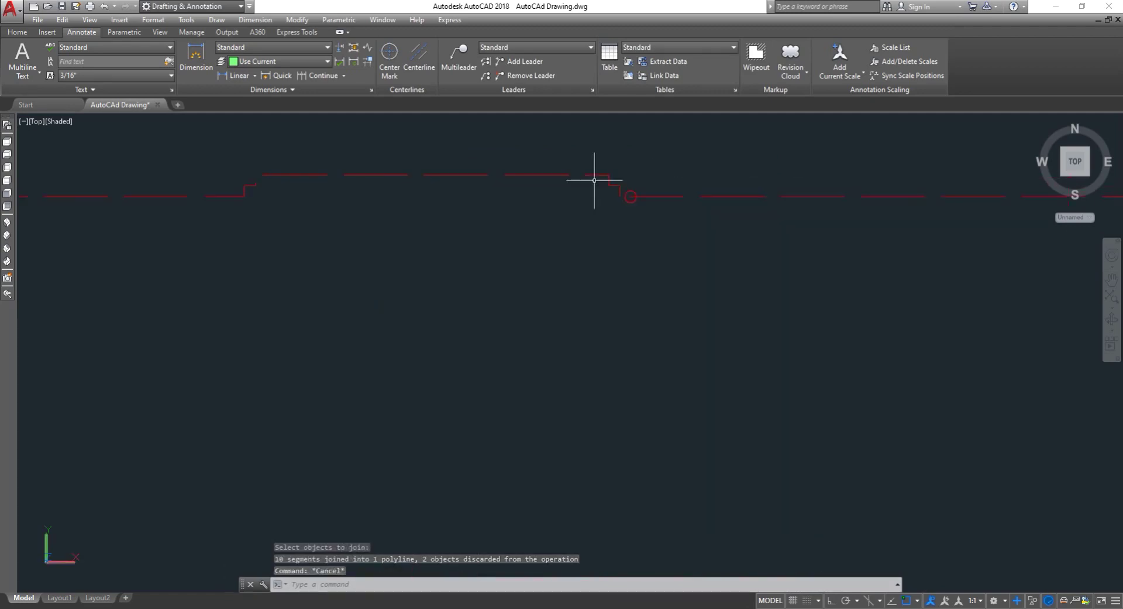
scroll(572, 165, up, 4)
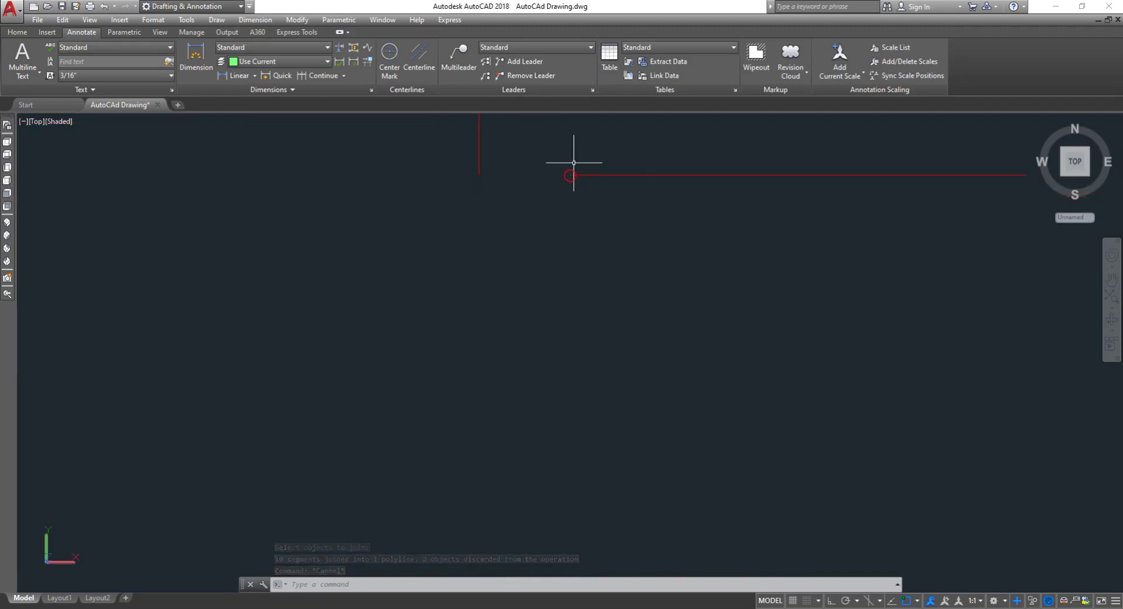
scroll(526, 176, up, 3)
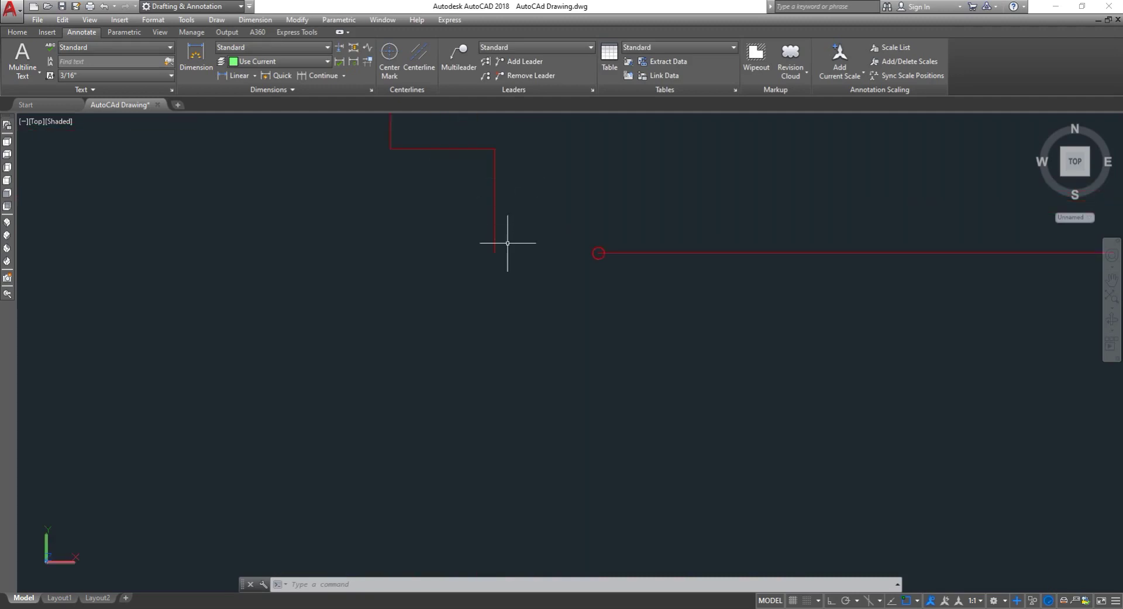
text(l)
key(Return)
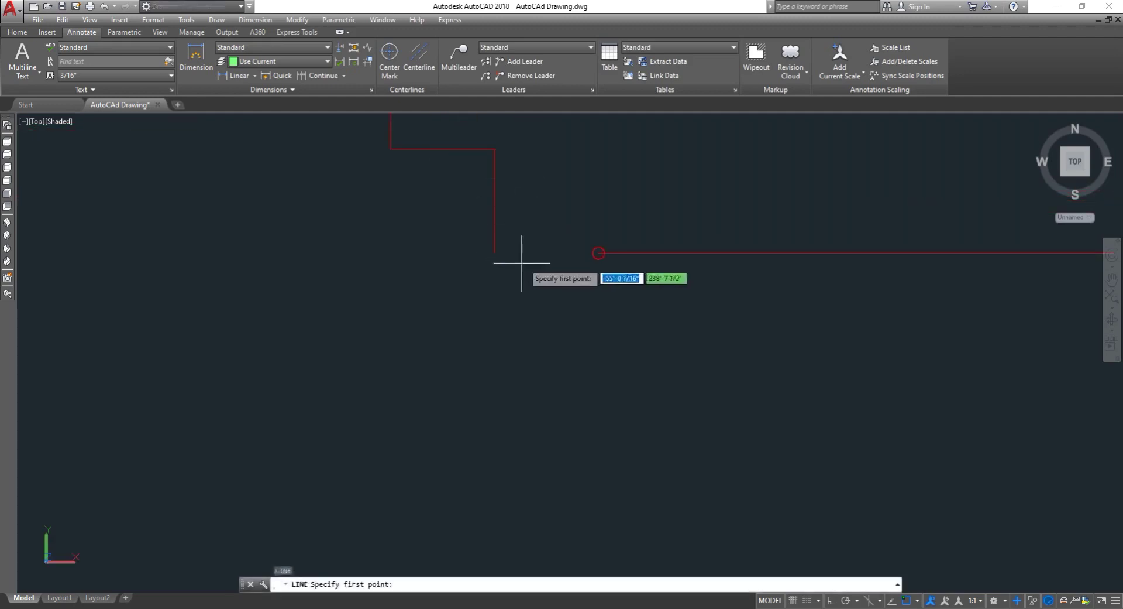
click(598, 253)
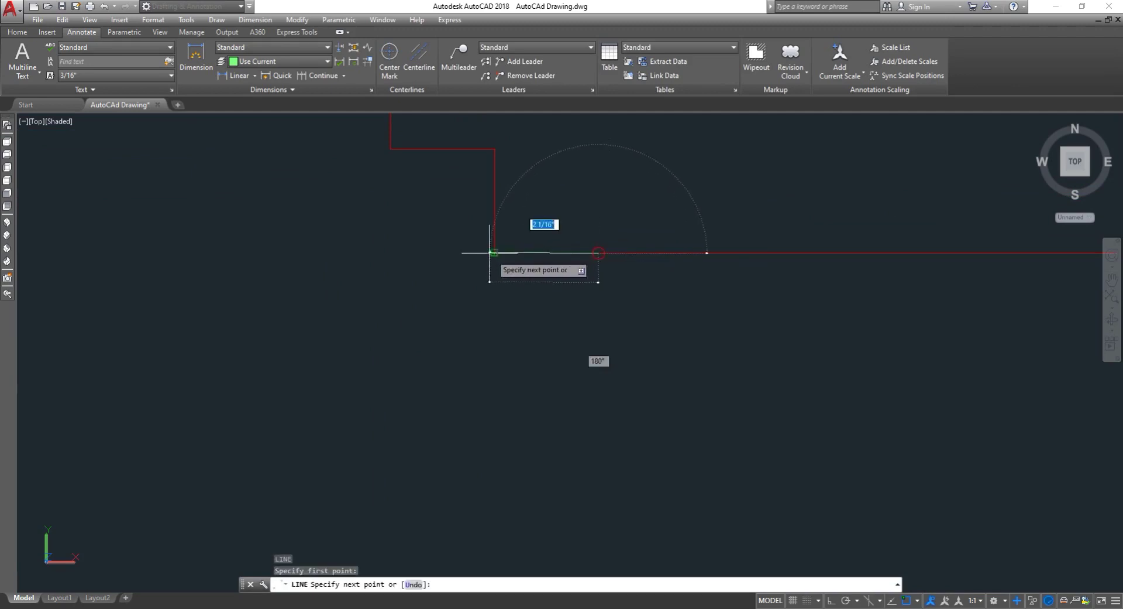
click(494, 253)
key(Escape)
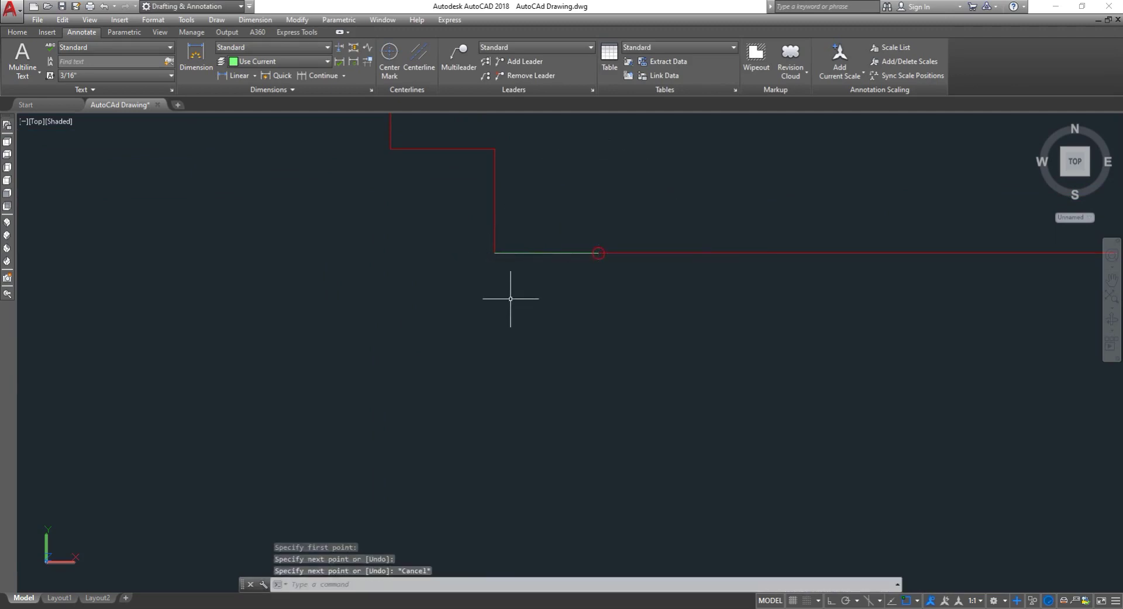
key(ctrl+z)
- Make the Faseel layer the current layer
text(LA)
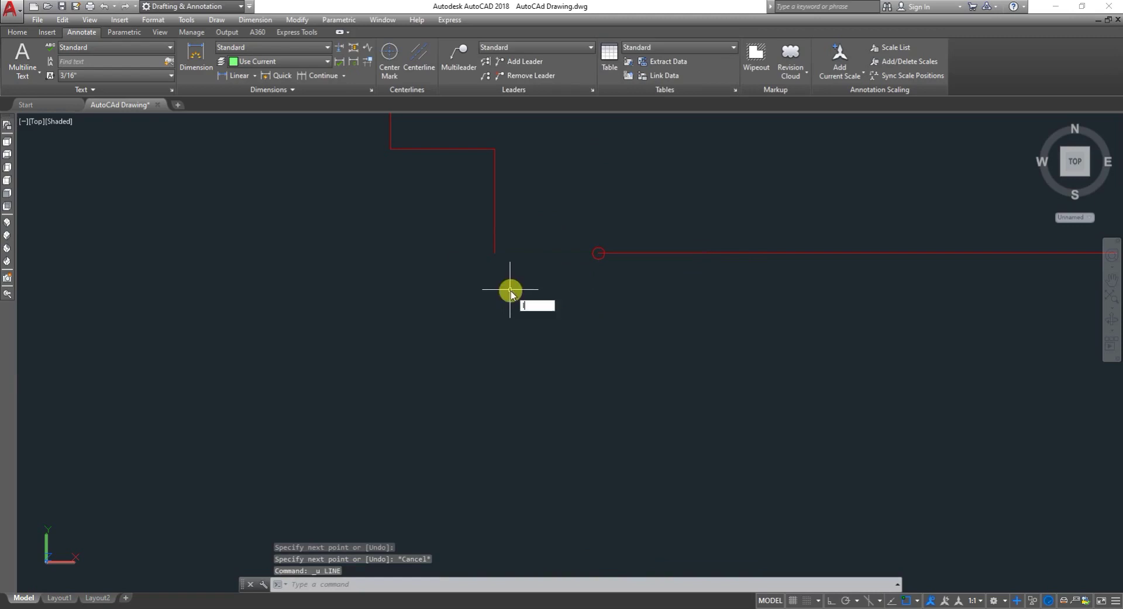
key(Return)
scroll(240, 136, down, 2)
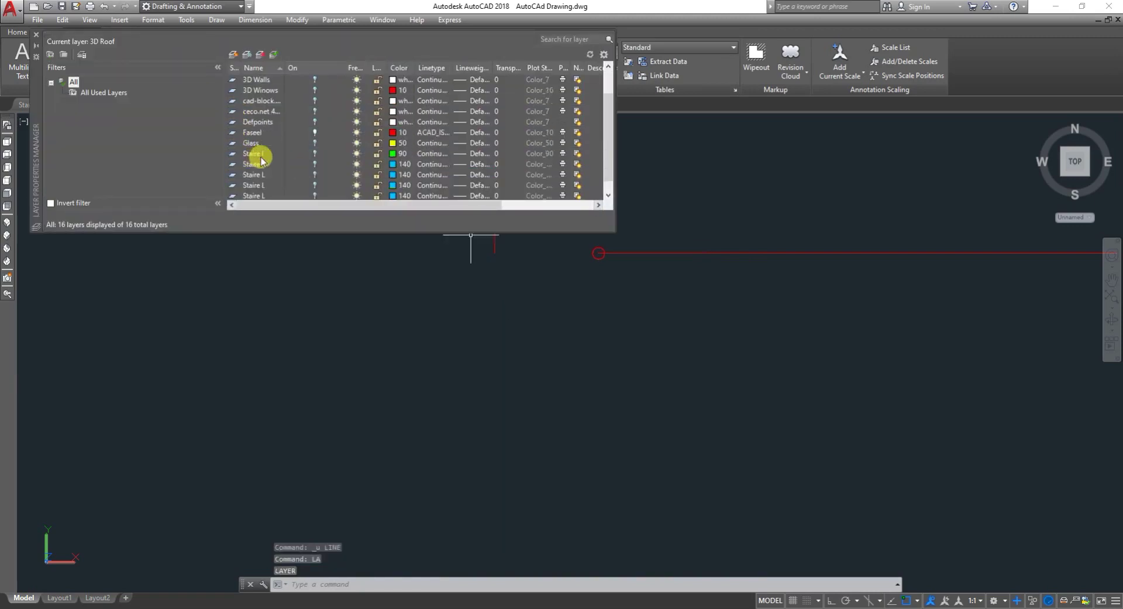
click(253, 113)
click(273, 54)
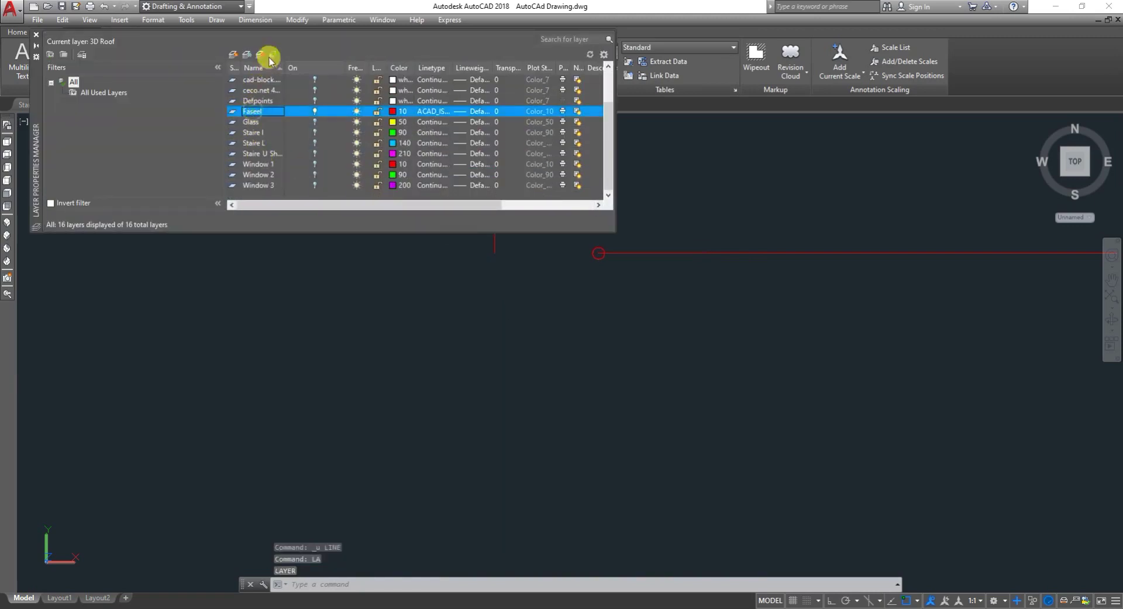
click(37, 36)
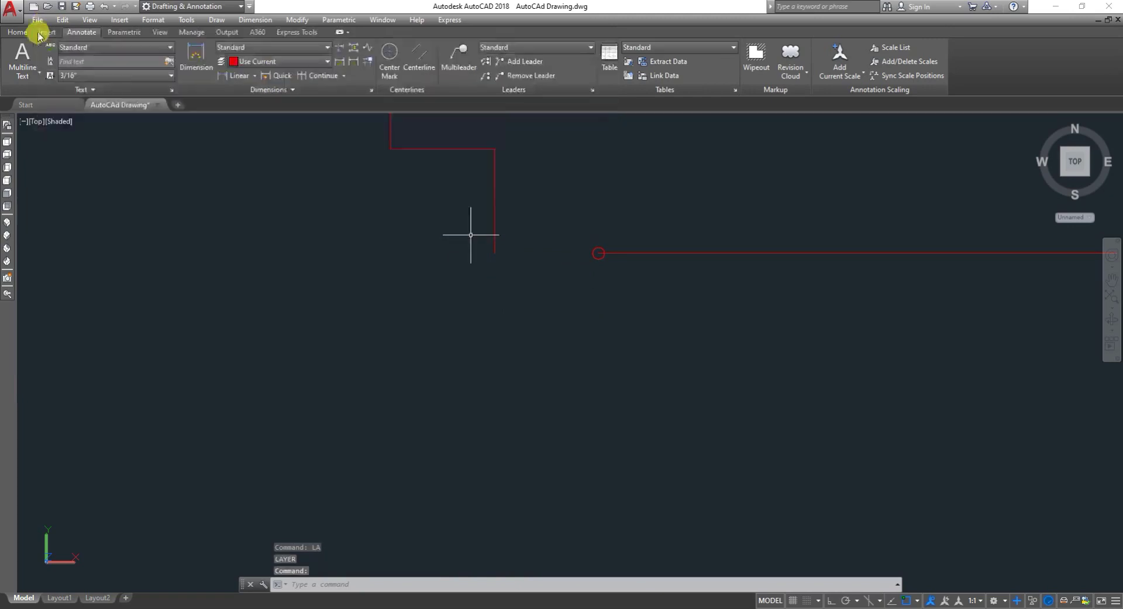
- Draw a line between the two open endpoints to close the gap in the outline's upper edge
text(l)
key(Return)
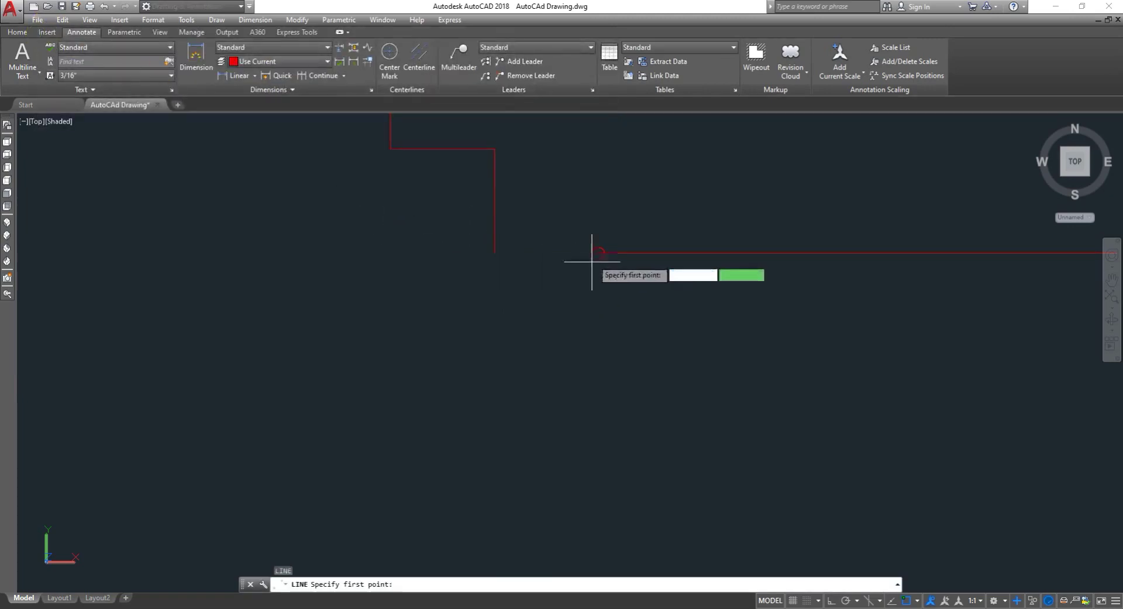
click(598, 253)
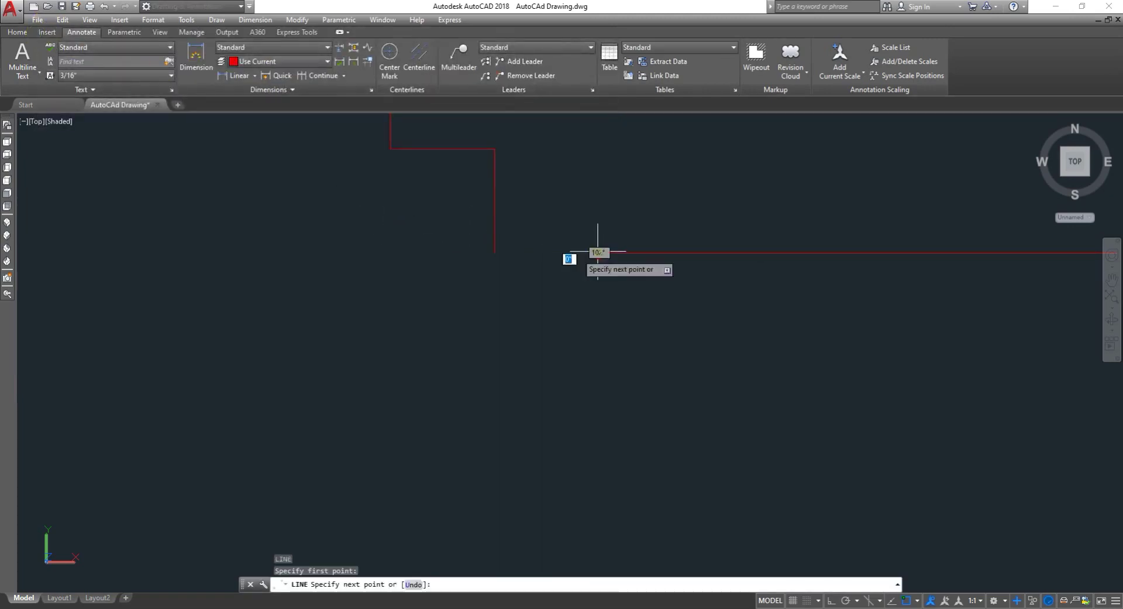
click(494, 253)
key(Escape)
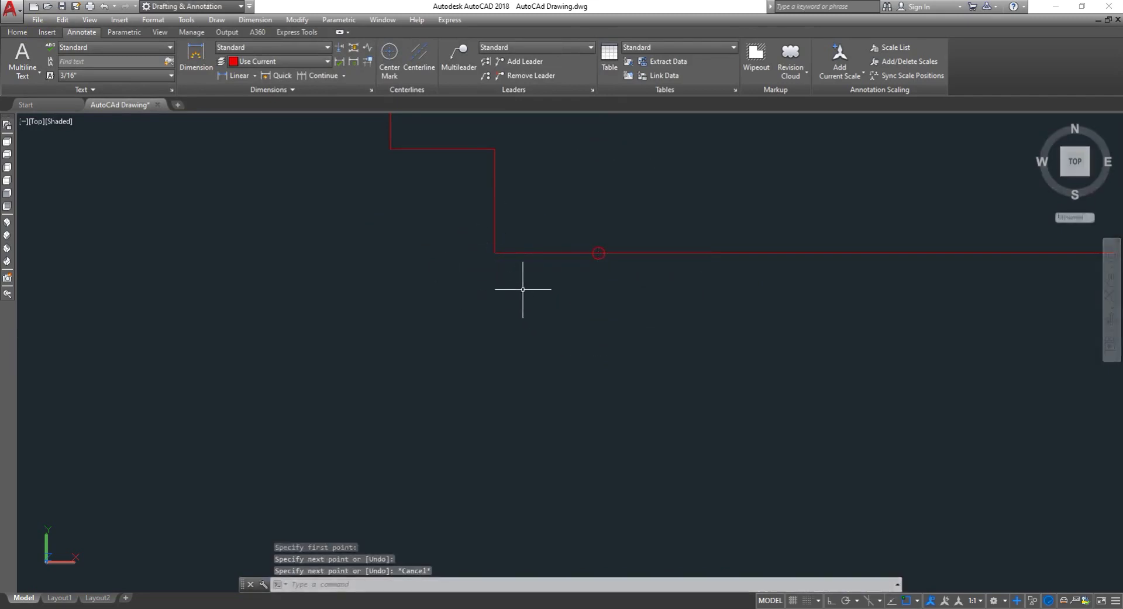
scroll(592, 258, up, 3)
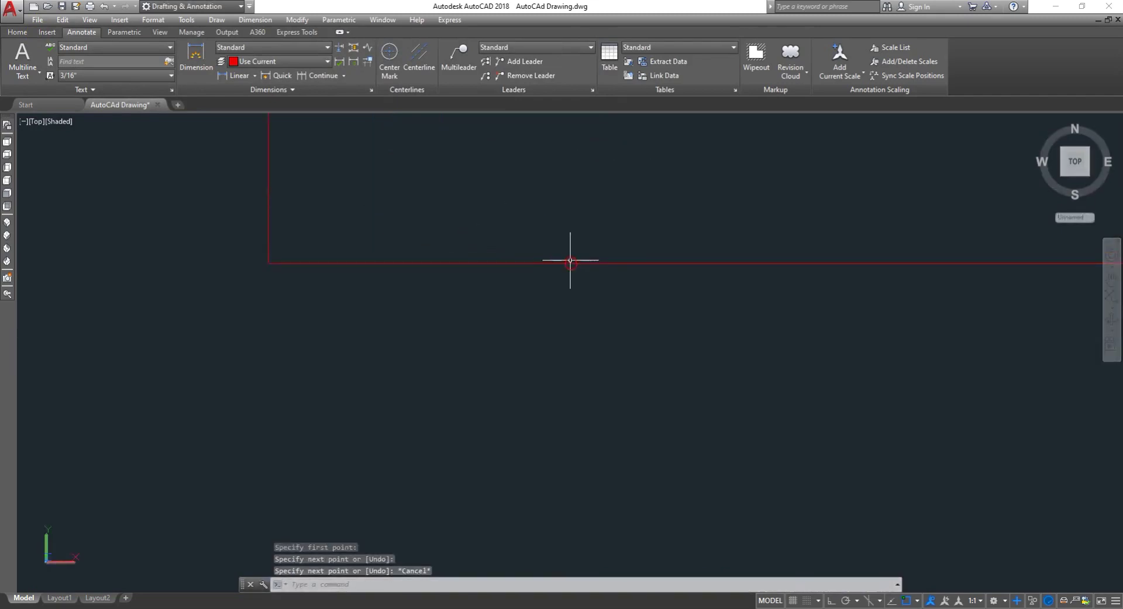
- Draw a line between the two open endpoints to close the gap in the outline's lower edge
scroll(571, 259, down, 5)
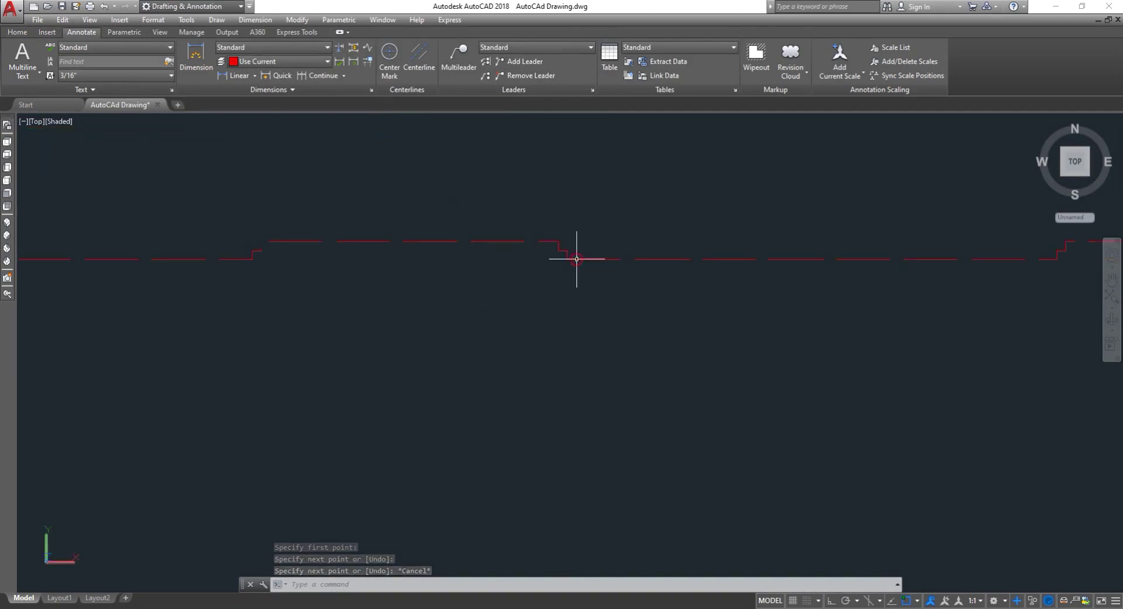
scroll(587, 267, down, 6)
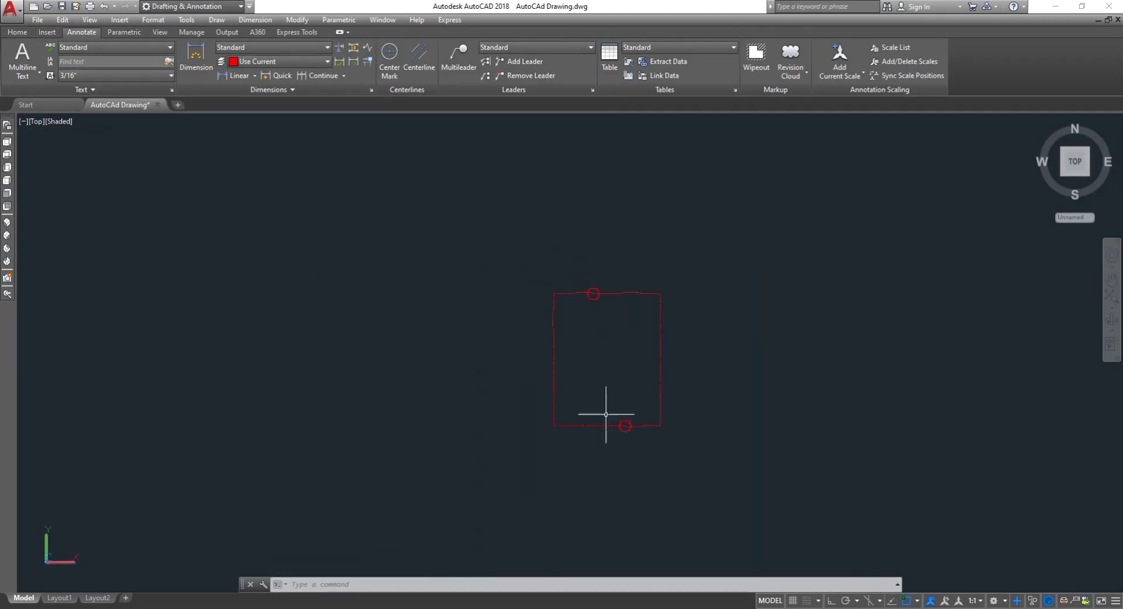
scroll(619, 438, up, 5)
scroll(638, 433, up, 8)
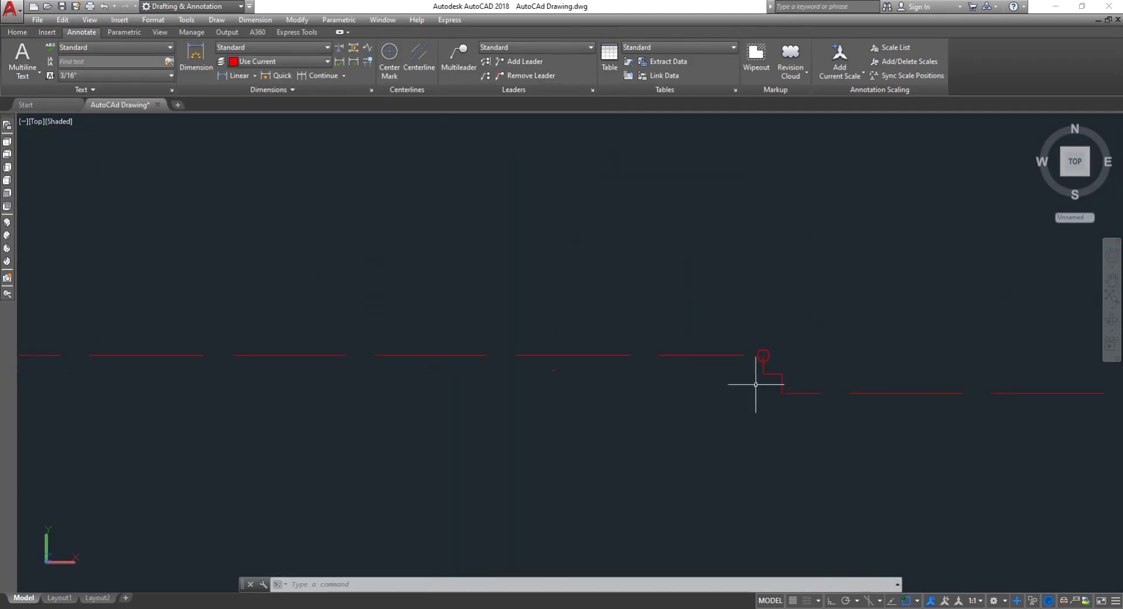
scroll(764, 350, up, 8)
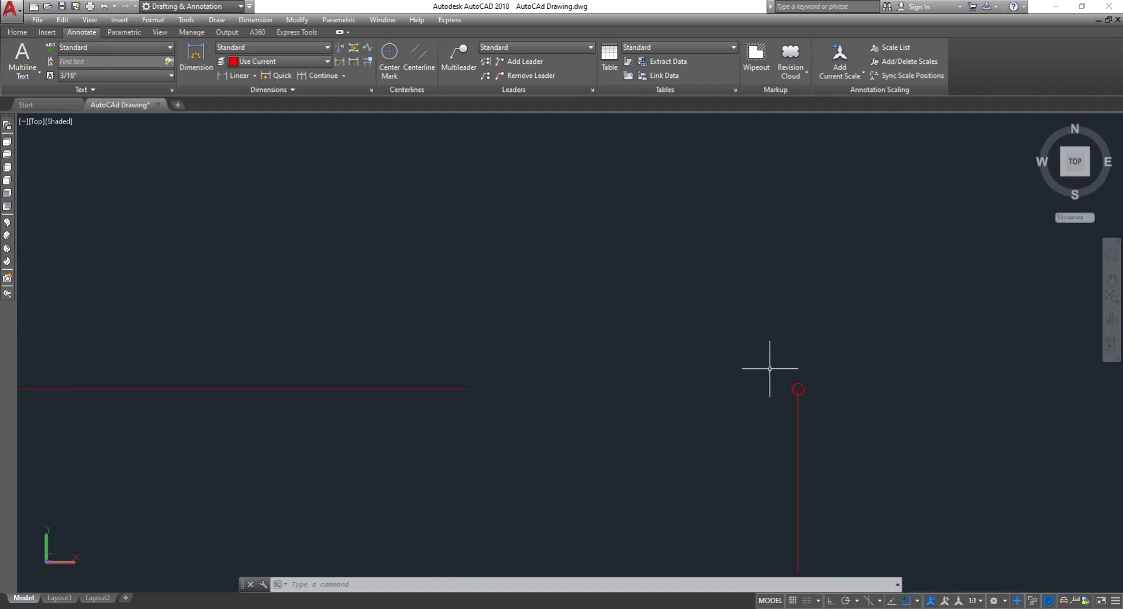
text(l)
key(Return)
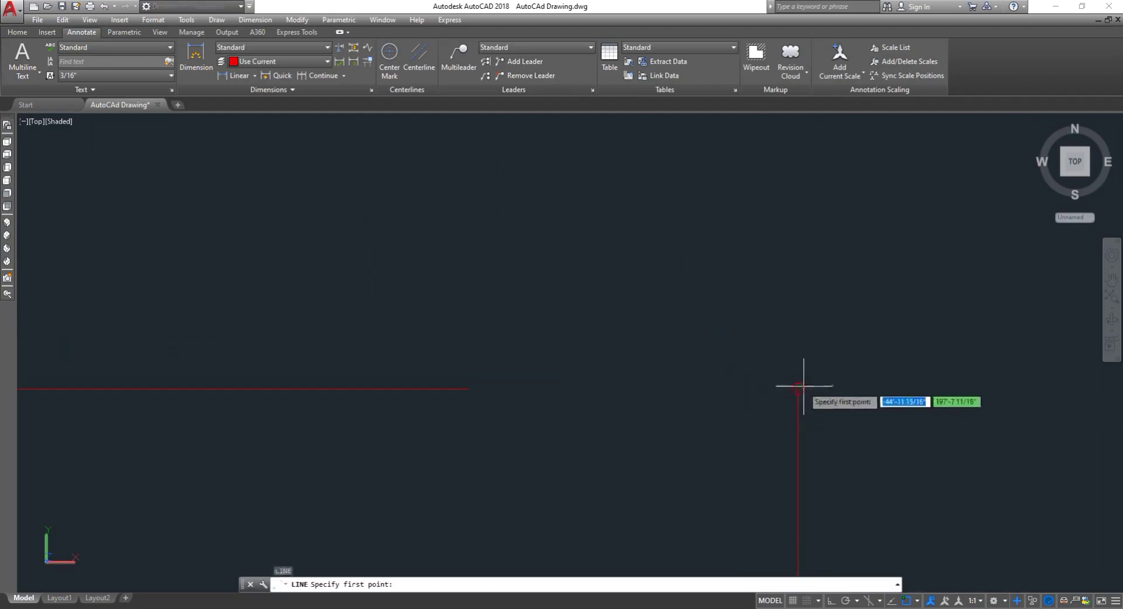
click(799, 388)
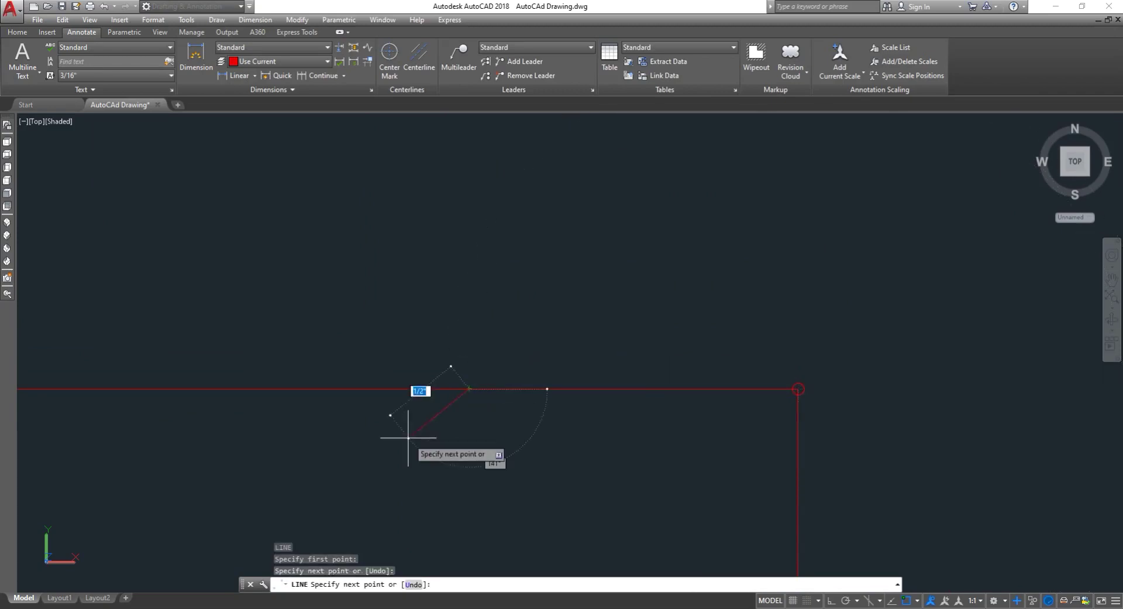
key(Escape)
- Join all segments of the Faseel outline into one polyline and select it to check that it is continuous
scroll(444, 424, down, 5)
scroll(468, 401, down, 6)
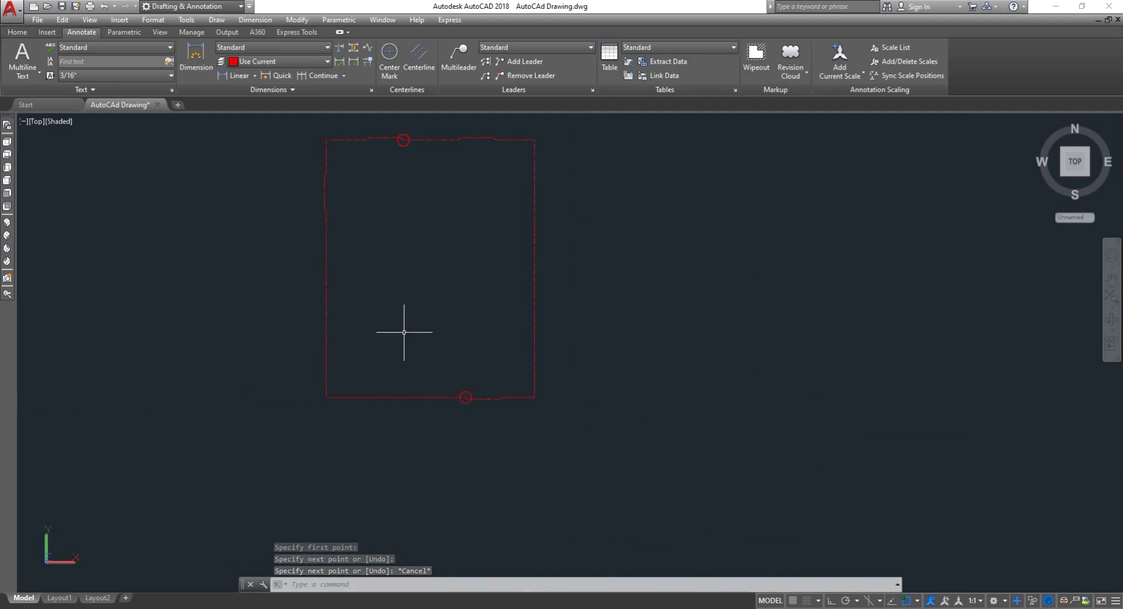
scroll(409, 331, down, 4)
scroll(391, 285, up, 3)
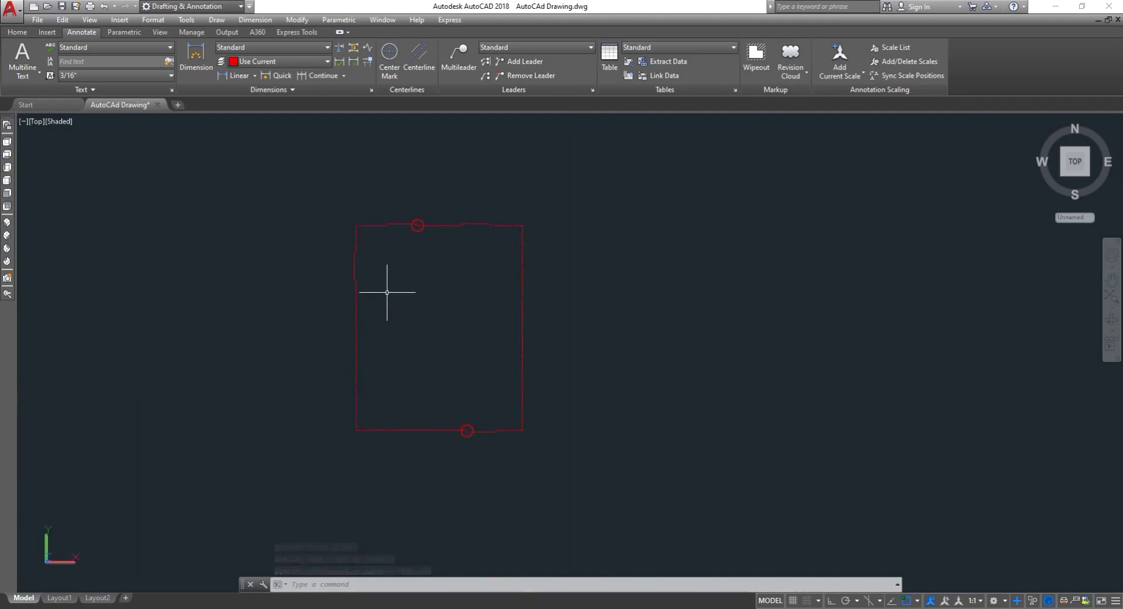
text(J)
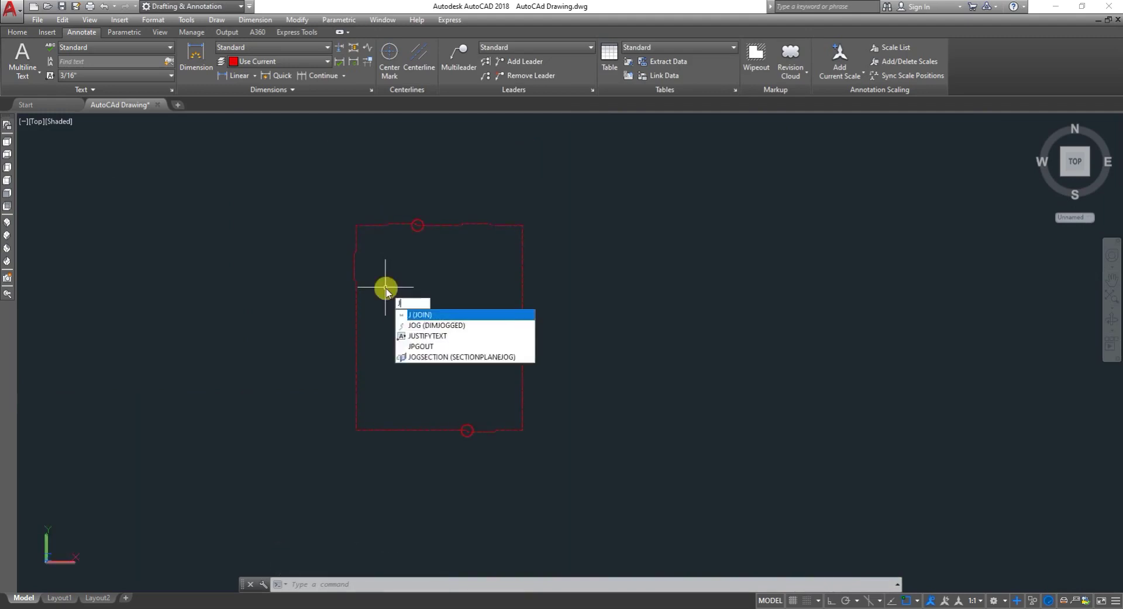
key(Return)
click(615, 471)
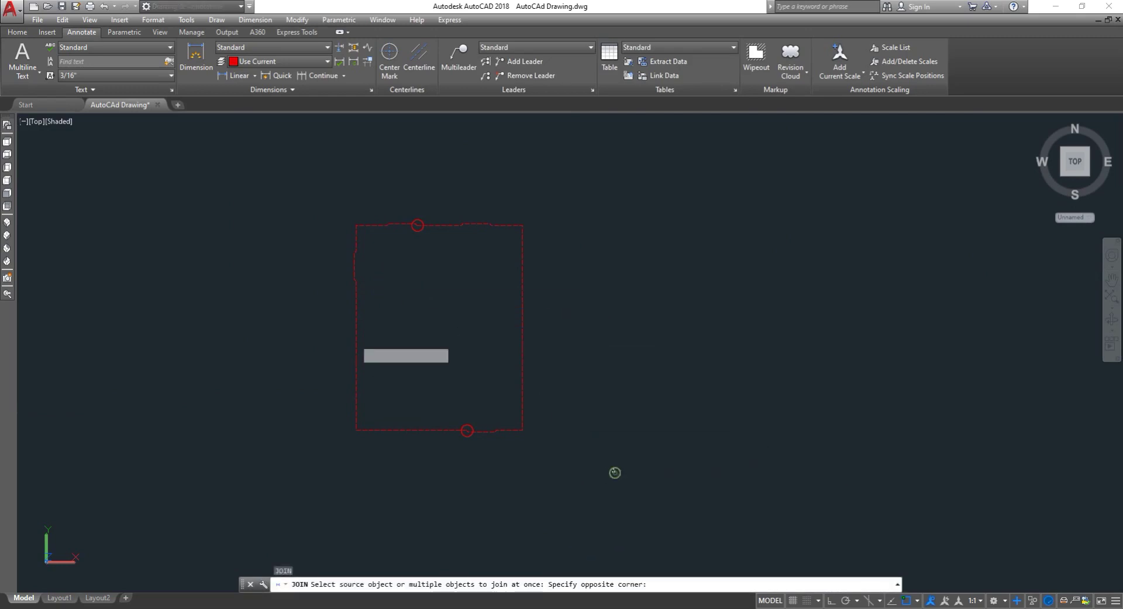
click(294, 225)
key(Return)
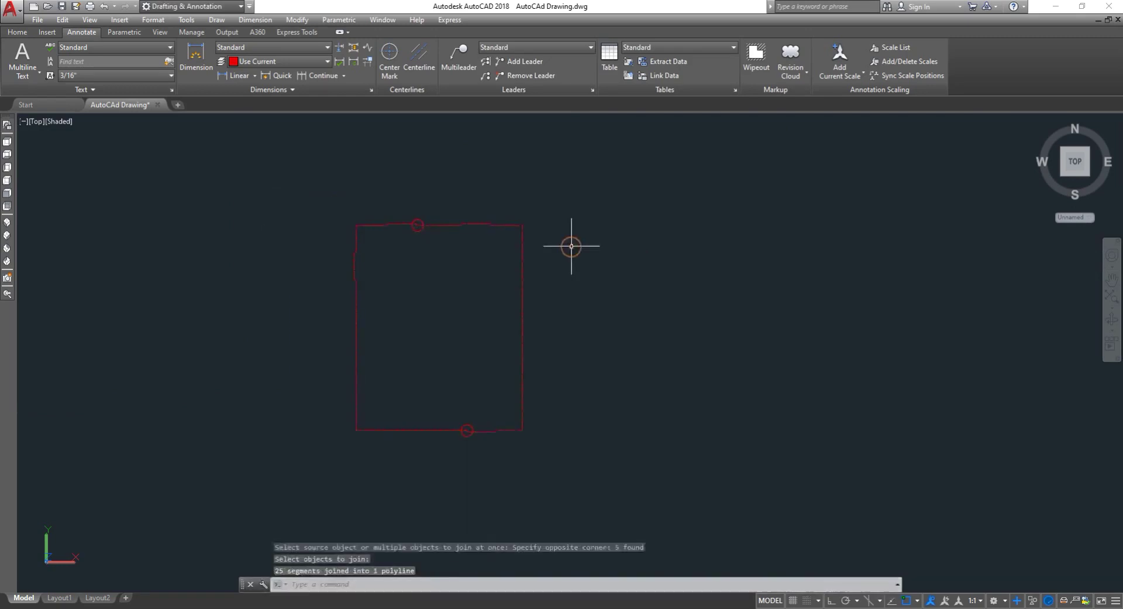
click(482, 225)
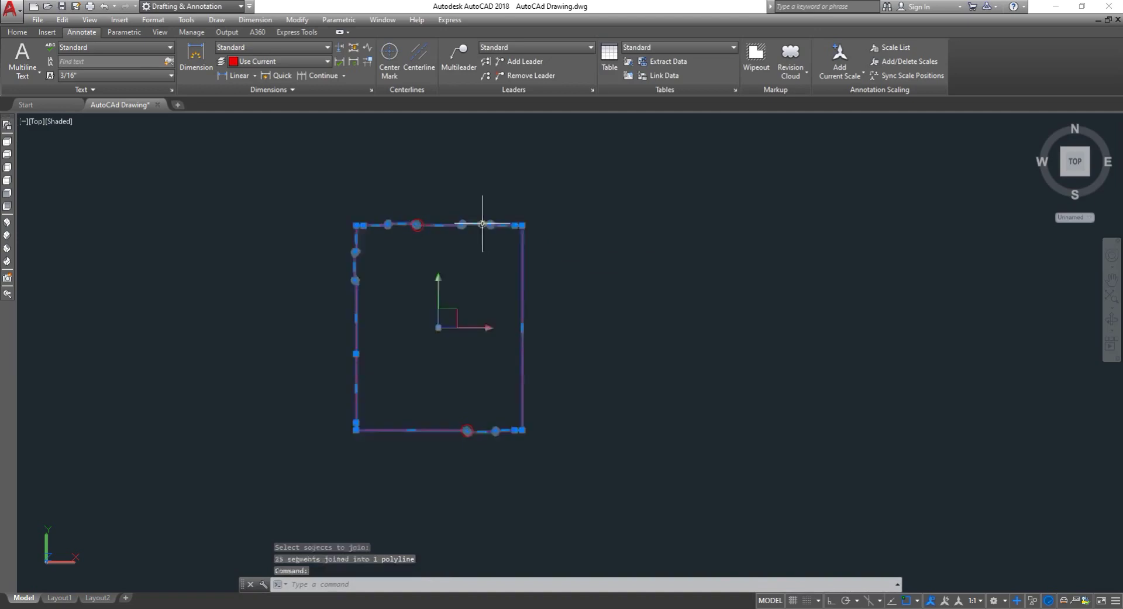
key(Escape)
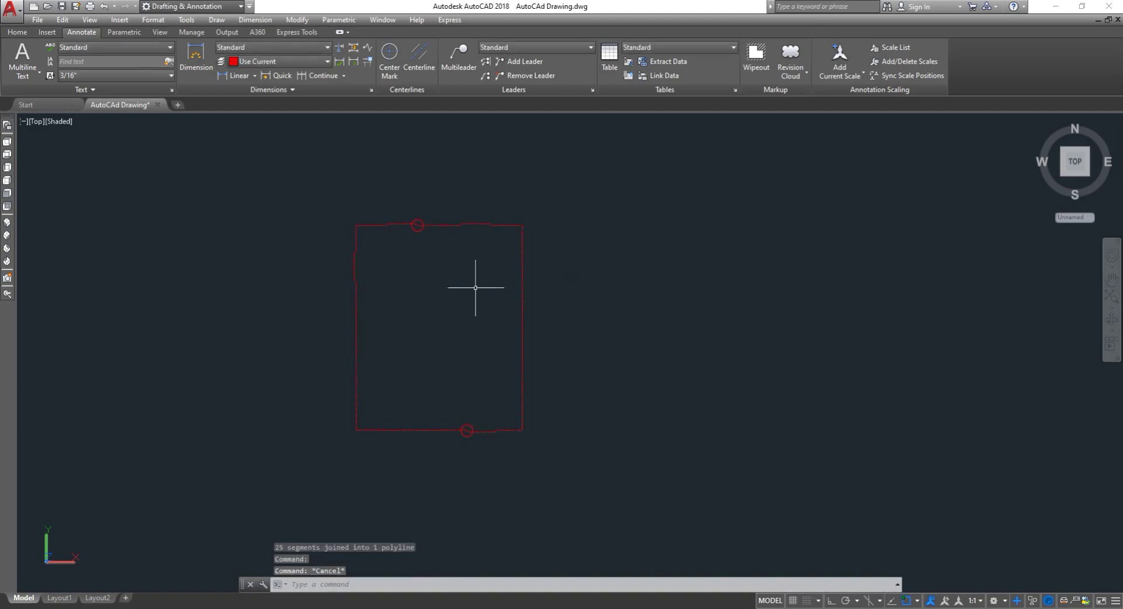
- Try to create a boundary polyline from a point inside the joined Faseel outline
scroll(452, 288, down, 3)
text(bo)
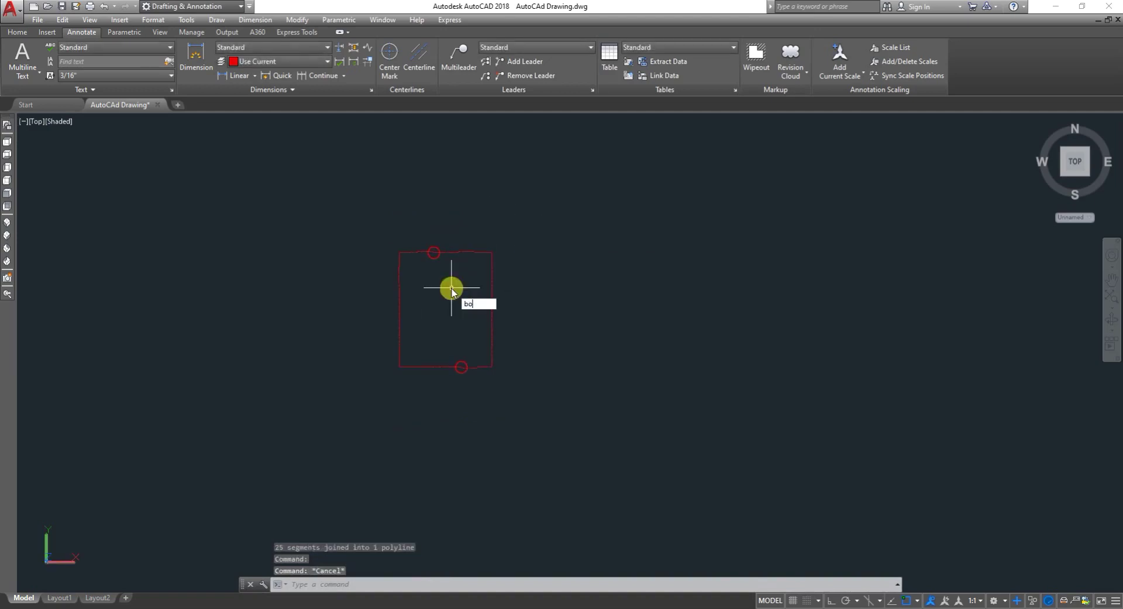
key(Return)
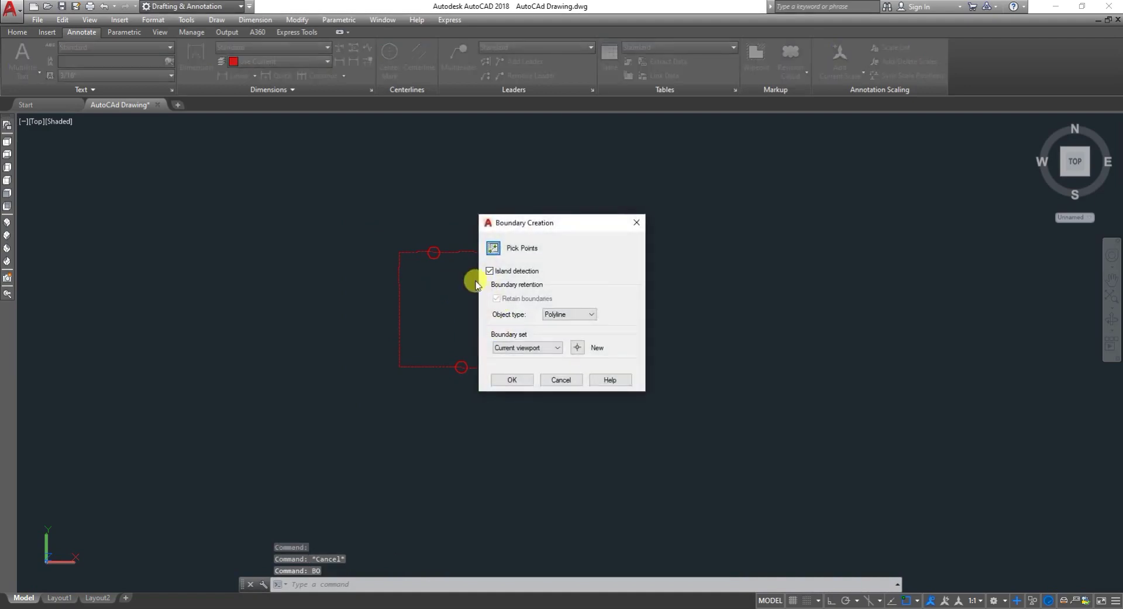
click(494, 248)
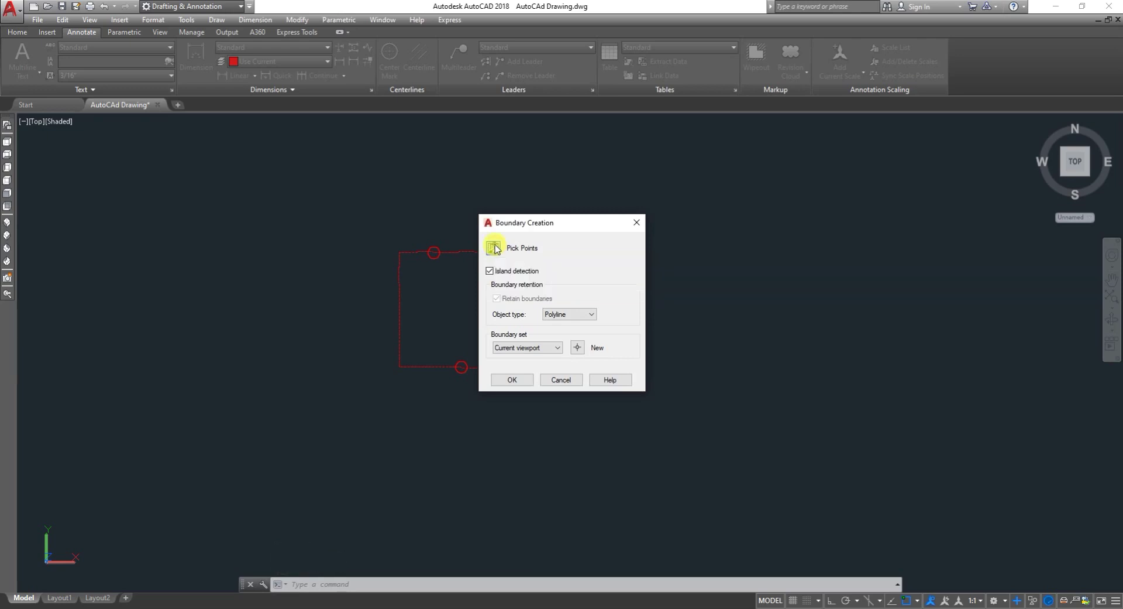
click(475, 299)
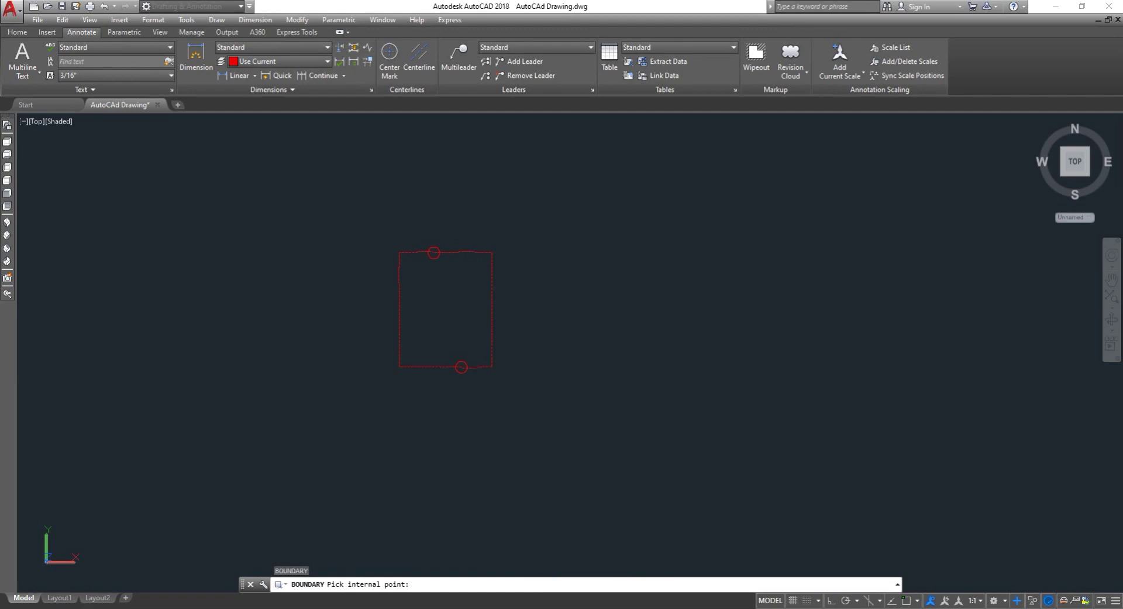
key(Escape)
- Check which layer is current and examine the repaired outline's upper edge for remaining gaps
scroll(357, 287, up, 5)
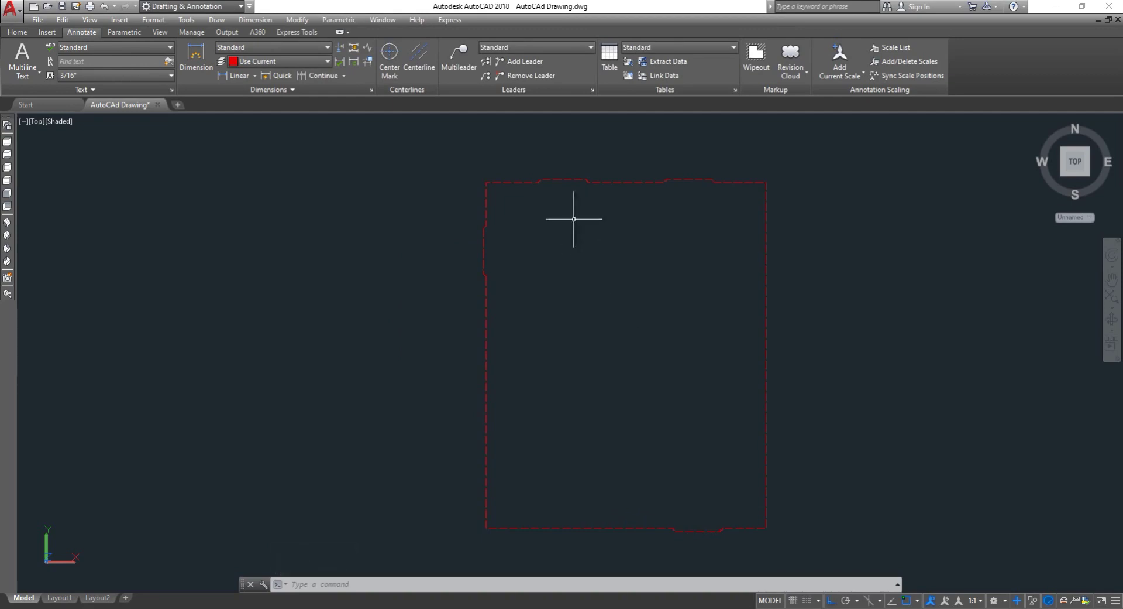
key(Escape)
key(Escape)
text(LA)
key(Return)
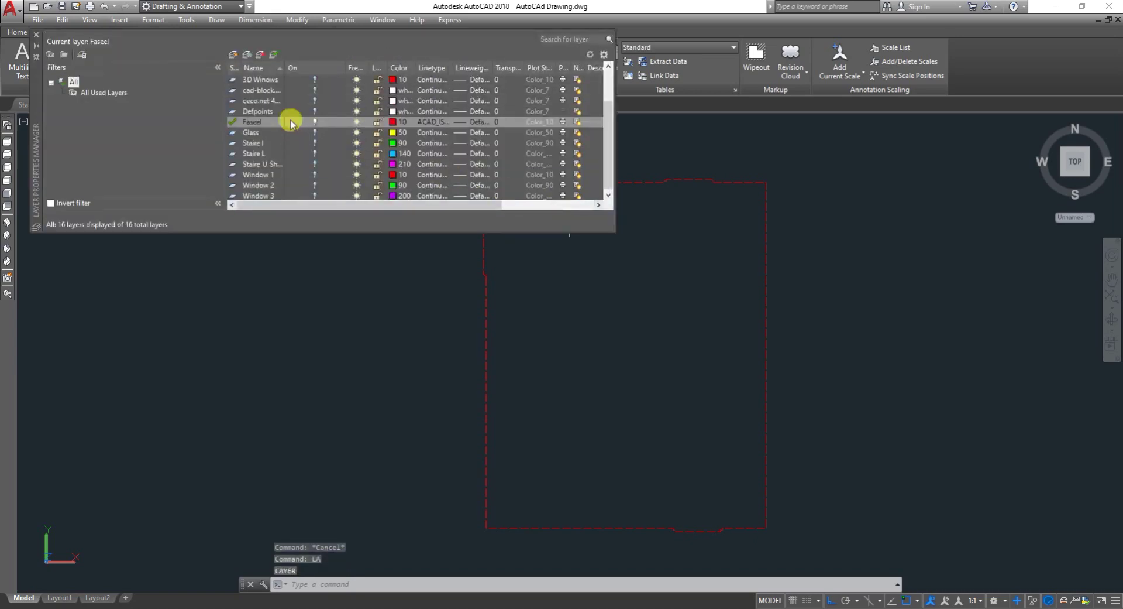
click(36, 34)
scroll(599, 151, up, 6)
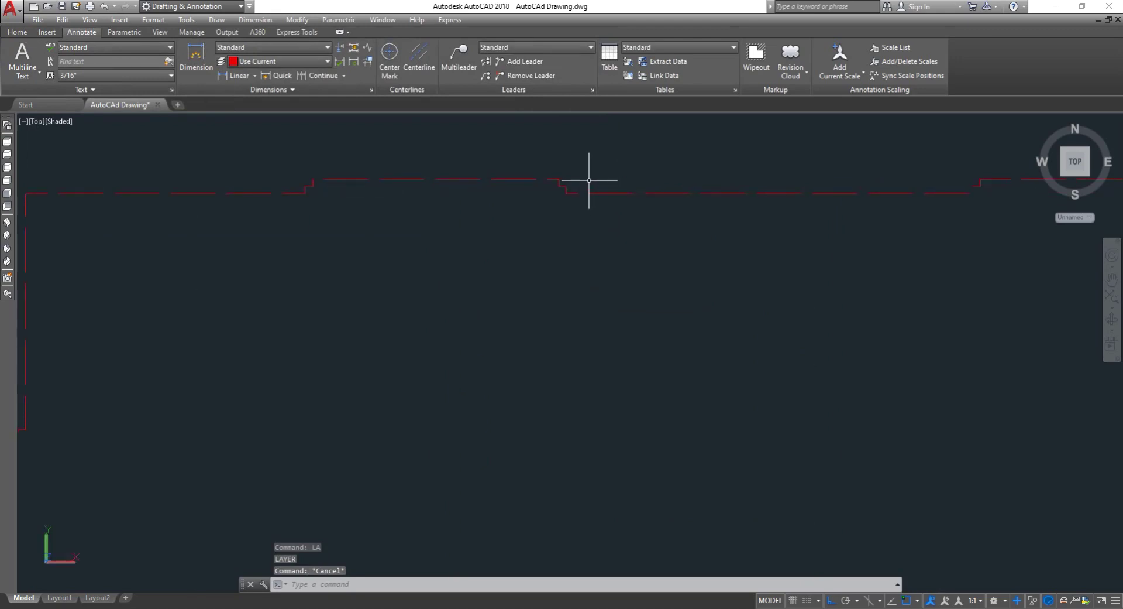
scroll(589, 180, down, 6)
click(624, 180)
key(Escape)
scroll(579, 200, down, 4)
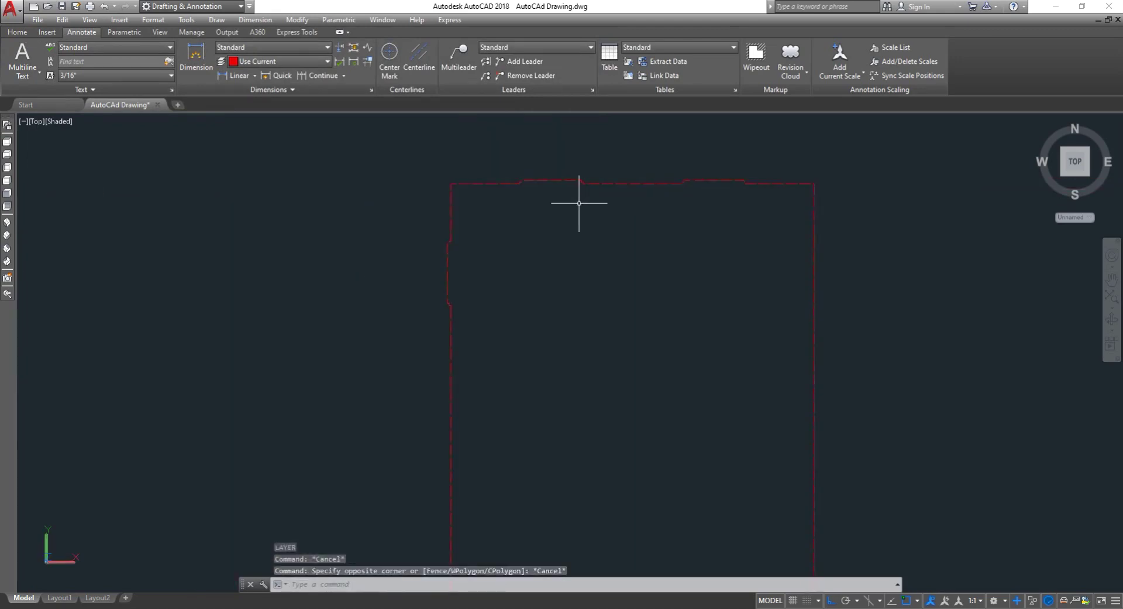
- Make the 3D Roof layer the current layer
text(LA)
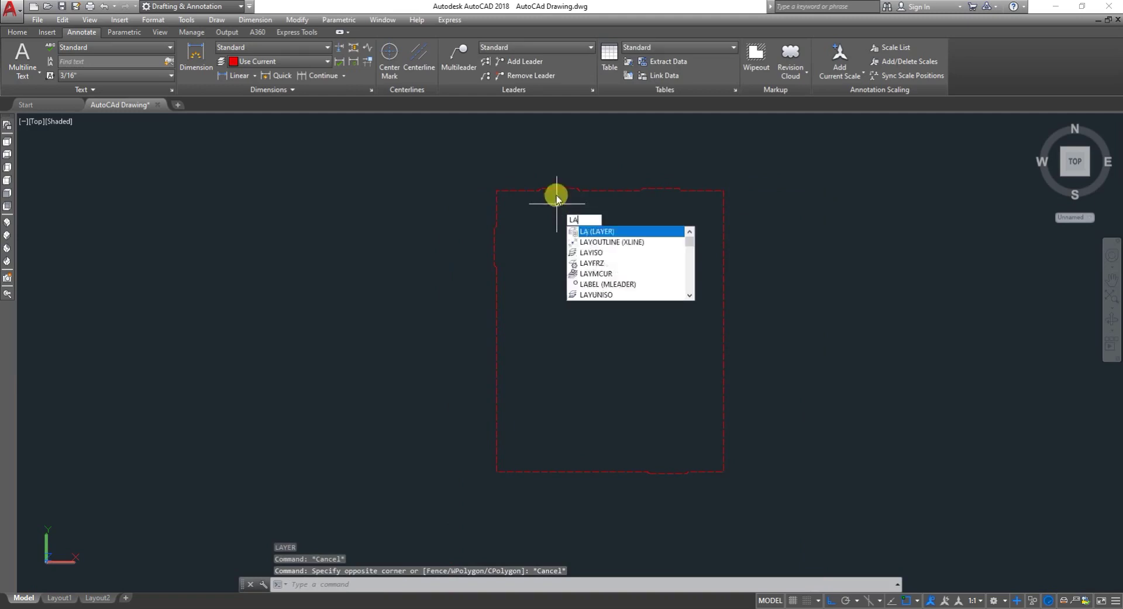
key(Return)
scroll(255, 111, up, 2)
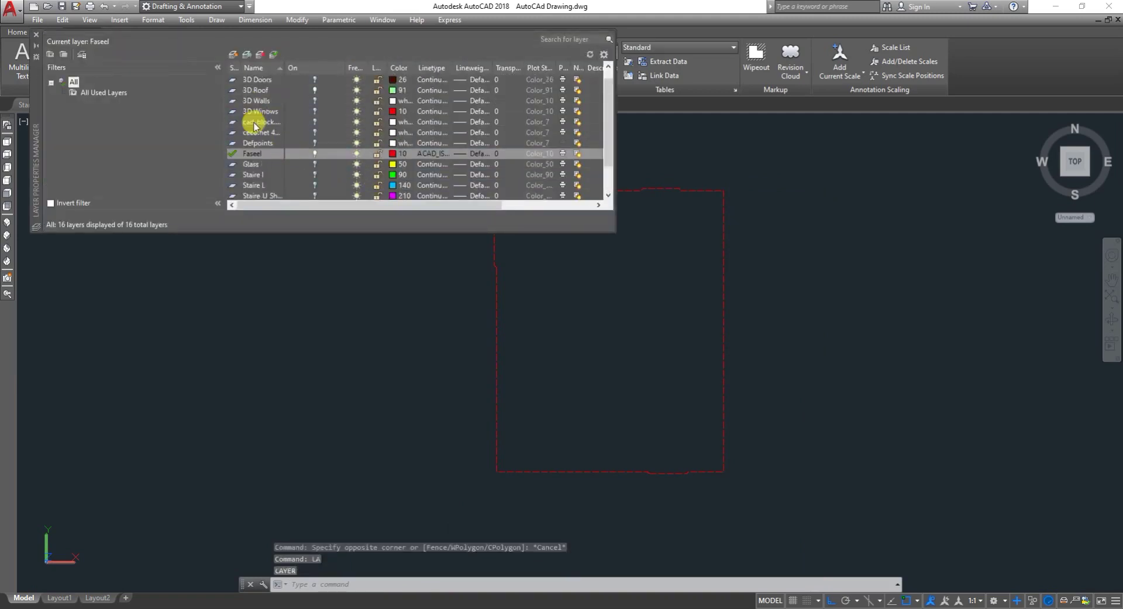
click(256, 101)
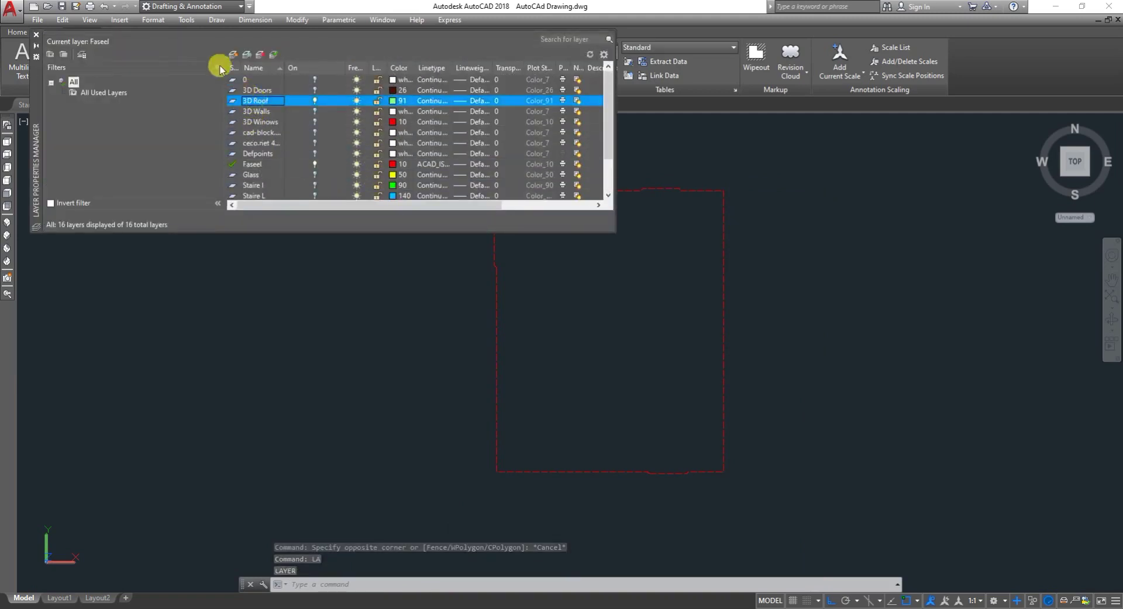
click(274, 56)
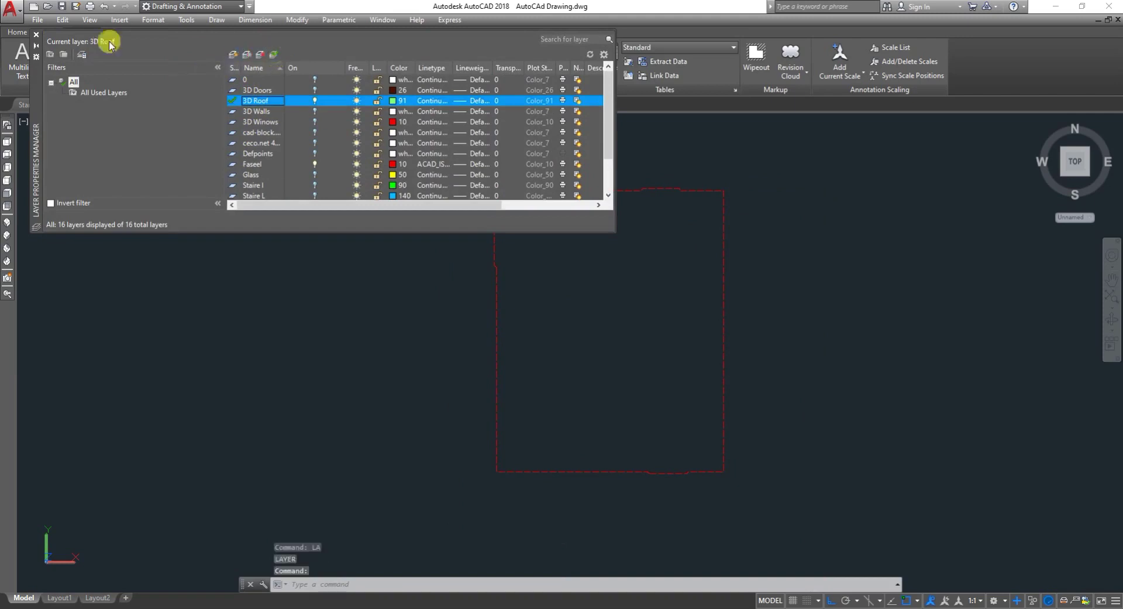
click(35, 35)
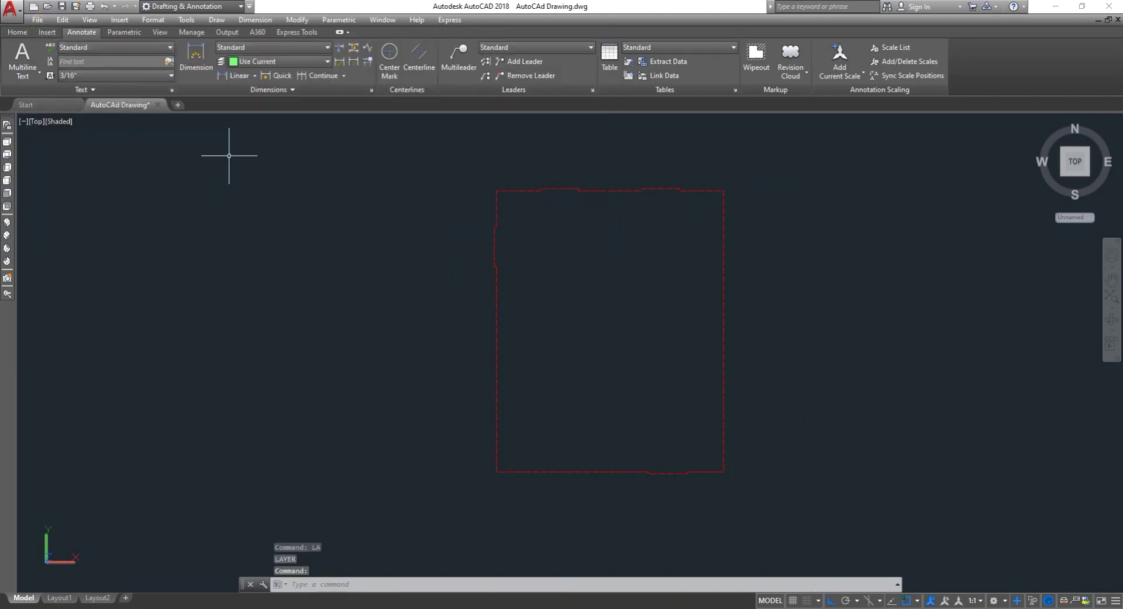
- Create a boundary polyline on the 3D Roof layer from a point inside the Faseel outline
key(Escape)
text(bo)
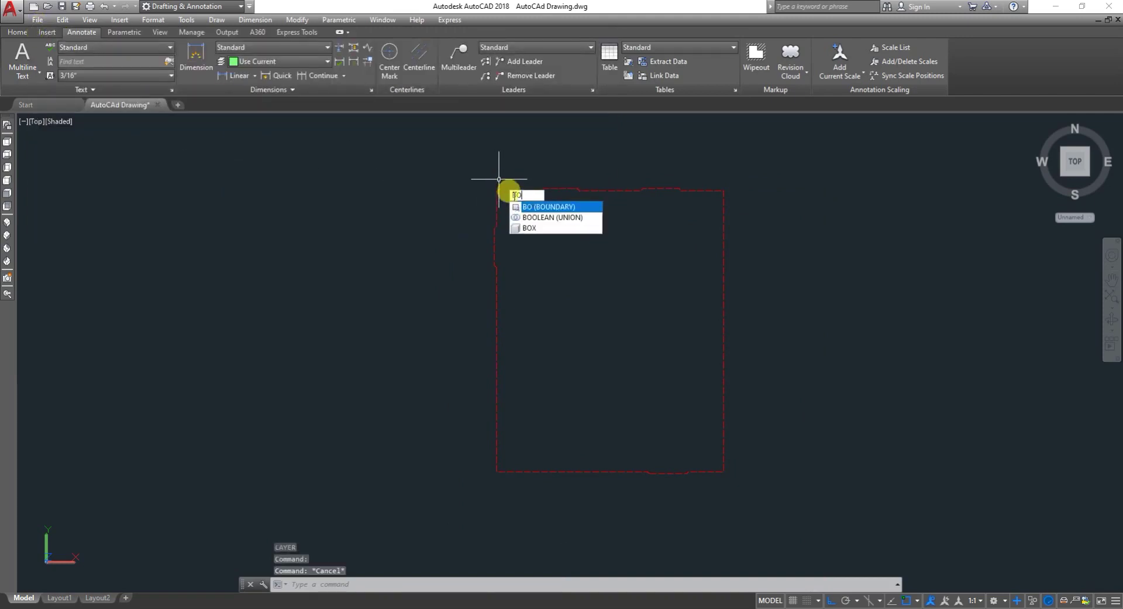
key(Return)
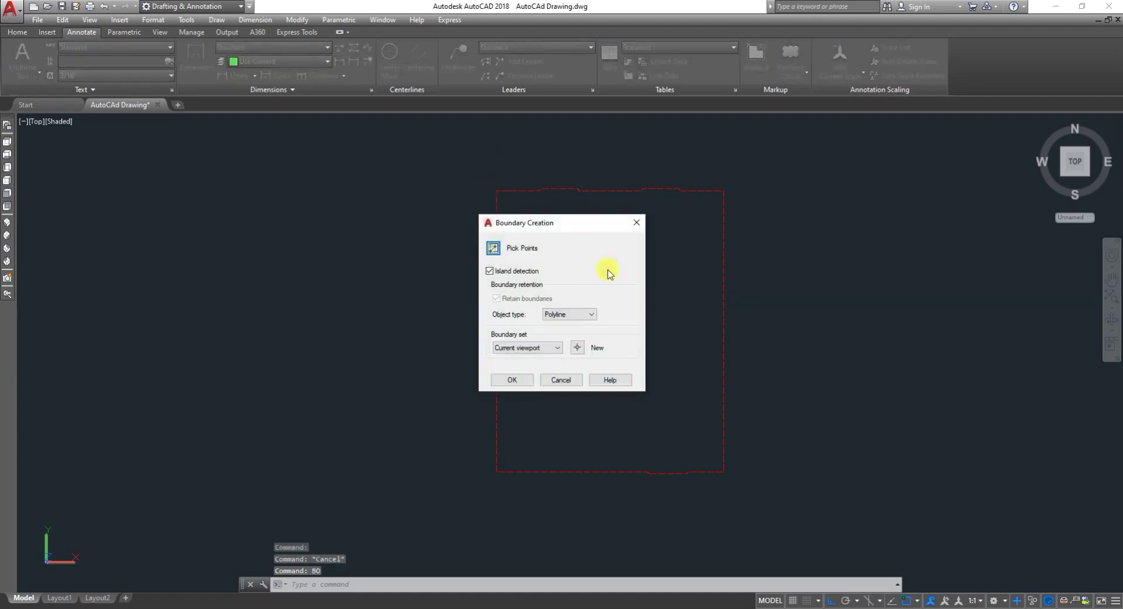
click(498, 248)
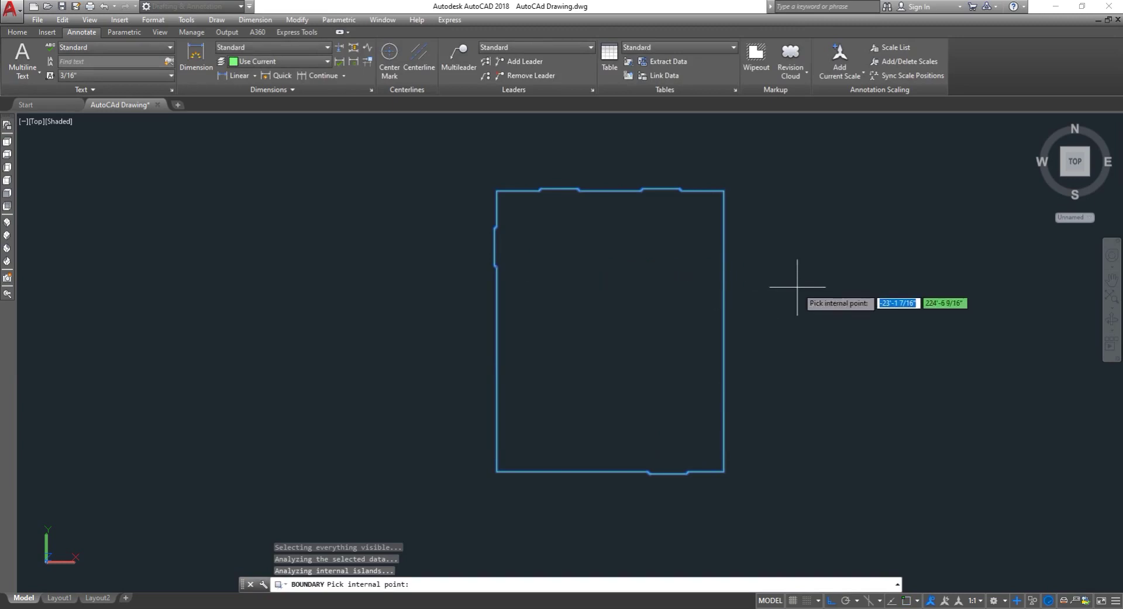
key(Return)
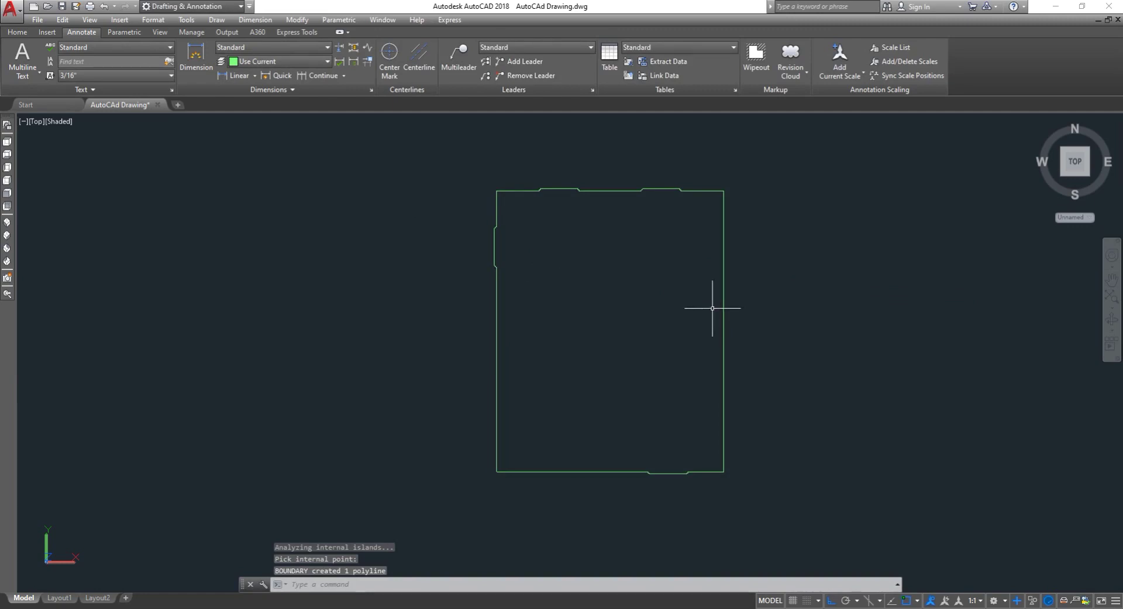
- Turn off the Faseel layer so only the roof boundary stays displayed
text(LA)
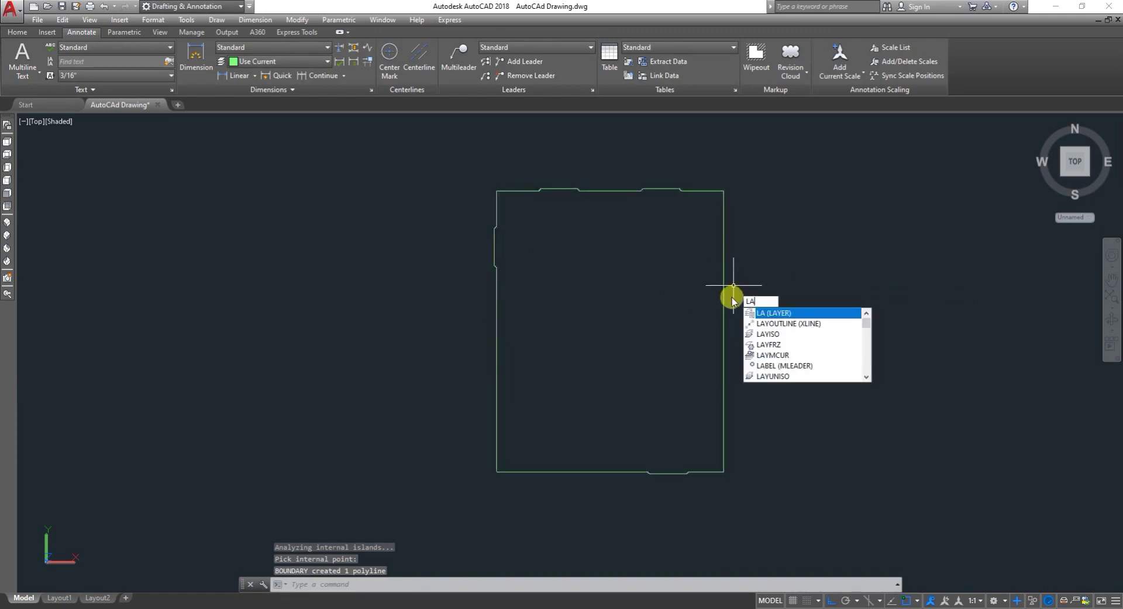
key(Return)
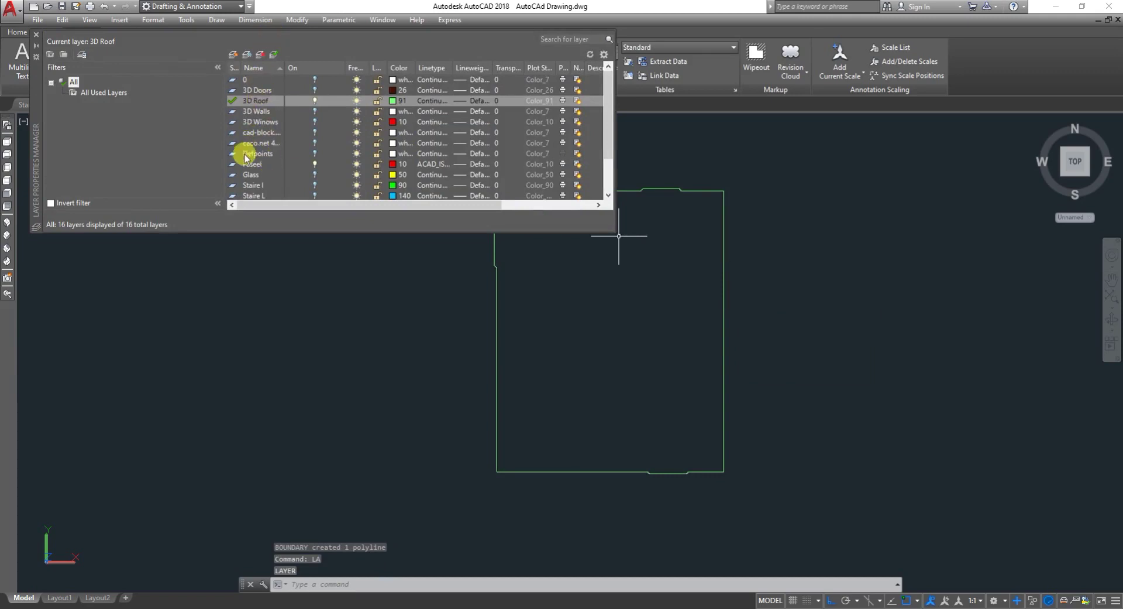
scroll(260, 167, down, 1)
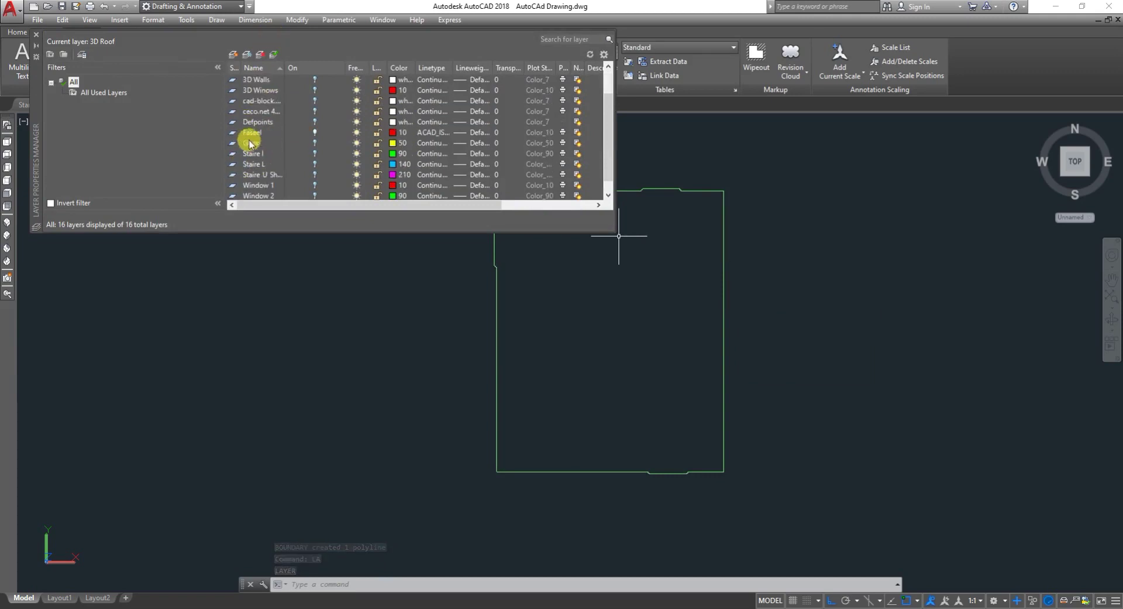
click(314, 130)
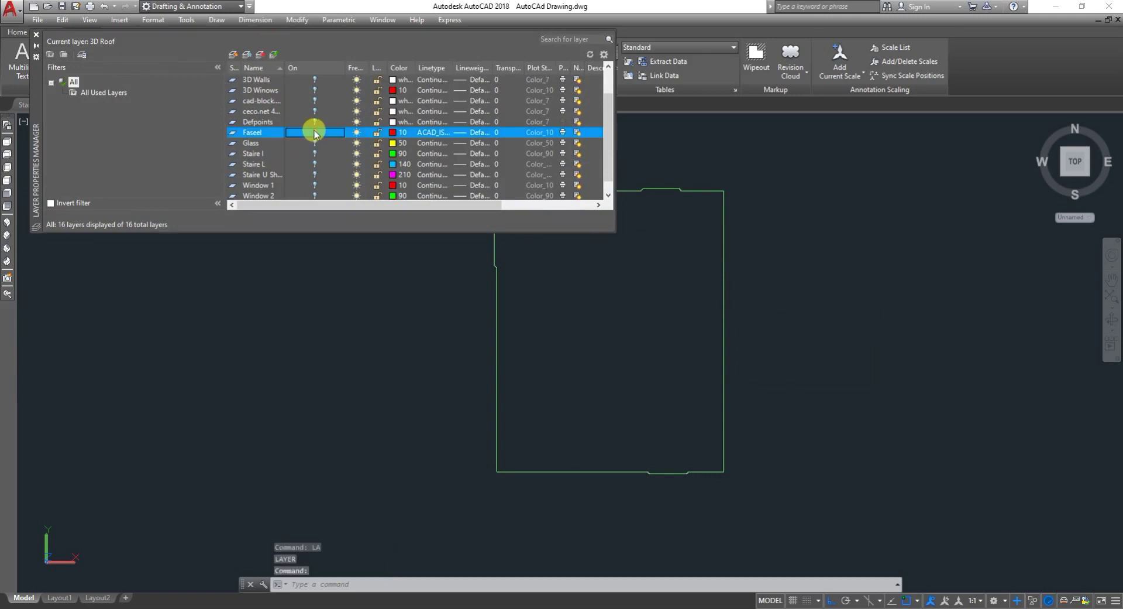
click(36, 36)
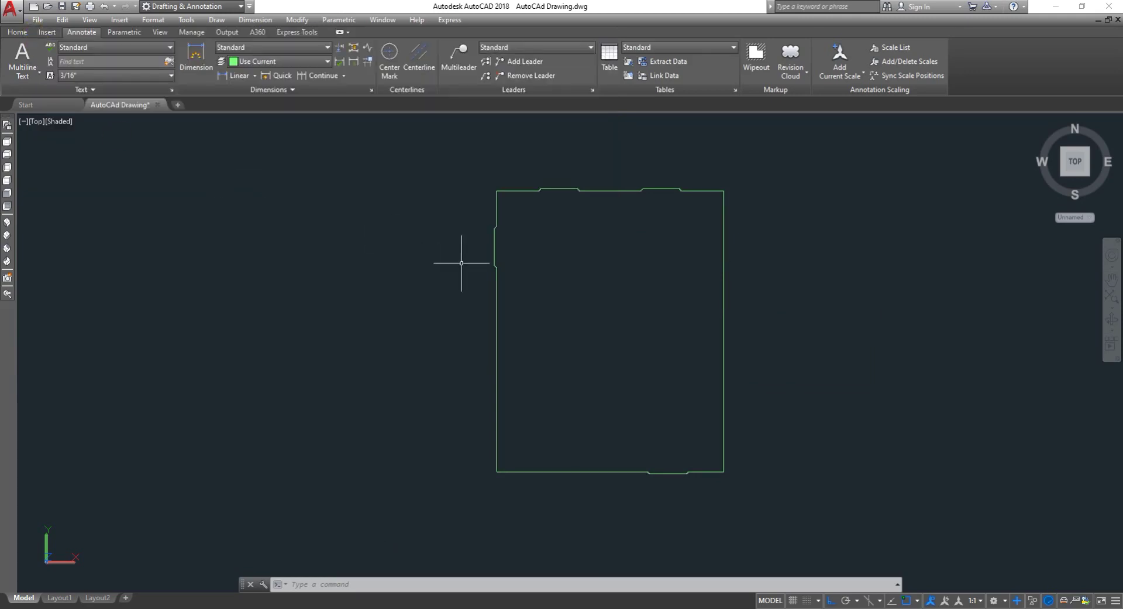
- Copy the roof boundary polyline 100' horizontally to the east, using its lower-left corner as the base point
text(ct o)
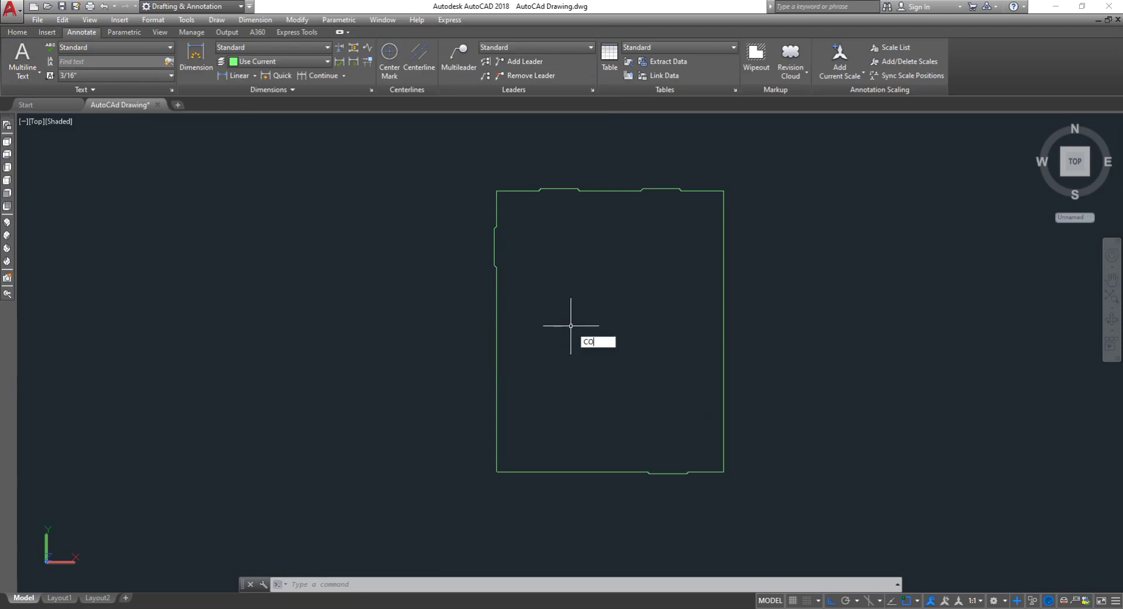
key(Return)
scroll(571, 327, down, 2)
scroll(649, 407, up, 2)
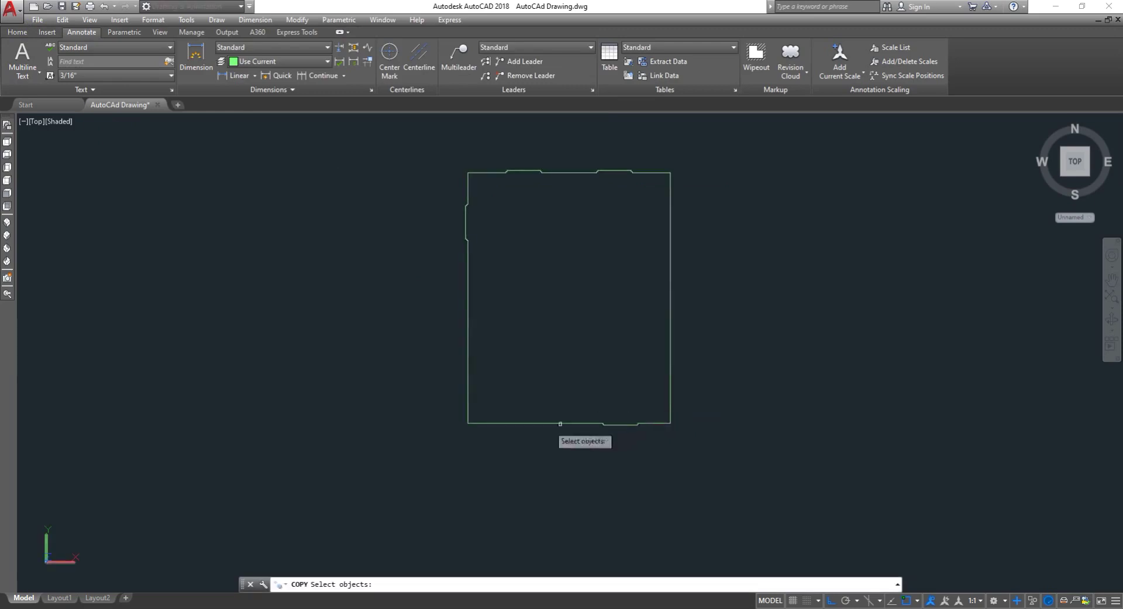
click(514, 423)
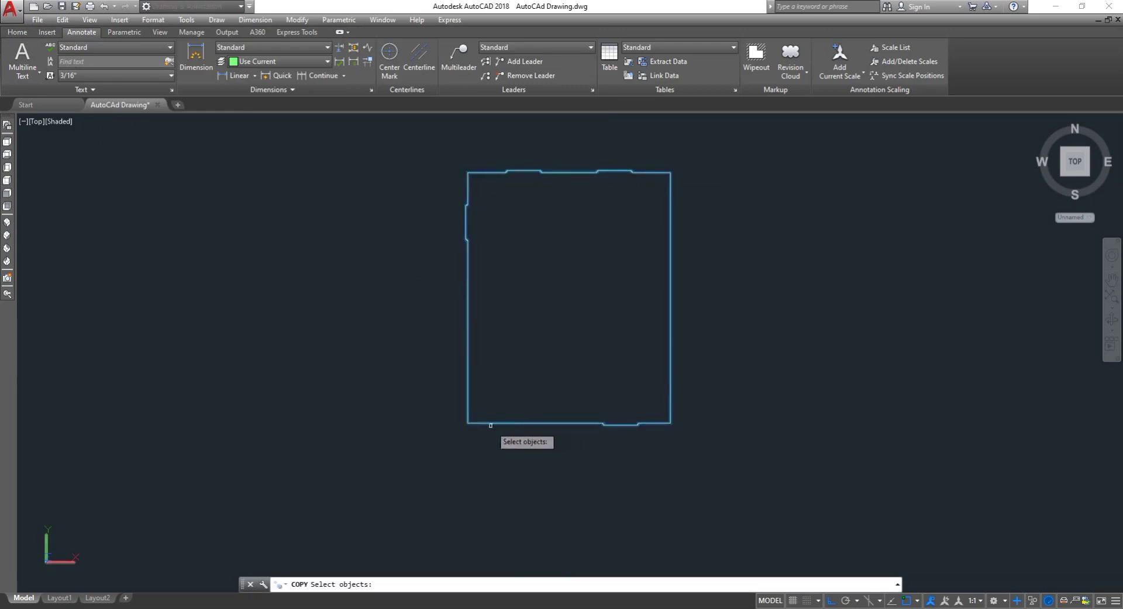
key(Return)
click(468, 422)
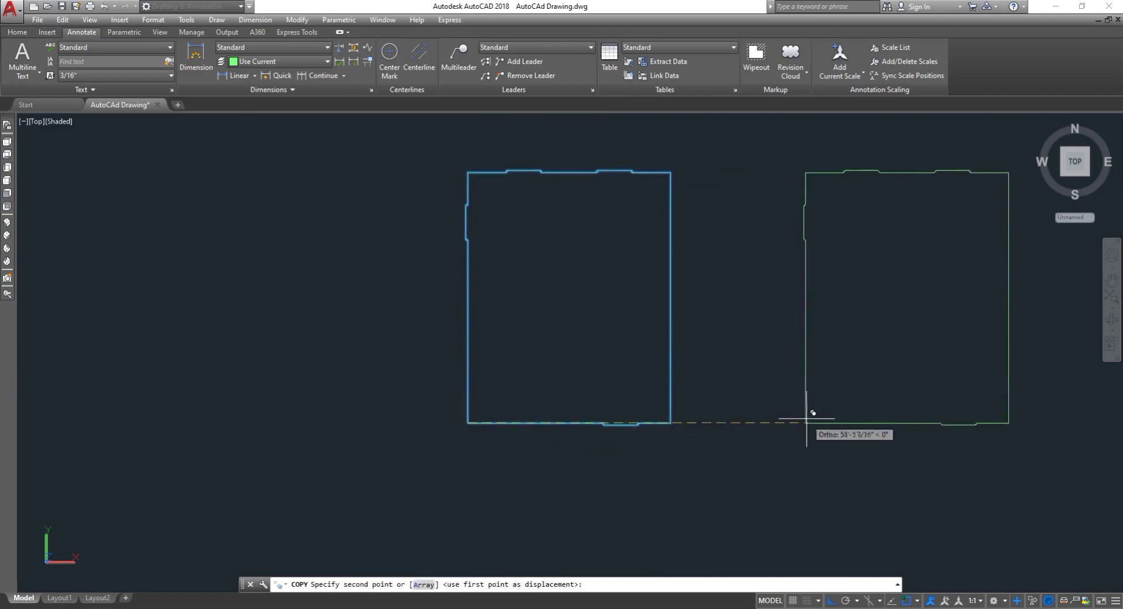
text(100)
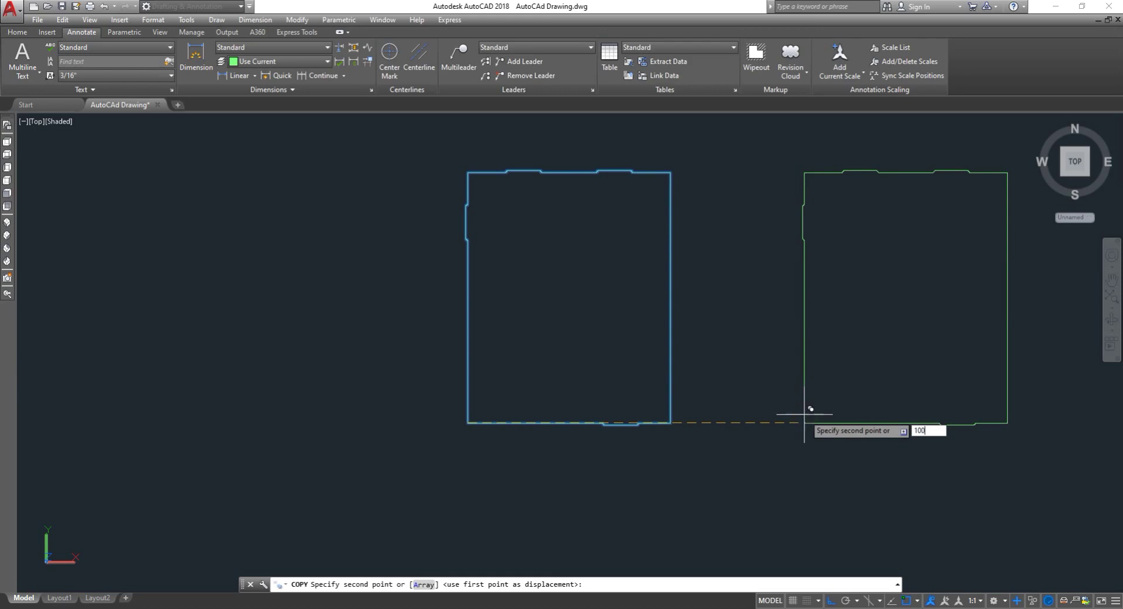
key(Return)
scroll(802, 419, down, 2)
key(Escape)
scroll(781, 434, down, 2)
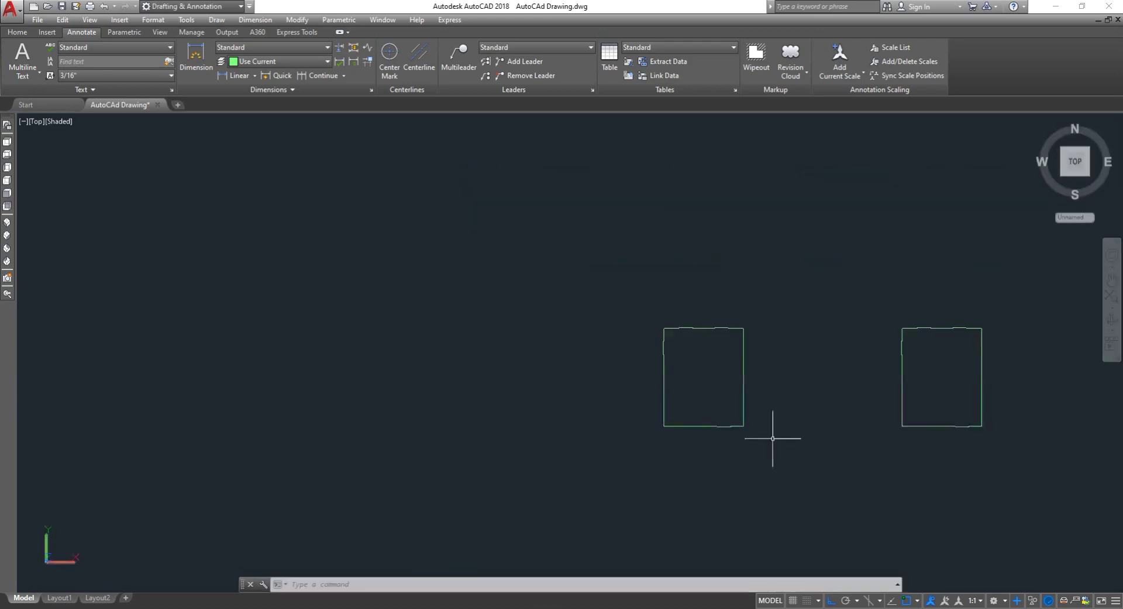
scroll(844, 419, up, 2)
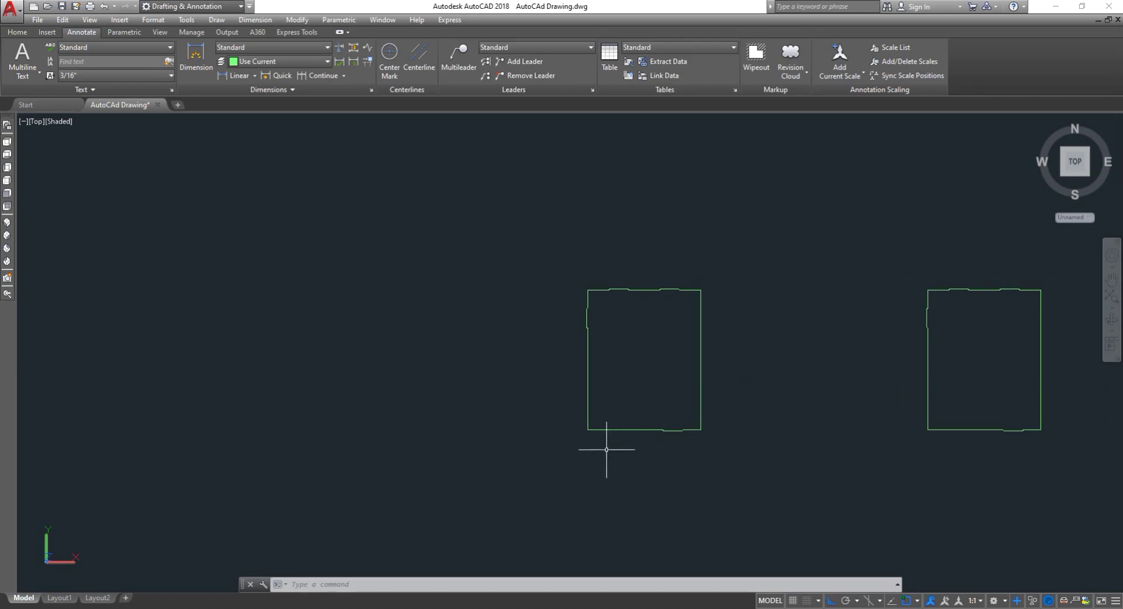
- Extrude the original roof boundary polyline to a height of 6"
scroll(607, 449, up, 3)
text(ex)
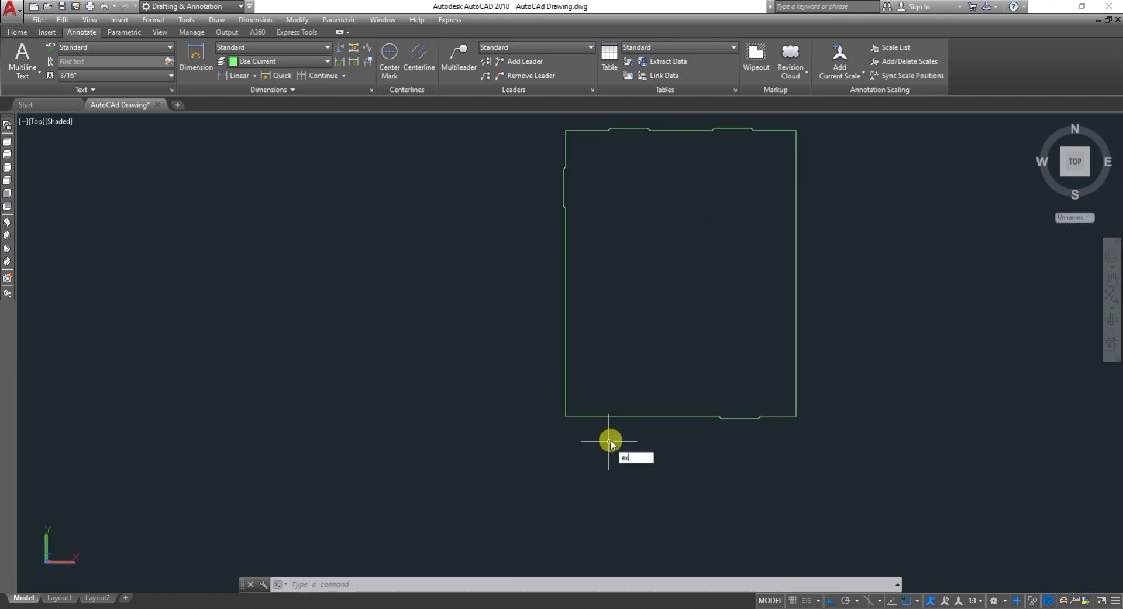
text(t)
key(Return)
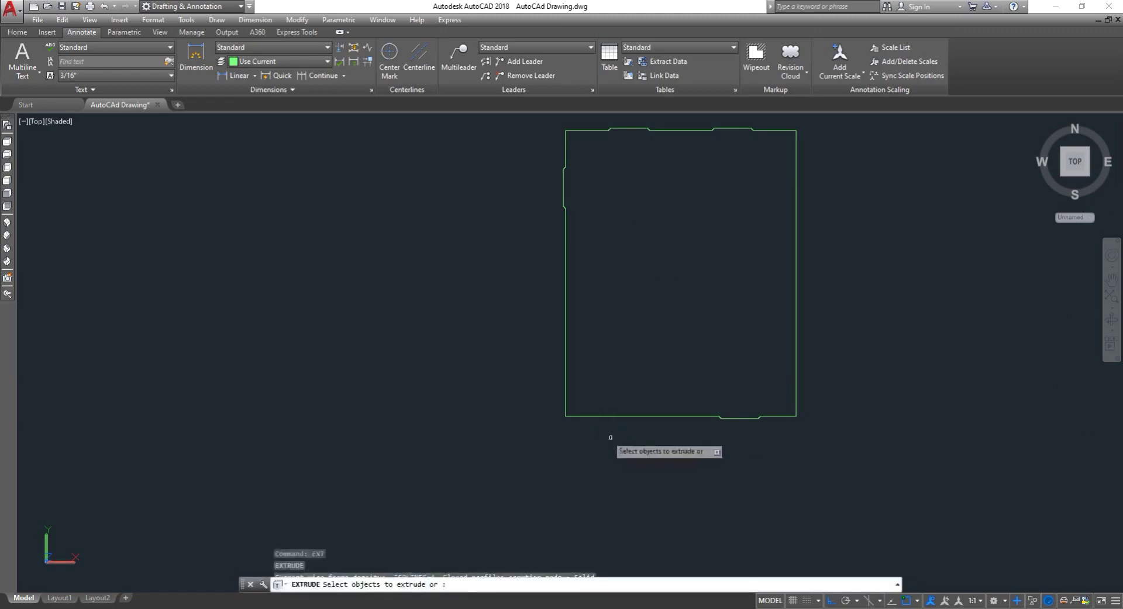
click(613, 416)
right_click(612, 416)
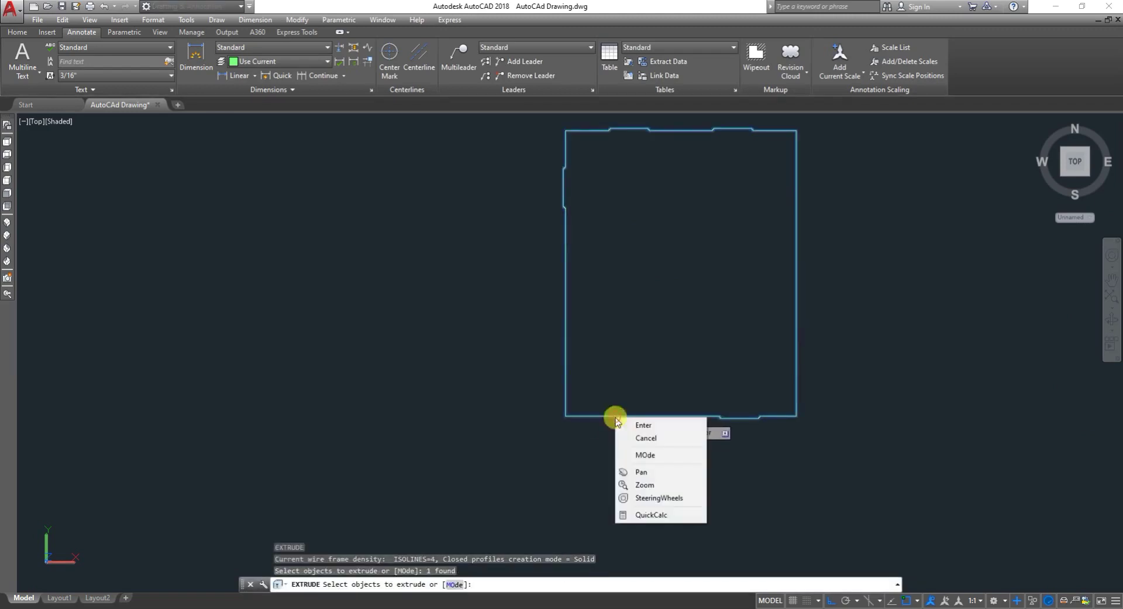
click(638, 427)
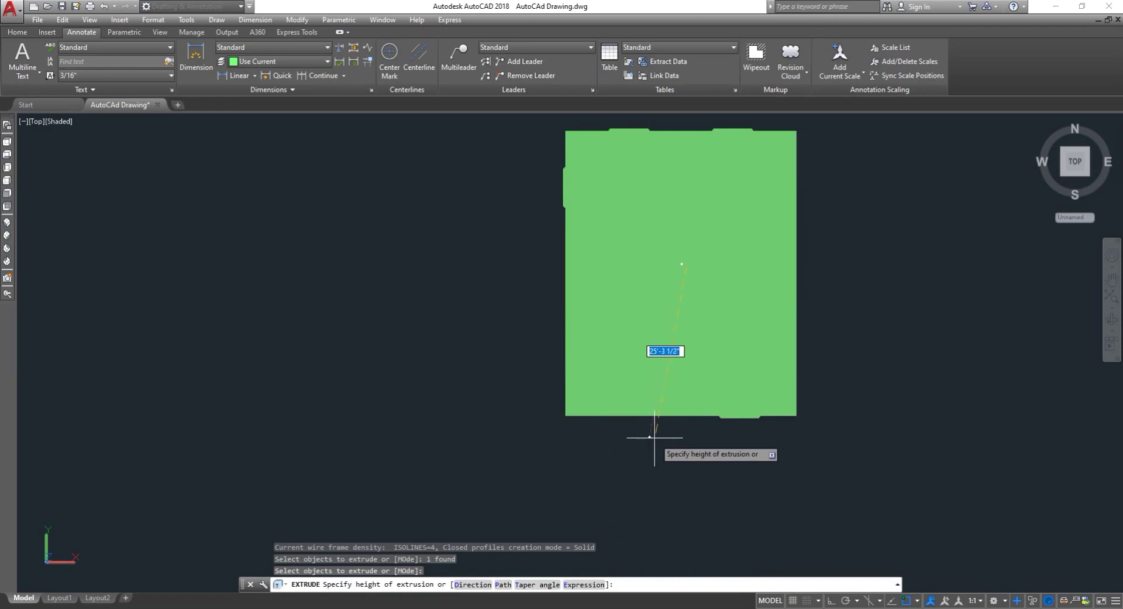
text(6)
key(Return)
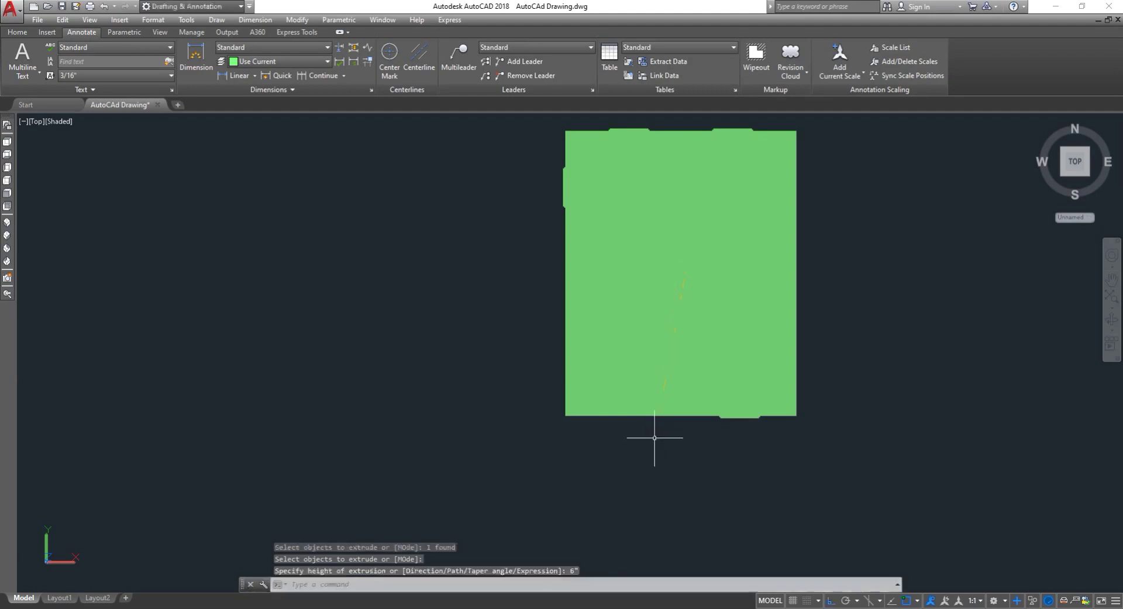
key(Escape)
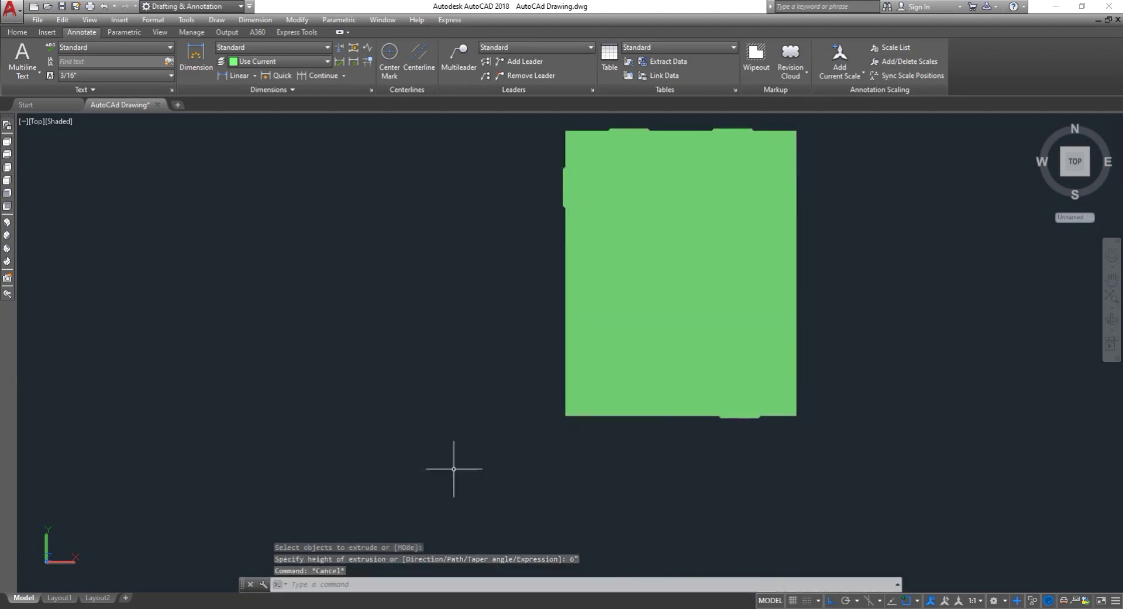
- Examine the extruded roof slab and the copied outline beside it
scroll(602, 413, down, 2)
scroll(678, 362, up, 2)
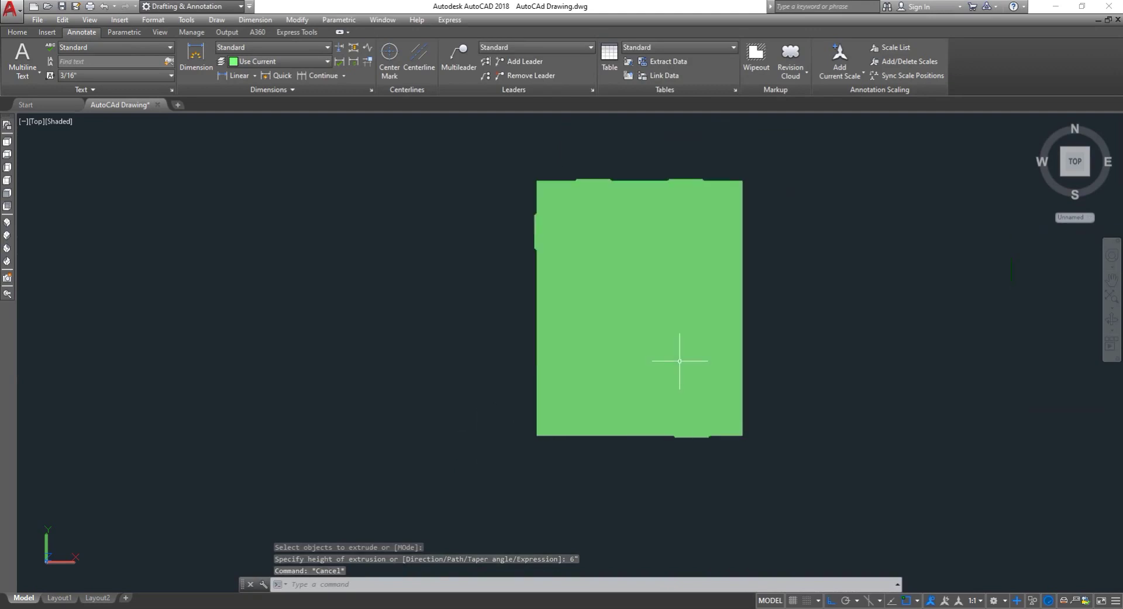
click(679, 361)
key(Escape)
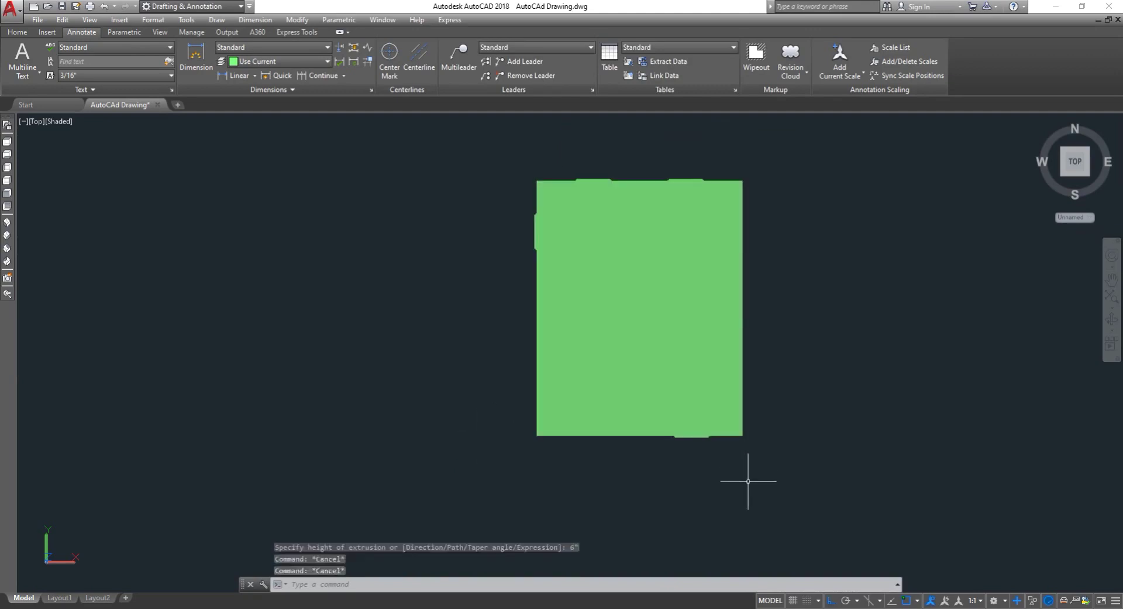
scroll(738, 445, down, 1)
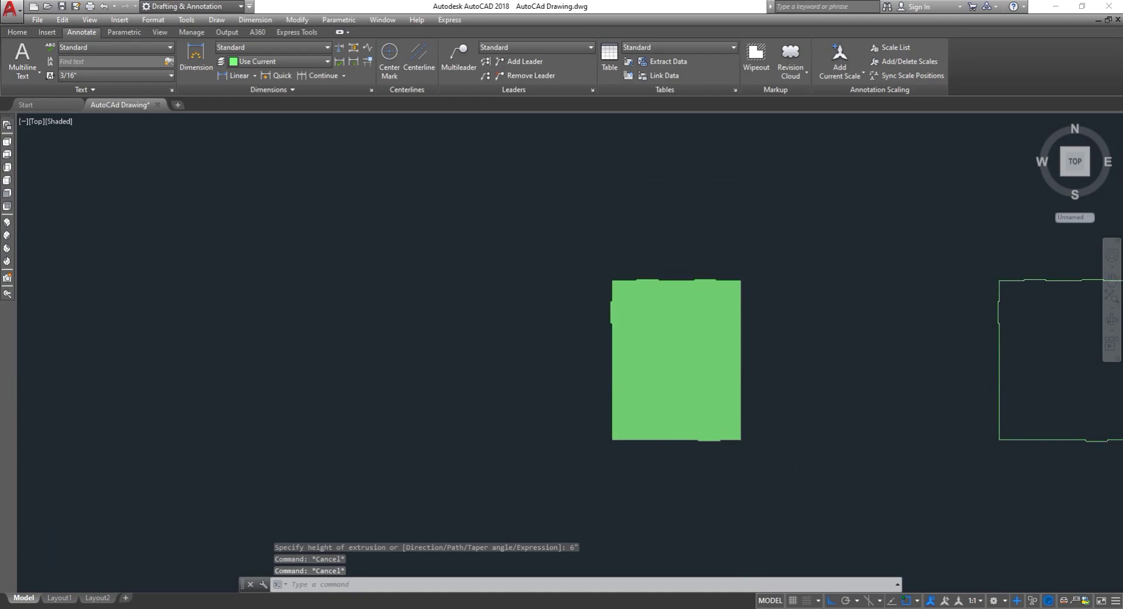
scroll(877, 459, up, 1)
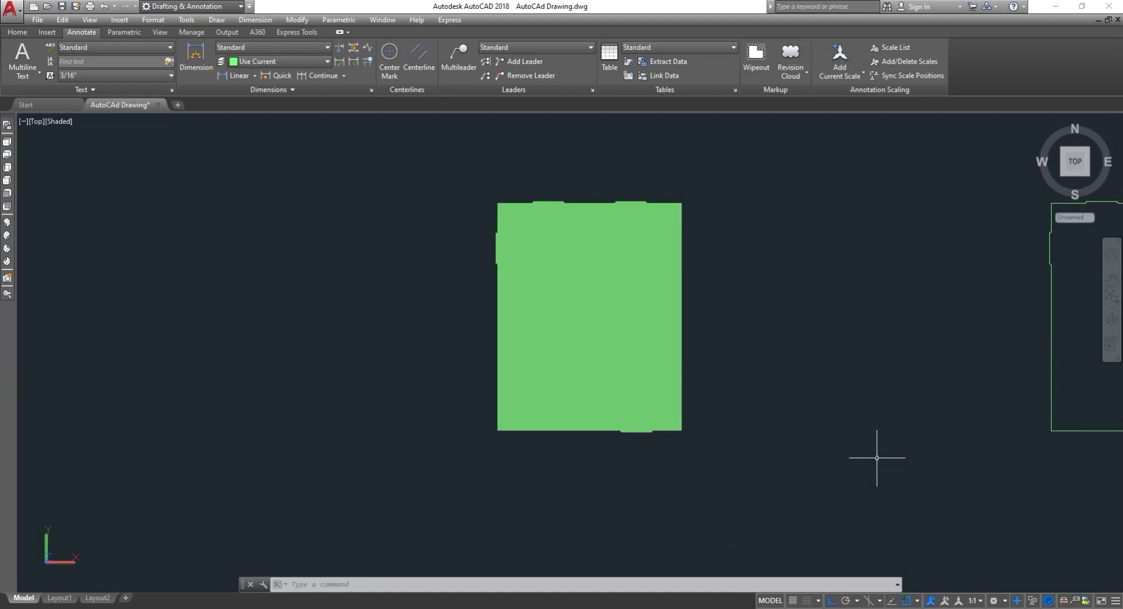
scroll(840, 408, down, 1)
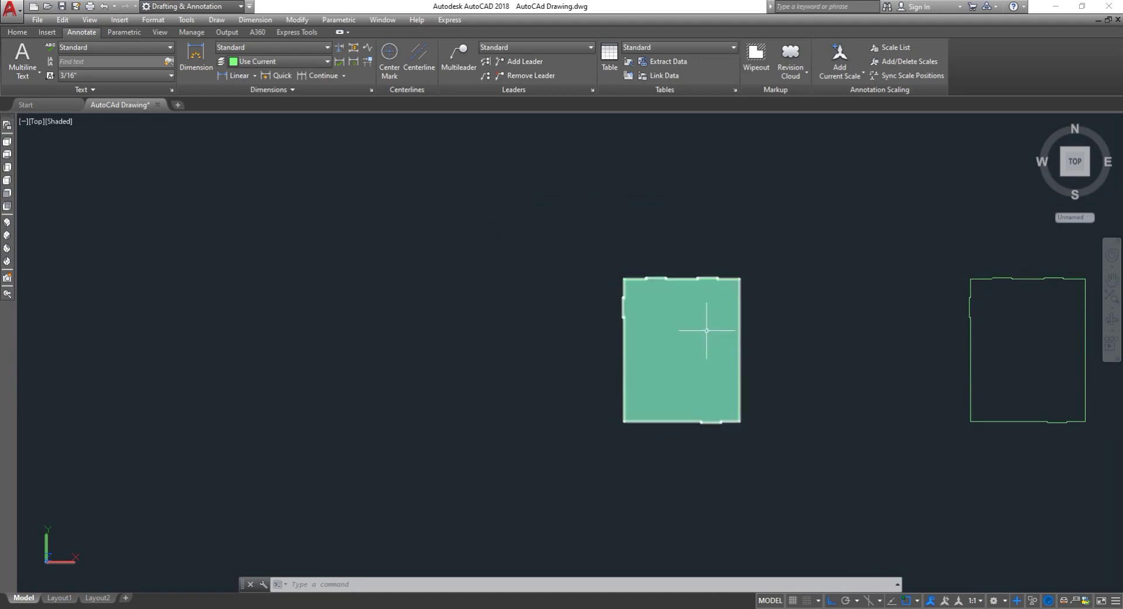
scroll(911, 358, down, 3)
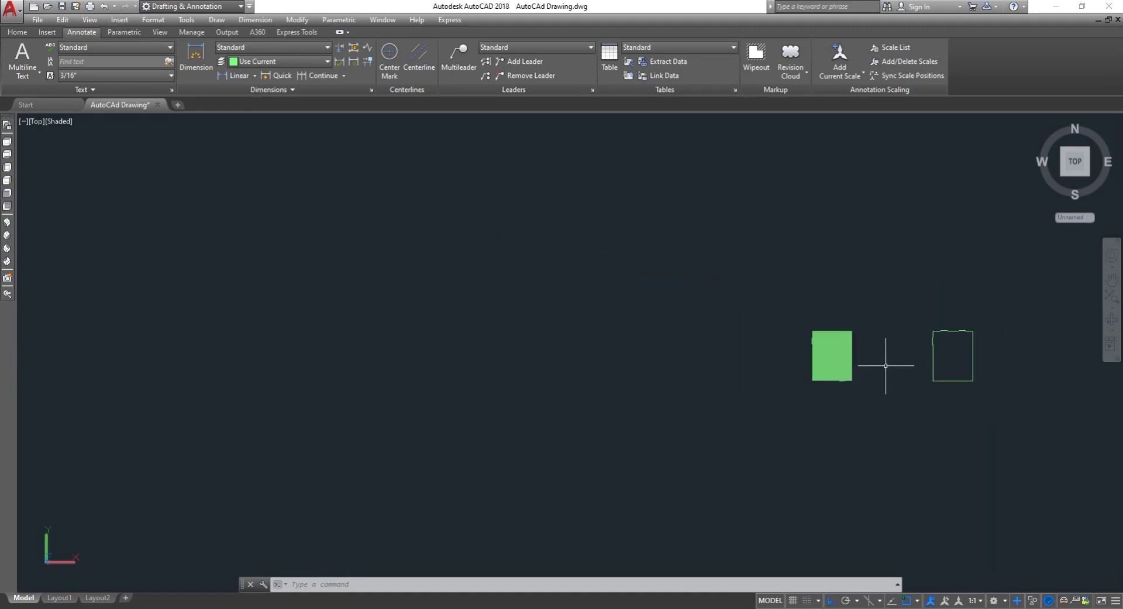
scroll(994, 357, up, 8)
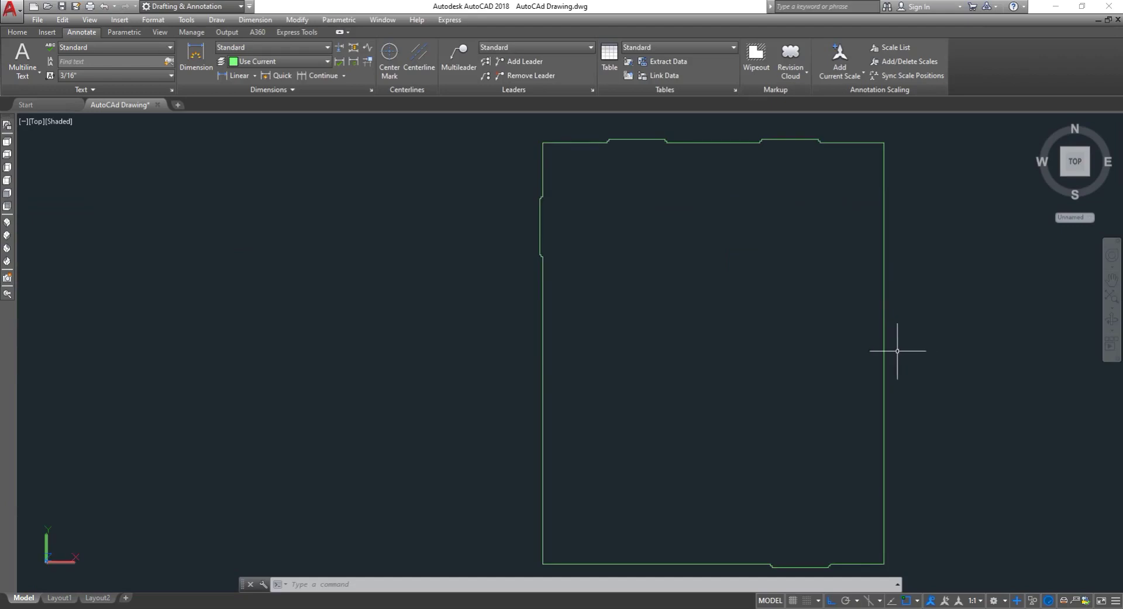
scroll(880, 346, down, 2)
scroll(870, 363, up, 2)
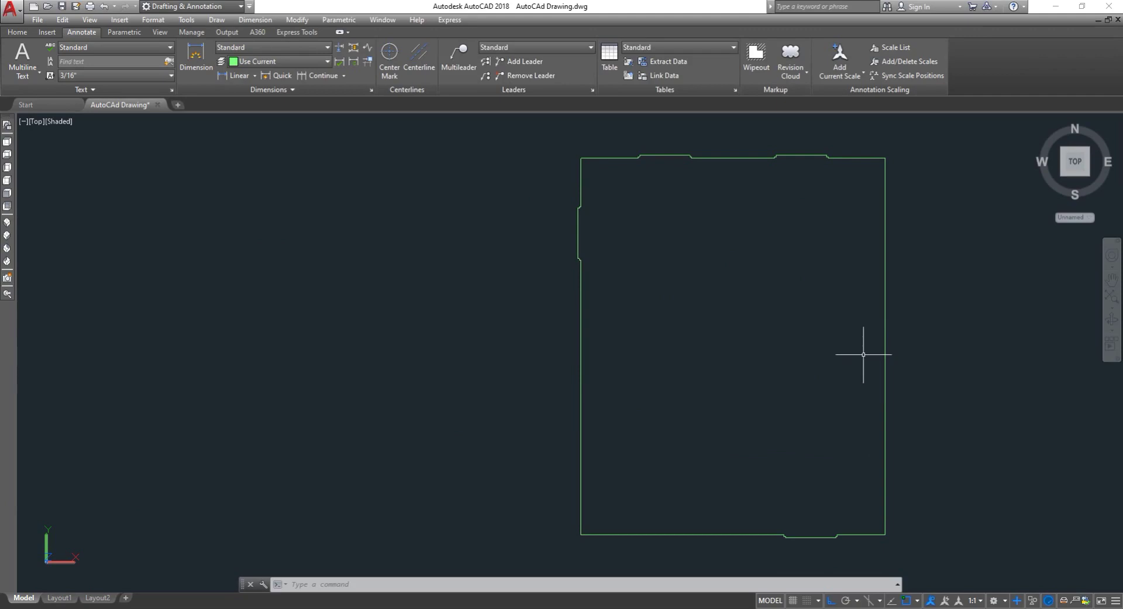
- In the front view, draw a 4.5" horizontal line outward from the right end of the copied outline
click(8, 194)
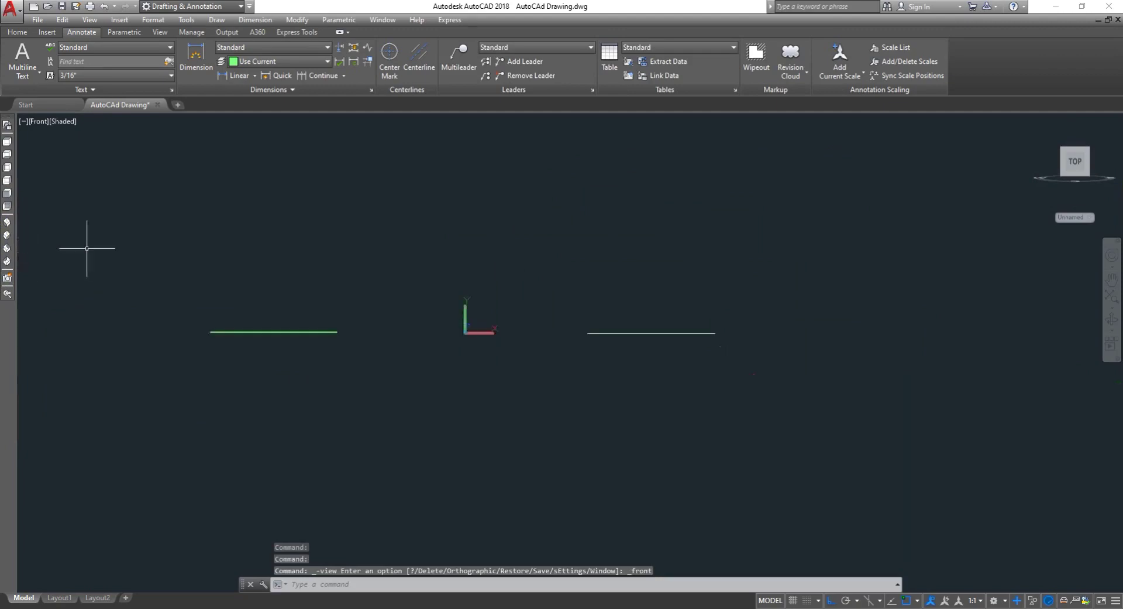
scroll(716, 333, up, 8)
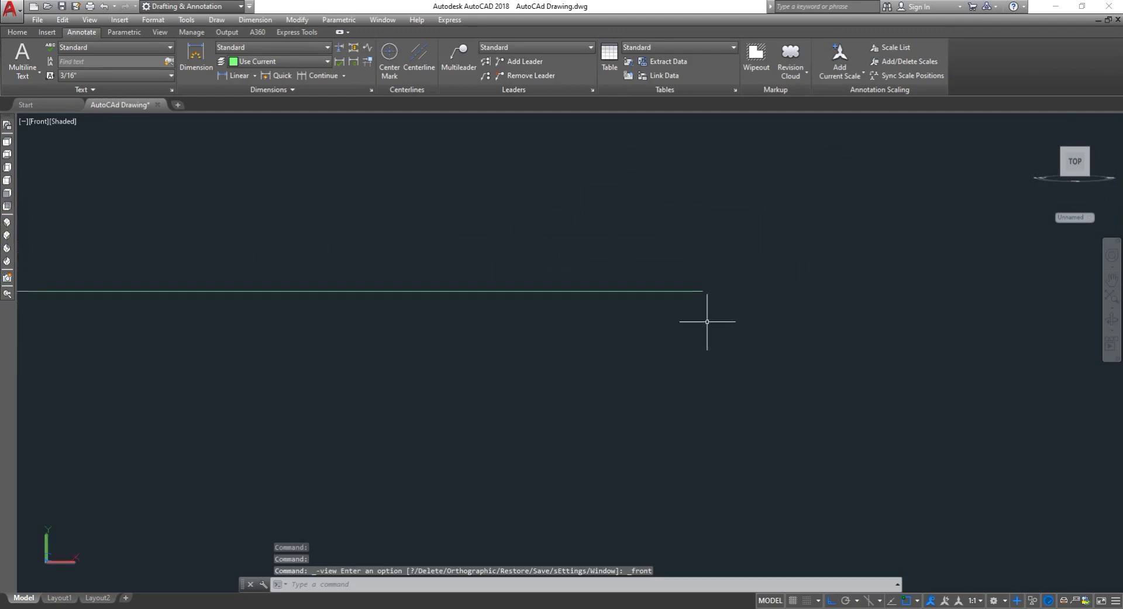
text(l)
key(Return)
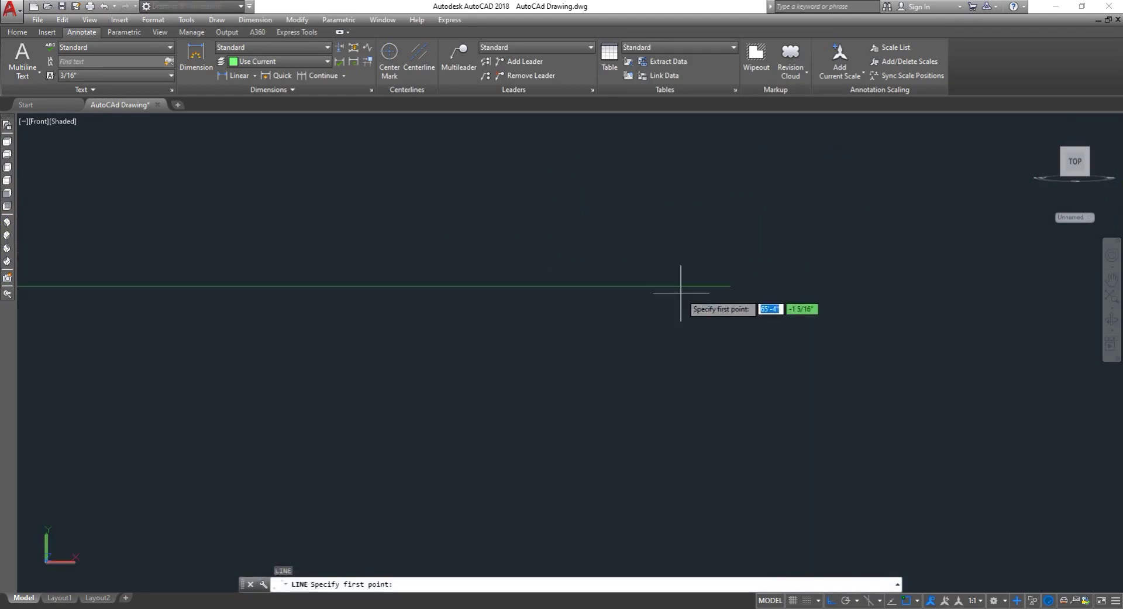
click(730, 286)
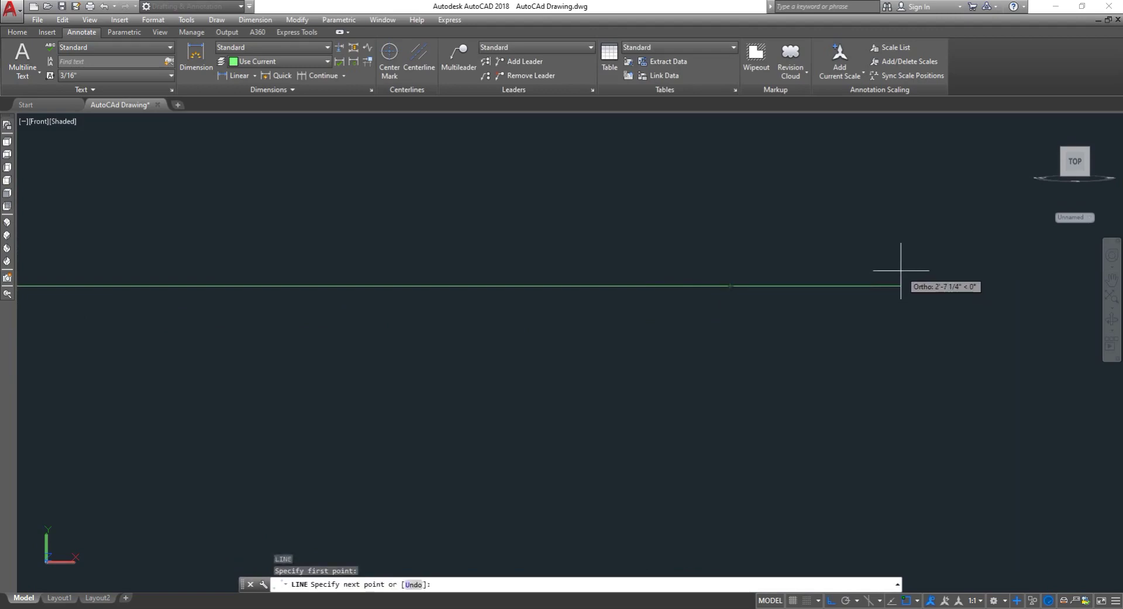
text(4)
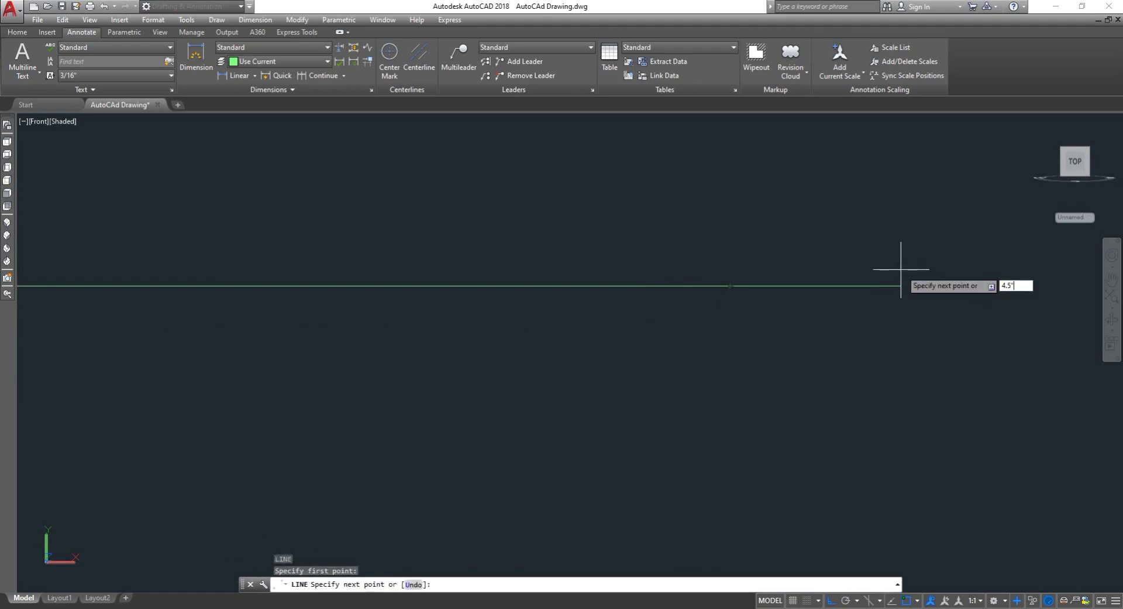
text(.5")
key(Return)
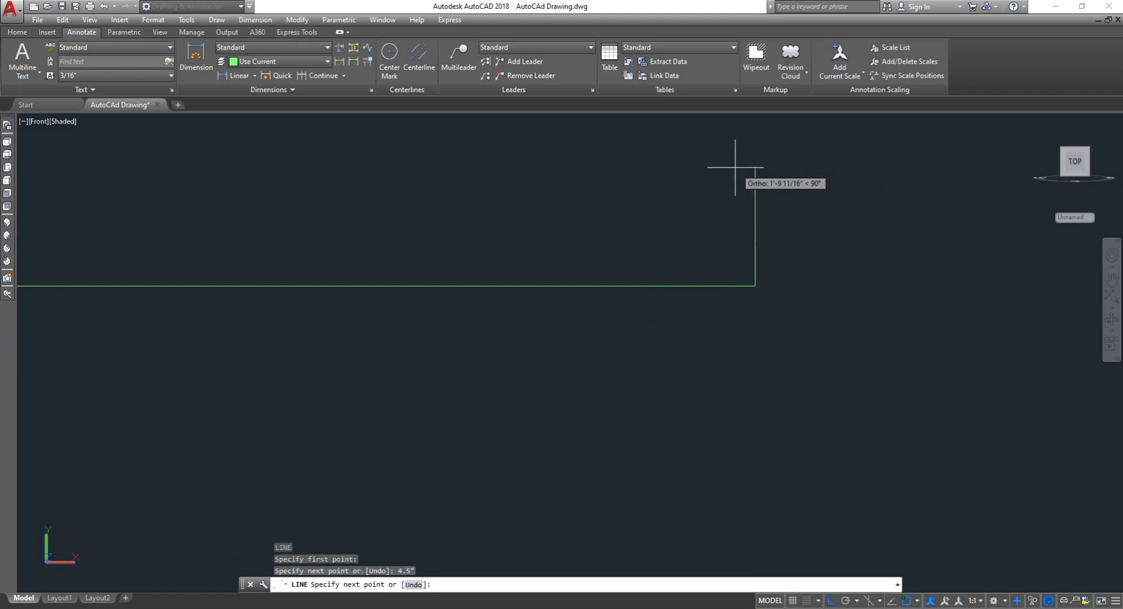
- Undo the 4.5" line segment, cancel the Line command and clear the selection
scroll(736, 157, up, 2)
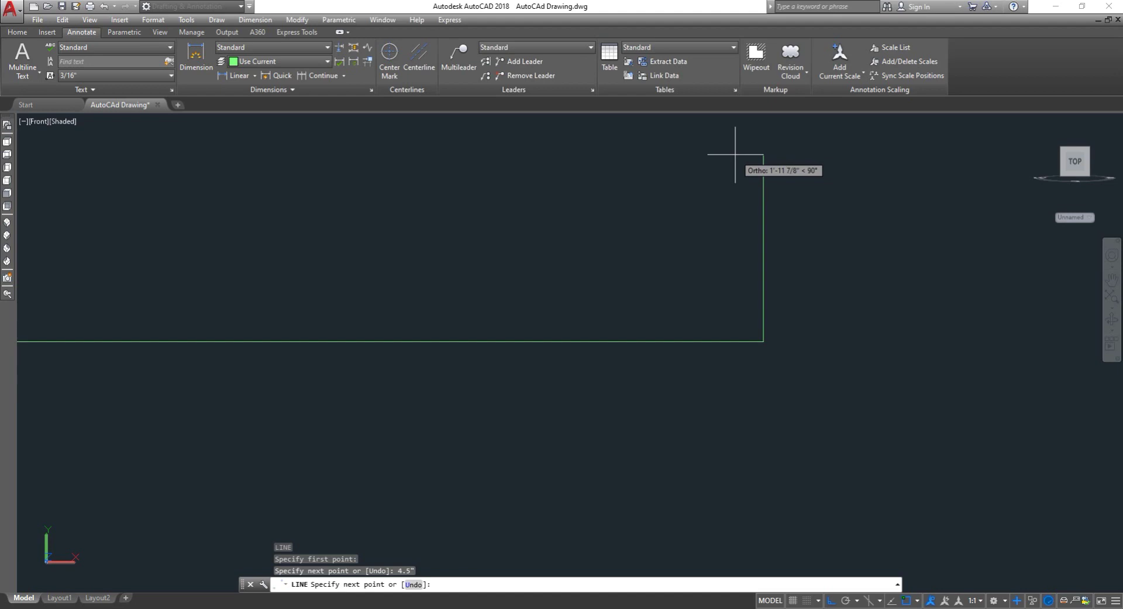
key(ctrl+z)
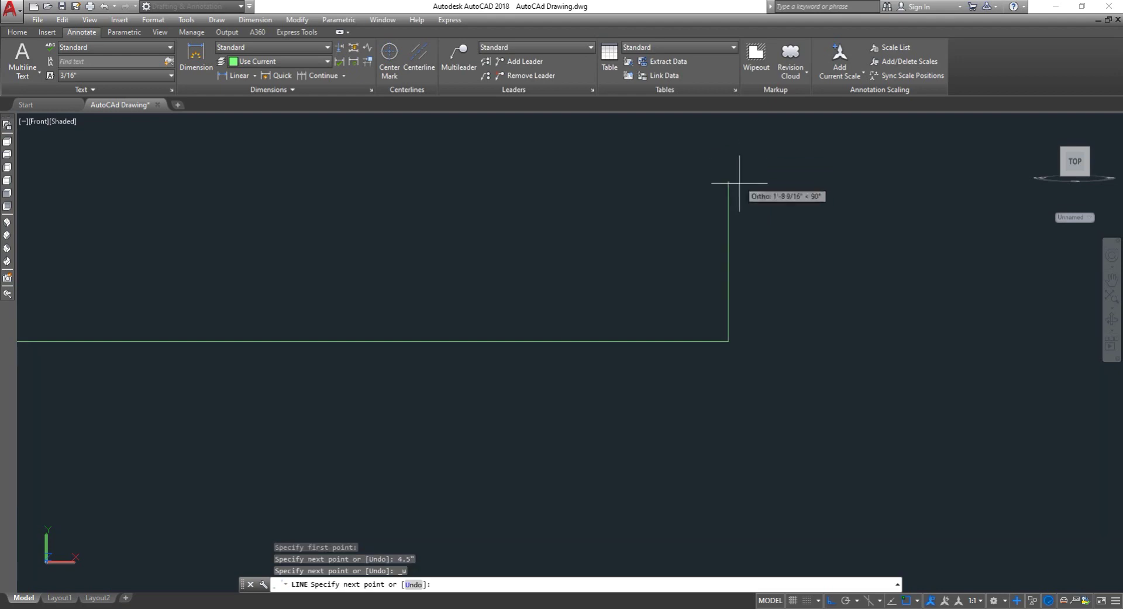
key(Escape)
click(705, 345)
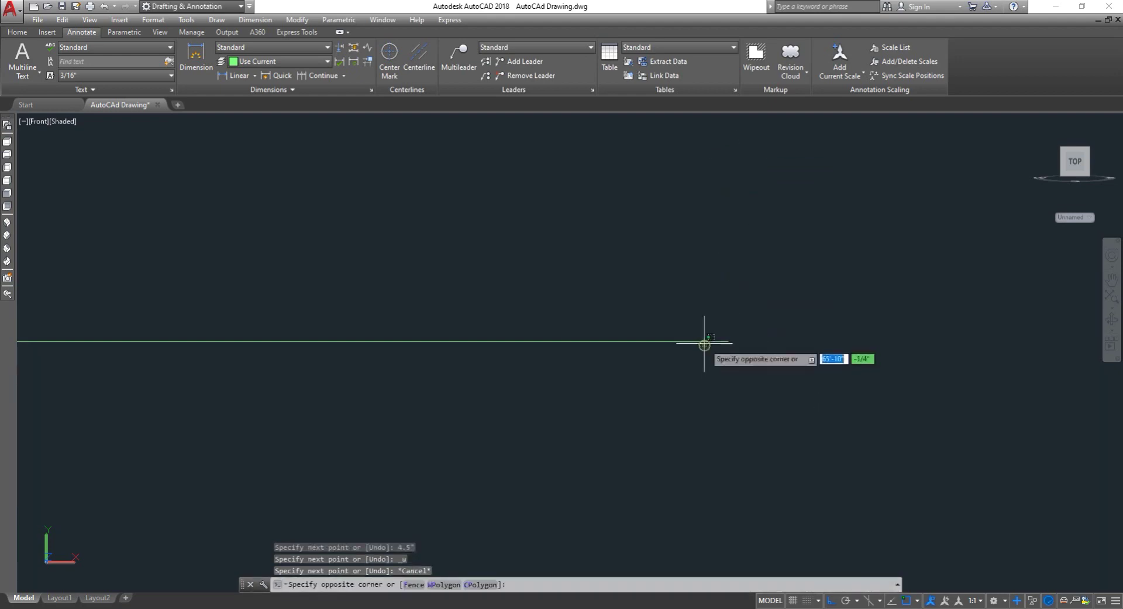
click(684, 339)
key(Escape)
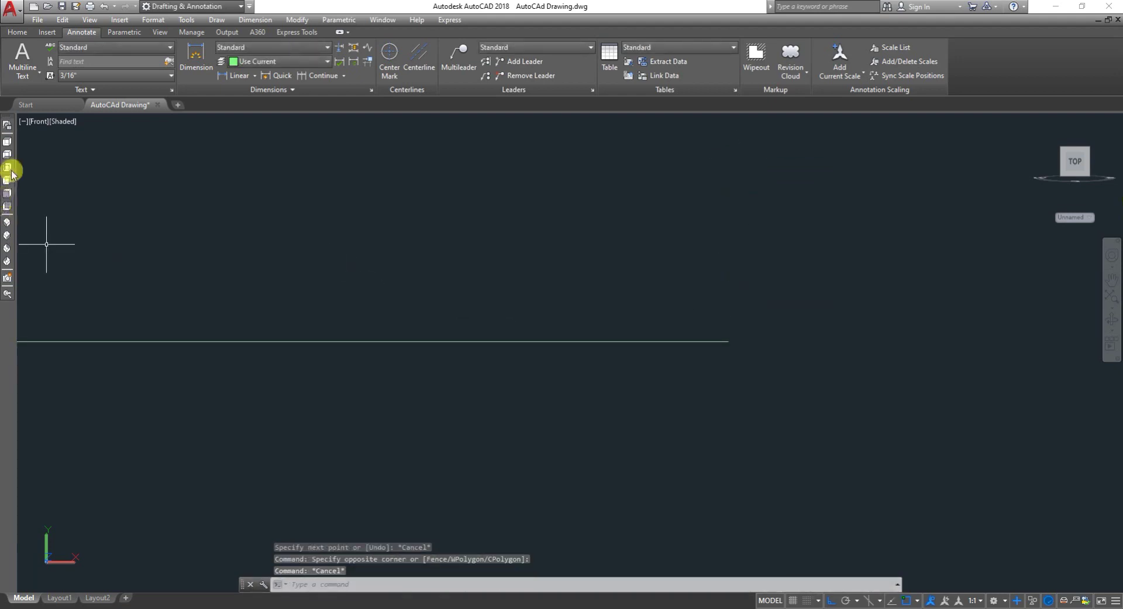
- In the top view, draw a horizontal line about 22' long across the right edge of the copied outline
click(7, 125)
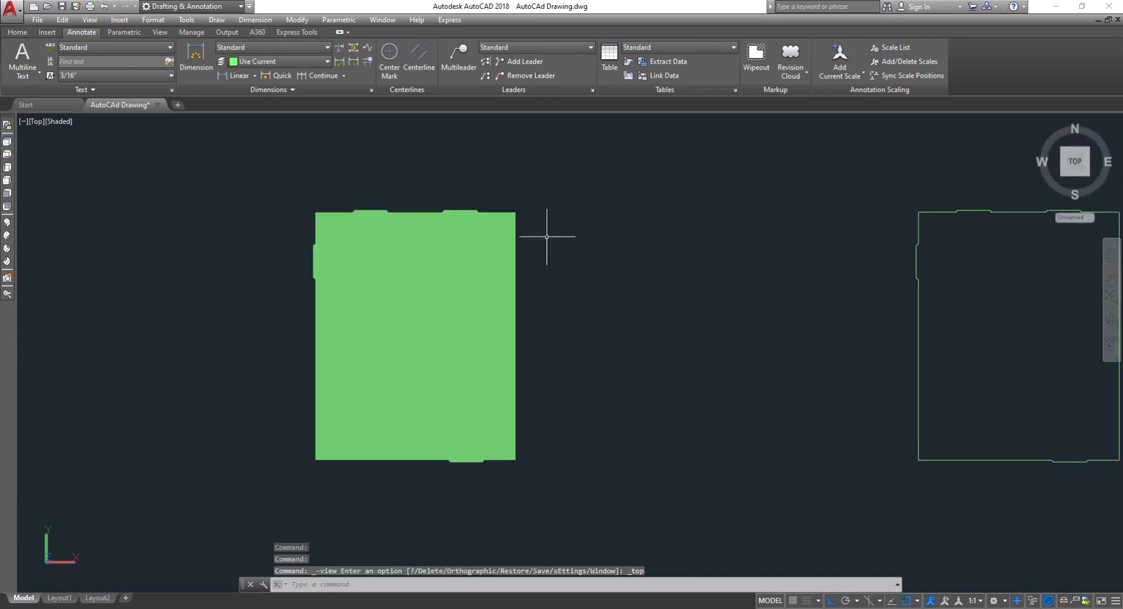
scroll(693, 264, up, 5)
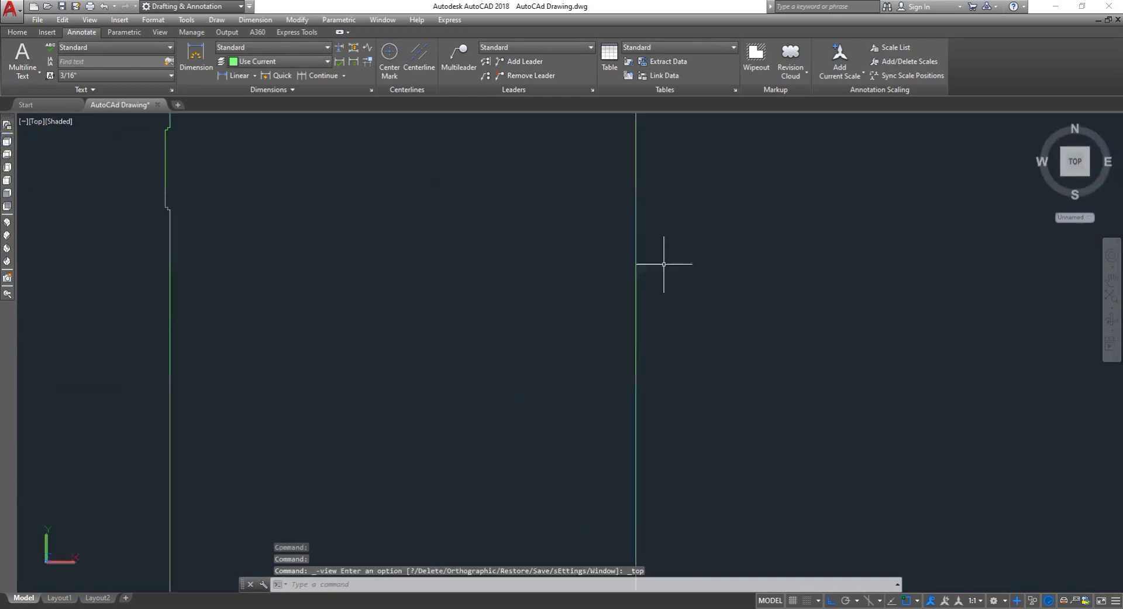
text(l)
key(Return)
click(563, 270)
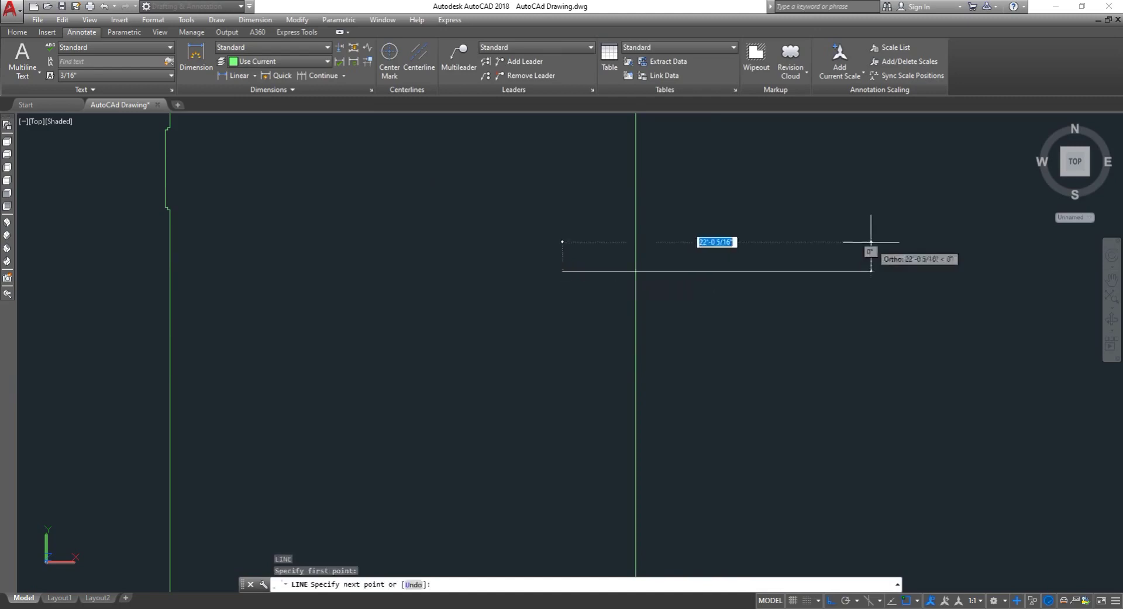
key(Escape)
scroll(635, 268, up, 5)
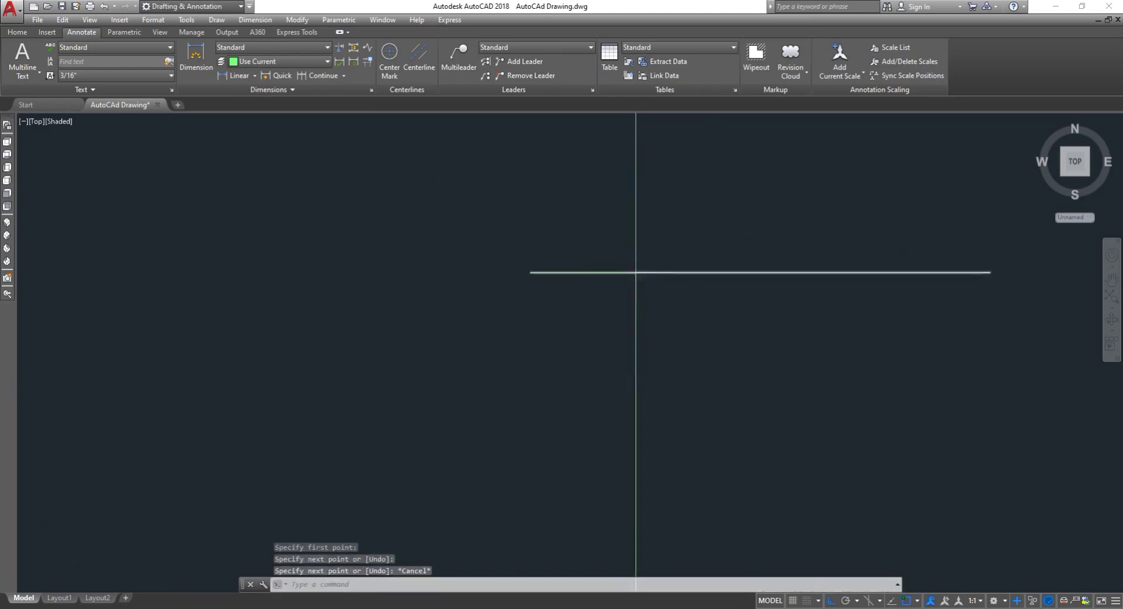
- Offset the horizontal line crossing the copied outline's right edge by 0.5" downward
text(o)
key(Return)
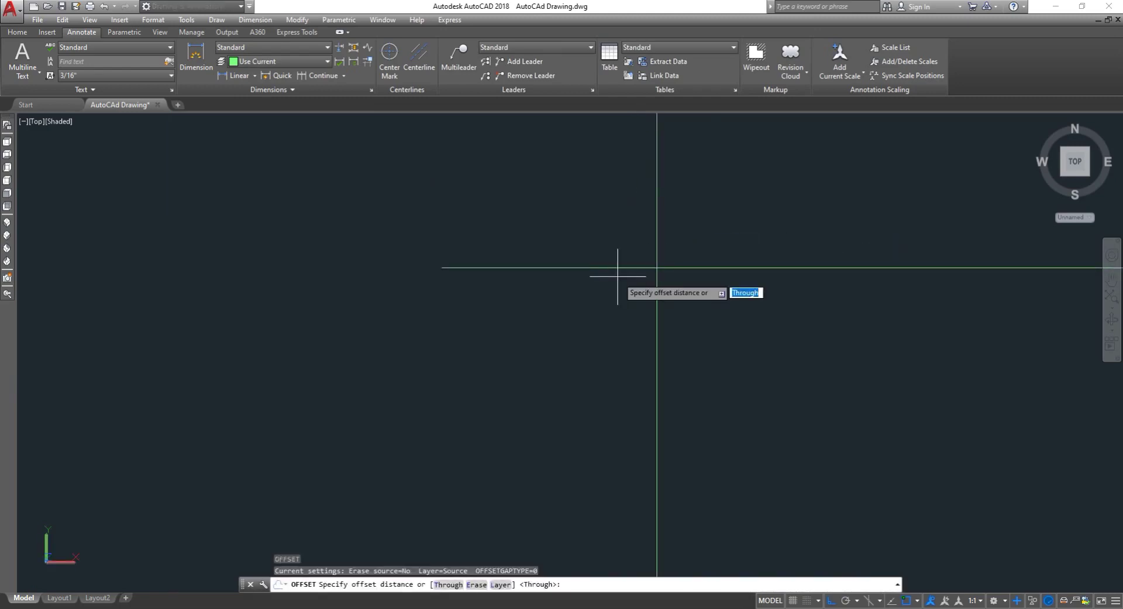
text(0.)
key(Return)
click(669, 268)
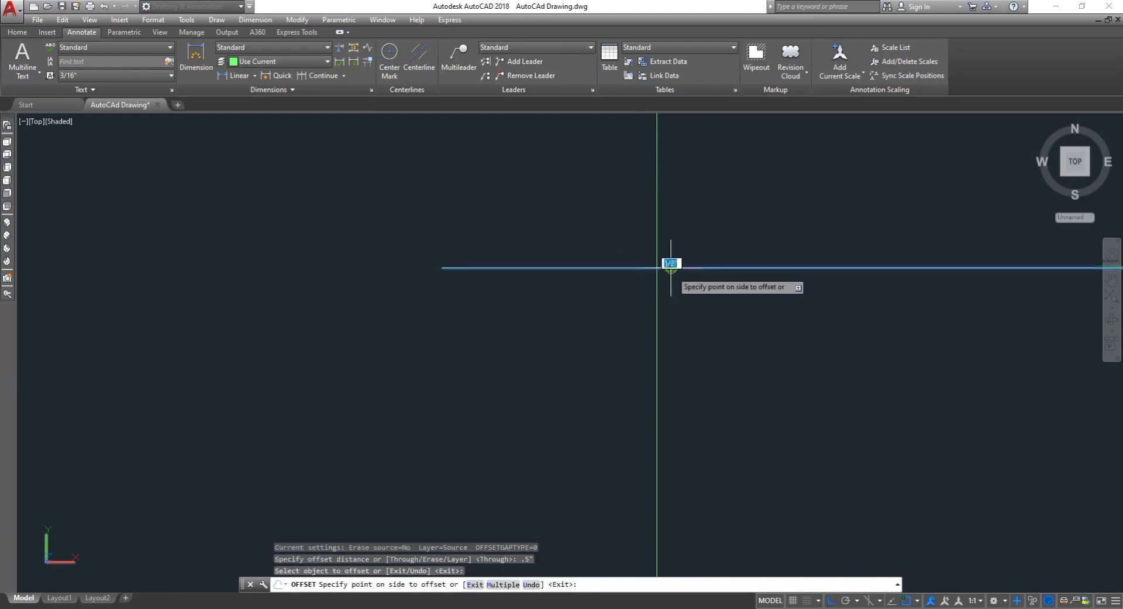
click(669, 294)
scroll(673, 290, down, 3)
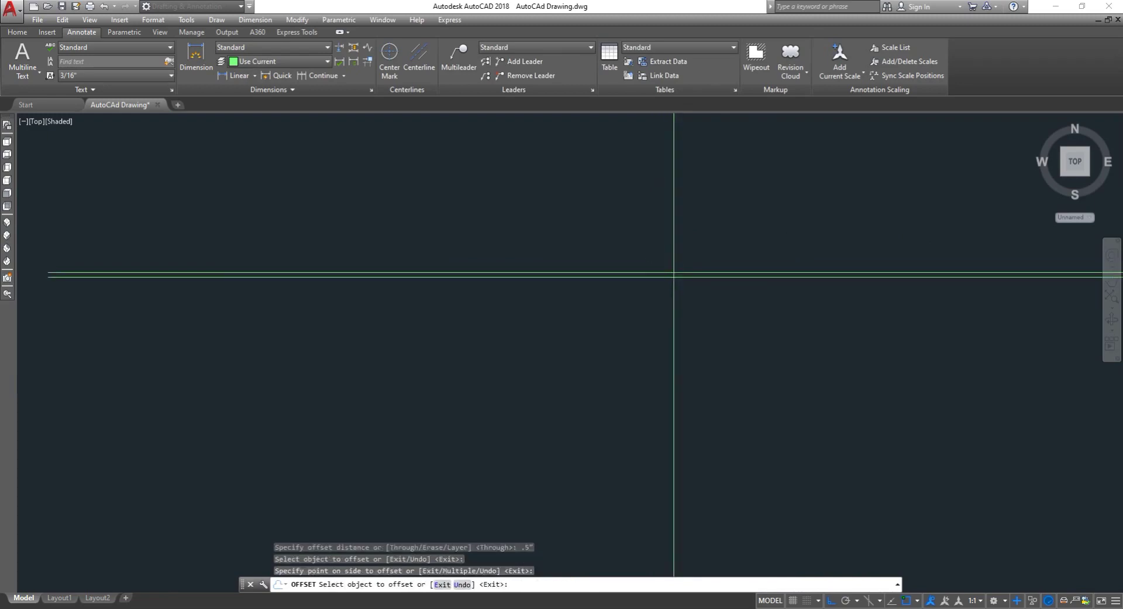
scroll(708, 275, up, 9)
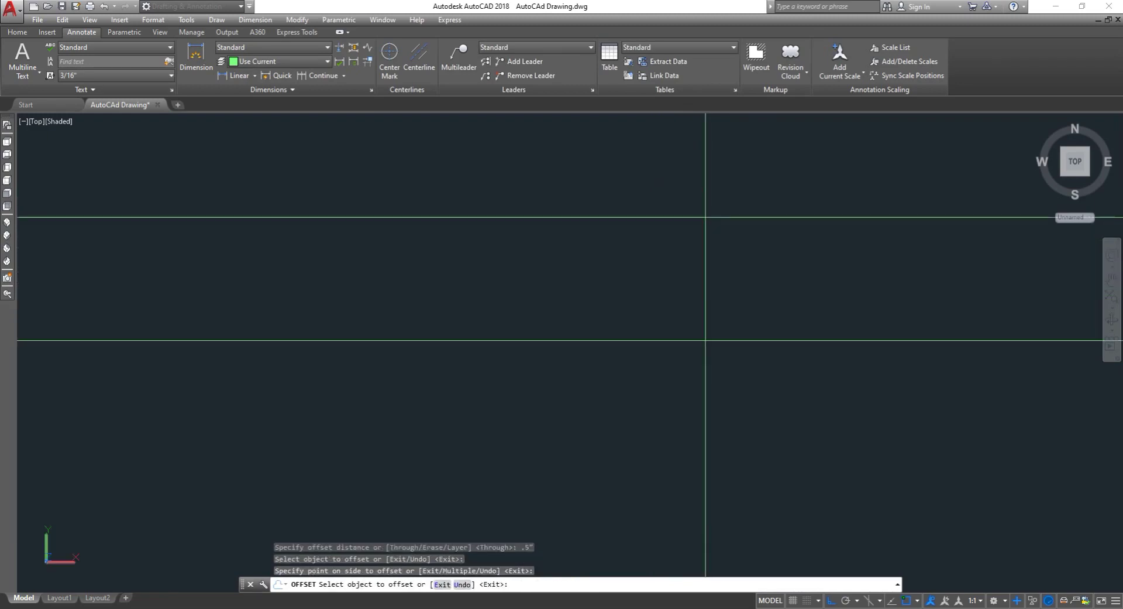
key(Escape)
- Trim the copied outline's vertical edge between the two horizontal lines to open a gap
text(tr)
key(Return)
key(Return)
click(740, 263)
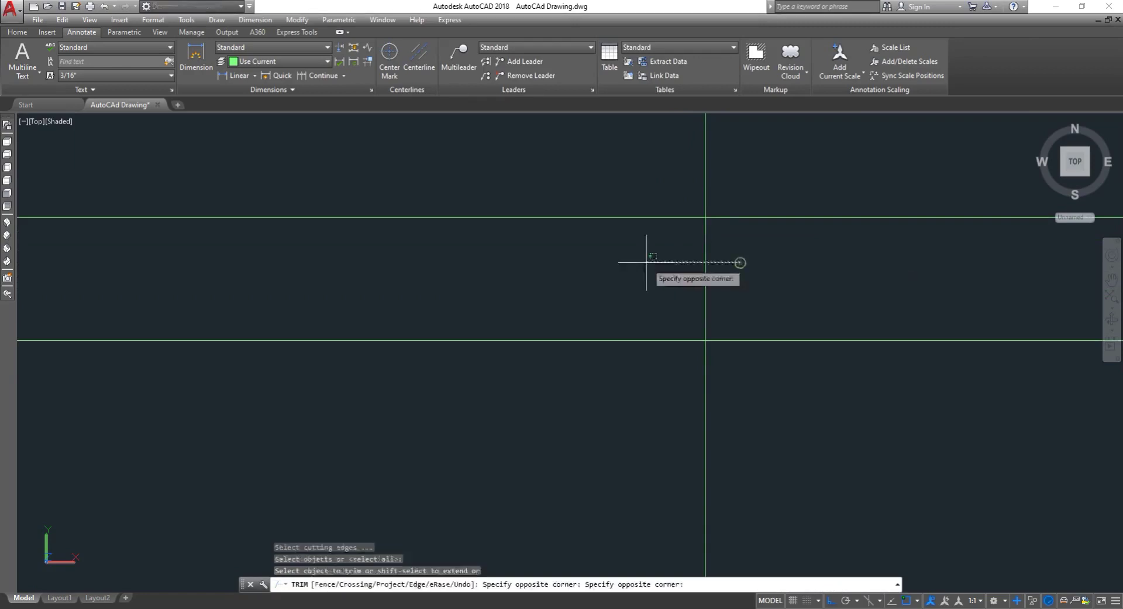
click(636, 265)
scroll(625, 352, down, 4)
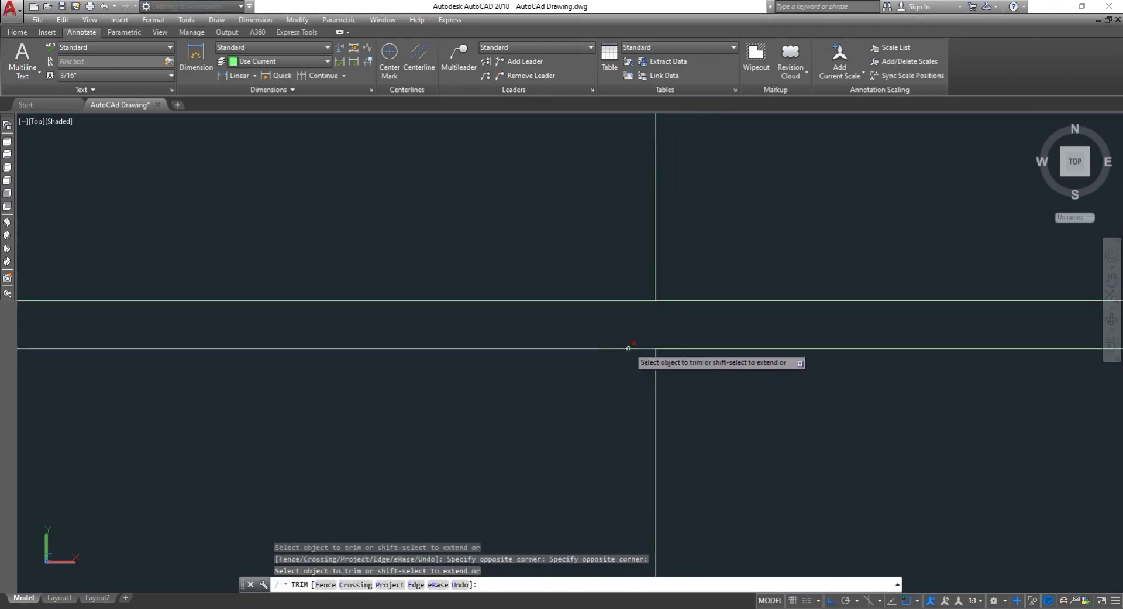
key(Escape)
- Erase the lower offset horizontal line at the gap in the copied outline's edge
text(e)
key(Return)
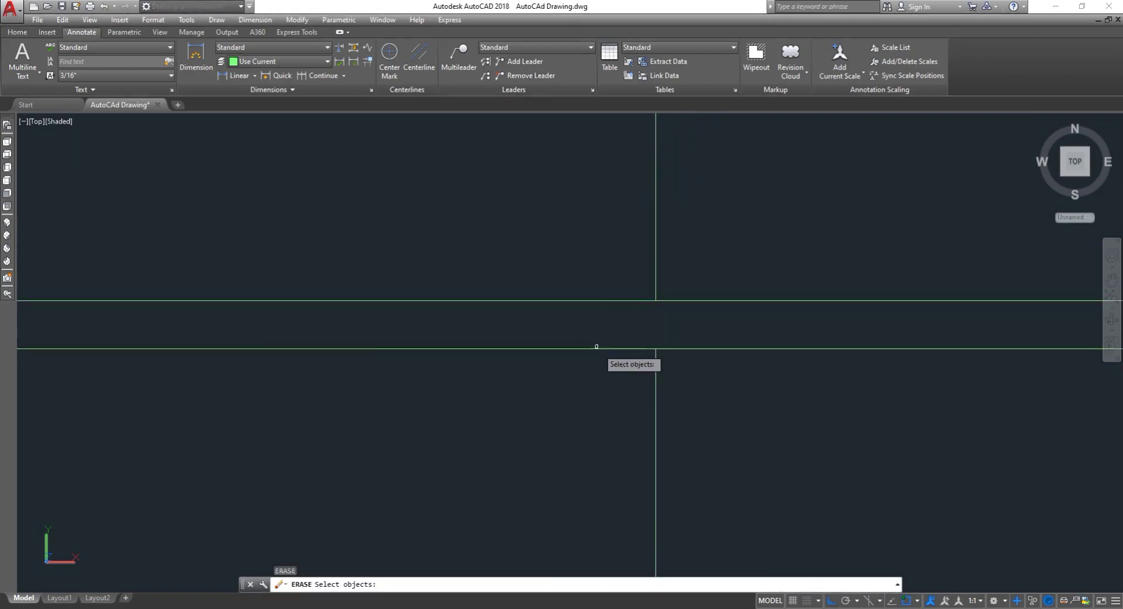
click(597, 350)
click(602, 351)
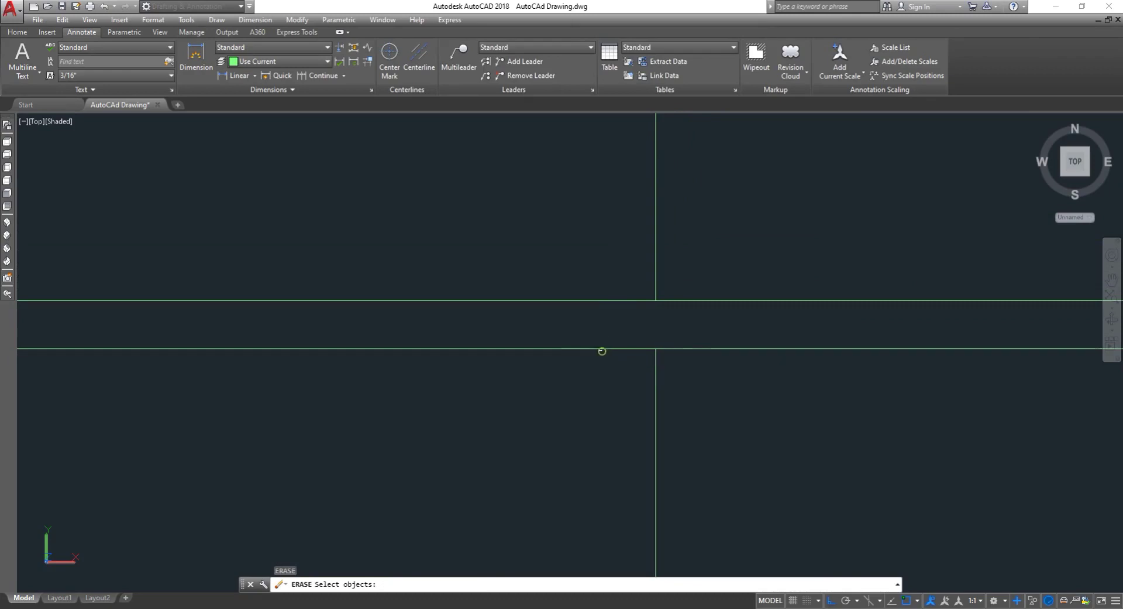
click(606, 348)
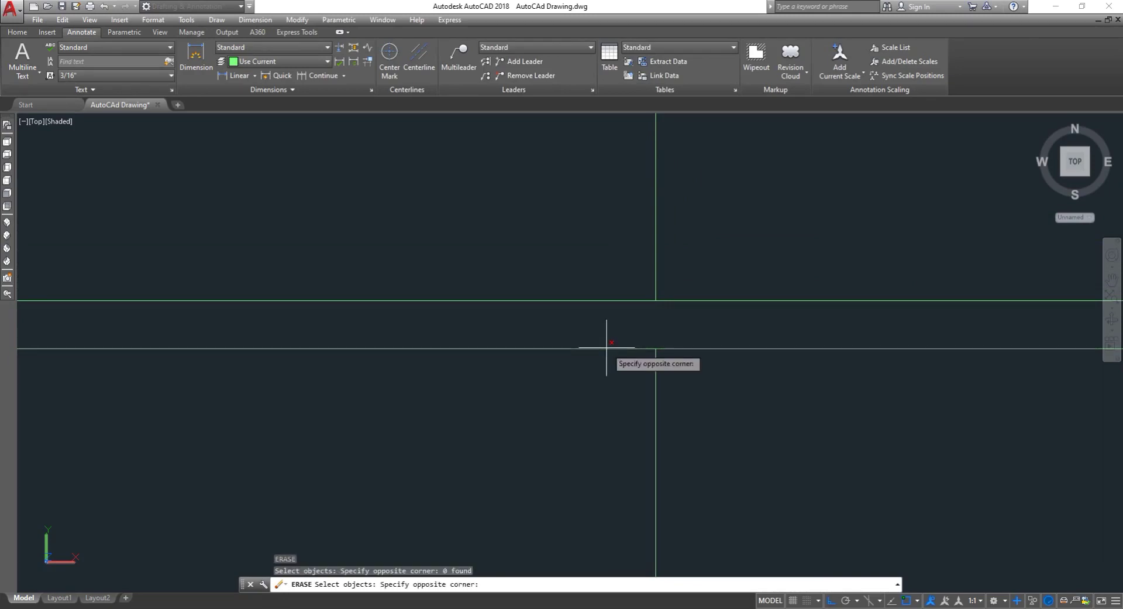
click(608, 348)
click(606, 348)
click(606, 348)
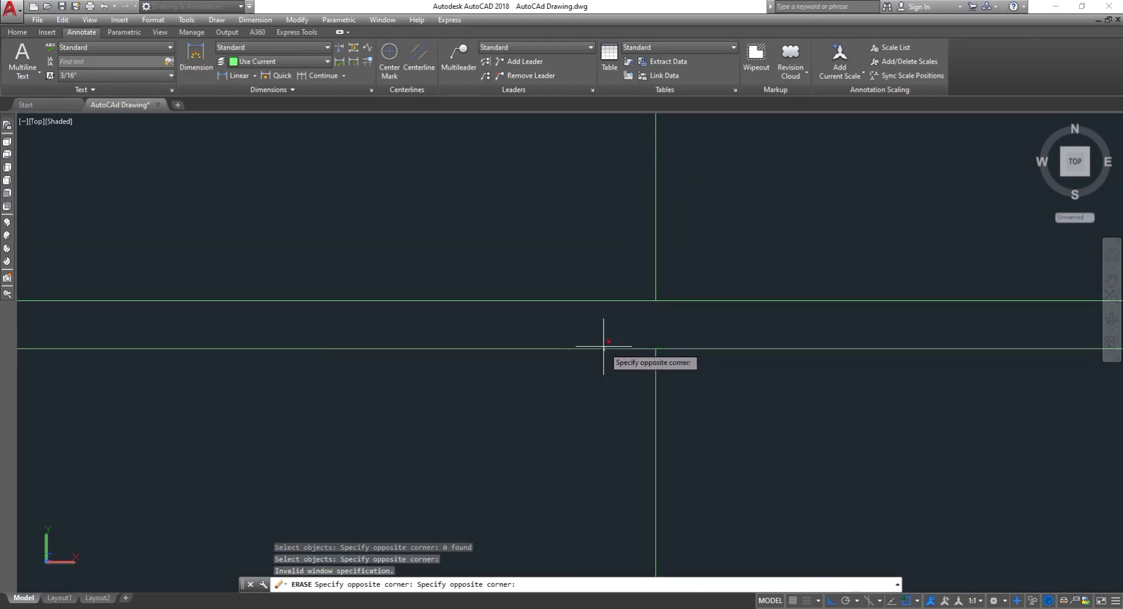
click(607, 347)
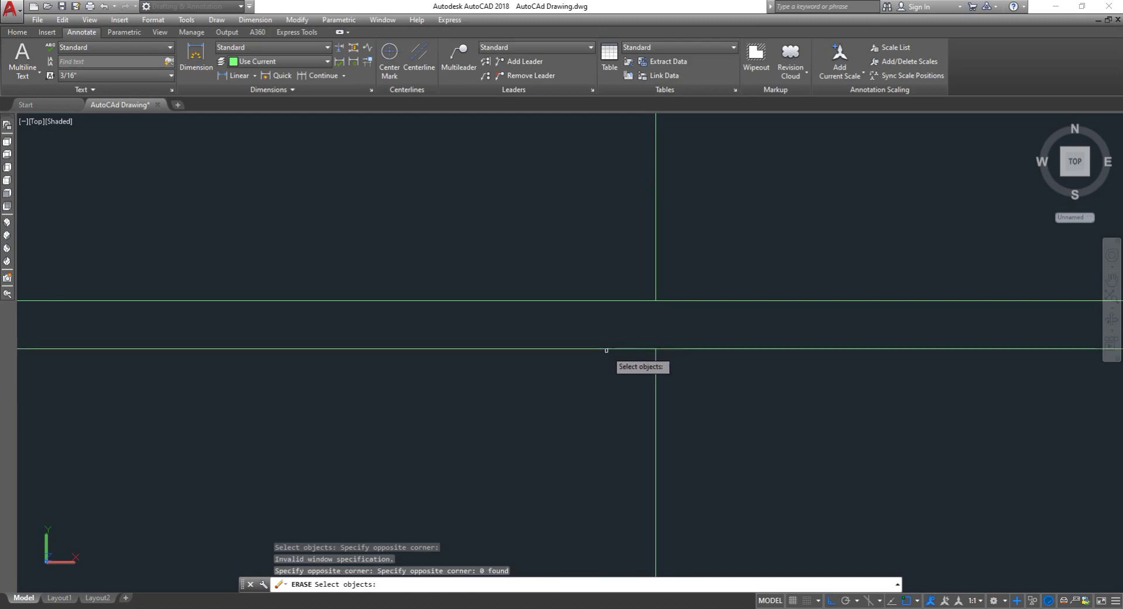
click(607, 348)
key(Return)
key(Escape)
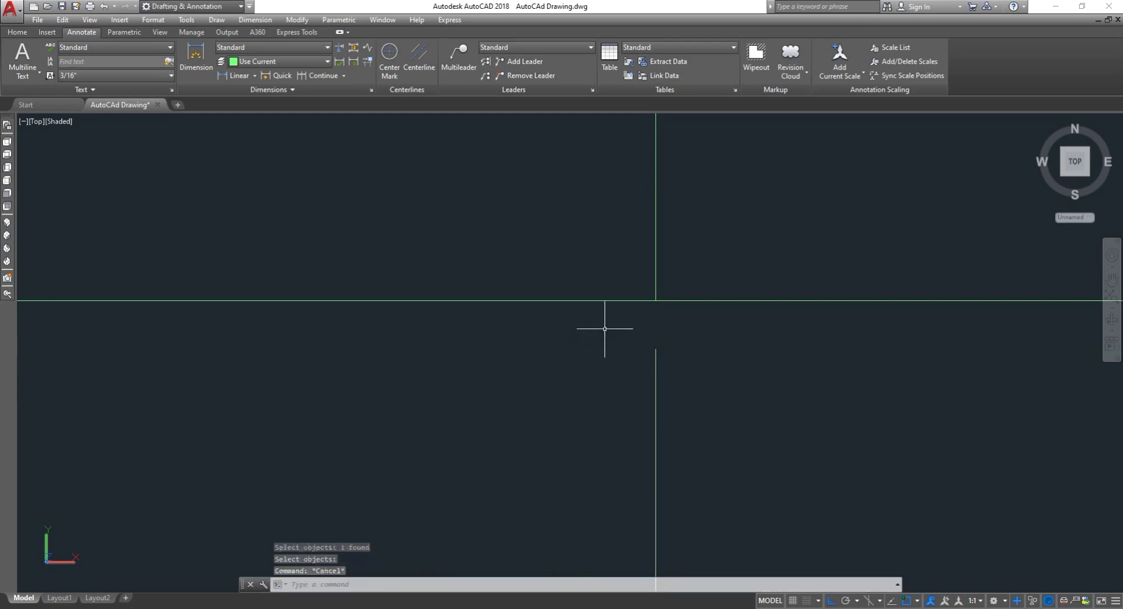
text(e)
key(Return)
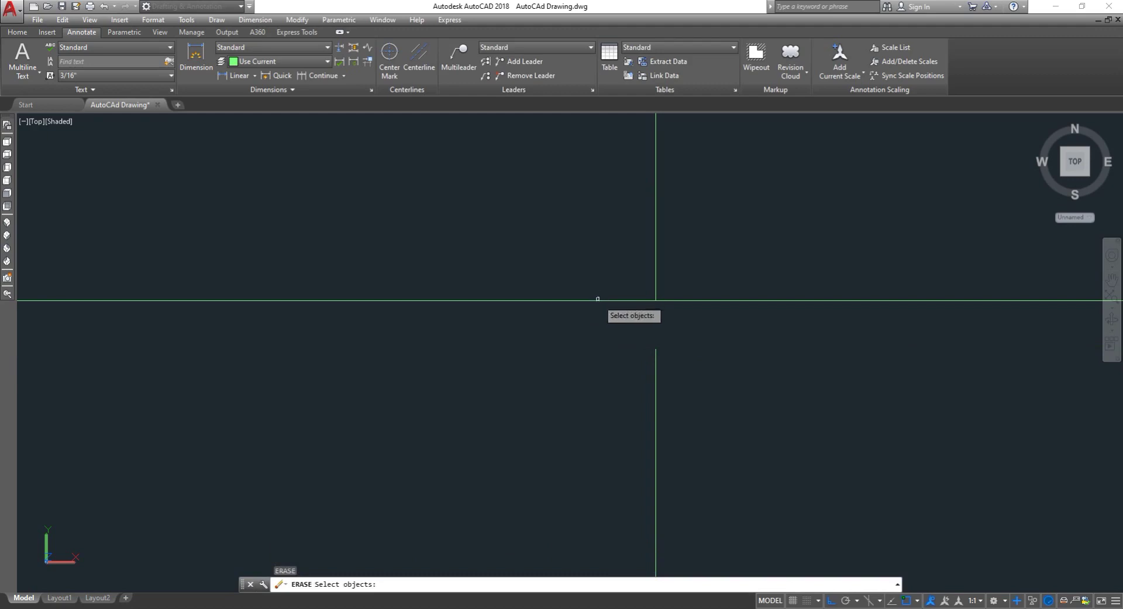
key(Escape)
- In the front view, draw a 4.5" horizontal line outward from the right end of the copied outline's linework
scroll(609, 311, down, 2)
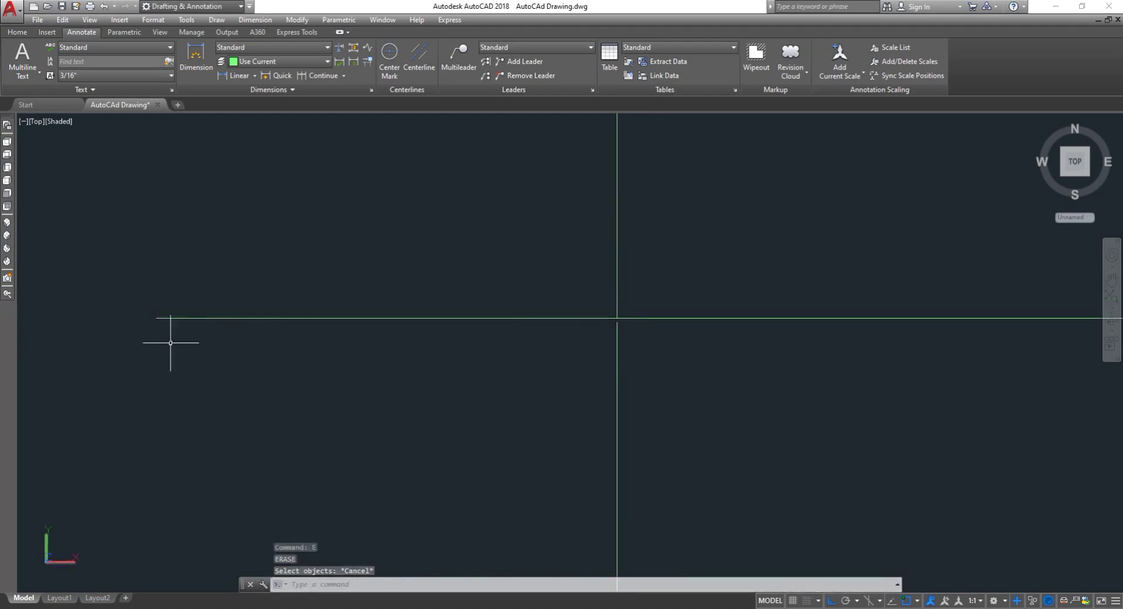
click(12, 190)
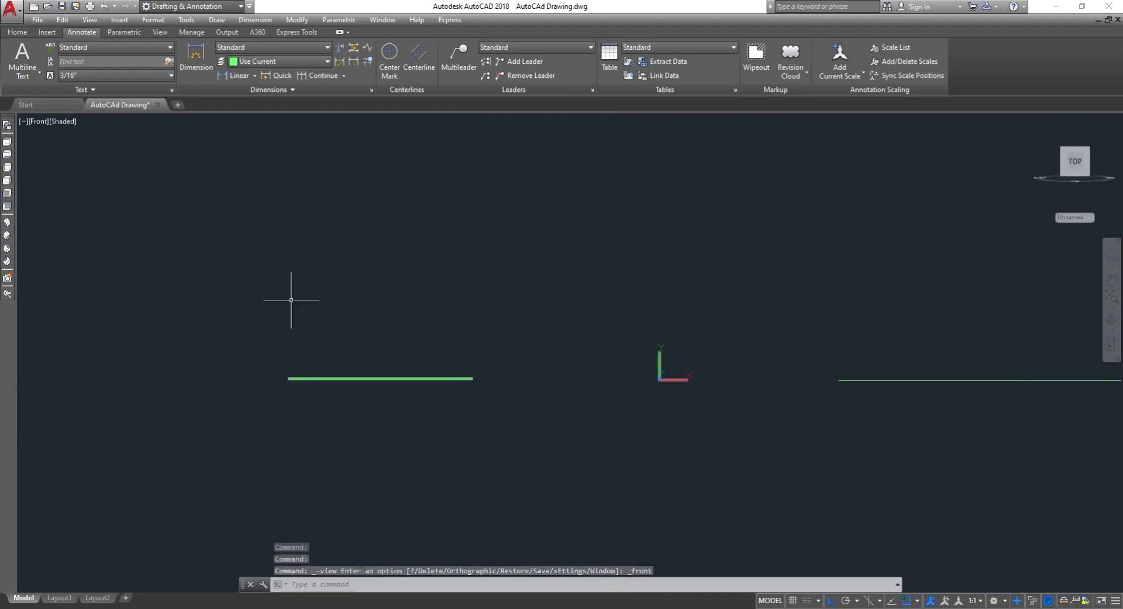
scroll(883, 379, up, 5)
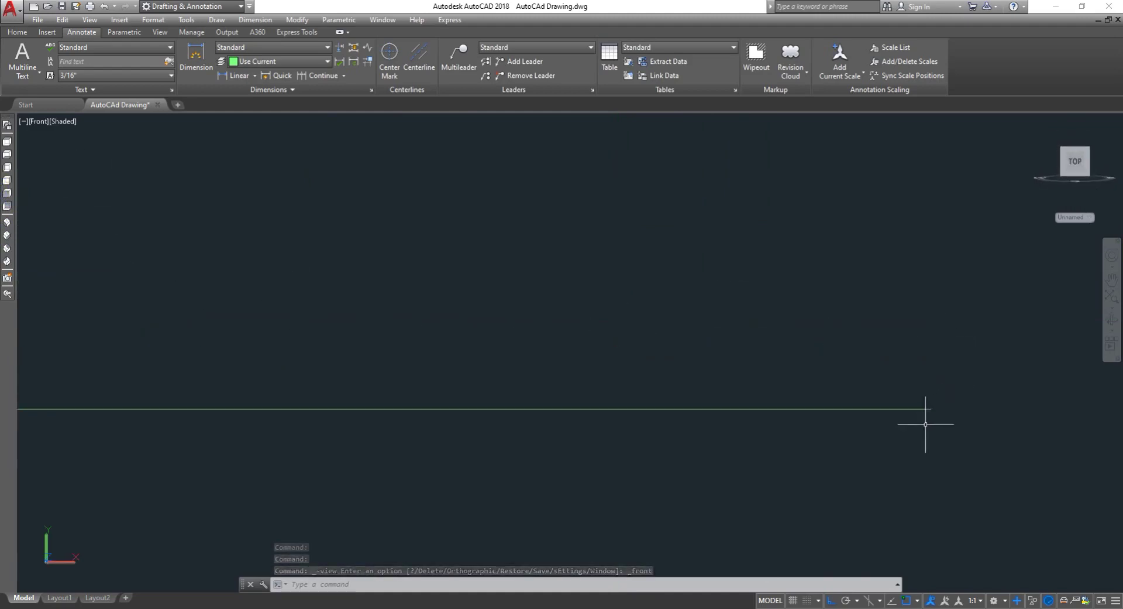
text(l)
key(Return)
scroll(932, 423, up, 3)
scroll(933, 423, up, 1)
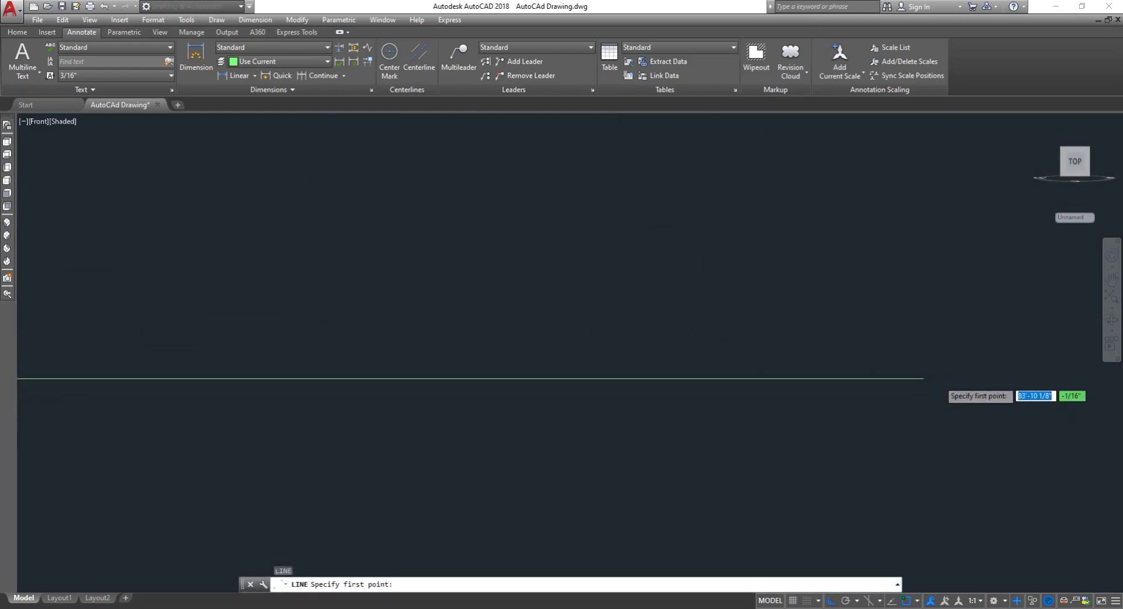
click(924, 378)
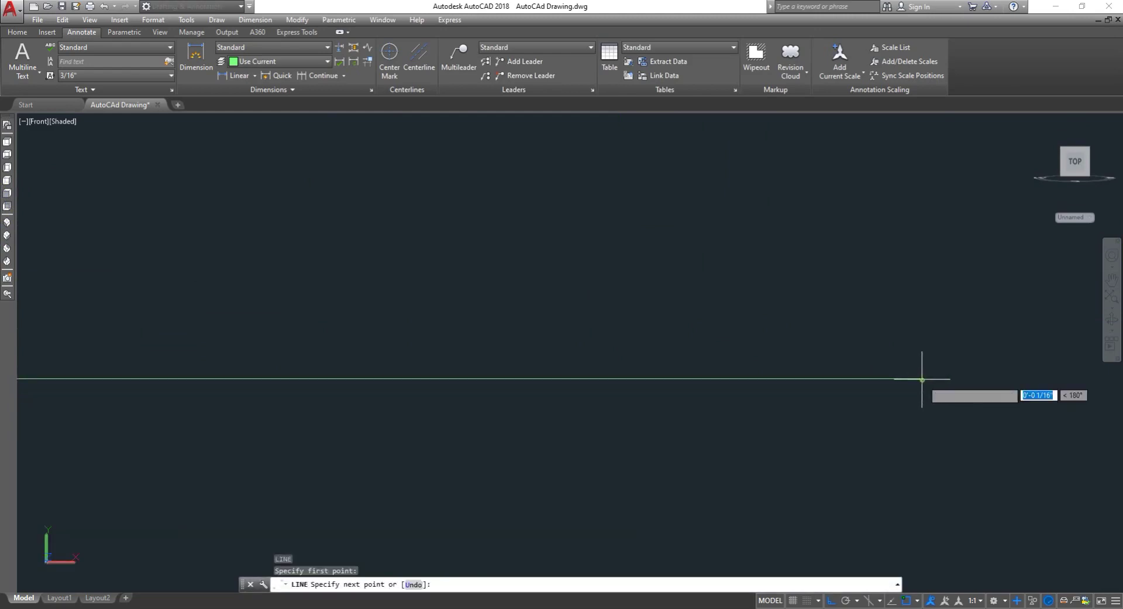
text(4.5)
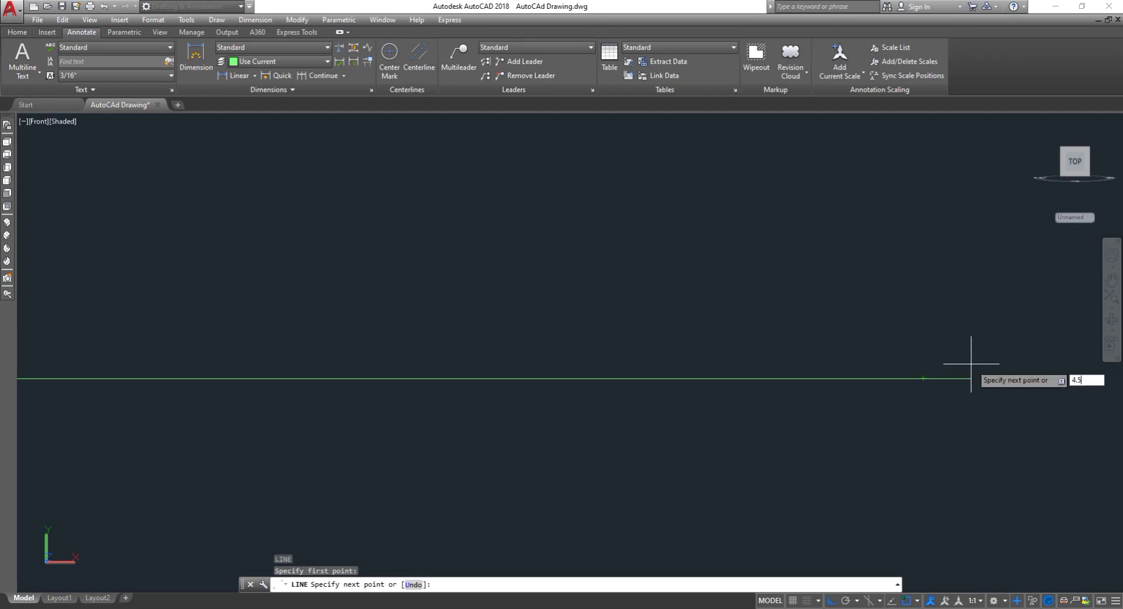
text(")
key(Return)
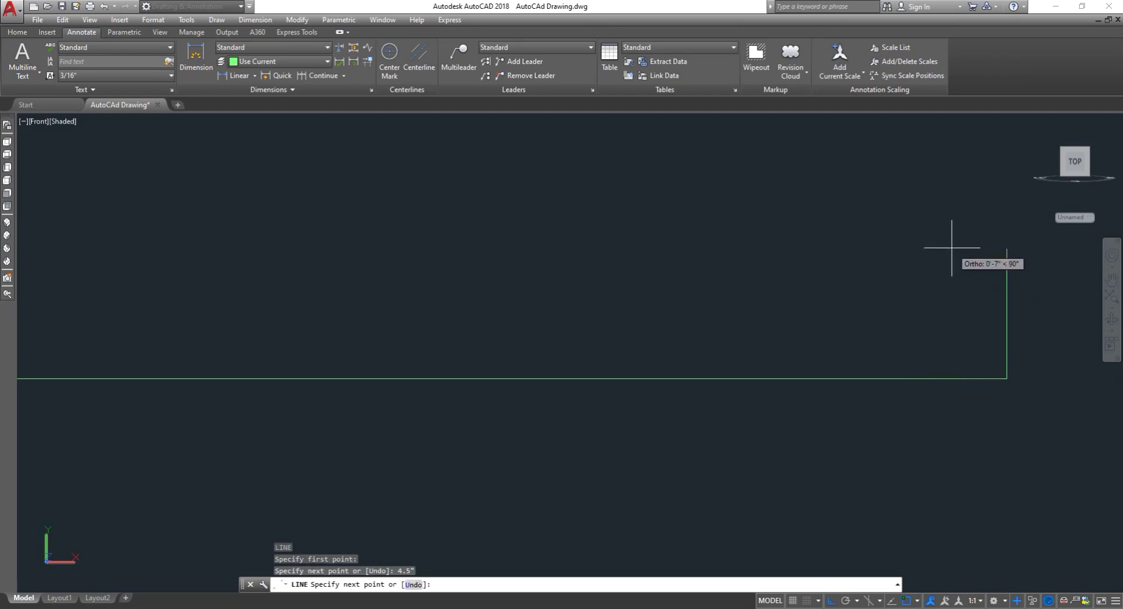
- Continue the profile line with a 4" vertical segment upward from the end of the 4.5" segment
scroll(952, 247, down, 3)
scroll(965, 251, up, 5)
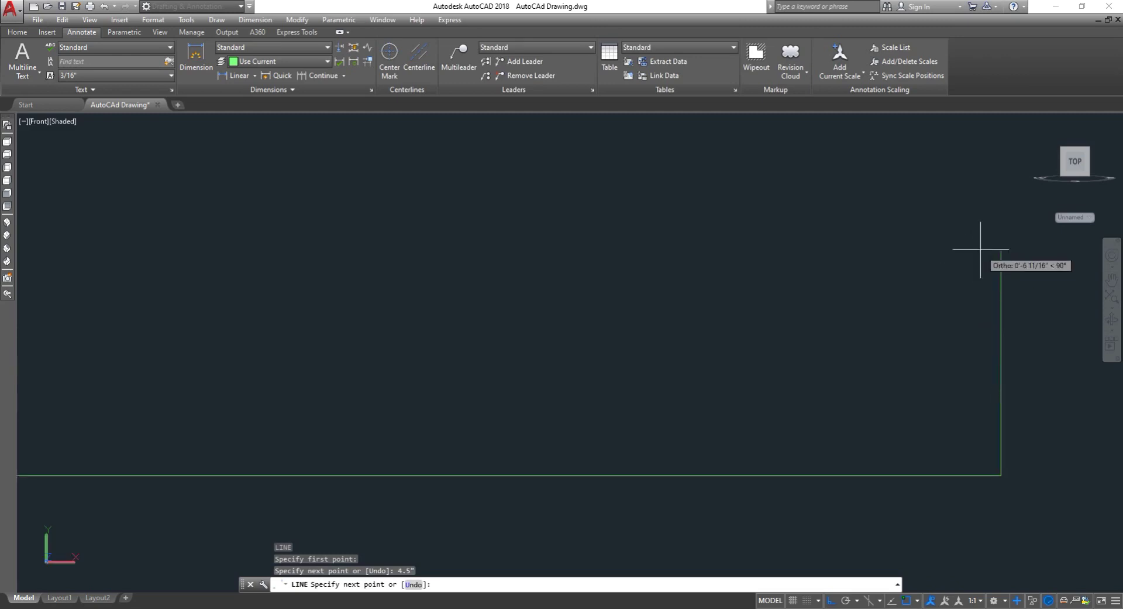
text(4)
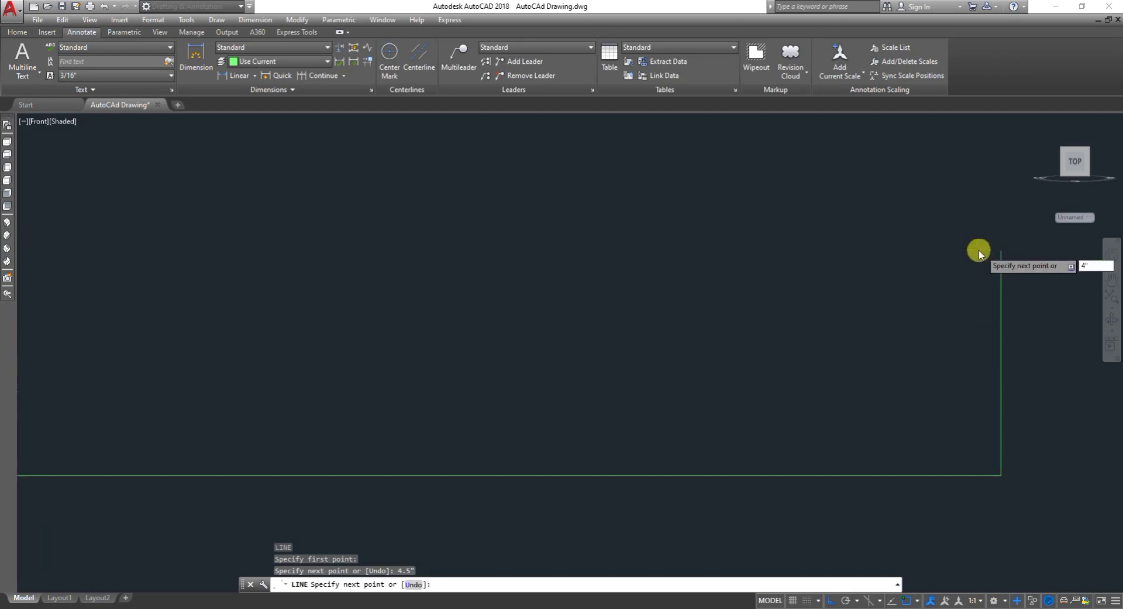
scroll(979, 249, down, 4)
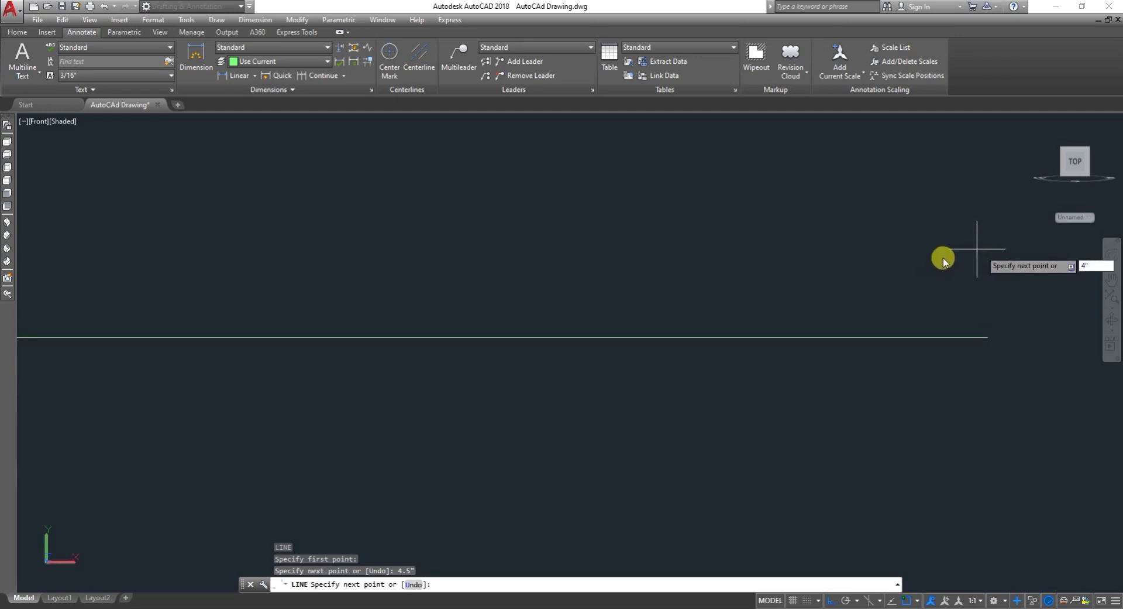
scroll(943, 257, down, 4)
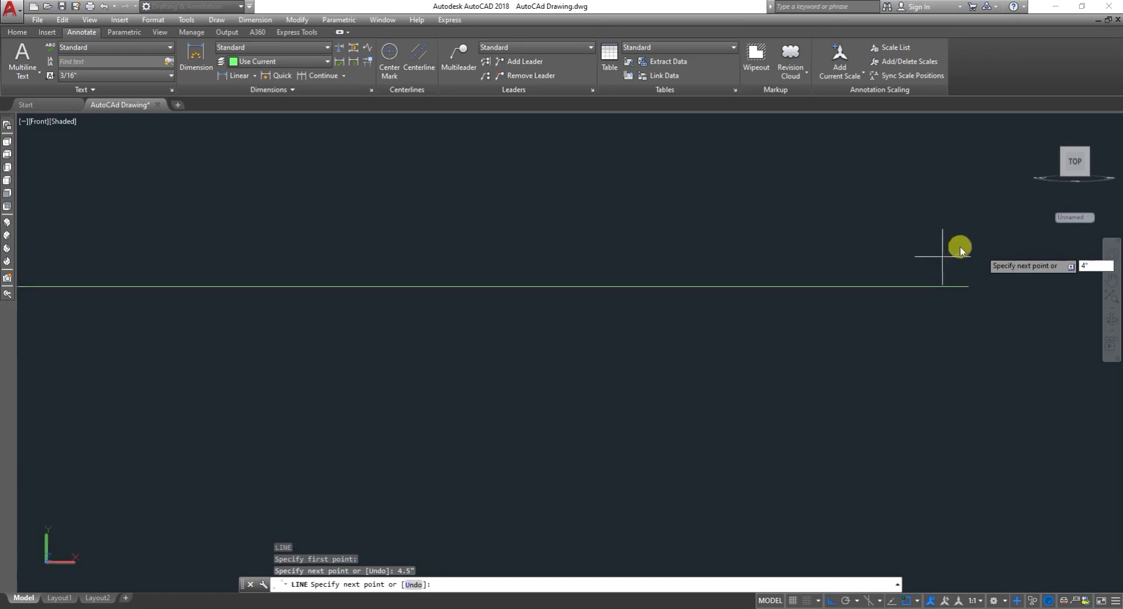
scroll(963, 244, up, 4)
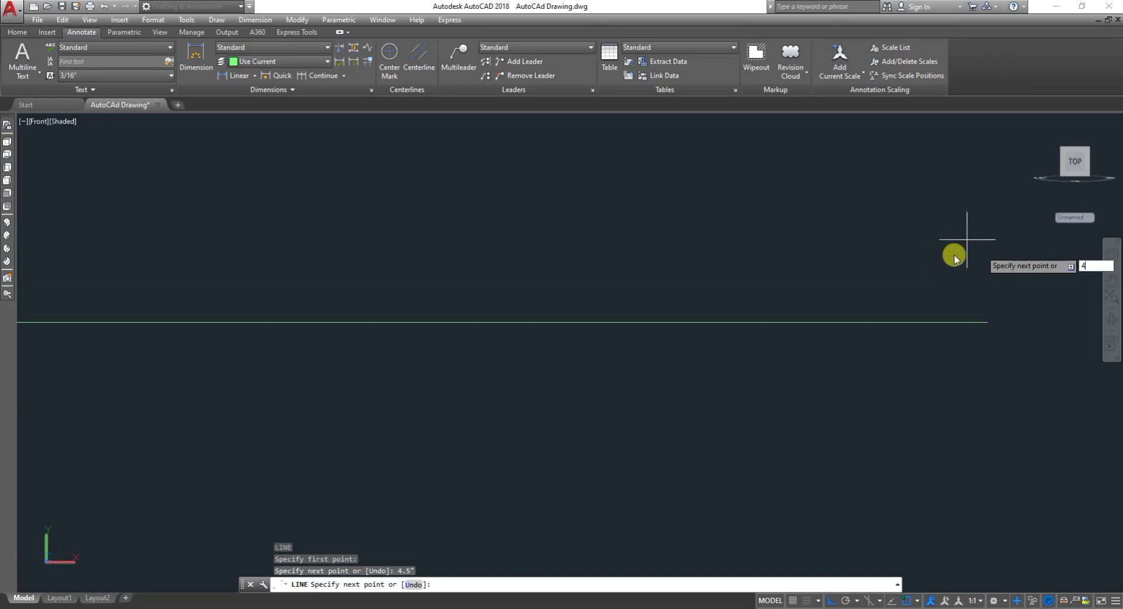
key(BackSpace)
text(3)
text(4")
key(Return)
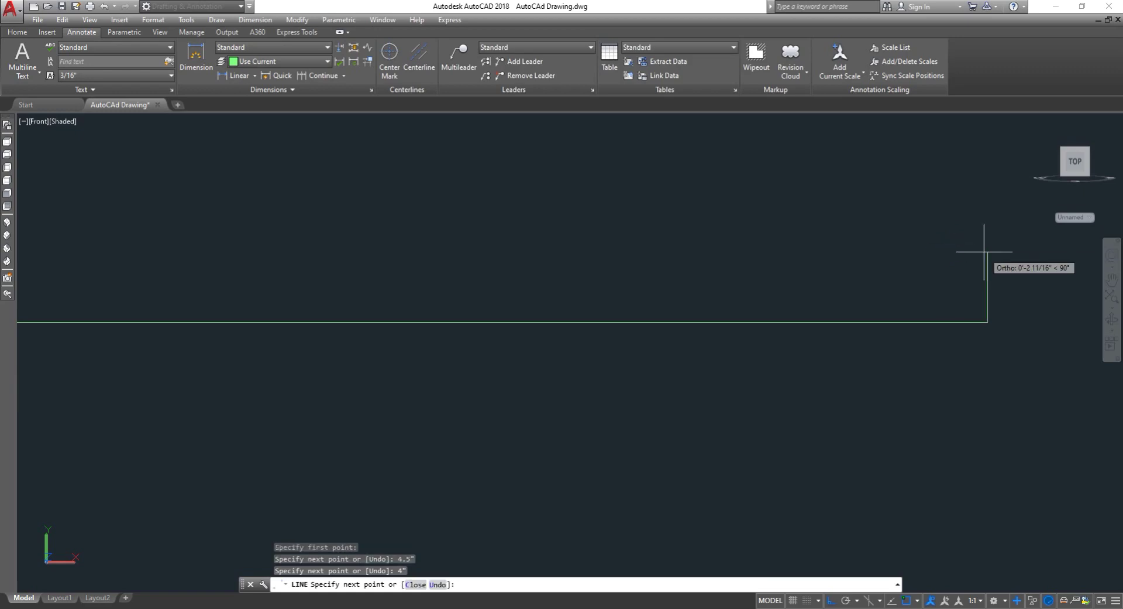
- Continue the profile with a 2" horizontal segment outward and a 2" vertical segment upward
scroll(965, 169, down, 3)
scroll(952, 131, up, 3)
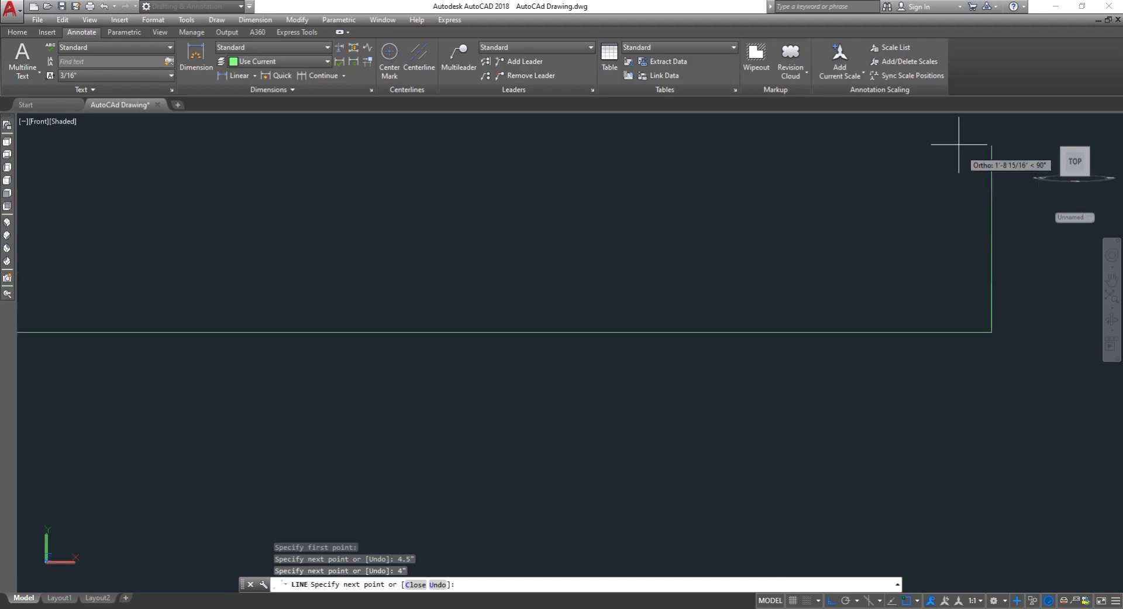
scroll(981, 205, down, 6)
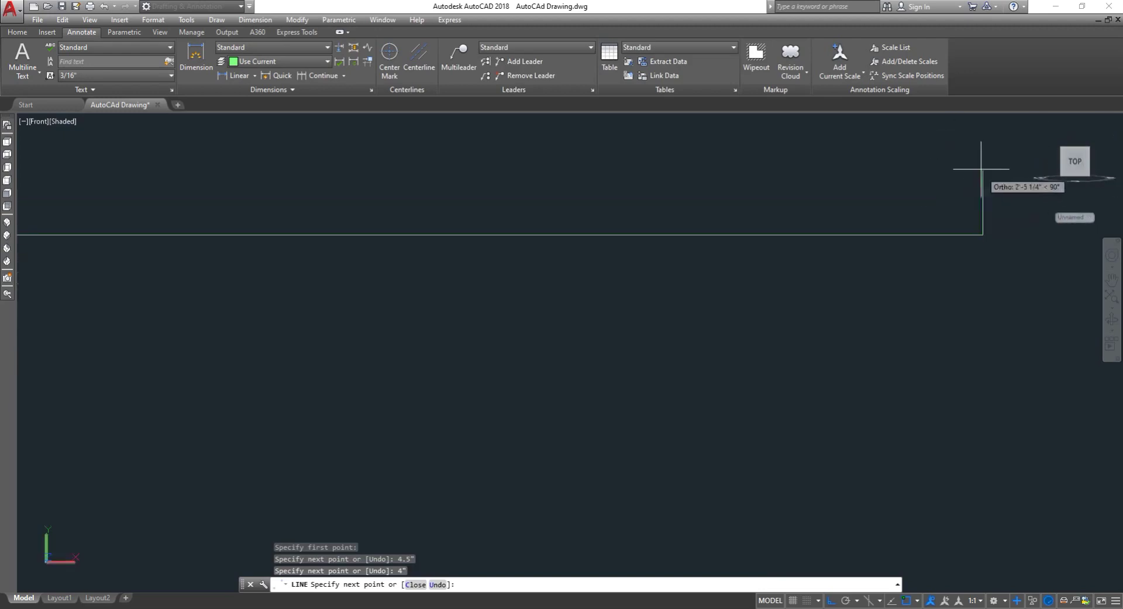
scroll(977, 234, up, 6)
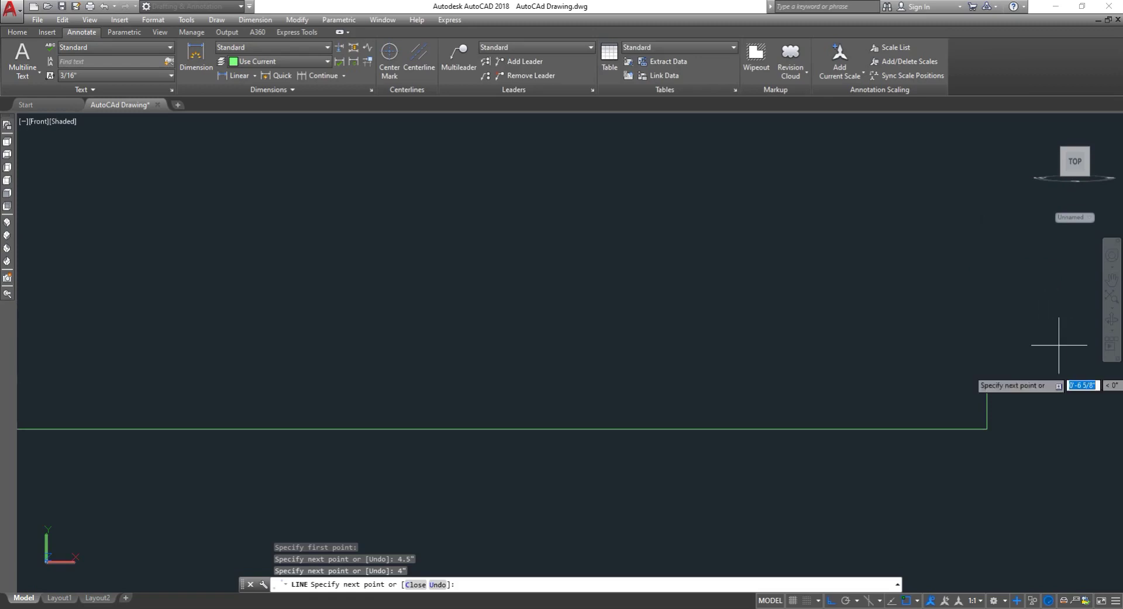
text(2)
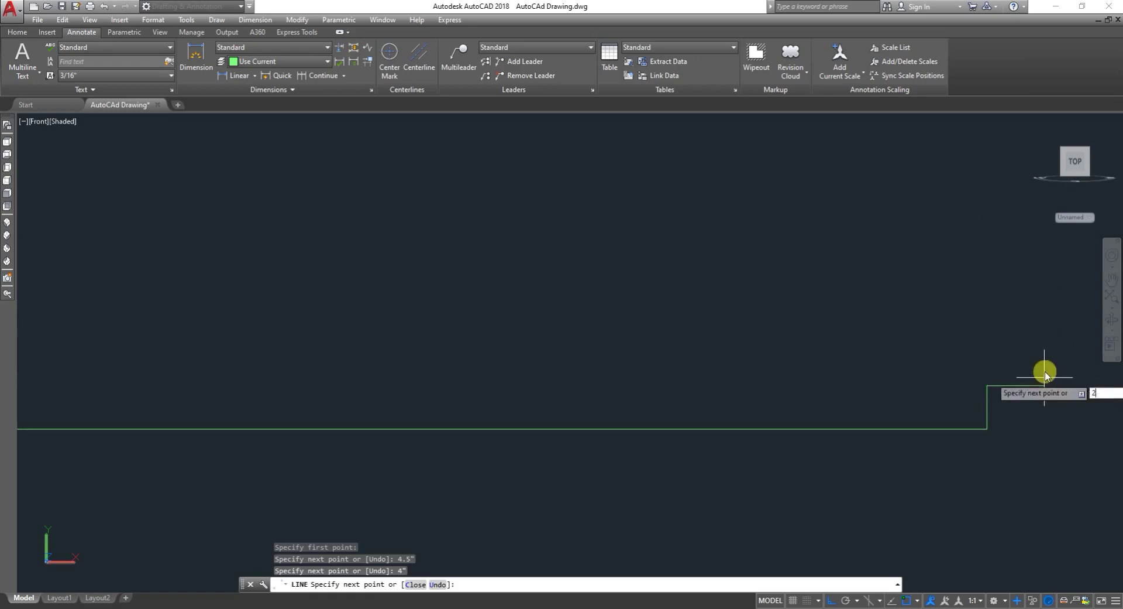
key(Return)
text(2)
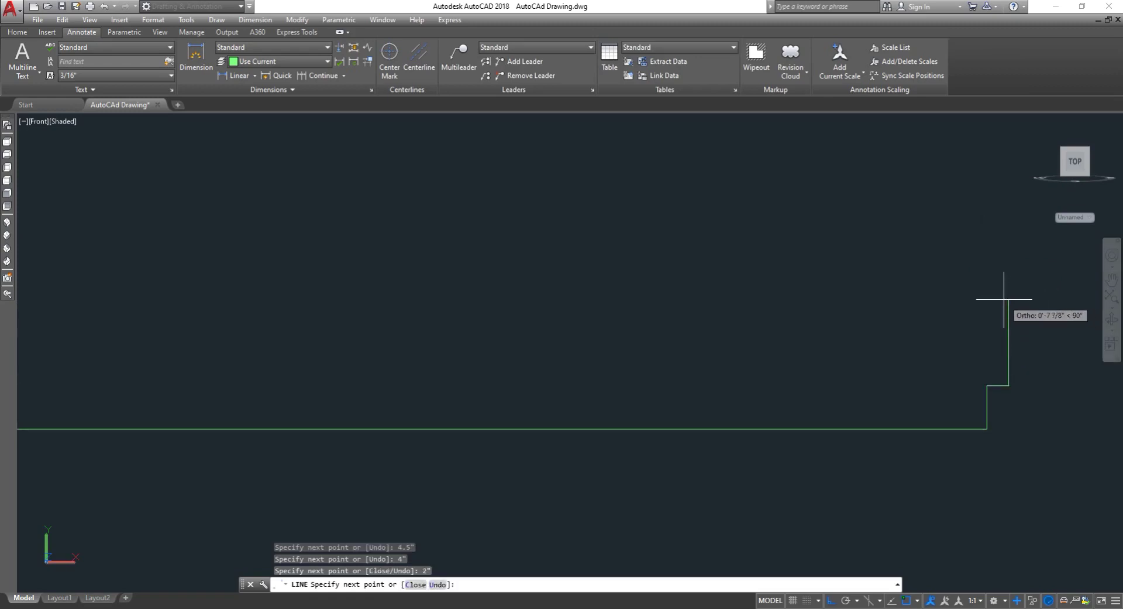
key(Return)
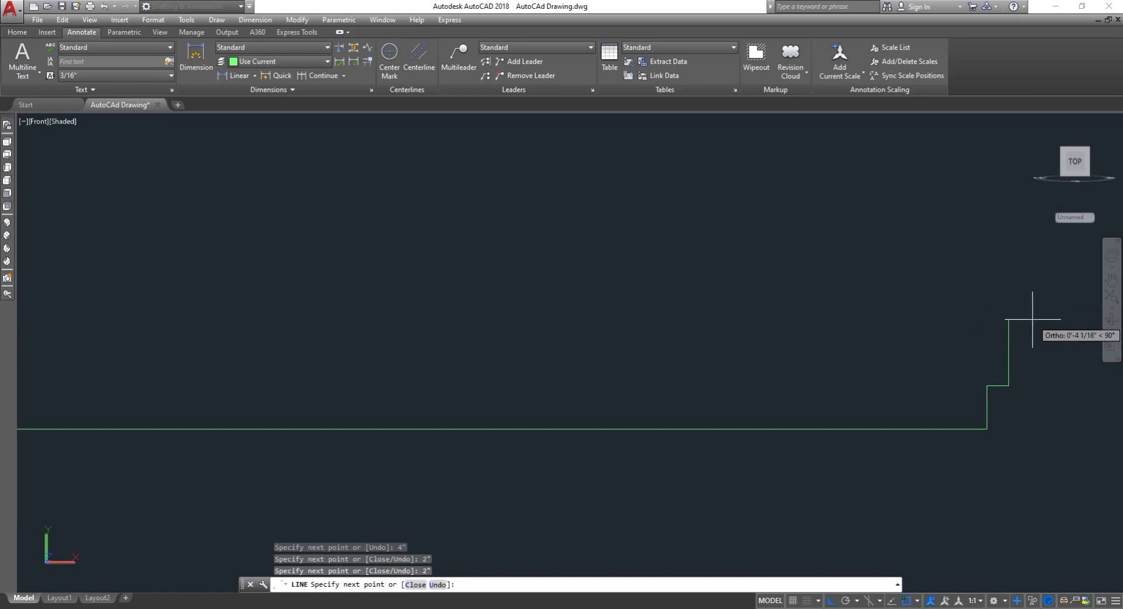
- Close off the projection with a 2" segment back inward, and extend the profile 2' vertically upward
click(1009, 363)
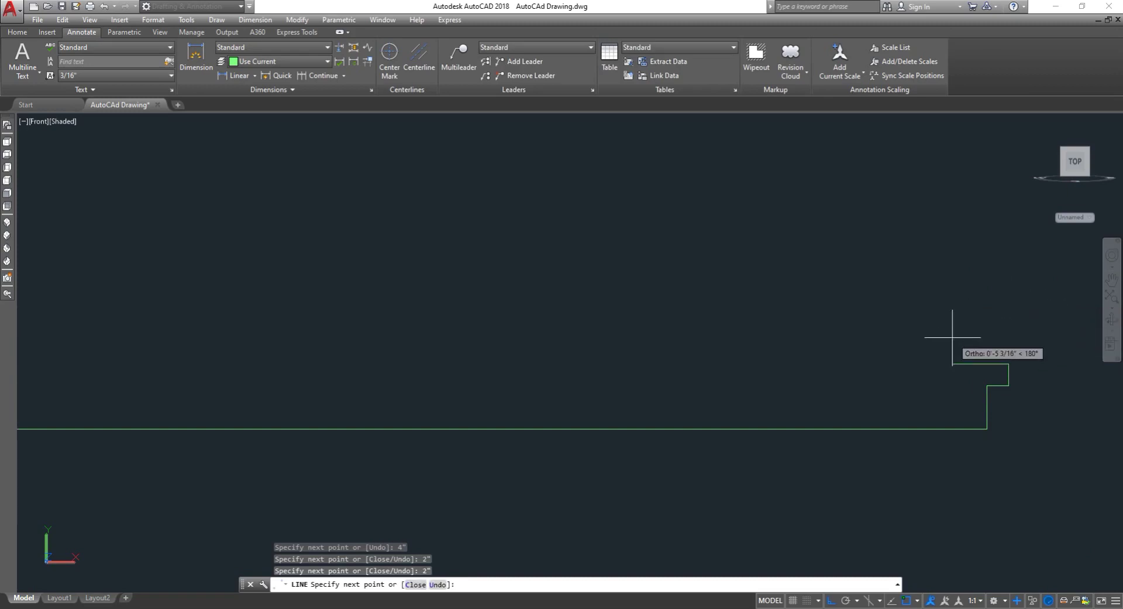
text(2)
key(Return)
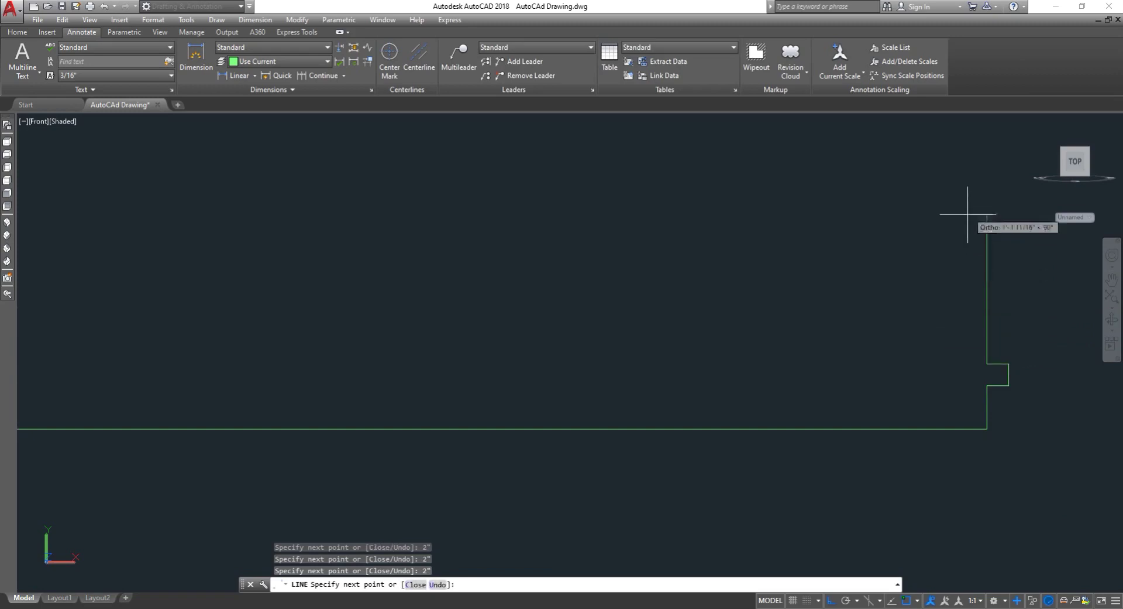
text(1)
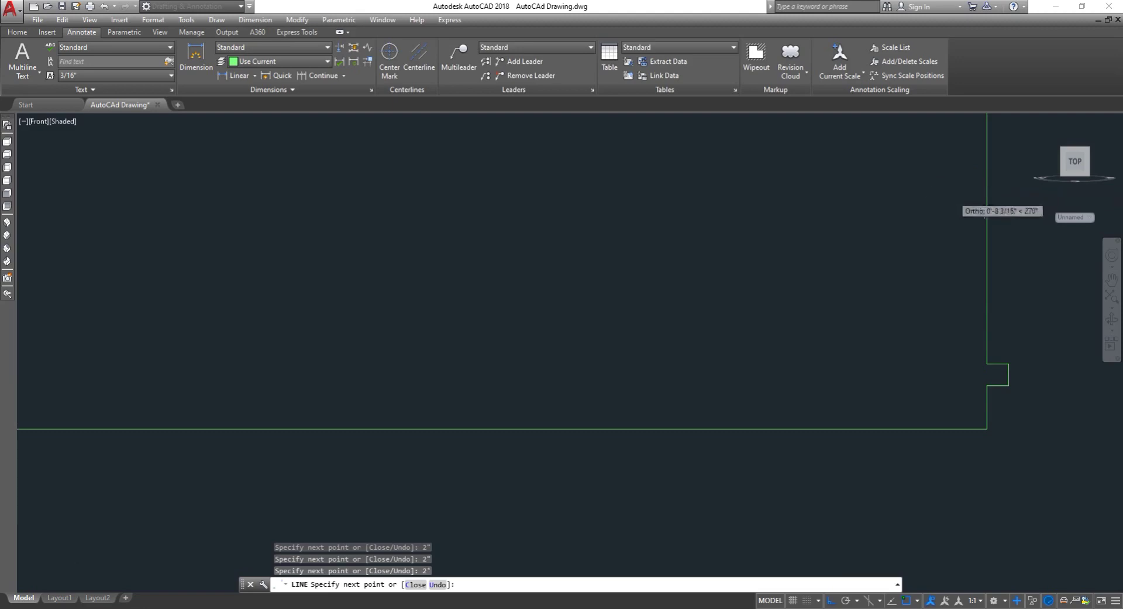
- Add a 2" horizontal segment outward from the upper end of the 2' vertical segment and finish the profile line
scroll(951, 205, down, 5)
scroll(959, 140, up, 5)
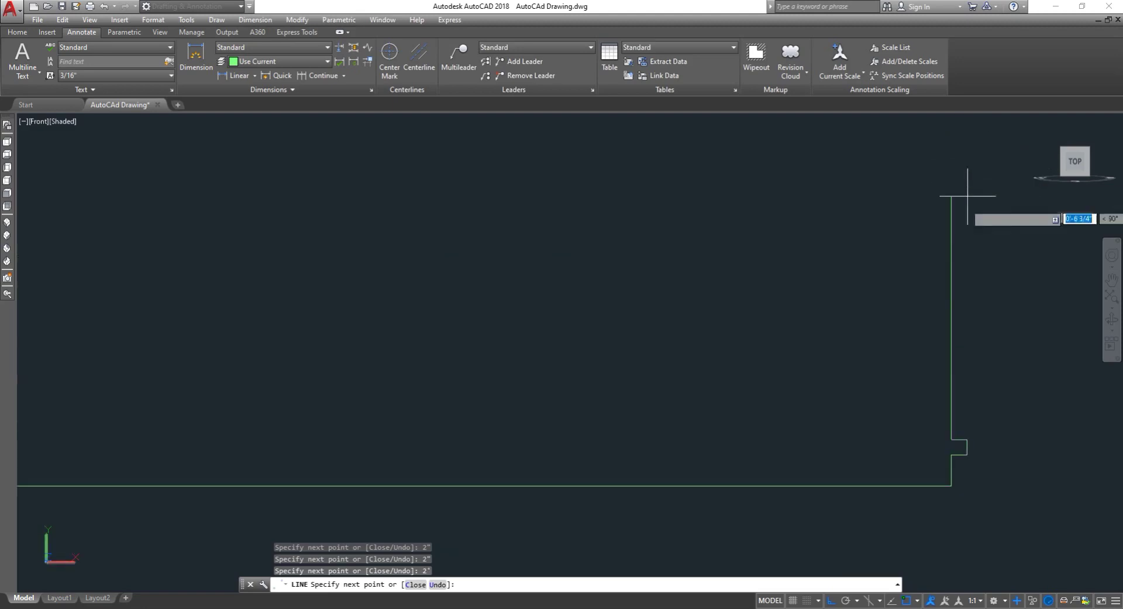
text(2")
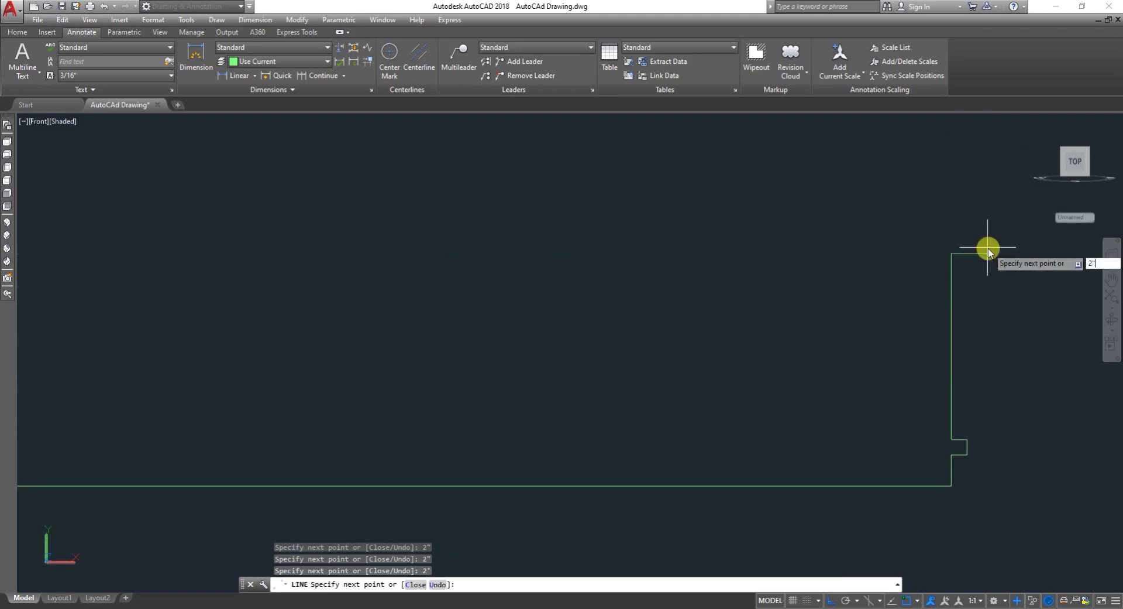
key(Return)
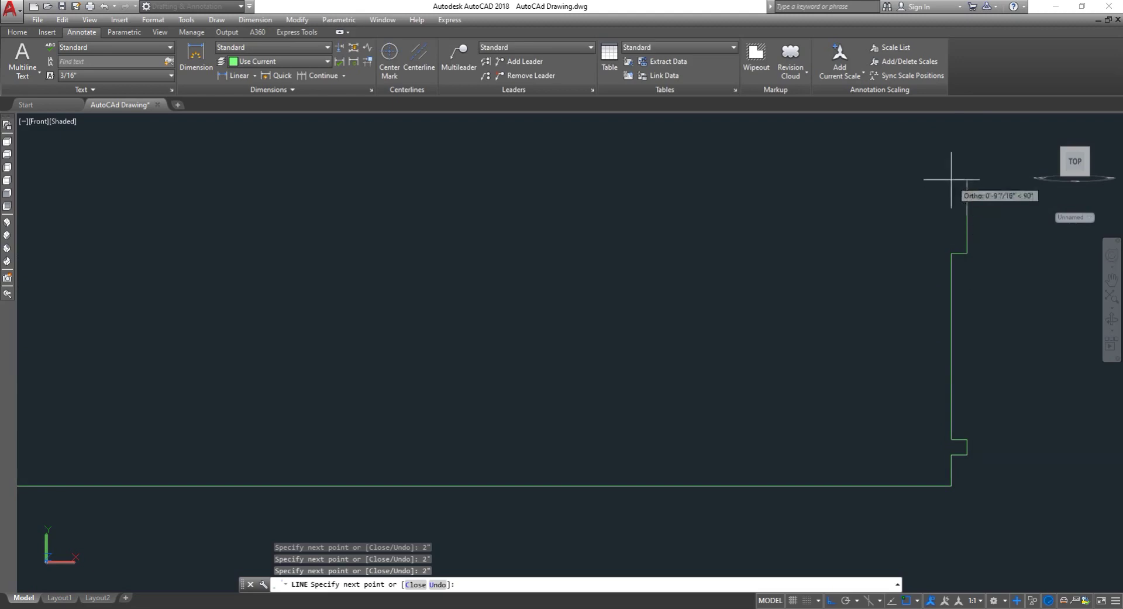
key(Return)
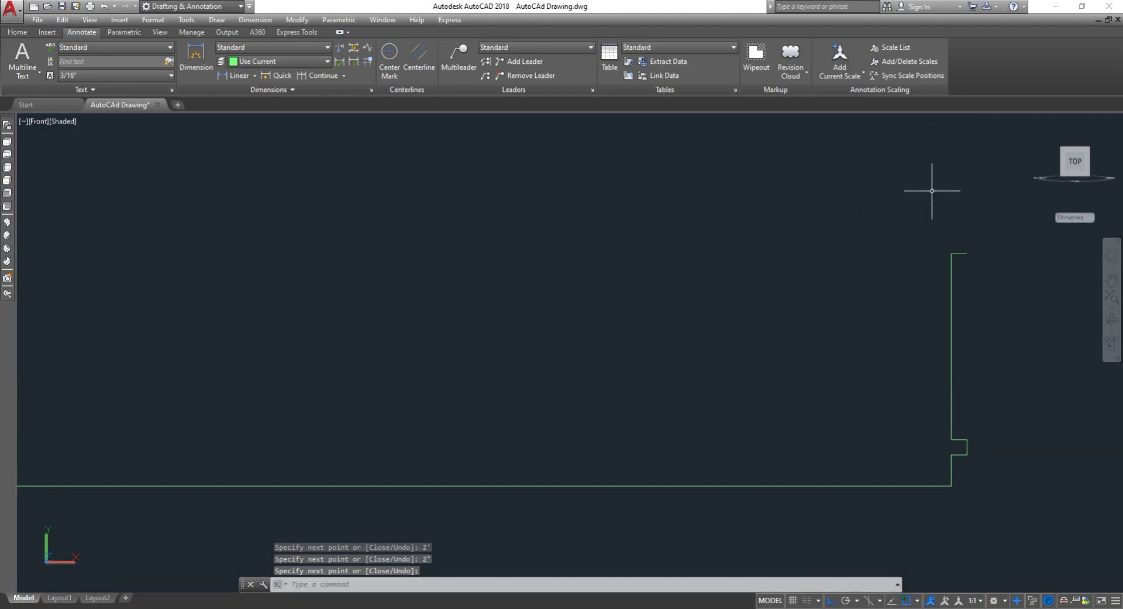
- Undo the stepped profile linework drawn at the right end of the copied outline
key(ctrl+z)
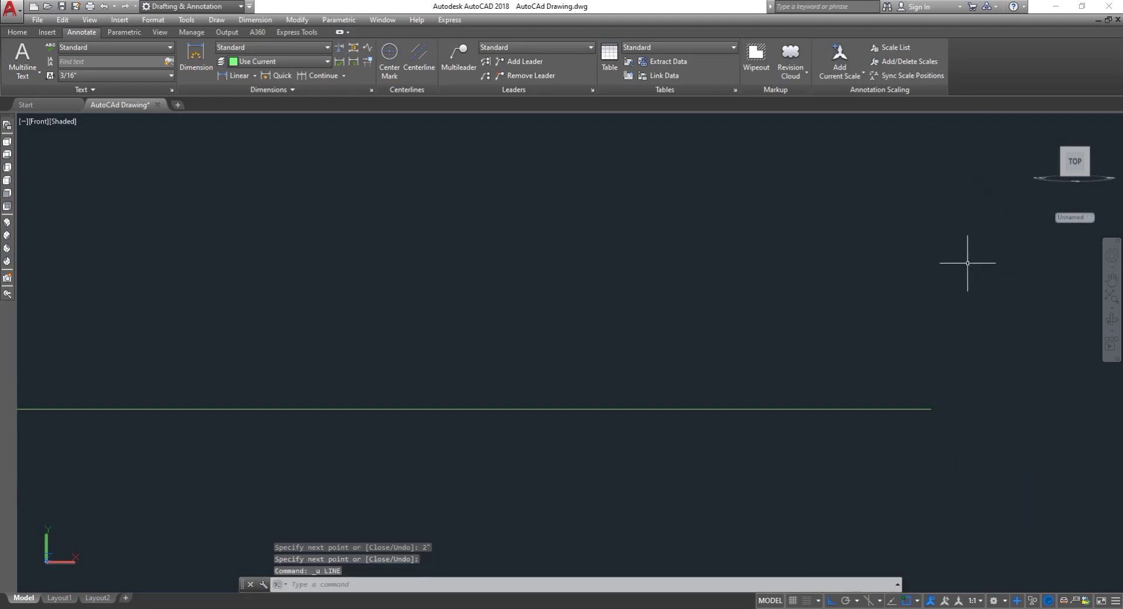
middle_drag(936, 398, 930, 406)
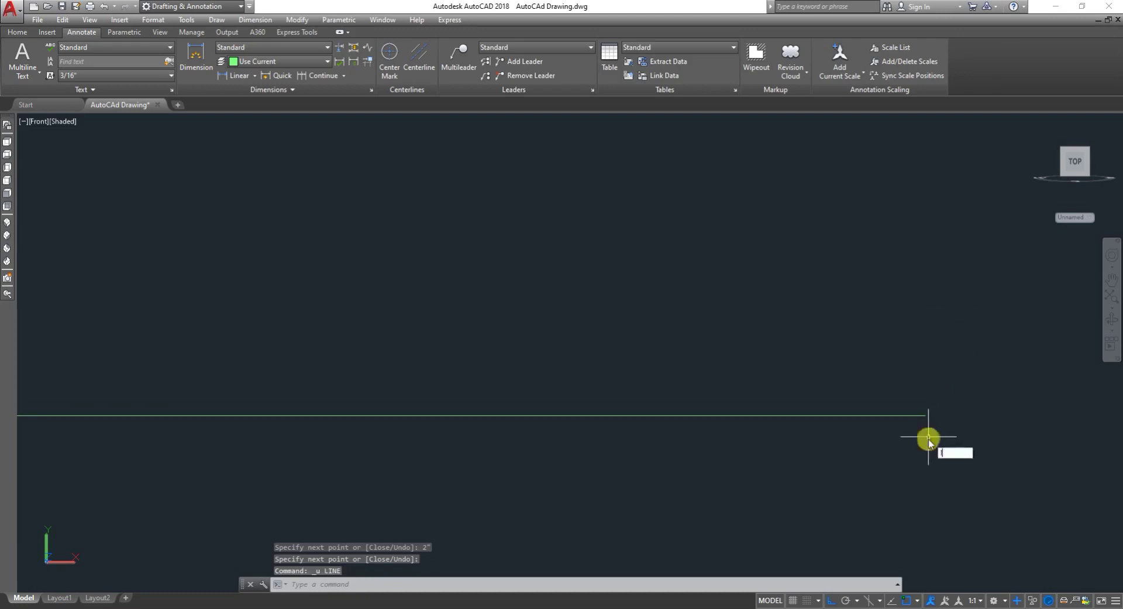
key(Return)
scroll(929, 437, up, 5)
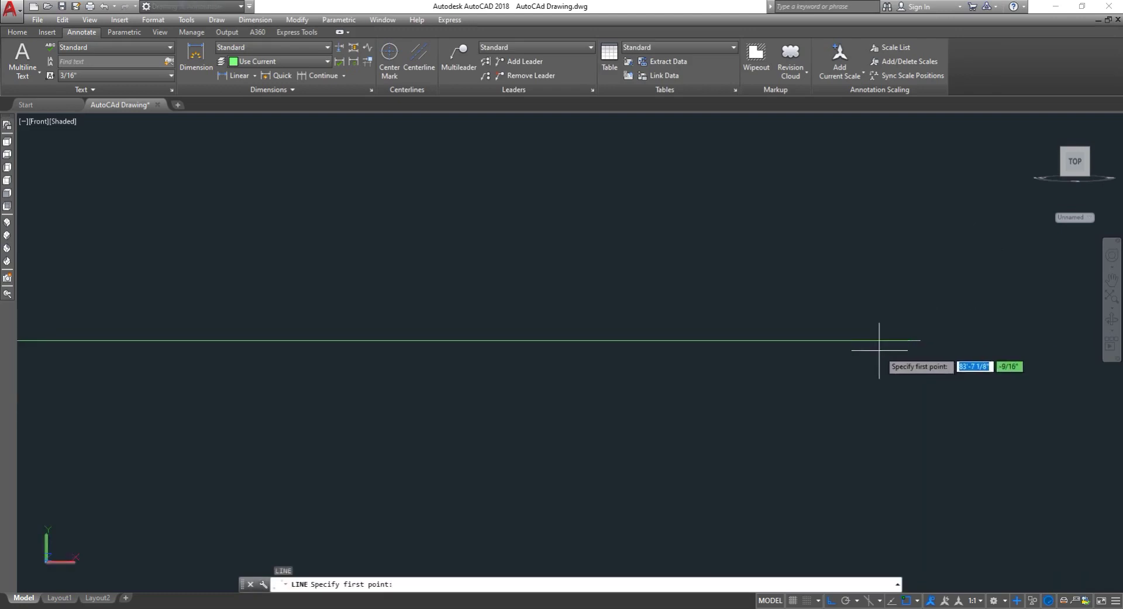
key(Escape)
- Erase the horizontal line segment at the right end of the copied outline's linework
text(e)
key(Return)
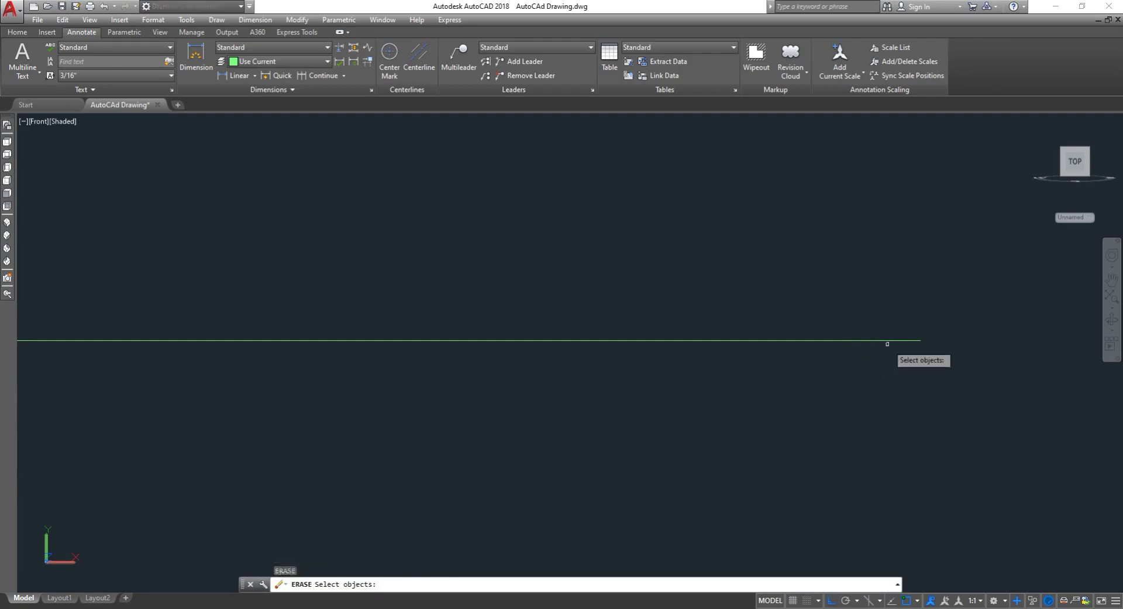
- Cancel the erase and draw a line from the horizontal line's free end, 4.5" to the right and 1' upward
key(Escape)
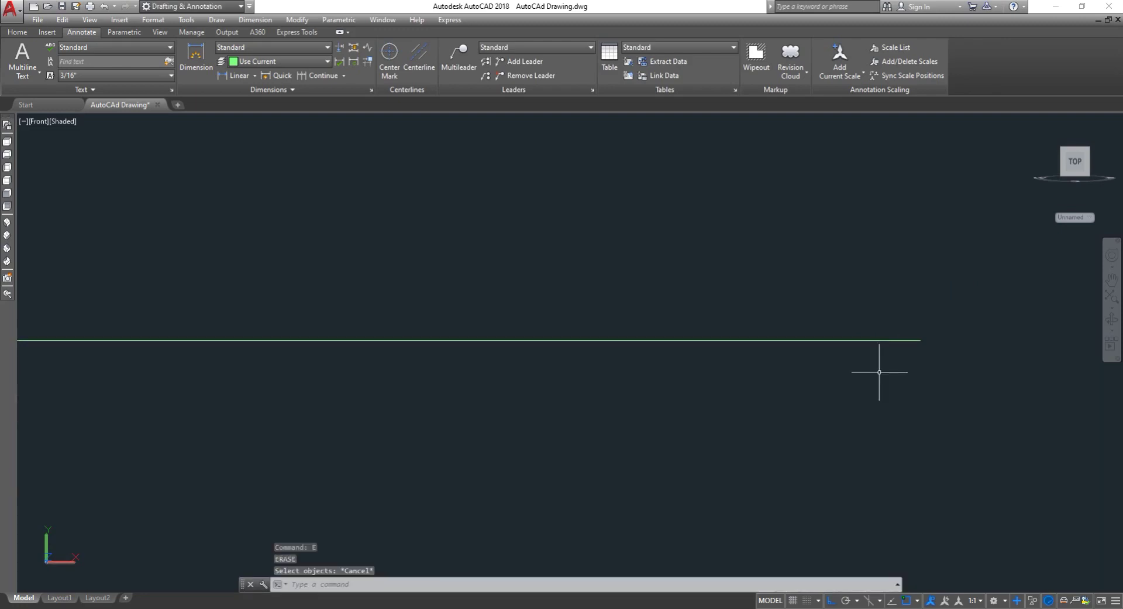
text(l)
key(Return)
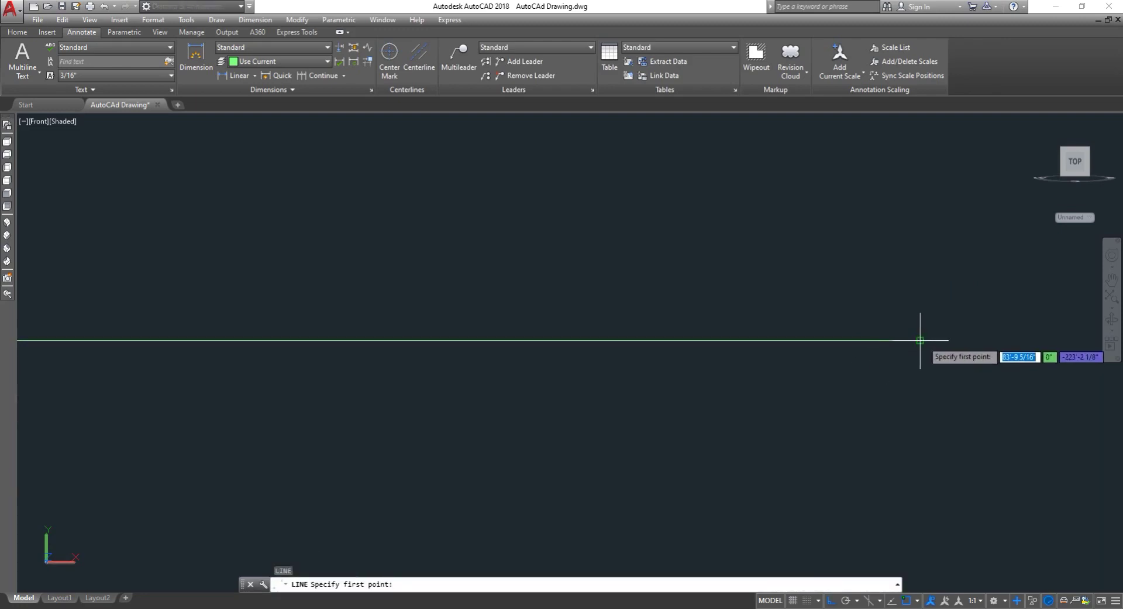
click(921, 340)
text(4.5")
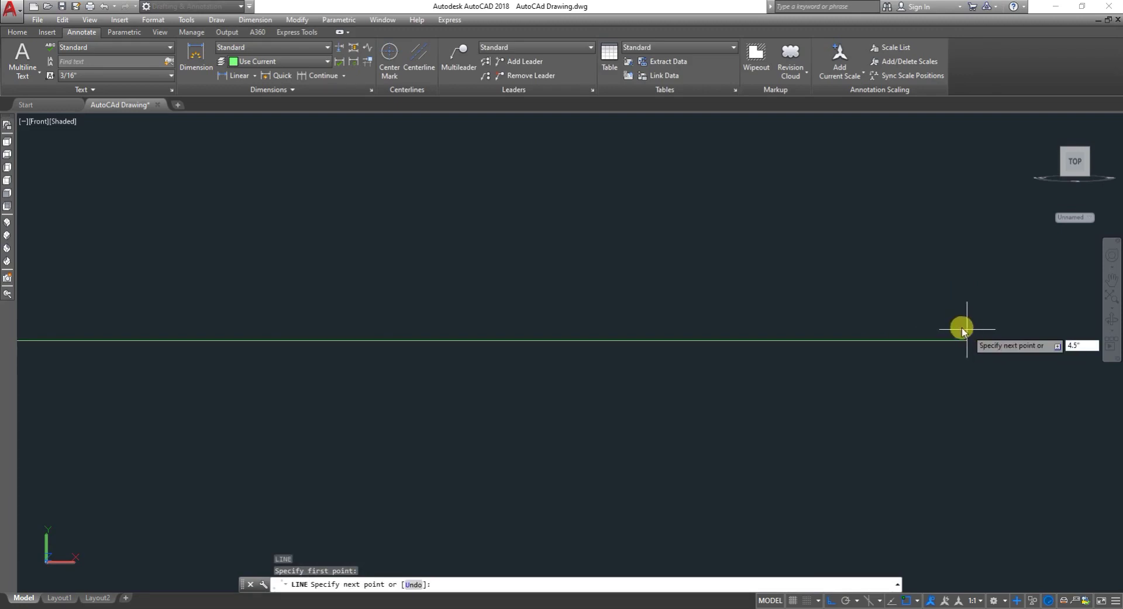
key(Return)
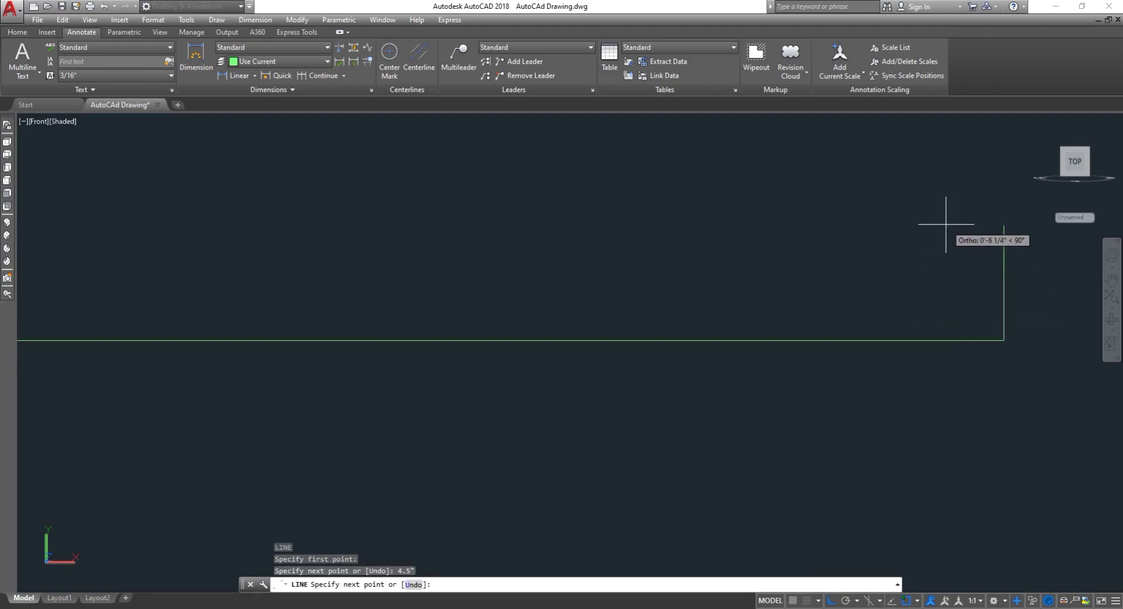
text(1)
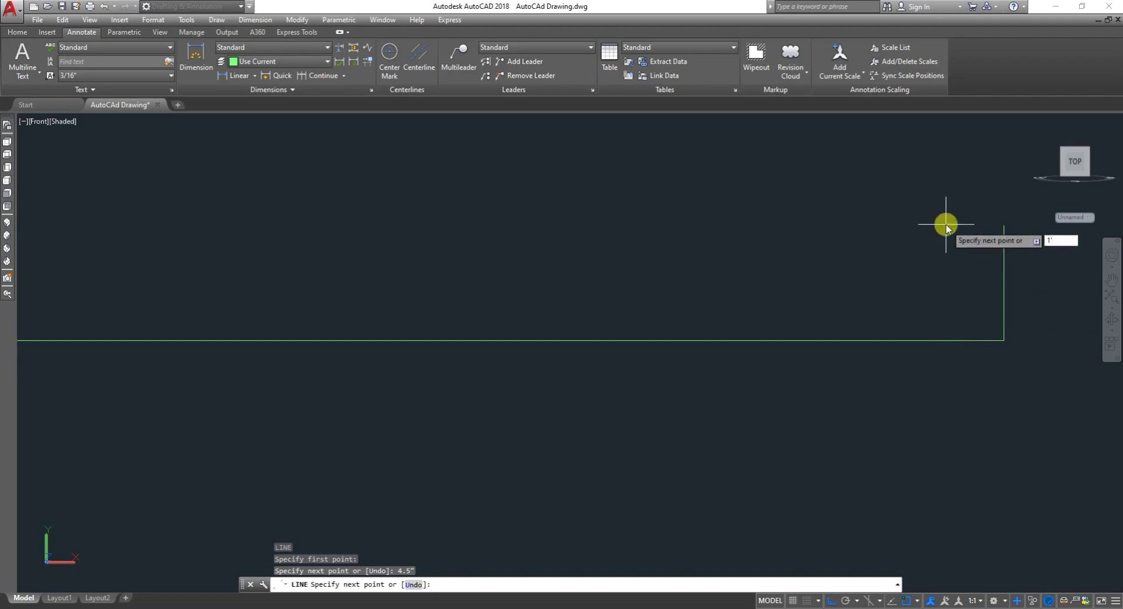
text(')
key(Return)
- Continue the line with a small projection 2" right, 2" up and 2" back left, and extend it 2' upward
scroll(936, 398, down, 3)
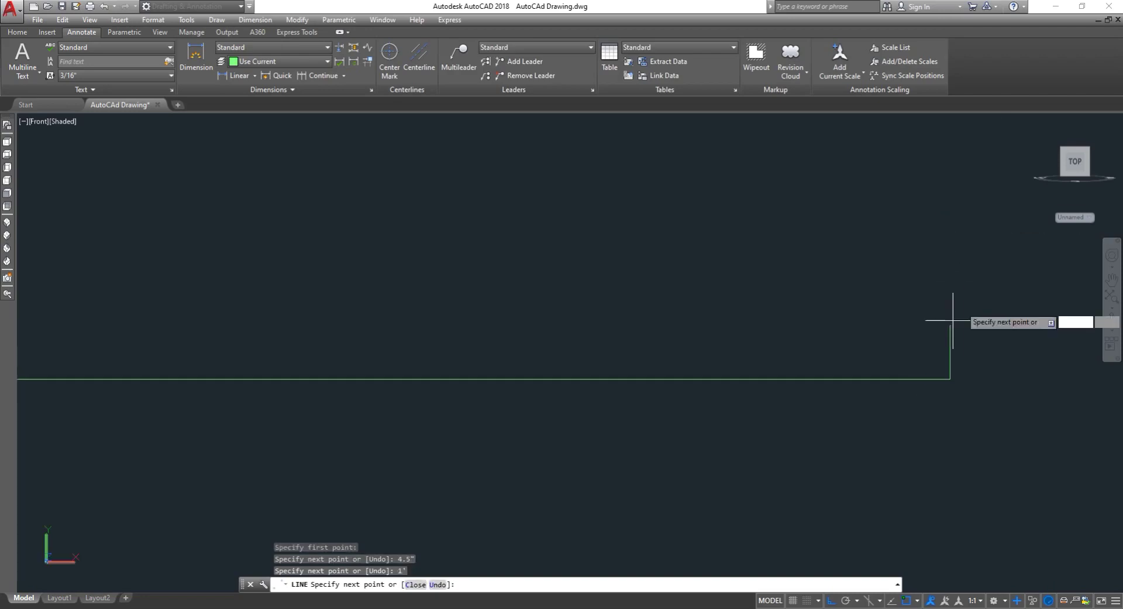
scroll(964, 288, up, 3)
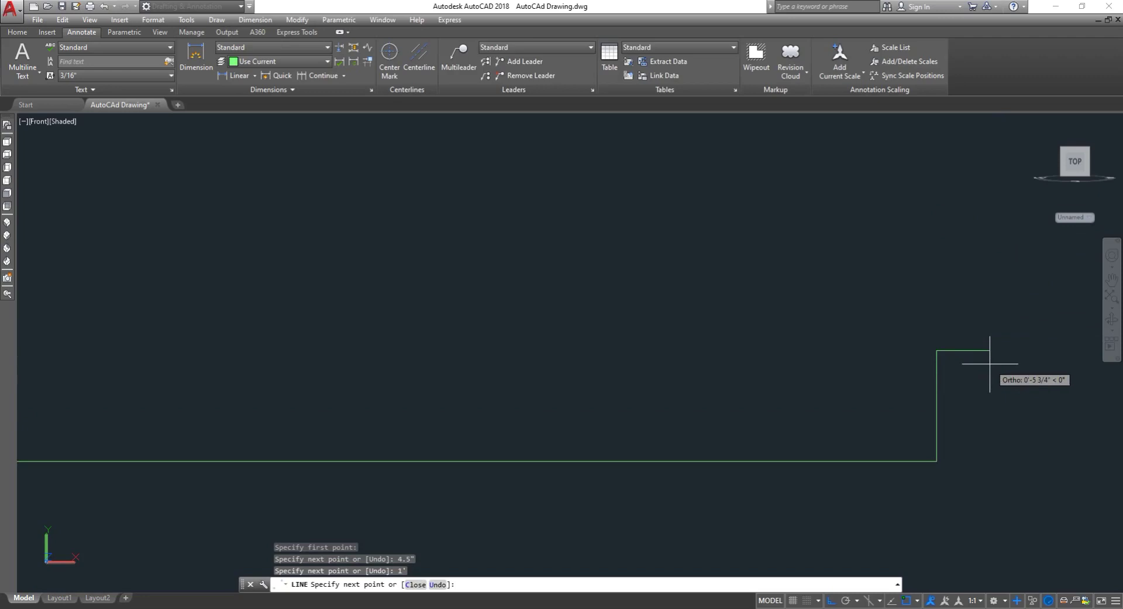
text(2)
key(Return)
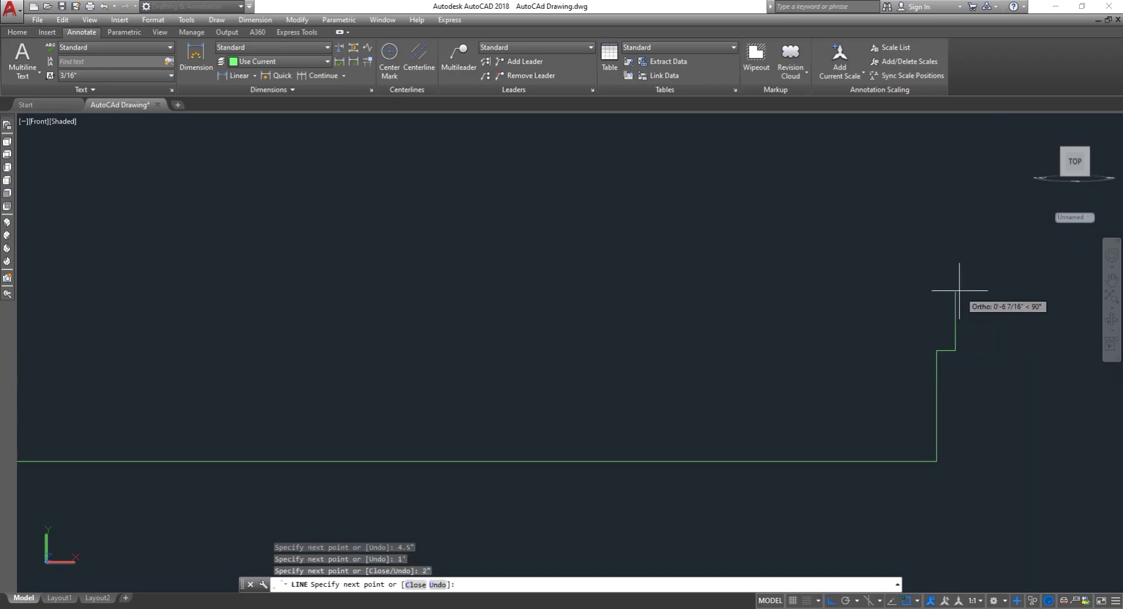
scroll(951, 297, up, 2)
text(2)
key(Return)
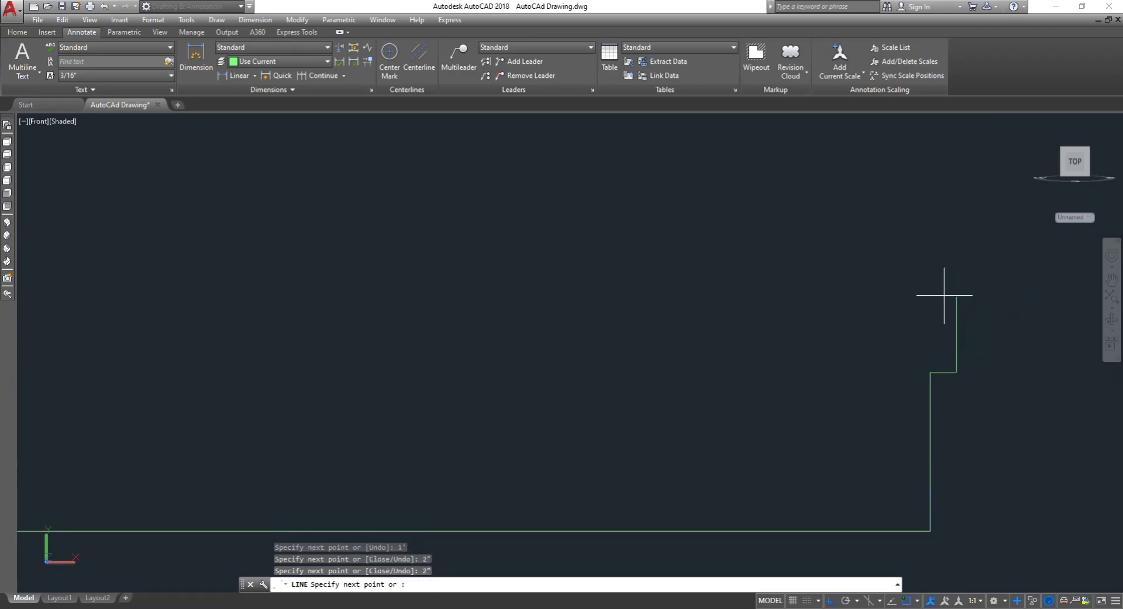
text(2)
key(Return)
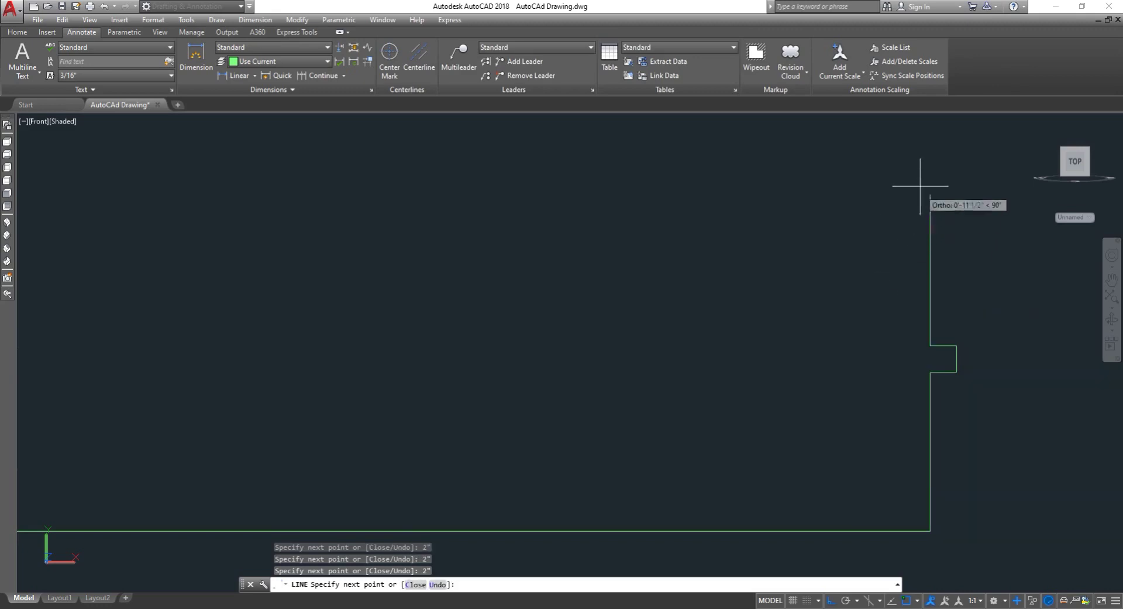
text(2)
key(Return)
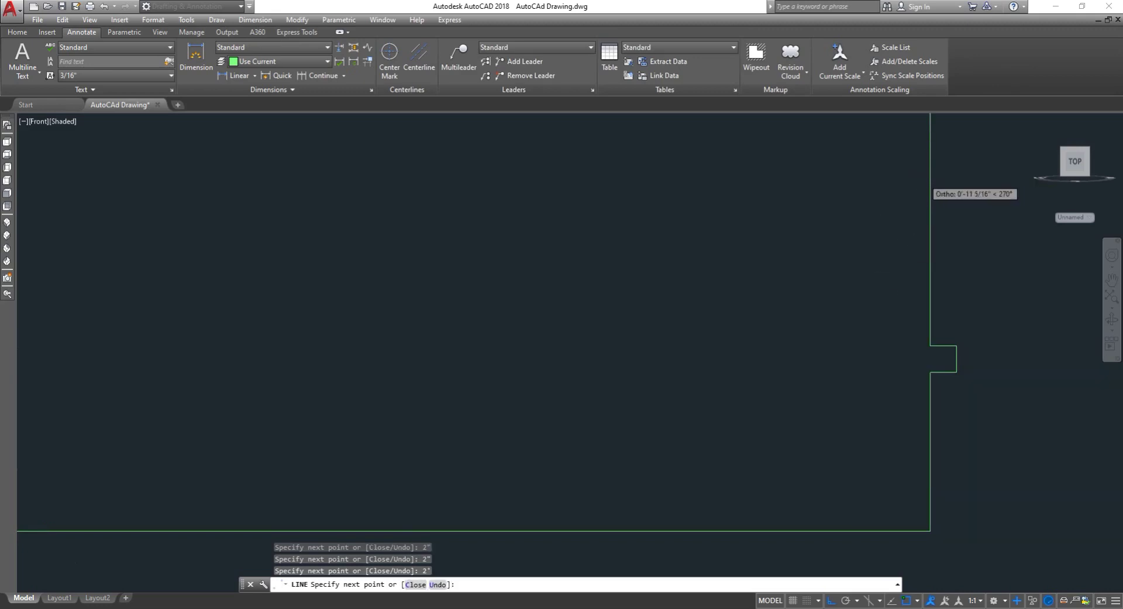
- Form the profile's top lip with segments 2" right, 2" up and 4" left
scroll(924, 175, down, 8)
scroll(919, 213, down, 2)
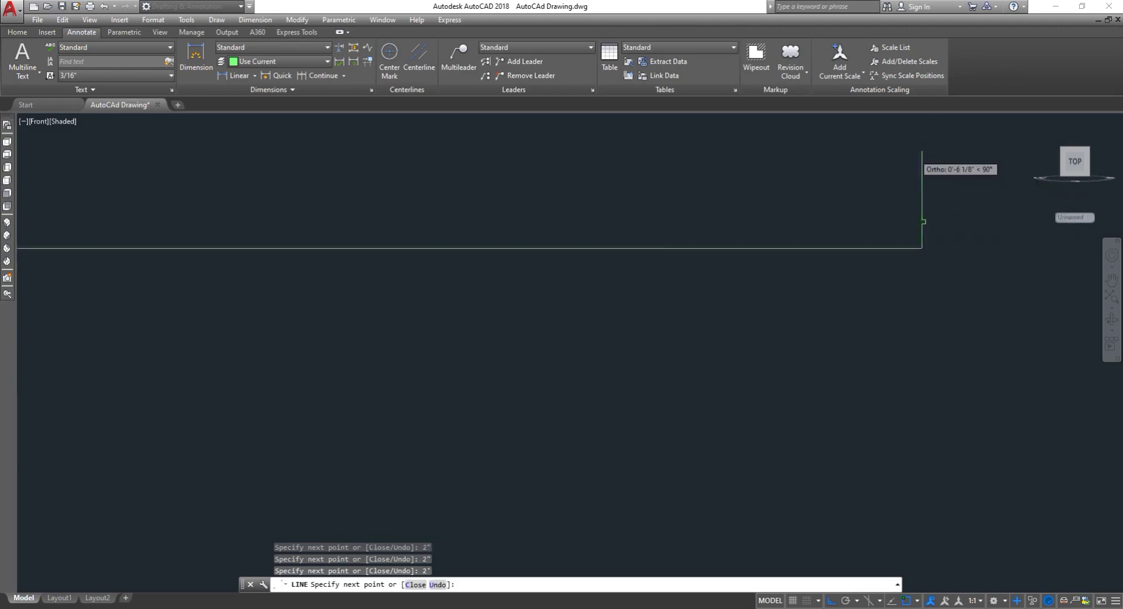
scroll(917, 153, up, 6)
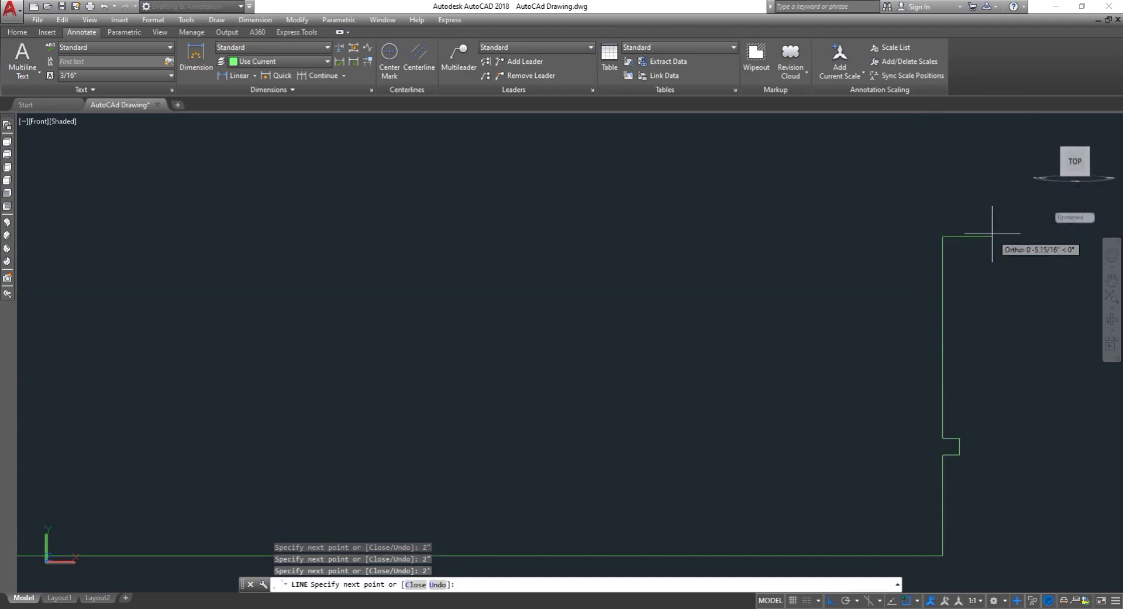
text(2)
key(Return)
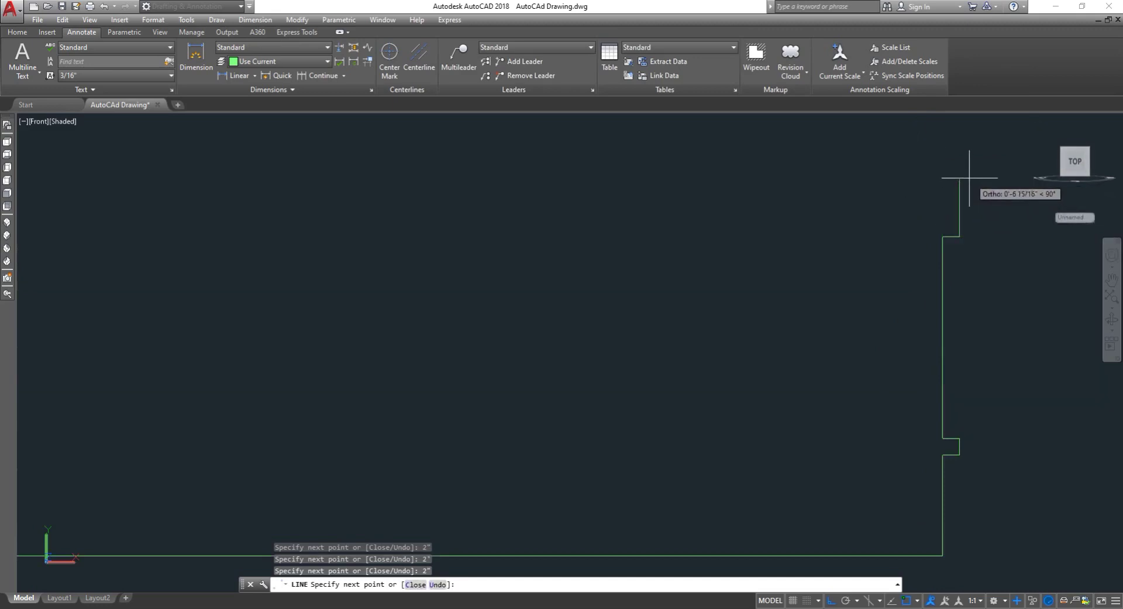
text(2)
key(Return)
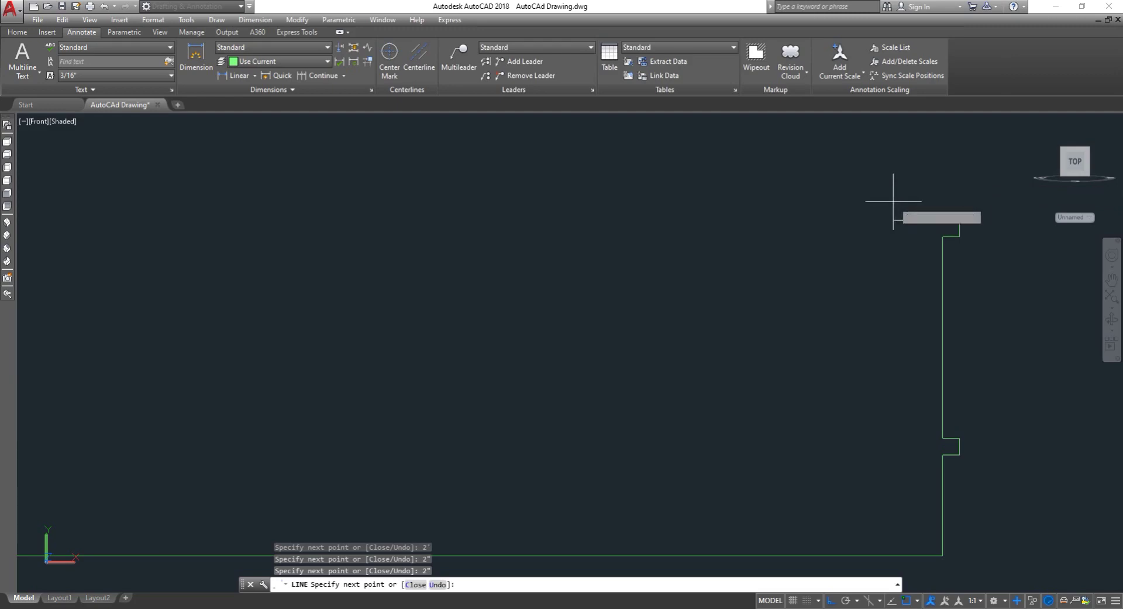
text(4")
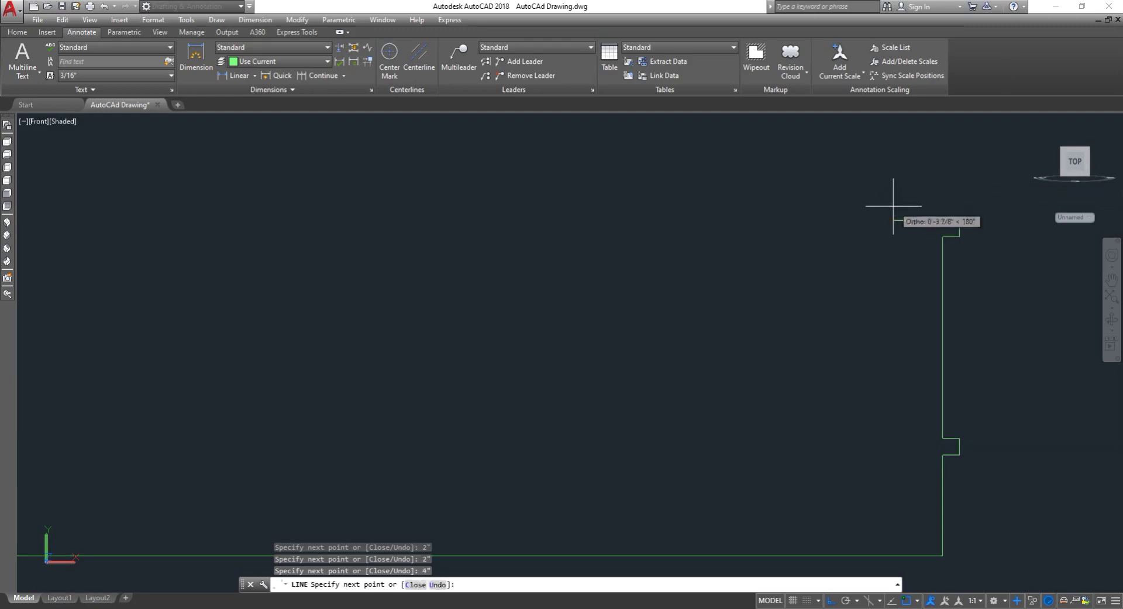
key(Return)
- Run the profile's inner face down to just above the base line, slope it outward to the base line and end the line
scroll(887, 316, down, 3)
scroll(874, 390, up, 3)
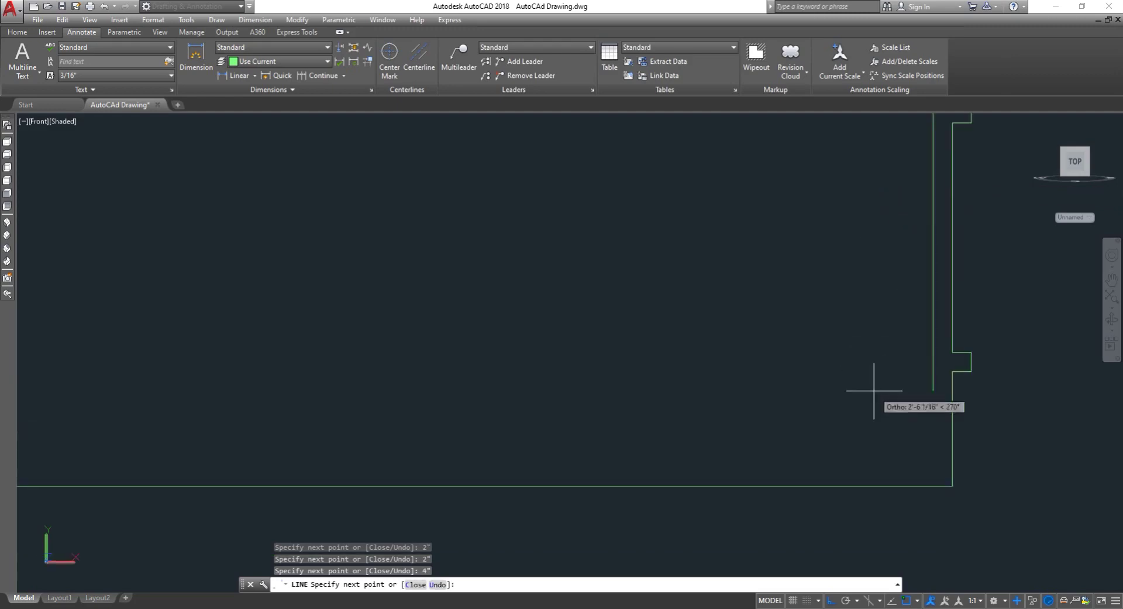
click(933, 431)
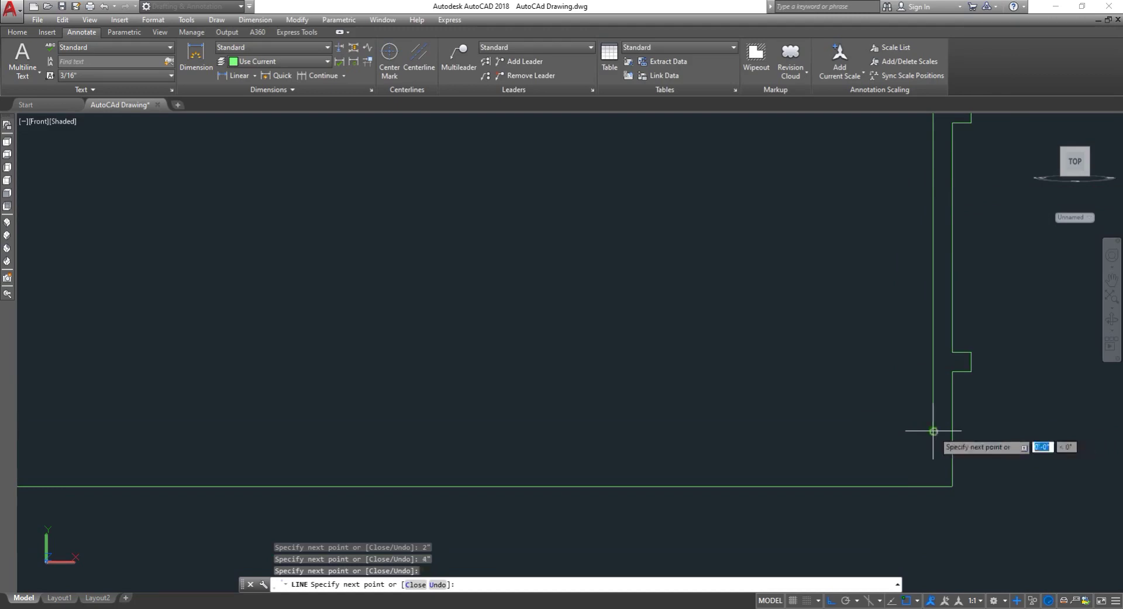
click(907, 485)
key(Escape)
- Join all segments of the wall profile, including its short base segment, into one polyline
scroll(863, 481, down, 2)
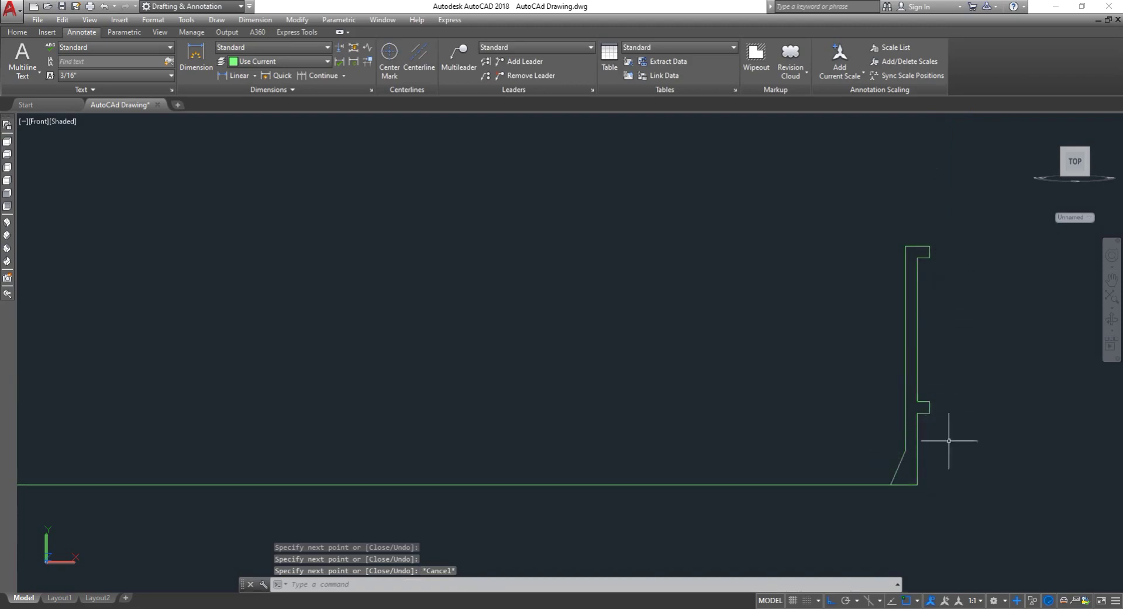
scroll(914, 458, up, 2)
text(j)
key(Return)
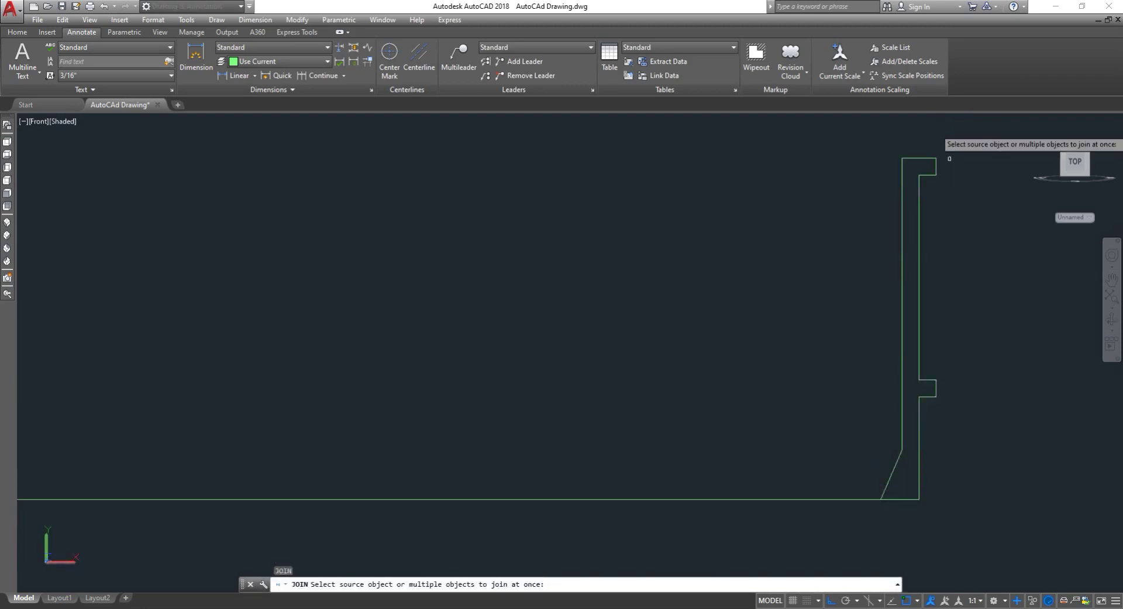
click(969, 146)
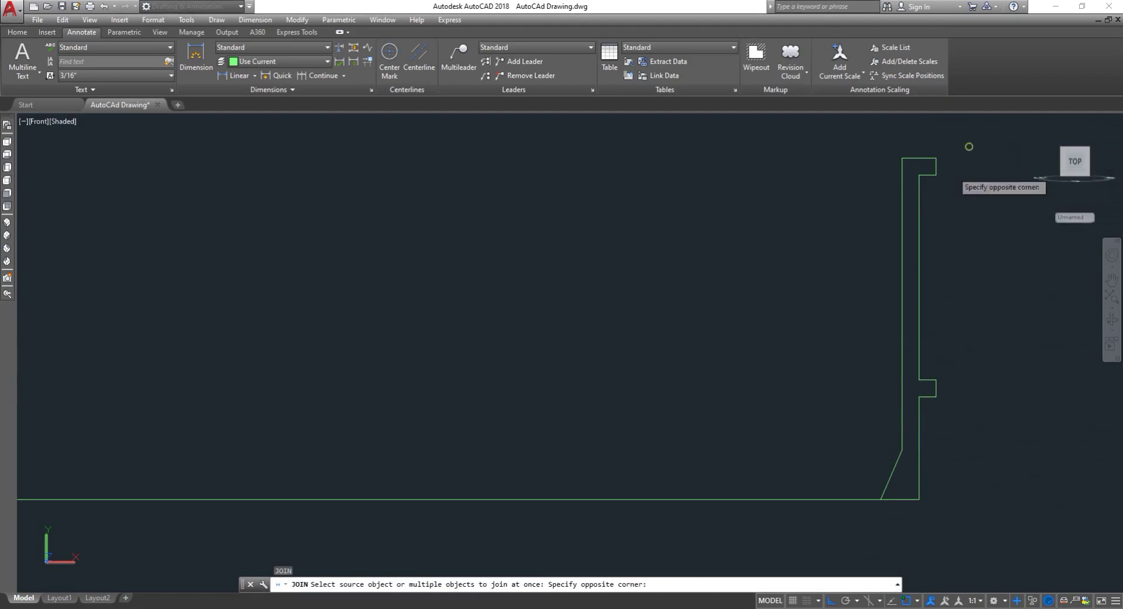
click(874, 475)
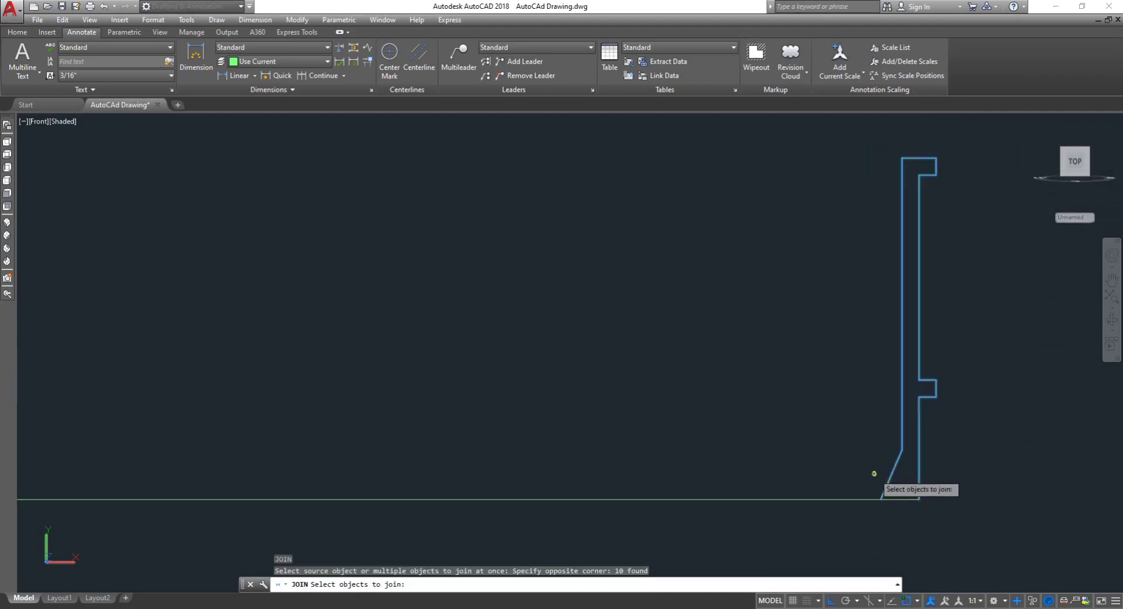
click(908, 500)
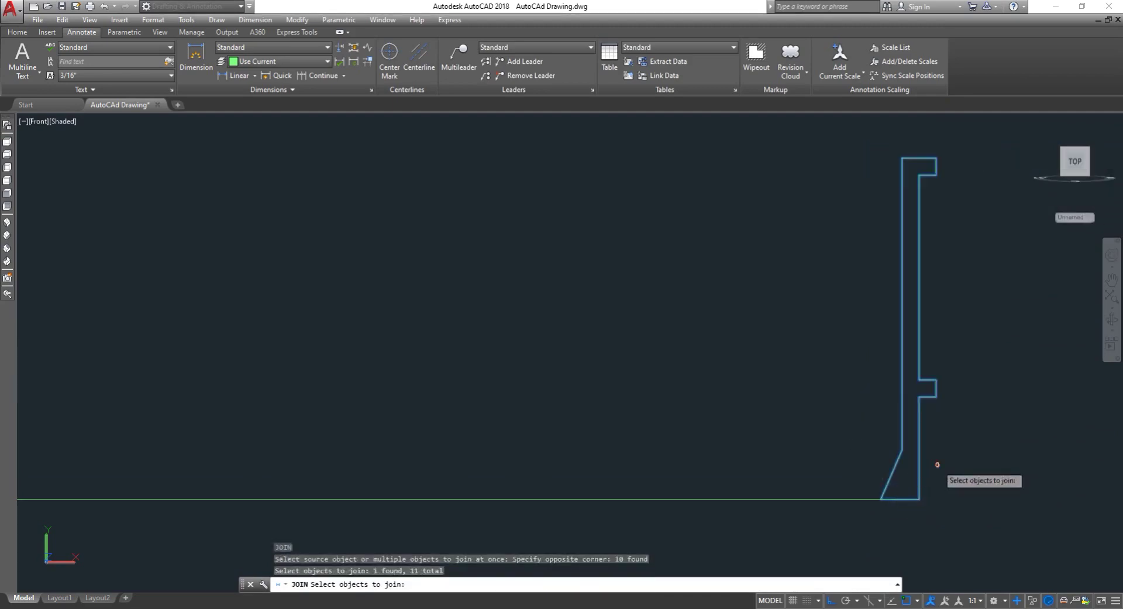
key(Return)
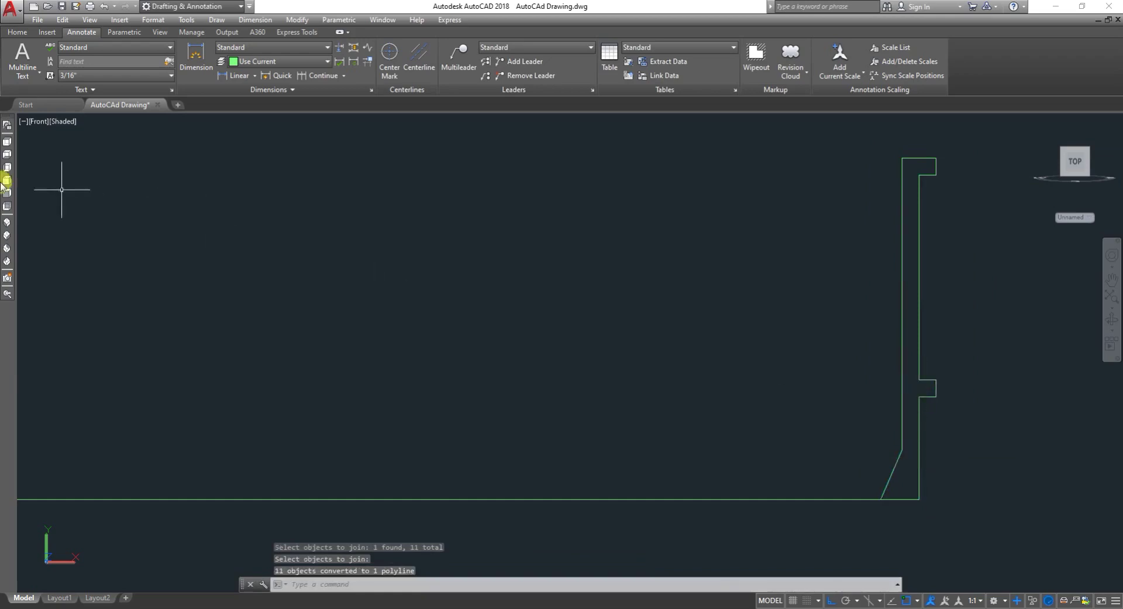
- Switch from the front view to the SW Isometric view
click(7, 143)
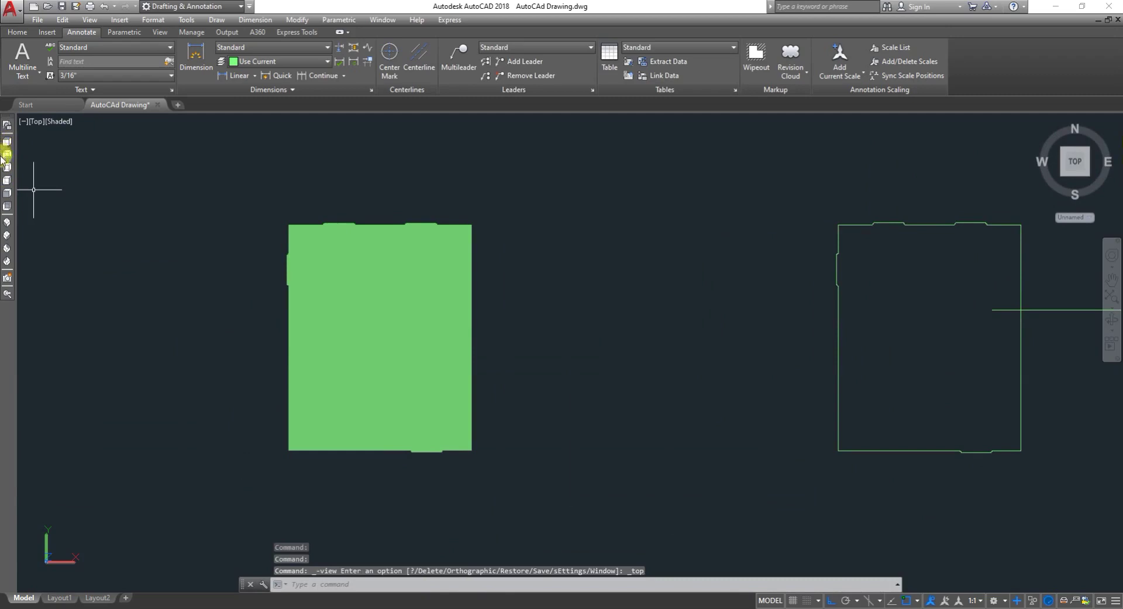
click(8, 232)
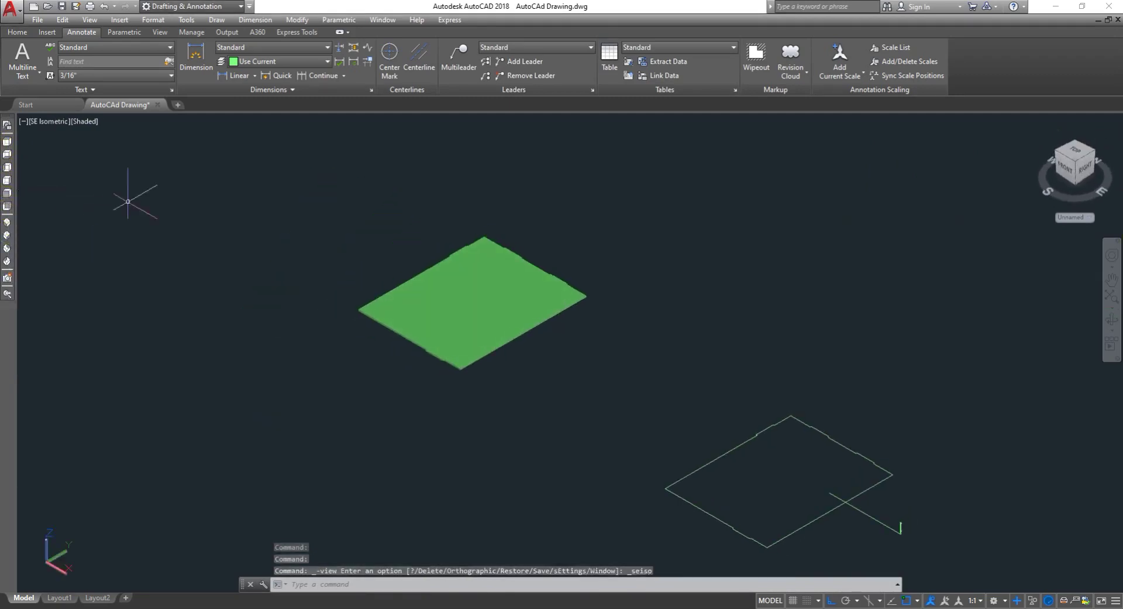
click(7, 222)
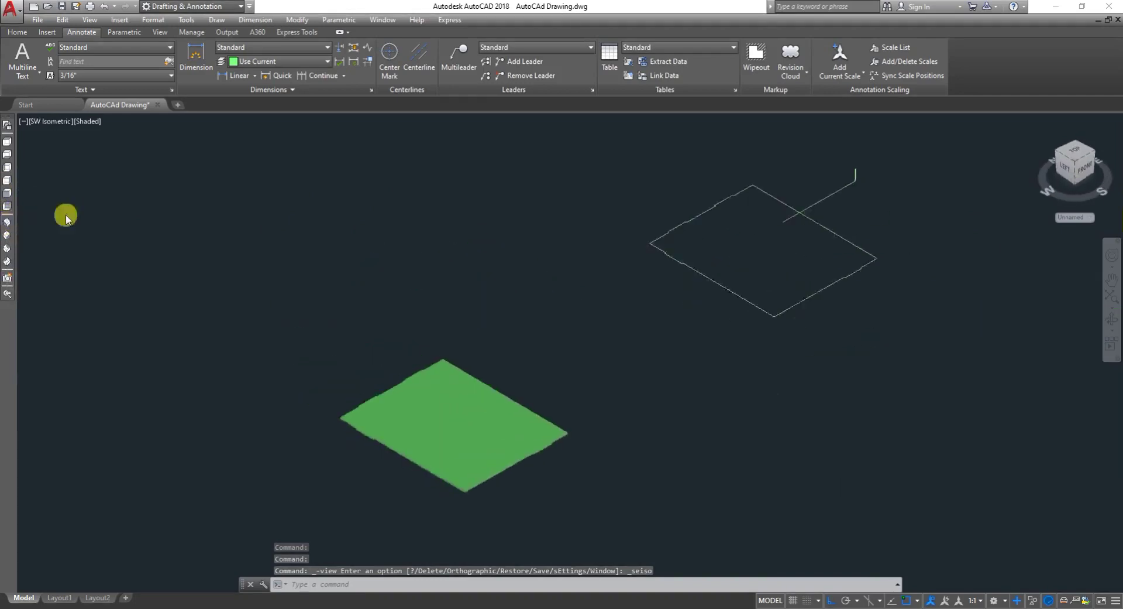
scroll(848, 169, up, 8)
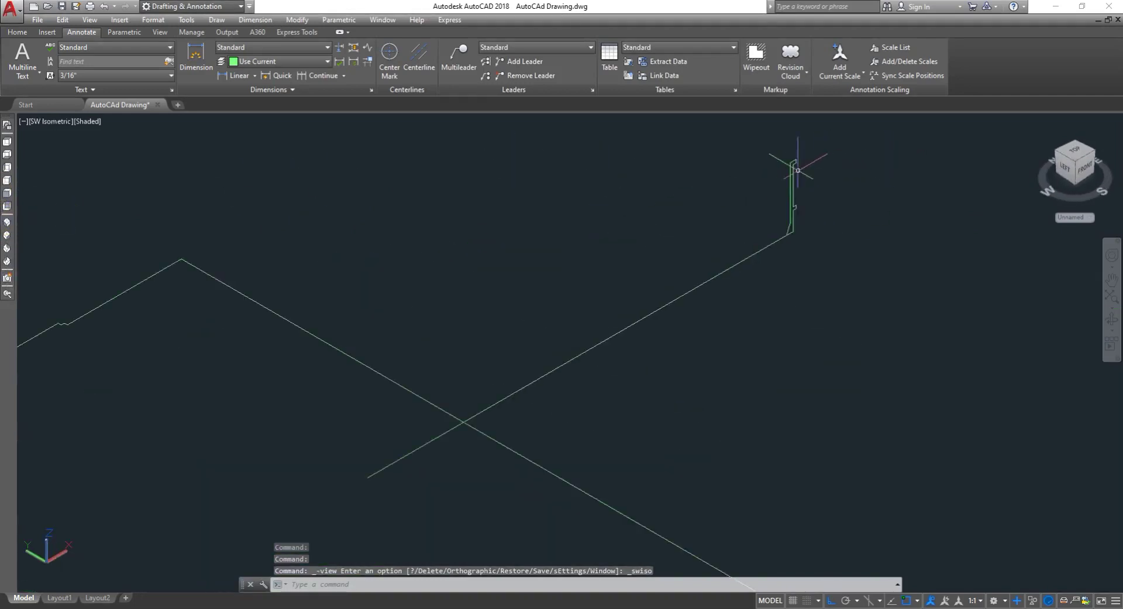
- Move the wall profile from the outer corner of its base onto the open end of the slab outline
text(m)
key(Return)
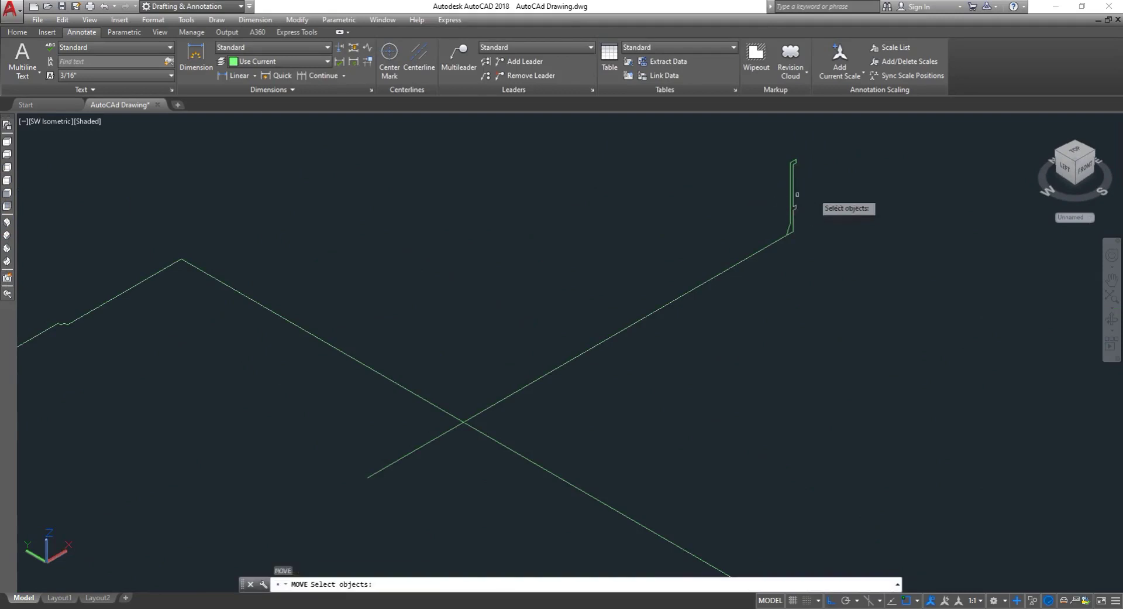
scroll(782, 226, up, 4)
scroll(781, 235, up, 2)
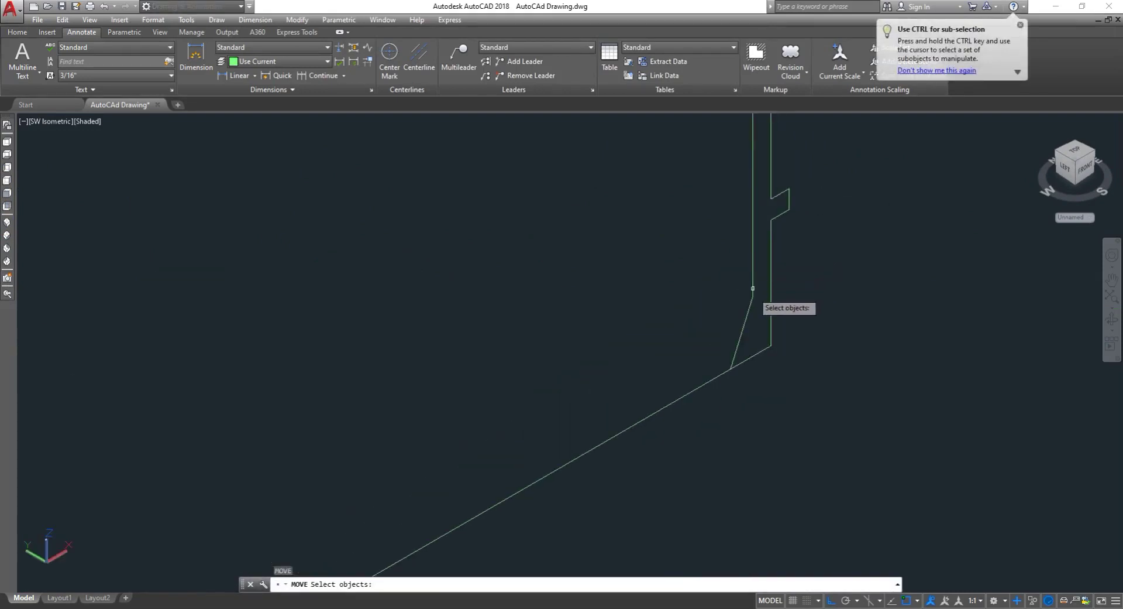
scroll(761, 307, up, 1)
click(769, 333)
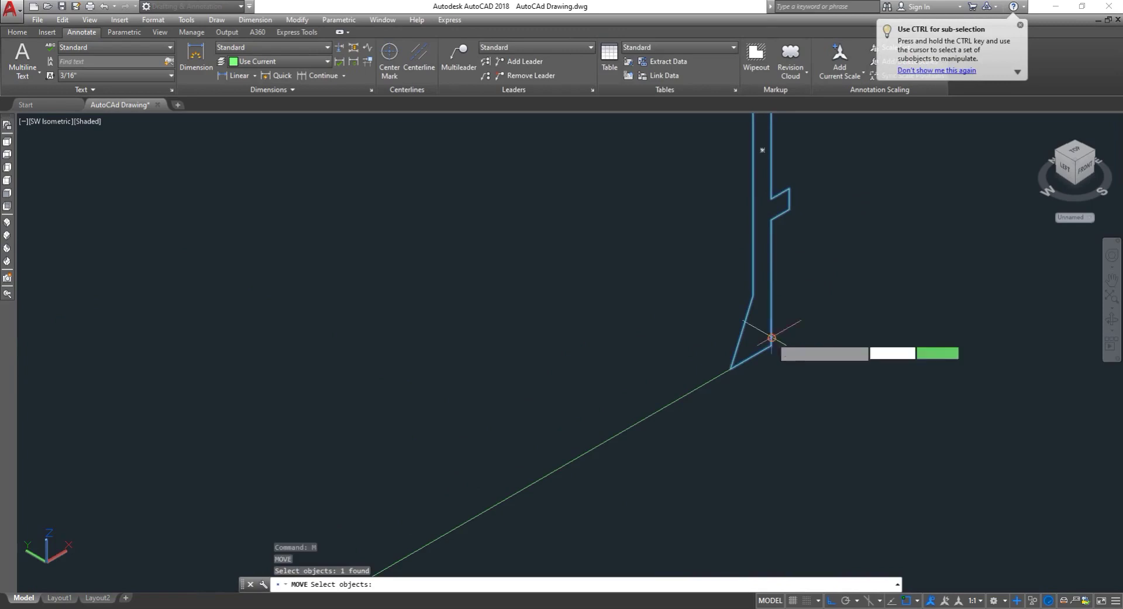
key(Return)
click(773, 346)
scroll(781, 337, down, 5)
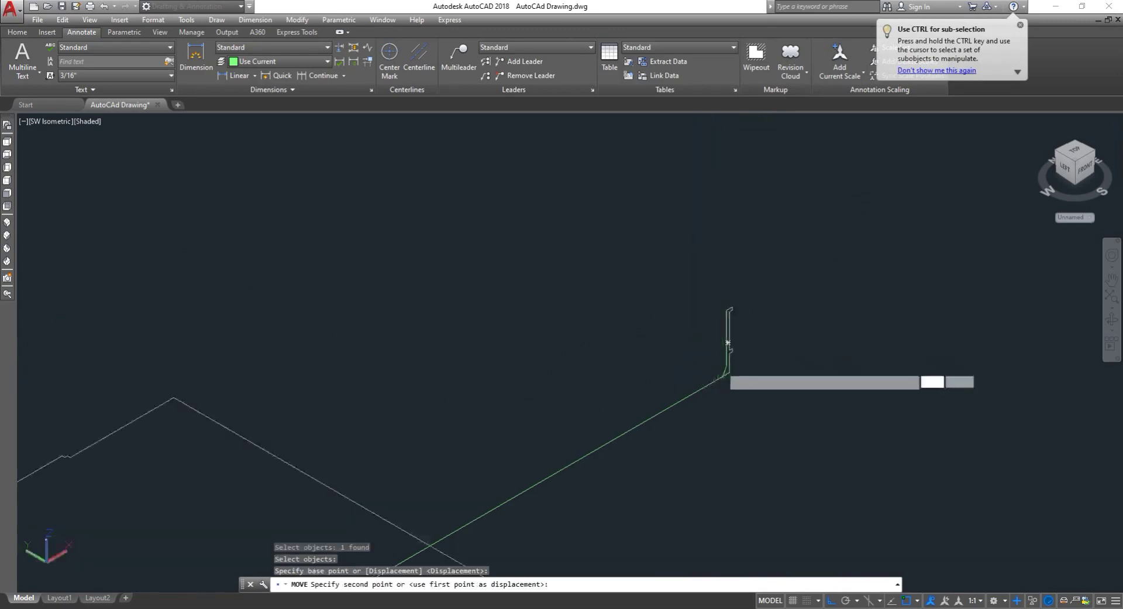
scroll(669, 420, up, 5)
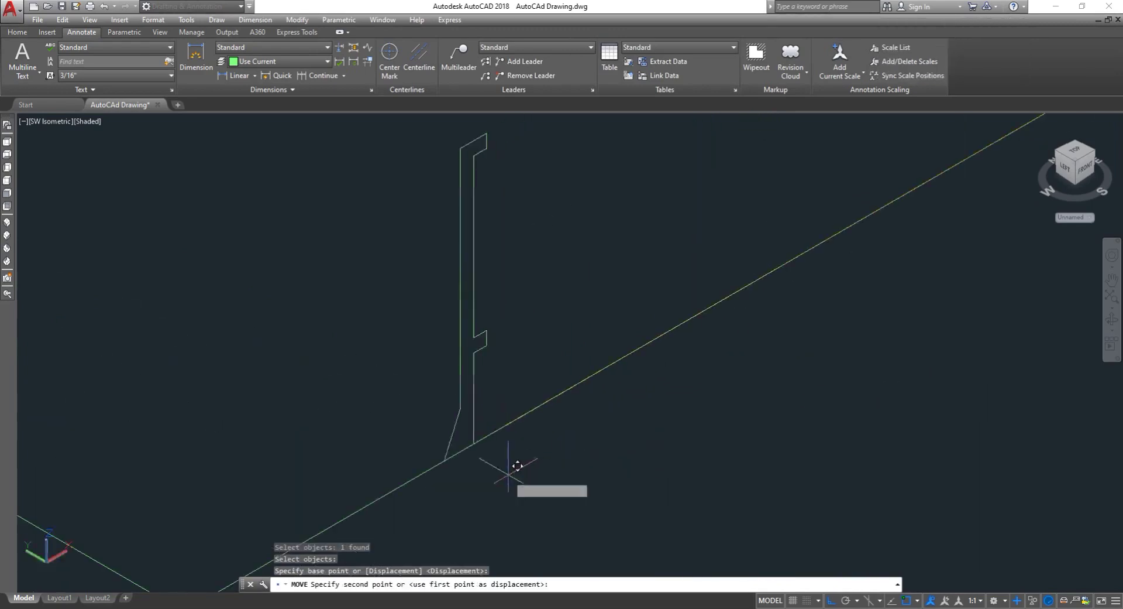
scroll(464, 464, up, 5)
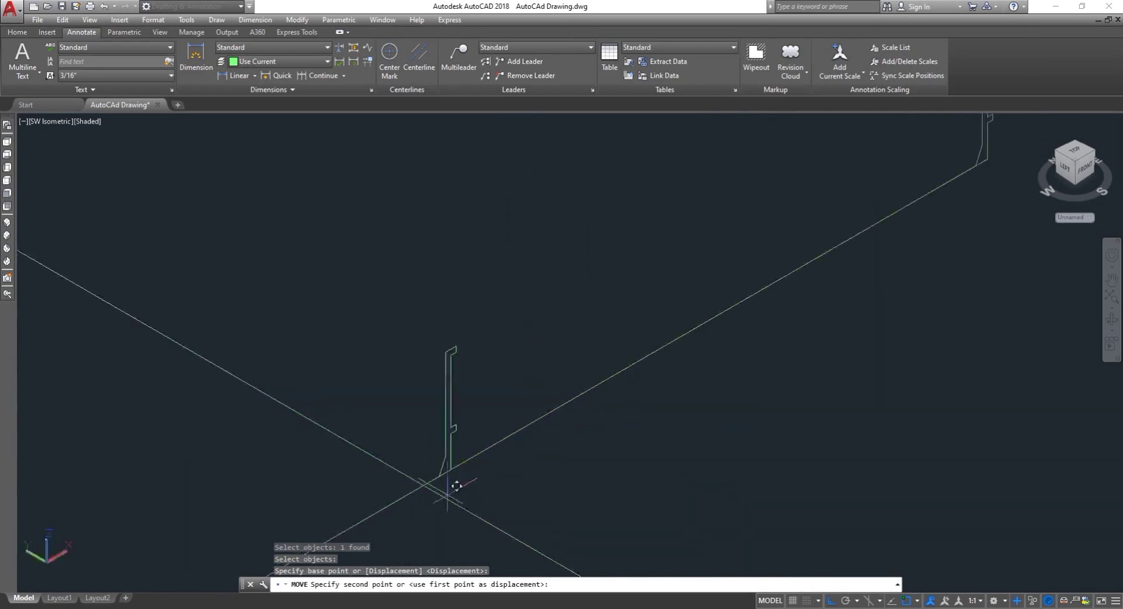
scroll(372, 420, up, 5)
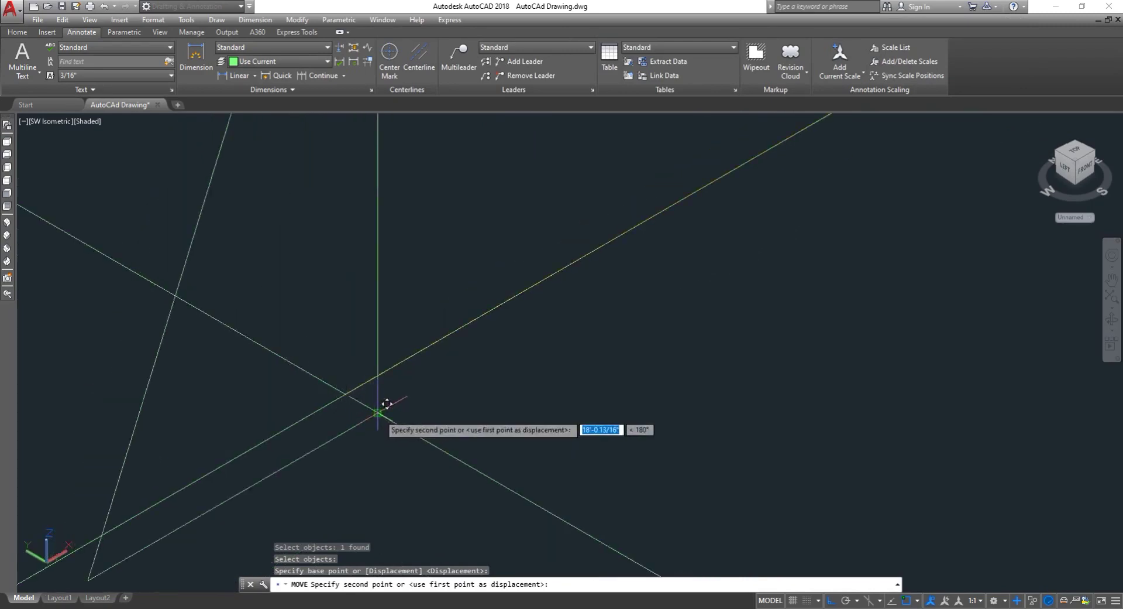
key(Escape)
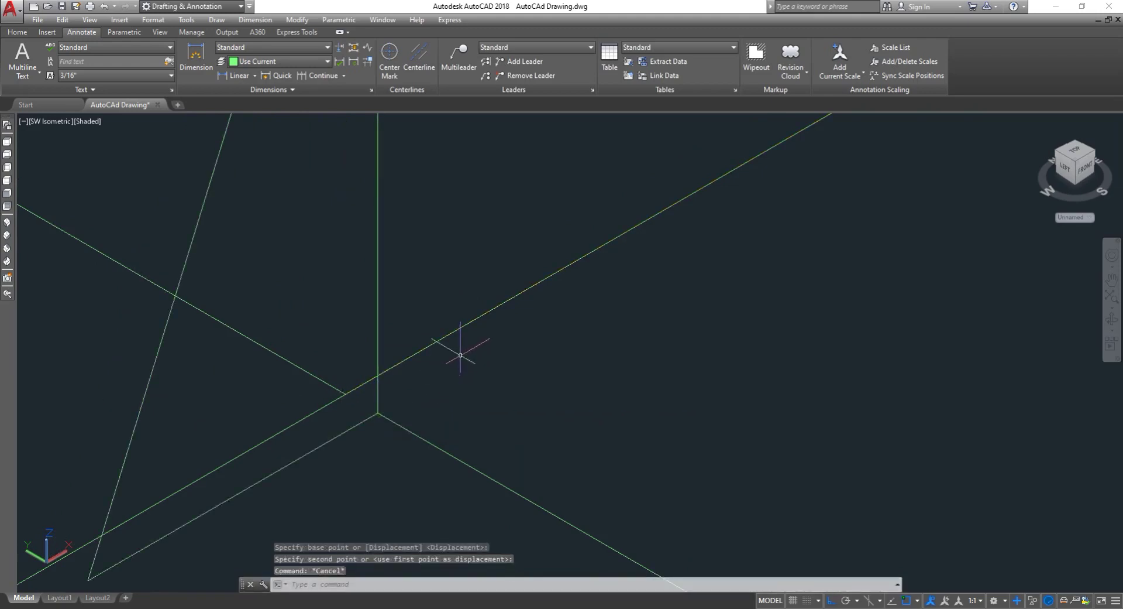
- Erase the long construction base line that crosses the slab outline at the profile's foot
text(r)
key(BackSpace)
key(Return)
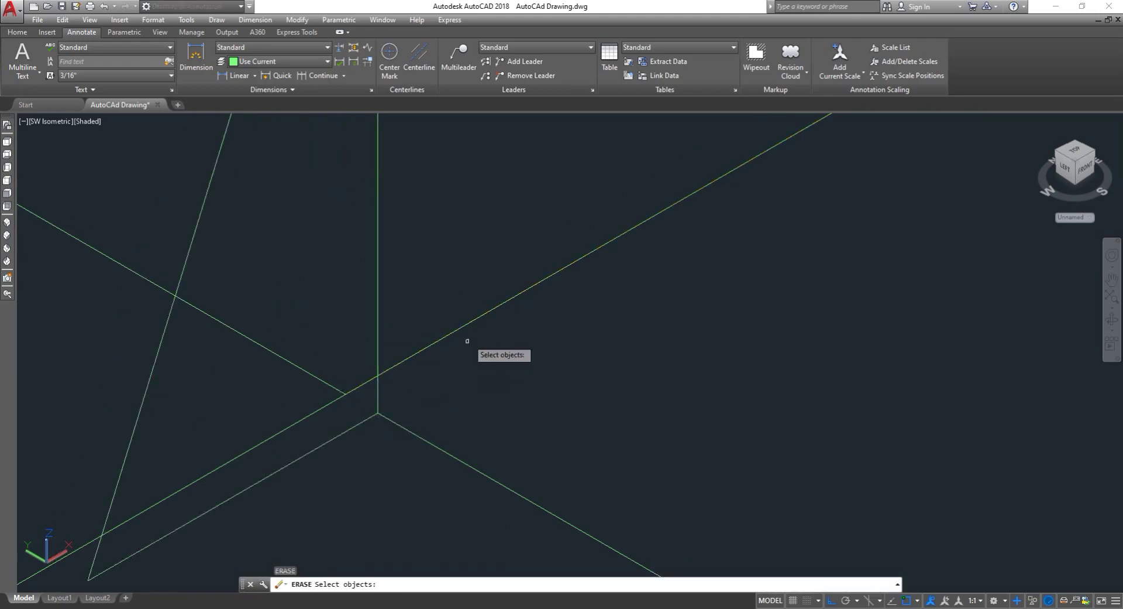
click(459, 328)
key(Return)
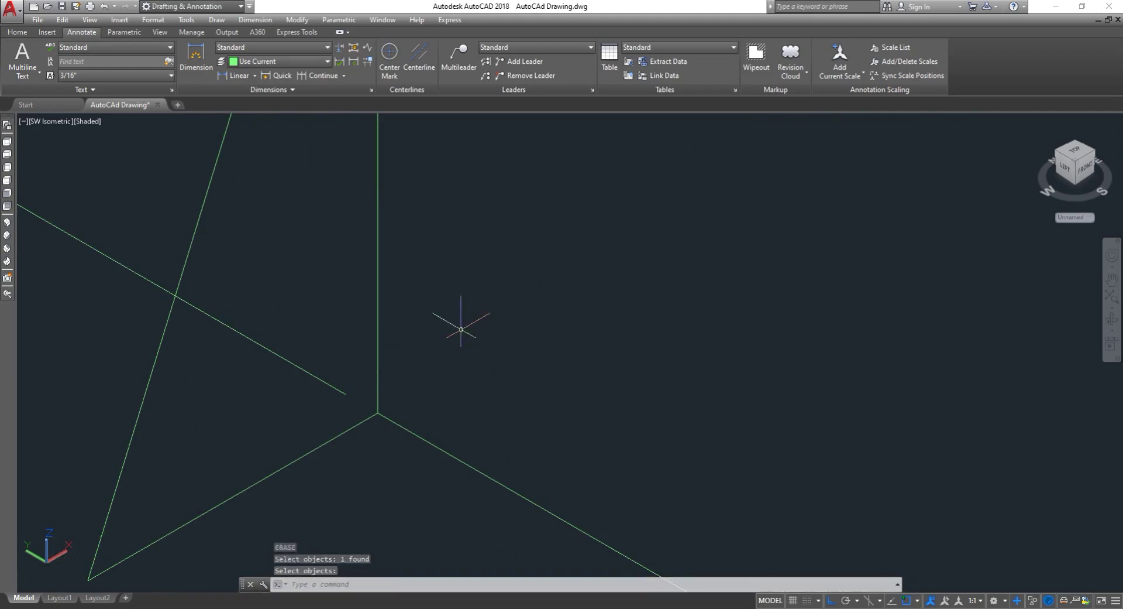
scroll(460, 329, down, 3)
scroll(450, 389, down, 3)
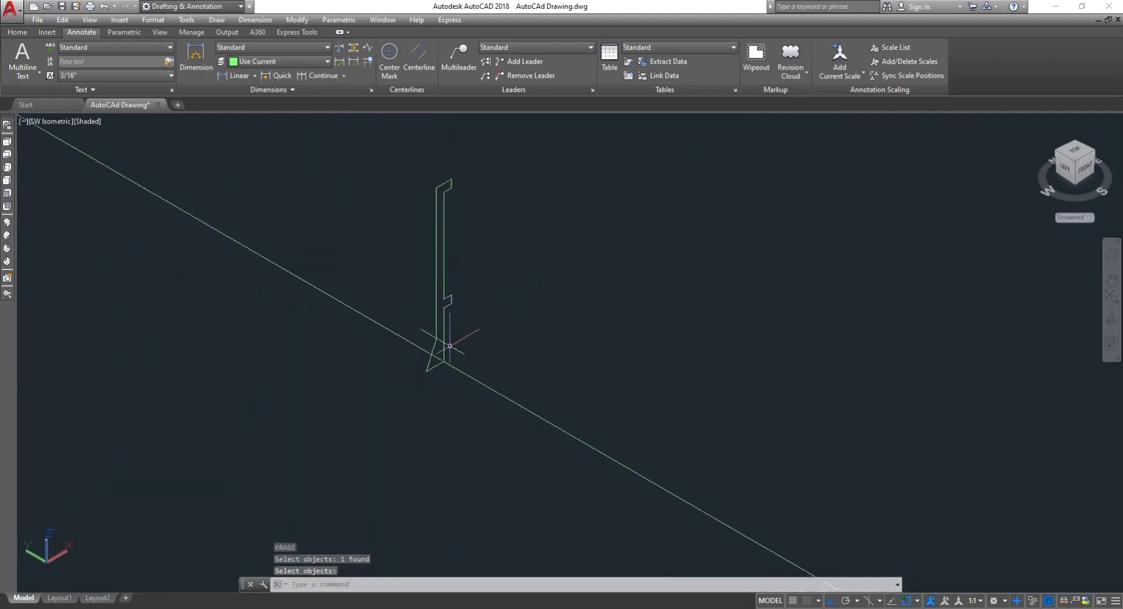
key(Escape)
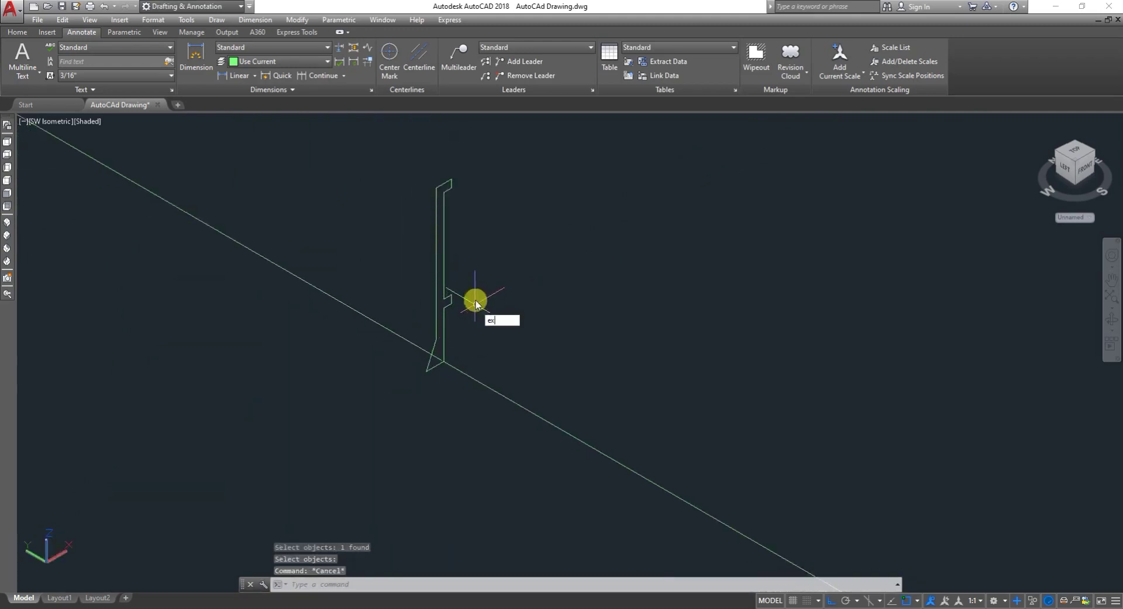
text(ex)
key(Return)
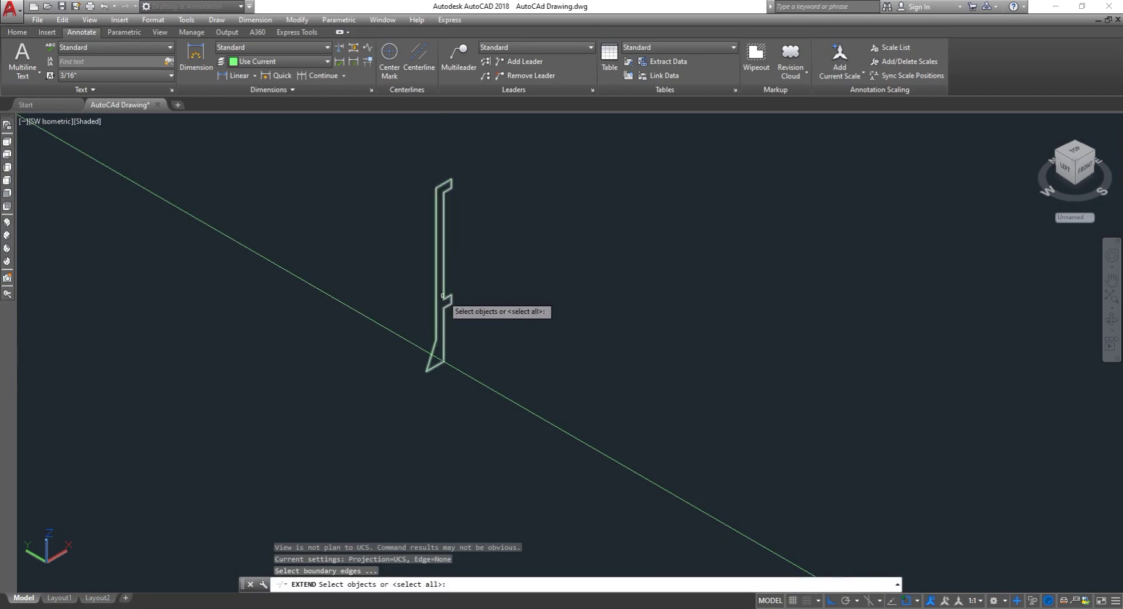
click(443, 296)
key(Return)
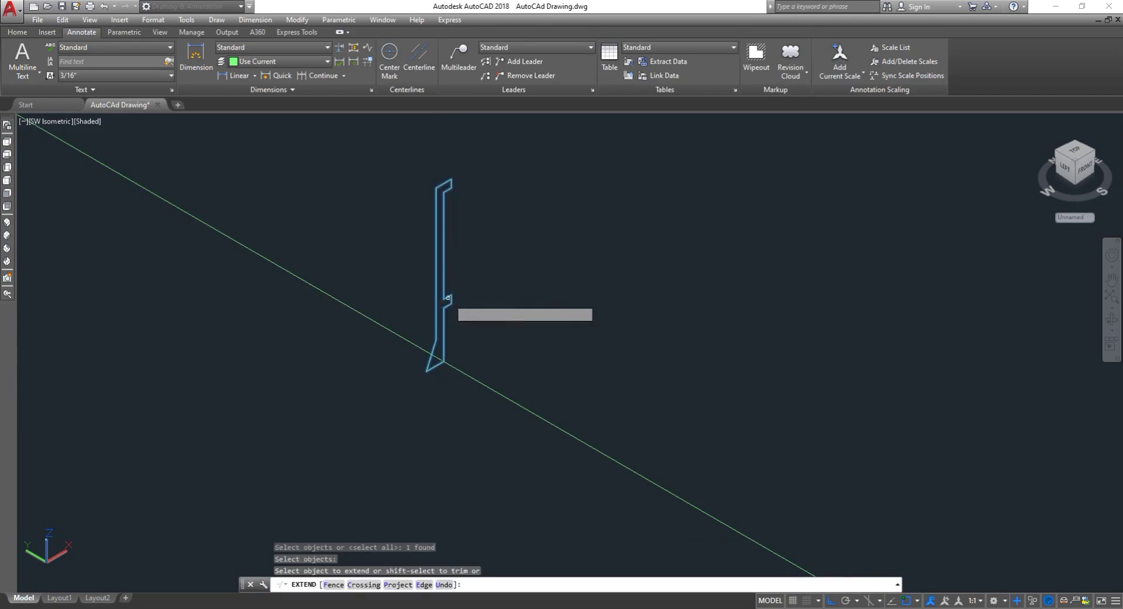
right_click(449, 298)
click(462, 304)
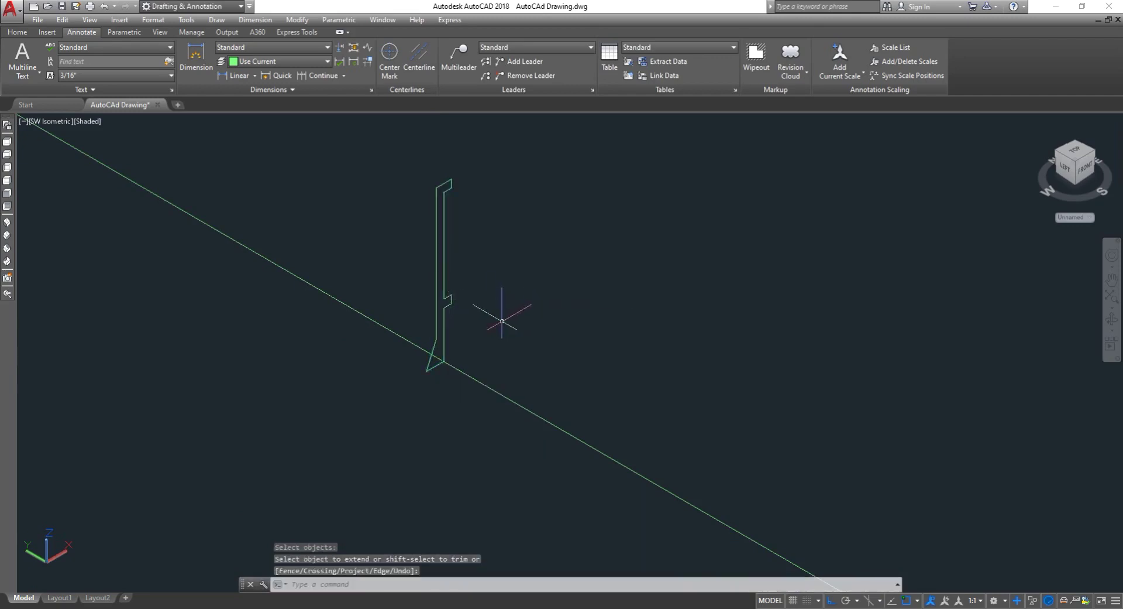
key(Escape)
key(Escape)
key(Escape)
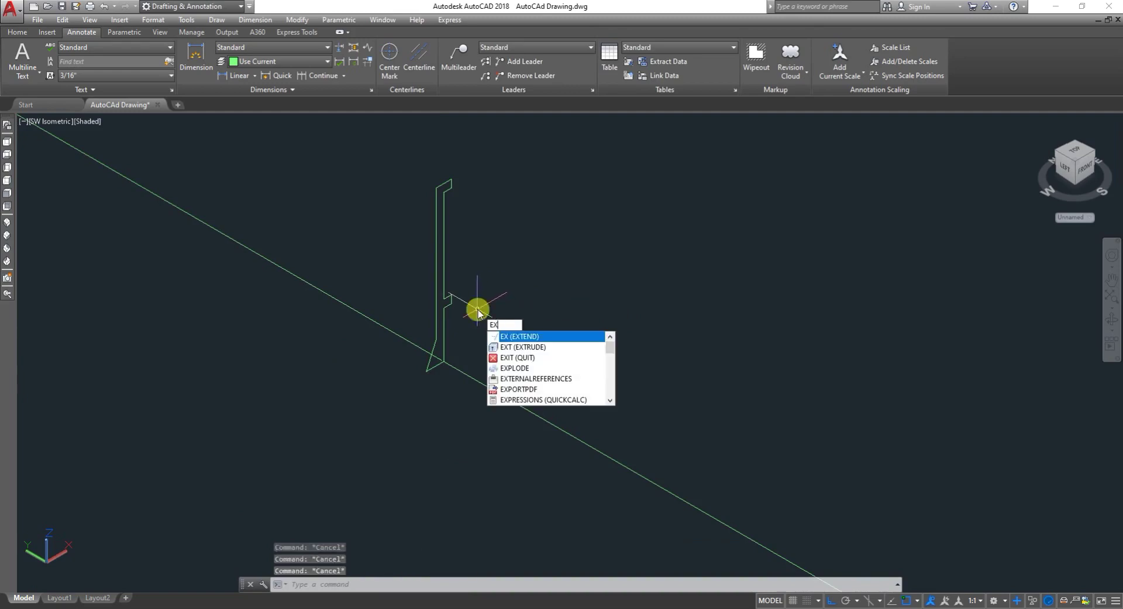
key(Return)
click(445, 292)
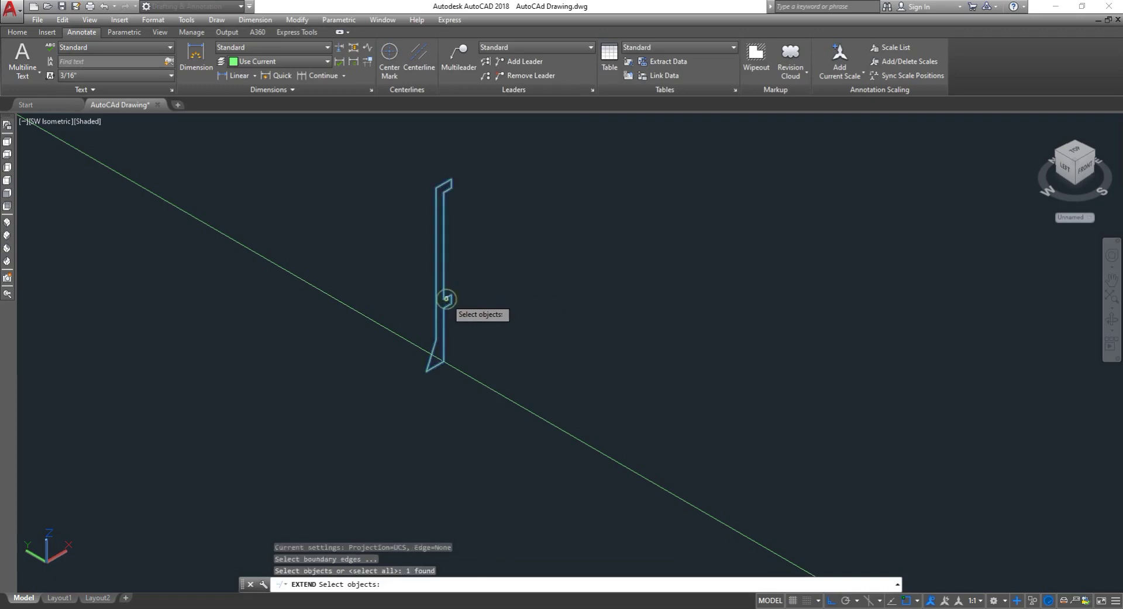
key(Return)
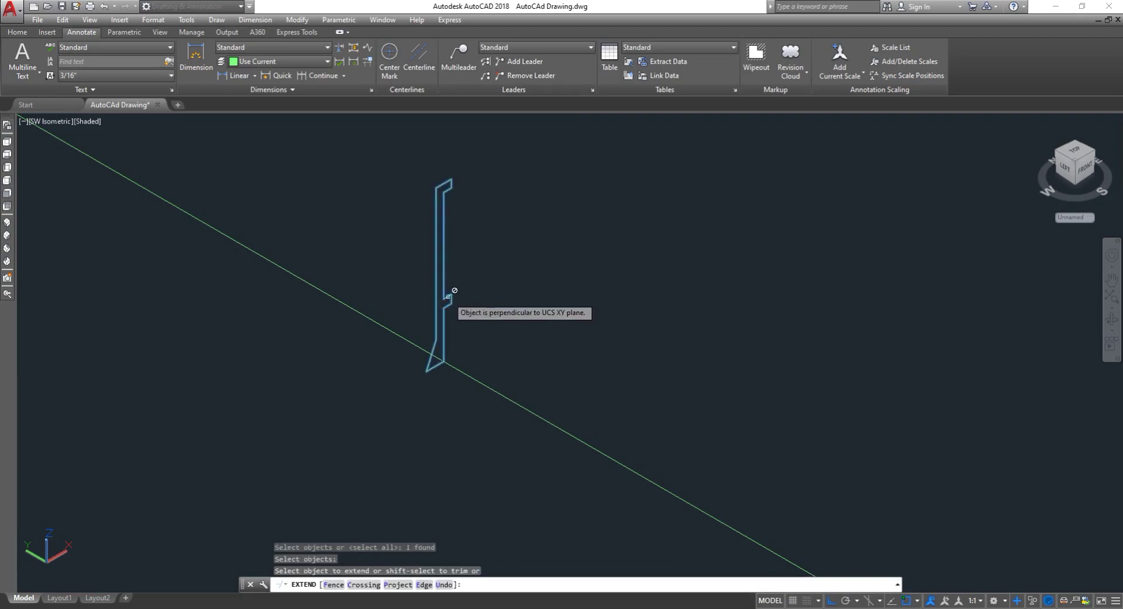
right_click(455, 300)
click(472, 305)
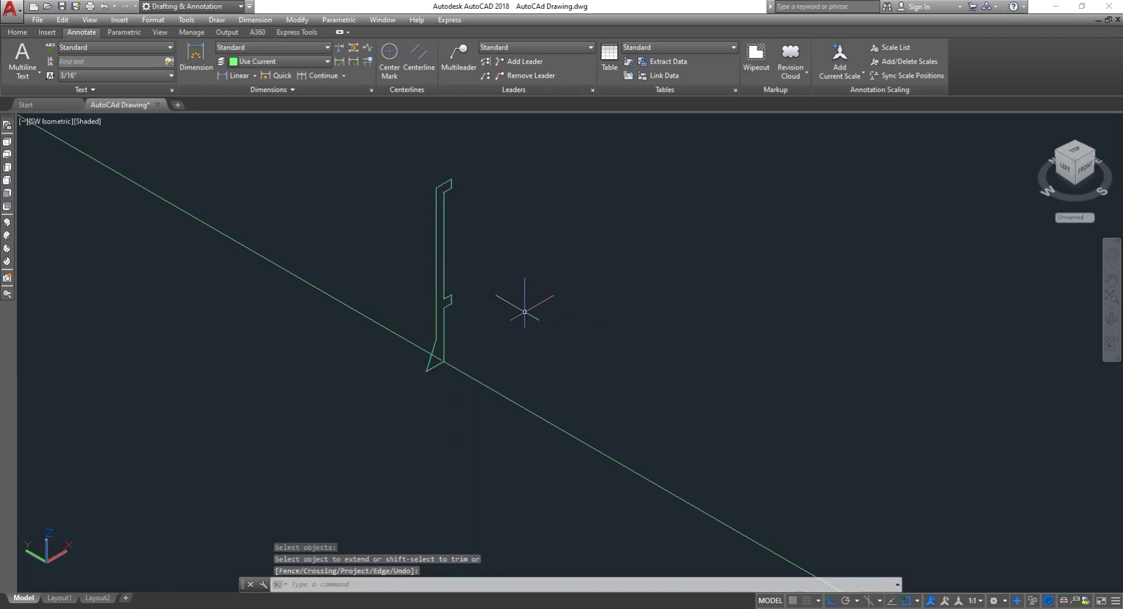
key(Escape)
- Select the wall profile and examine its top lip, ledge and base corner for continuity, including where it meets the slab outline
scroll(442, 246, up, 5)
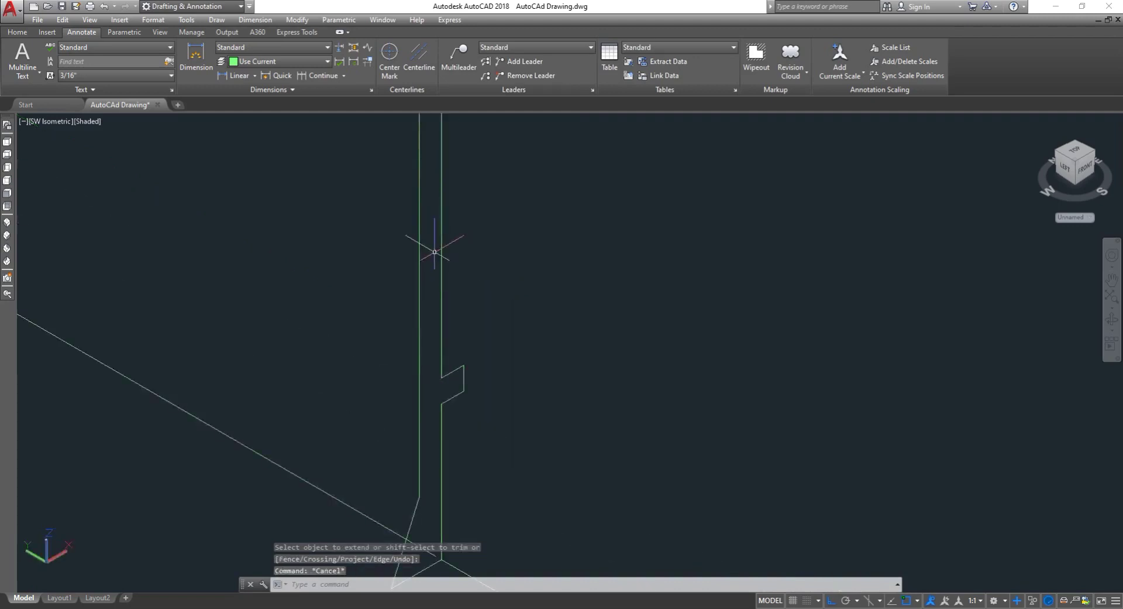
click(419, 266)
scroll(419, 266, down, 3)
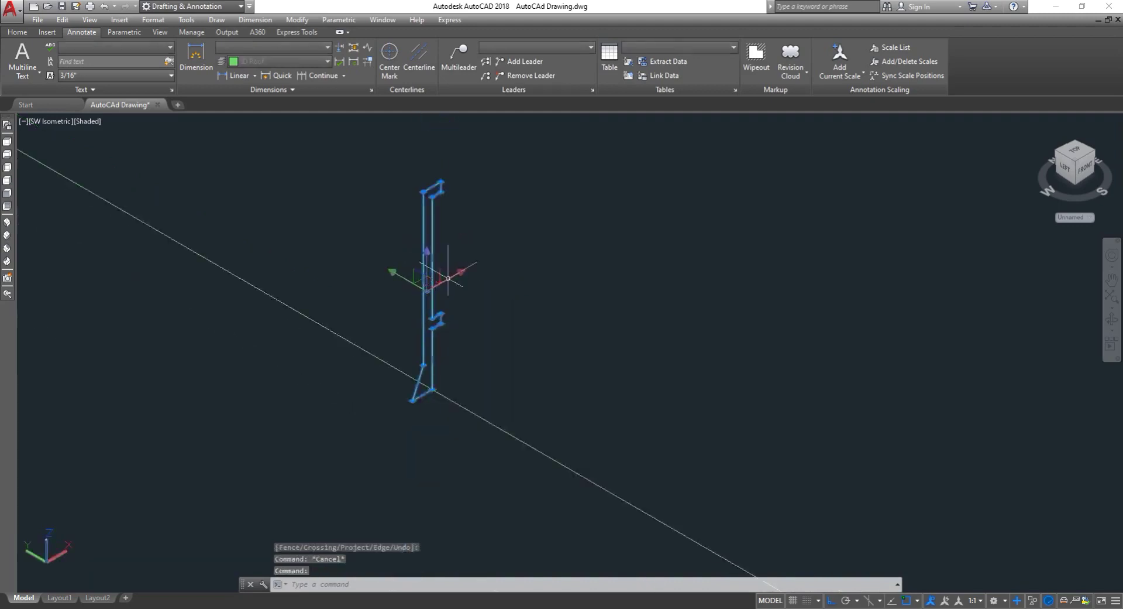
scroll(430, 188, up, 3)
scroll(430, 188, up, 1)
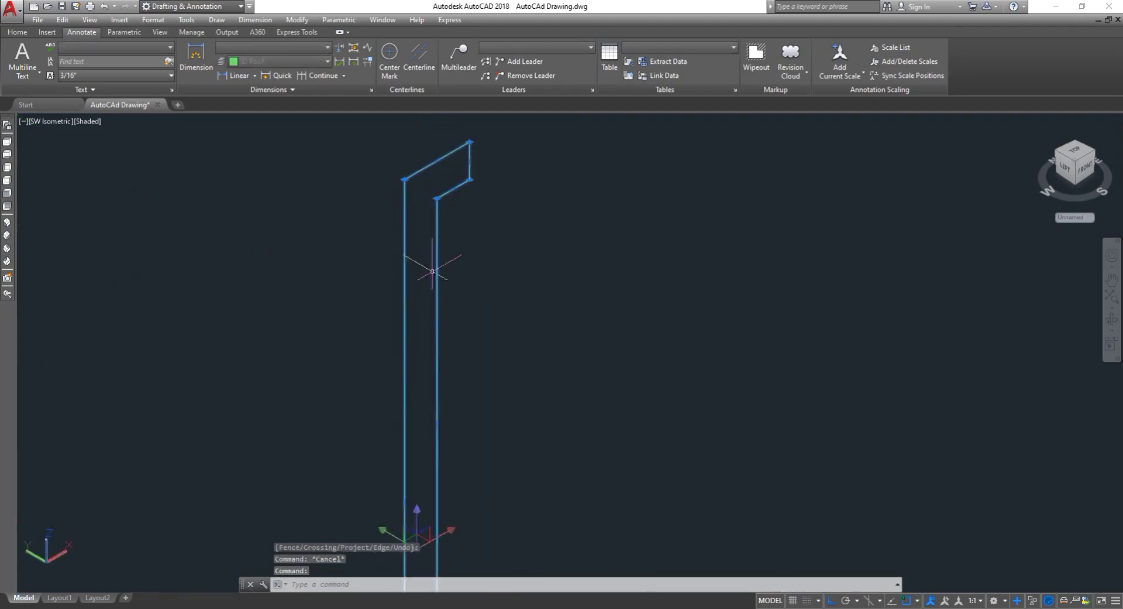
scroll(437, 410, down, 6)
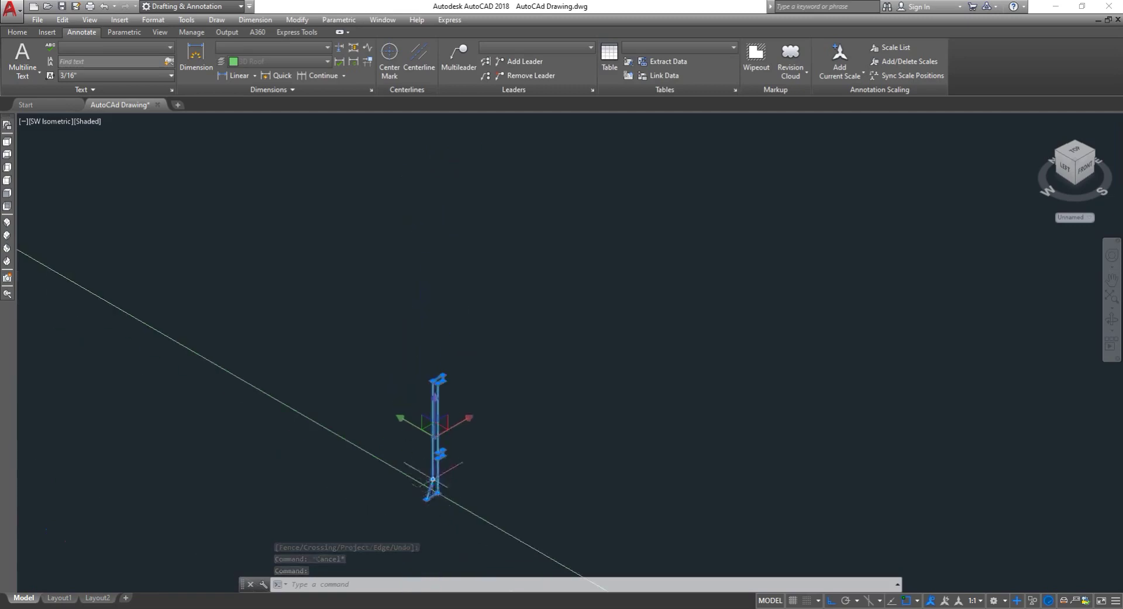
scroll(436, 474, up, 10)
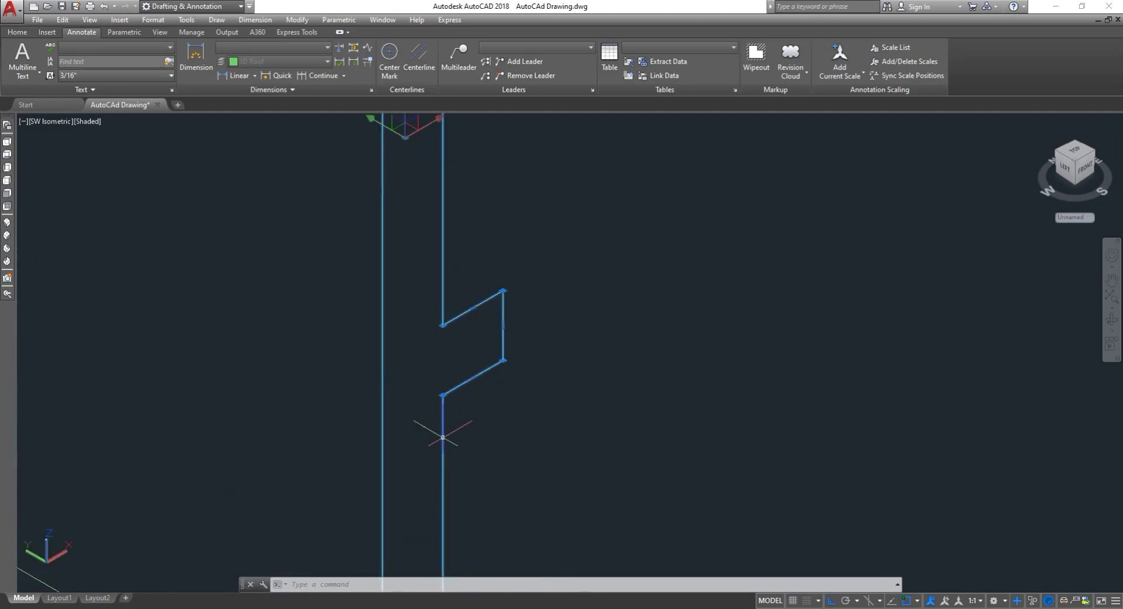
scroll(443, 437, down, 5)
scroll(427, 275, up, 1)
scroll(427, 326, down, 4)
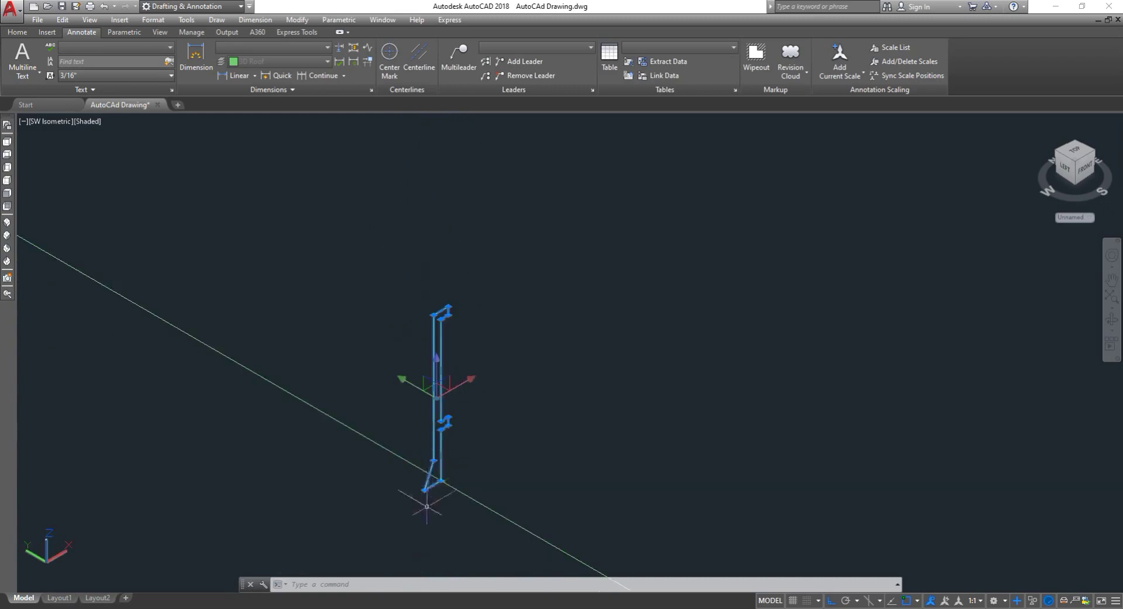
scroll(426, 506, up, 5)
scroll(485, 391, up, 2)
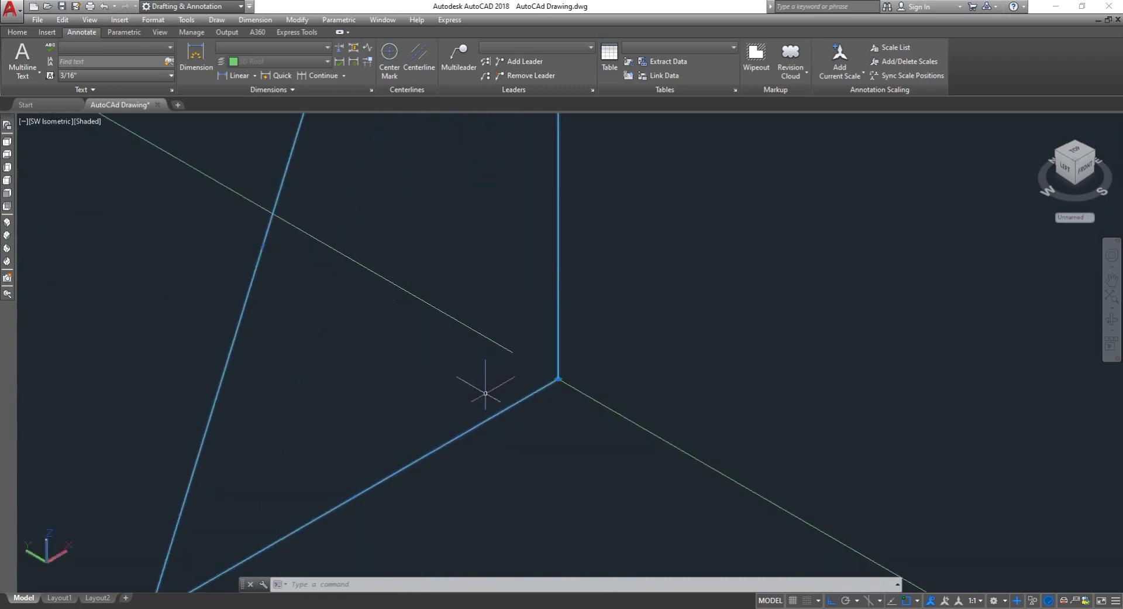
scroll(494, 393, down, 6)
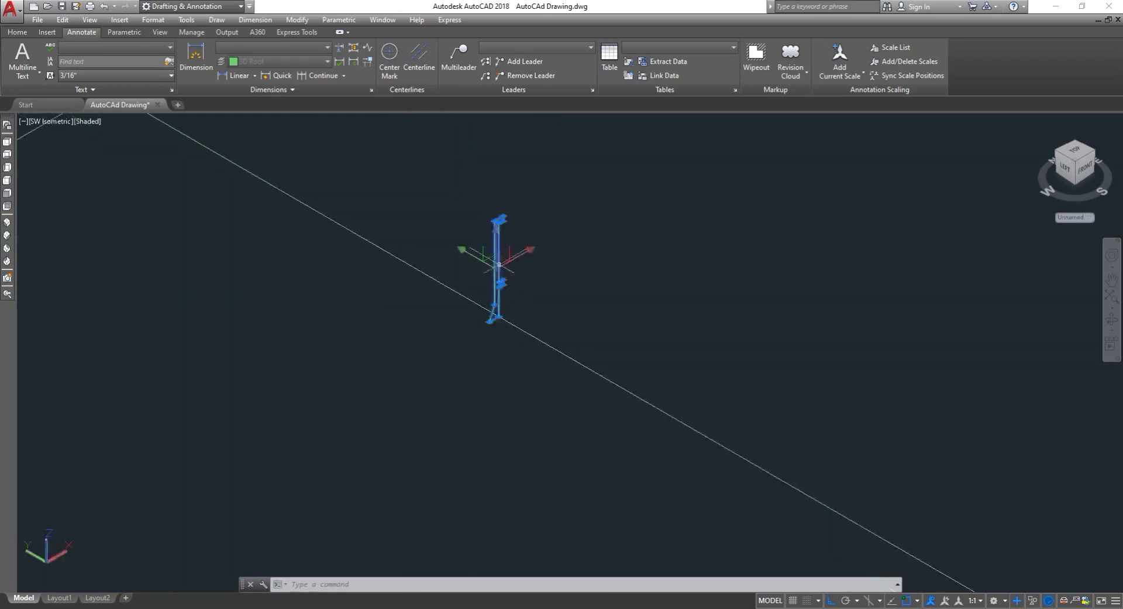
scroll(491, 252, up, 3)
key(Escape)
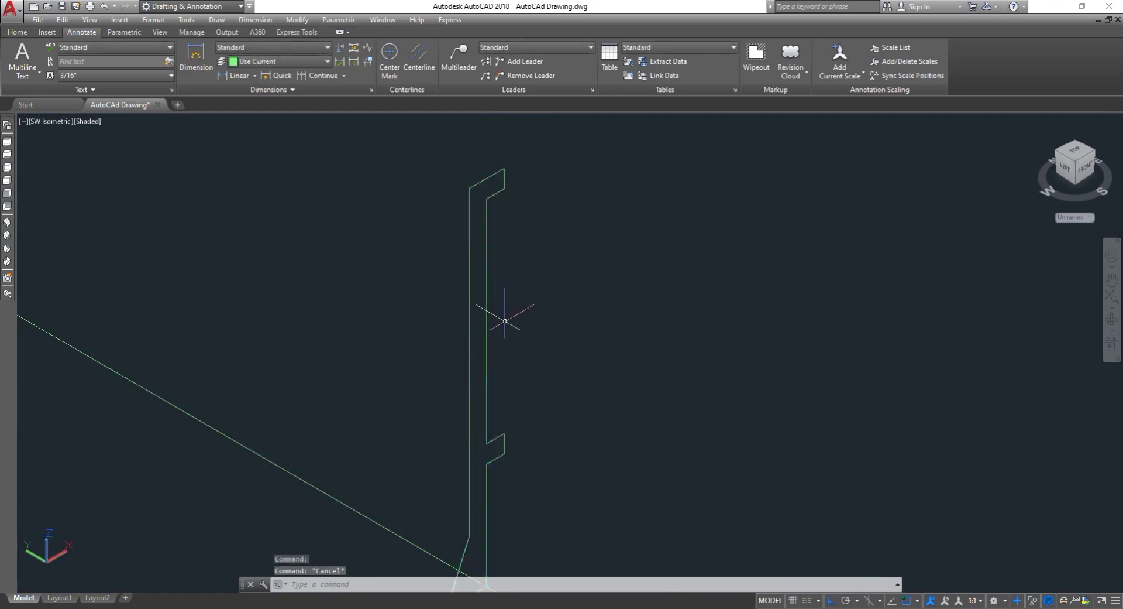
- Try to extrude the wall profile with the Path option, using the slab outline edge at its foot as the path
key(Return)
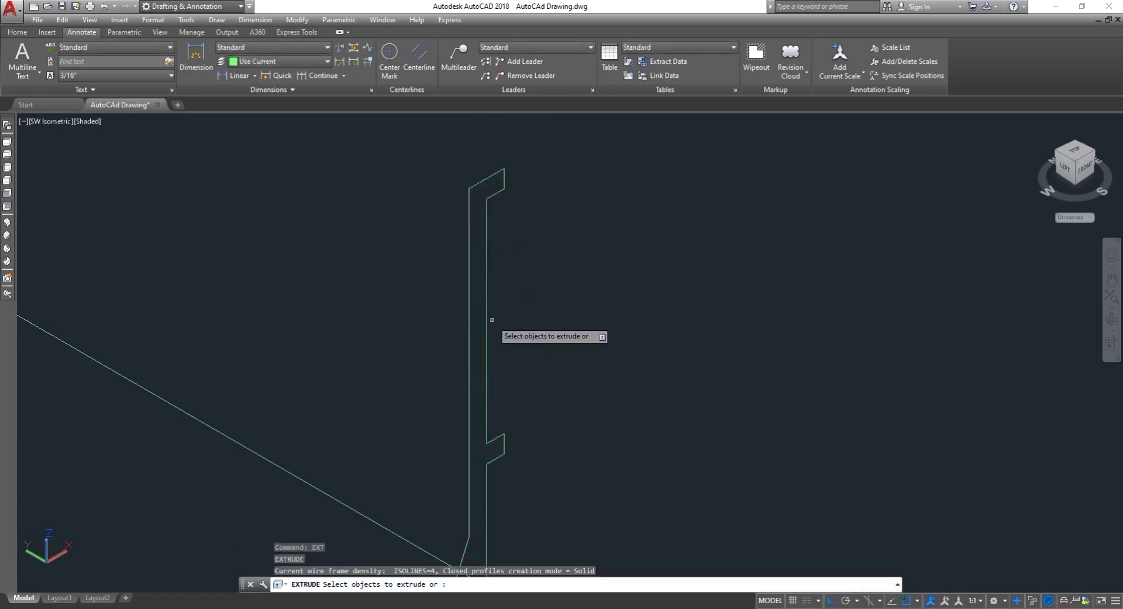
click(486, 324)
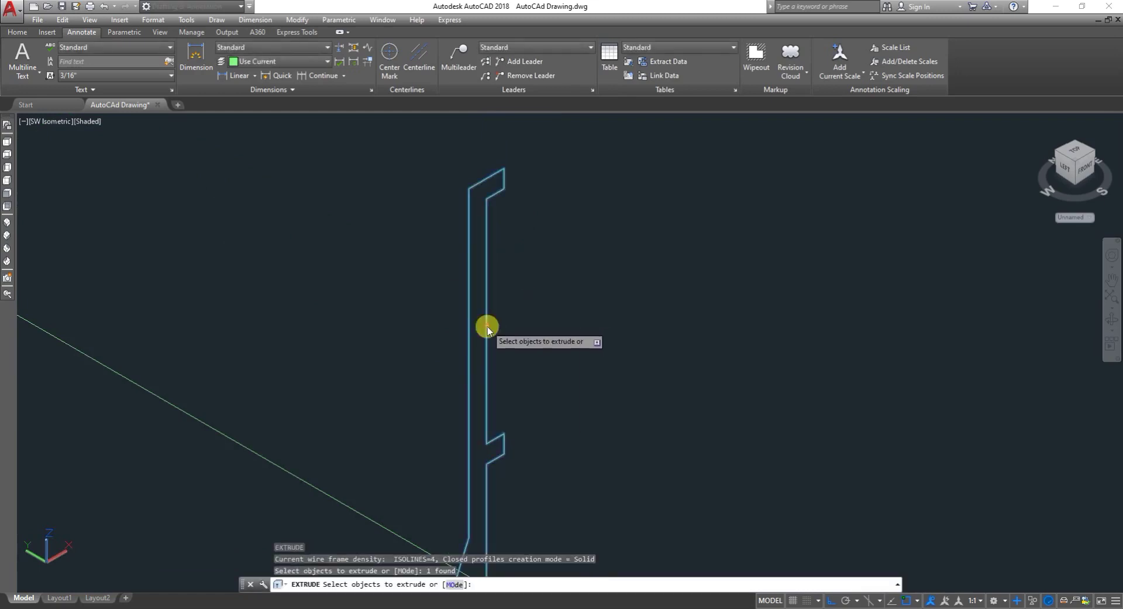
right_click(487, 330)
click(515, 329)
shift+middle_drag(577, 318, 647, 363)
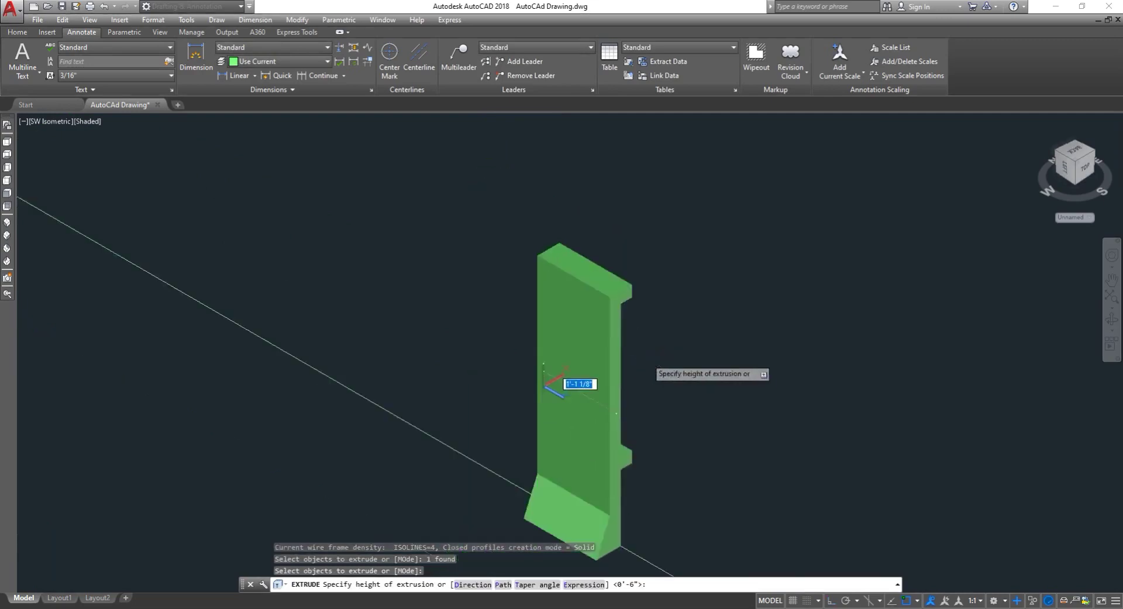
scroll(651, 358, down, 6)
scroll(721, 415, up, 3)
scroll(685, 404, down, 5)
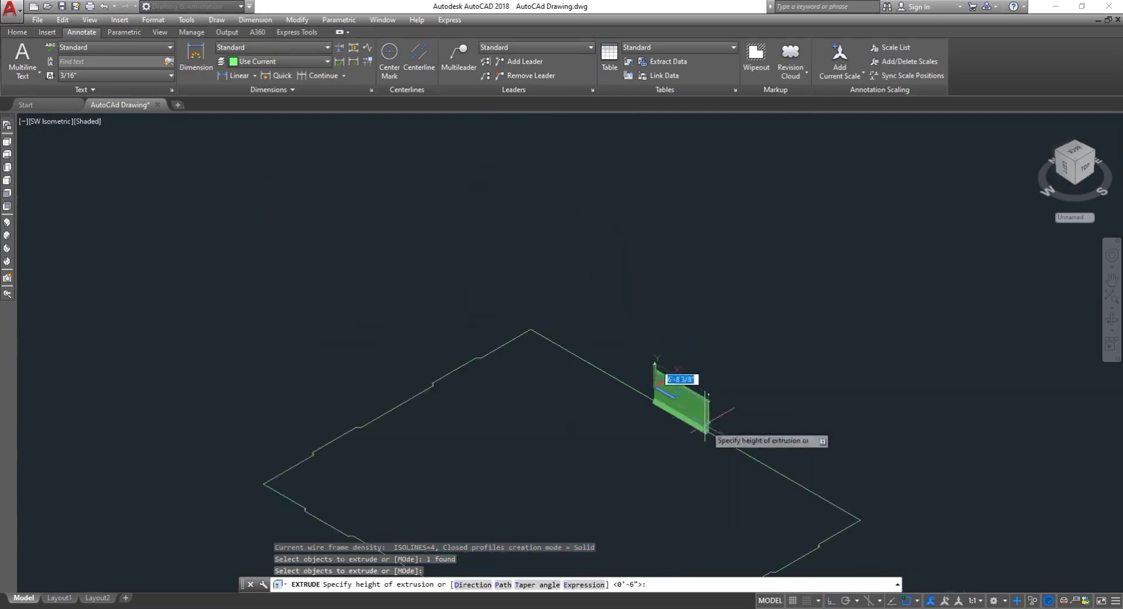
scroll(706, 432, up, 4)
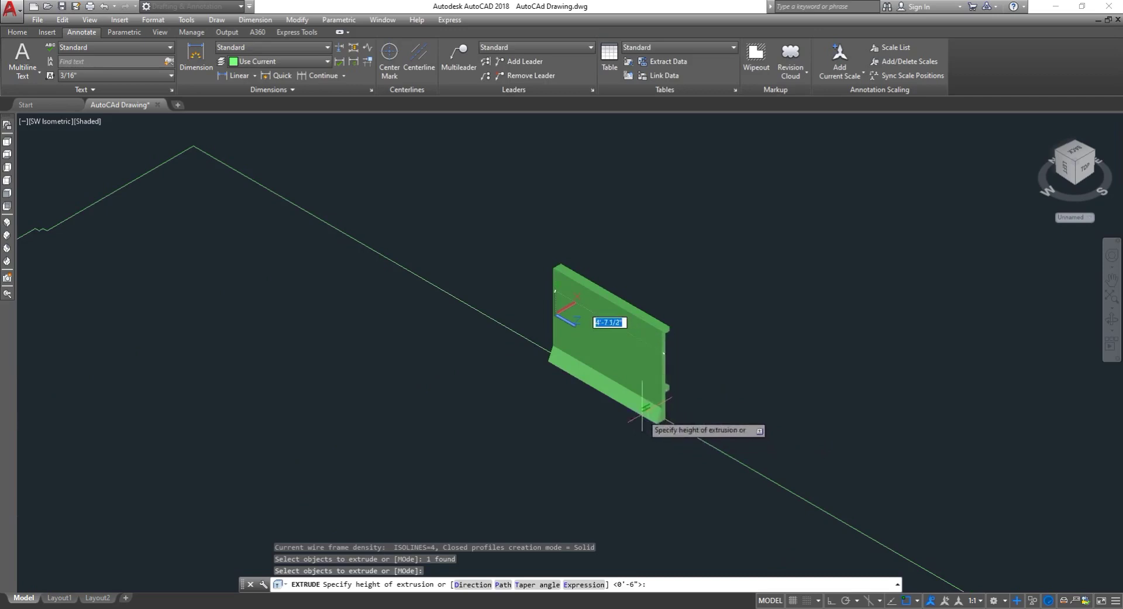
scroll(646, 422, down, 4)
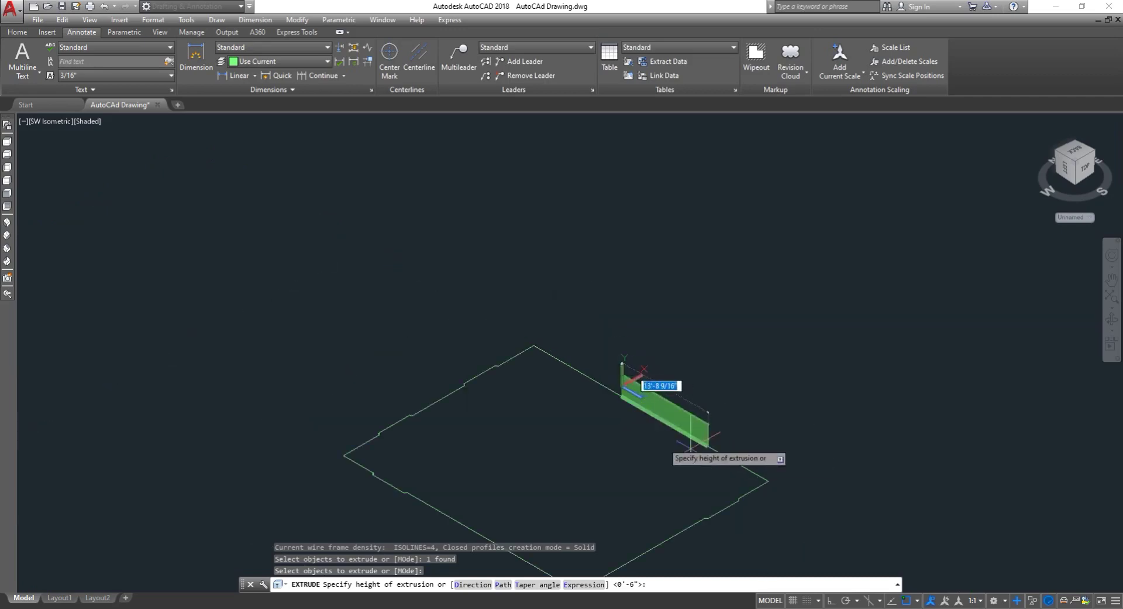
scroll(643, 422, up, 6)
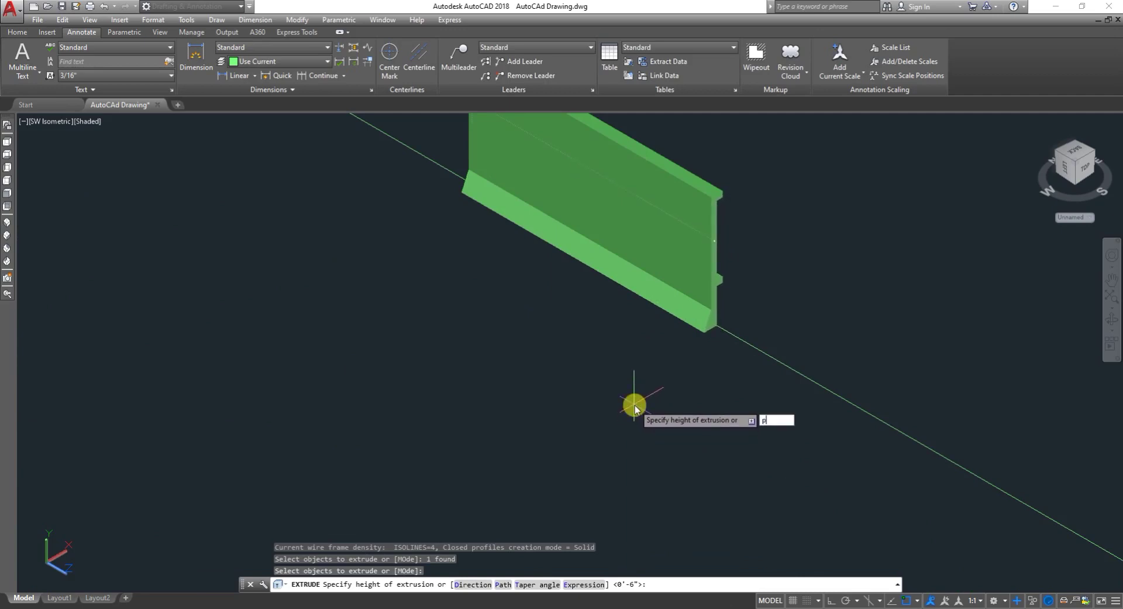
key(Return)
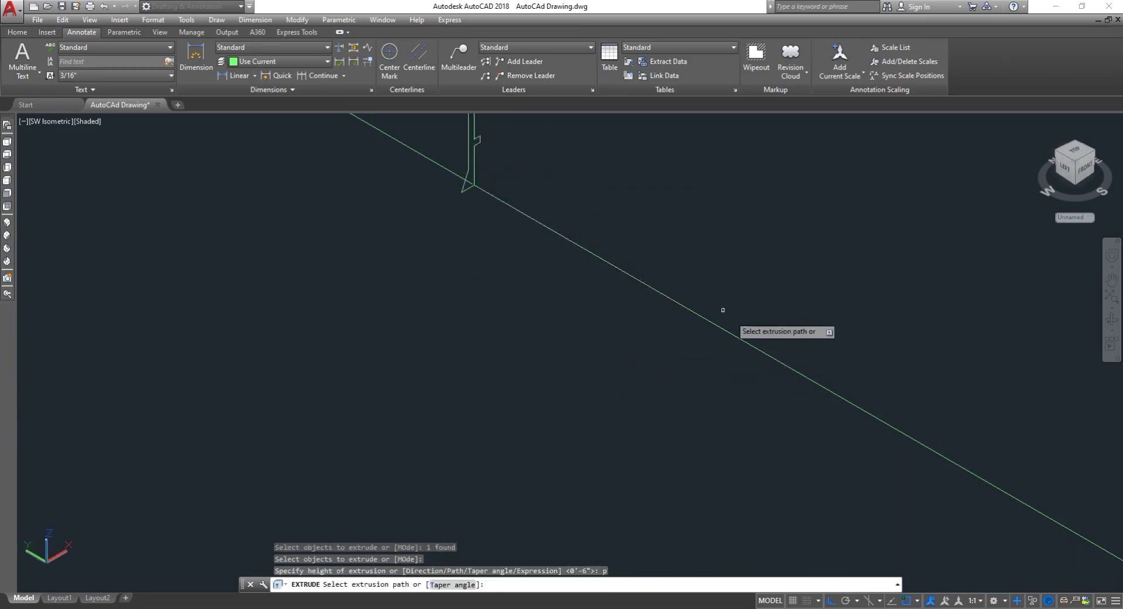
click(730, 333)
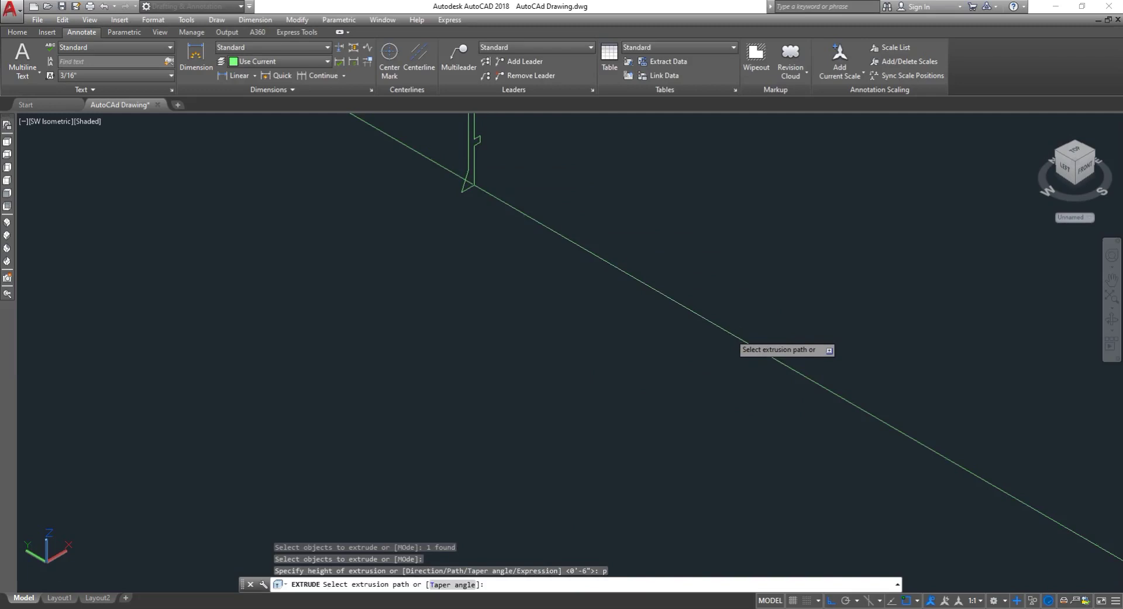
scroll(678, 344, down, 2)
scroll(676, 286, down, 2)
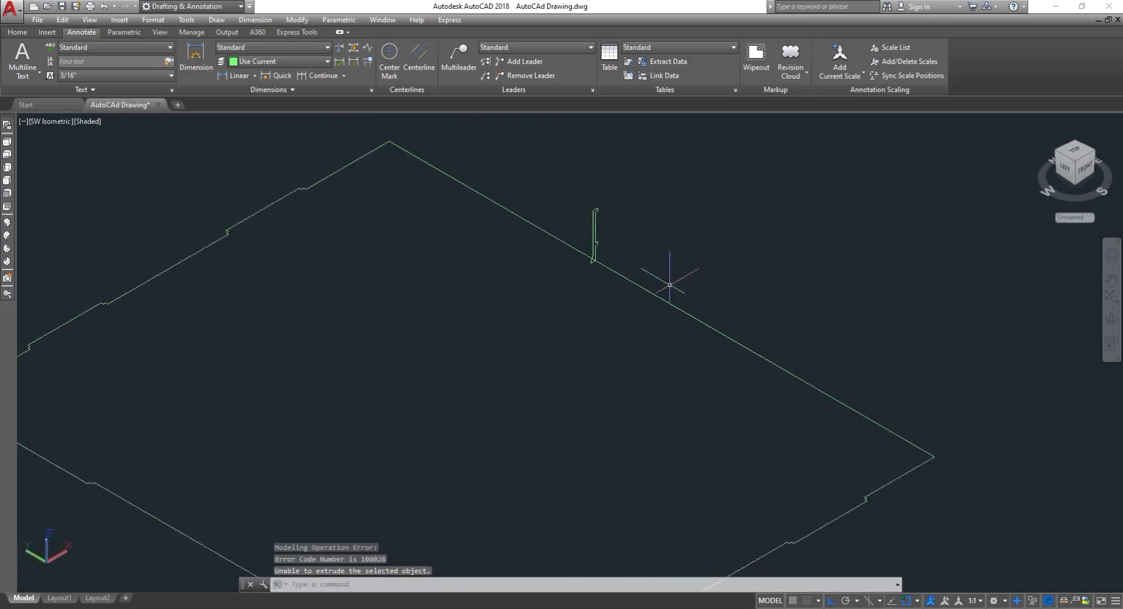
scroll(632, 298, up, 3)
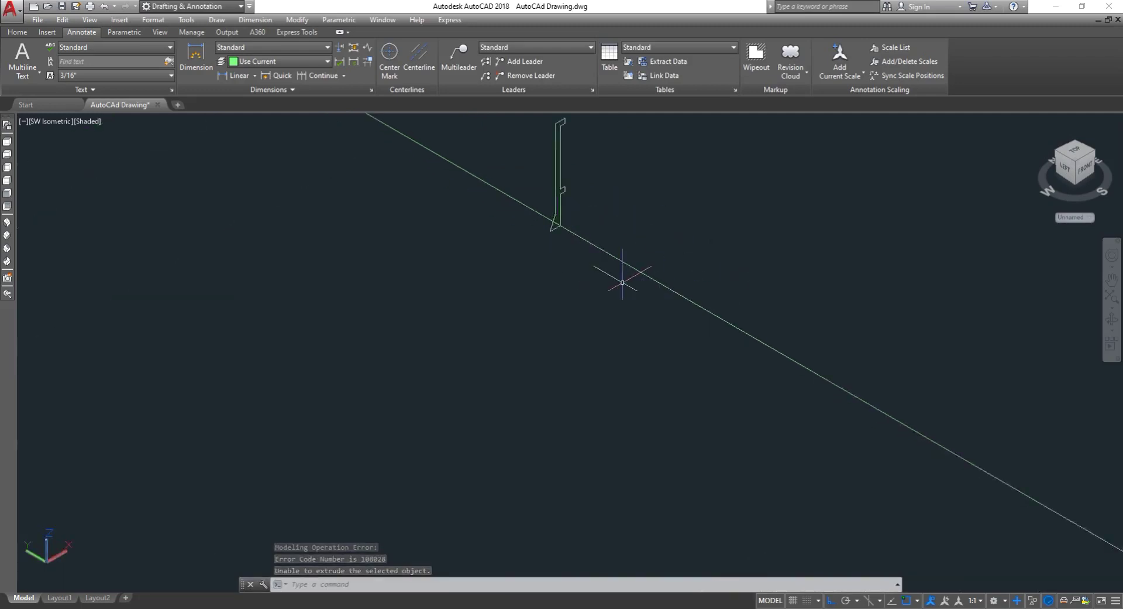
scroll(624, 280, down, 4)
scroll(624, 241, up, 3)
key(Escape)
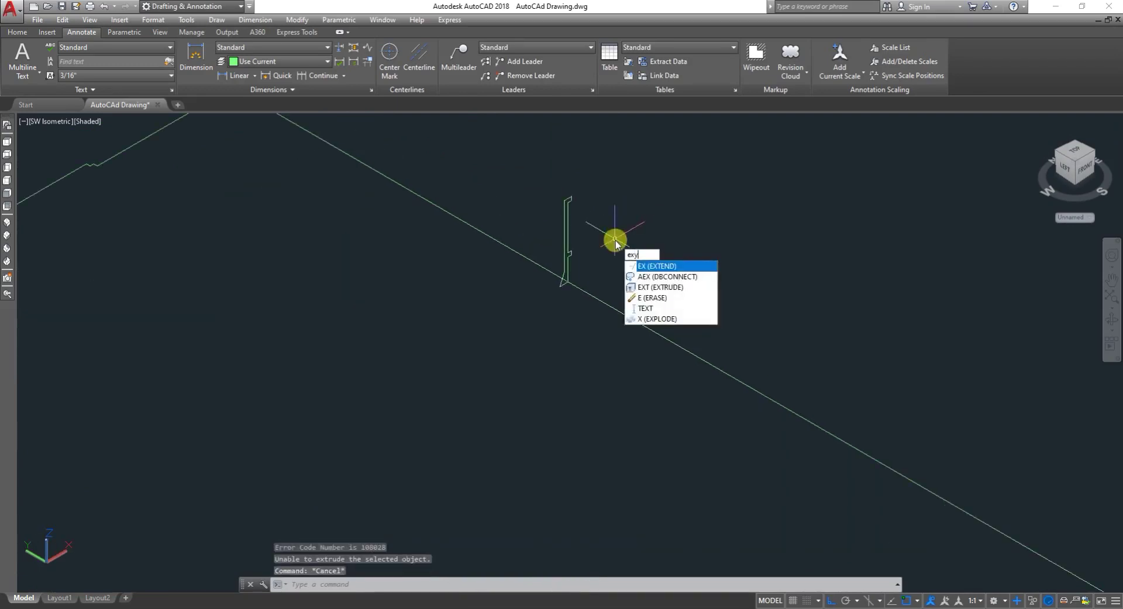
- Retry the path extrusion of the wall profile, picking the outline edge close to the profile's base as the path
key(BackSpace)
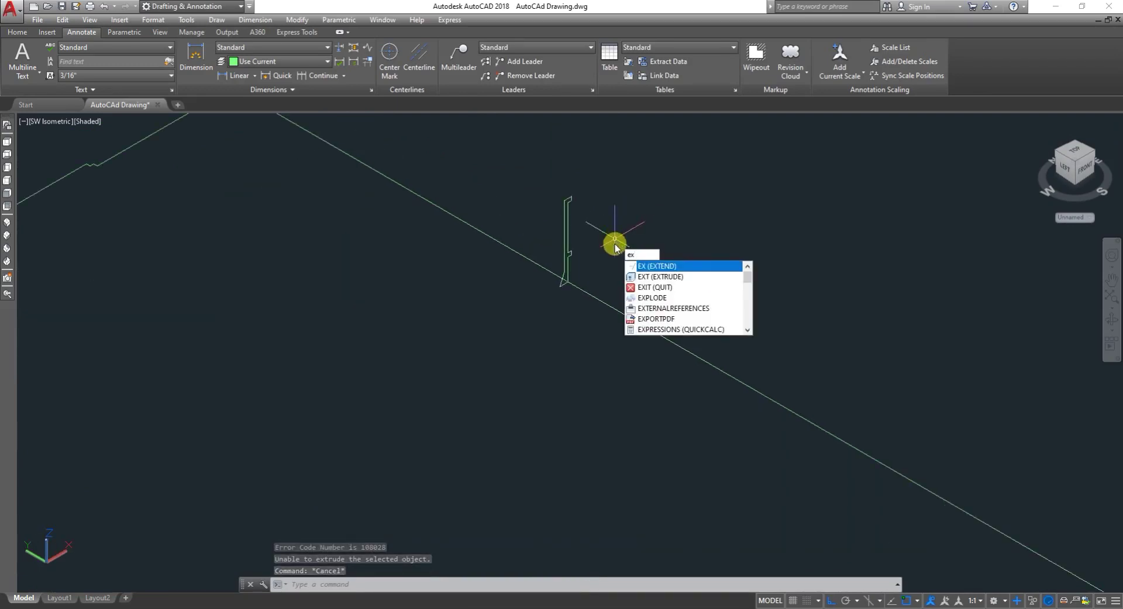
text(t)
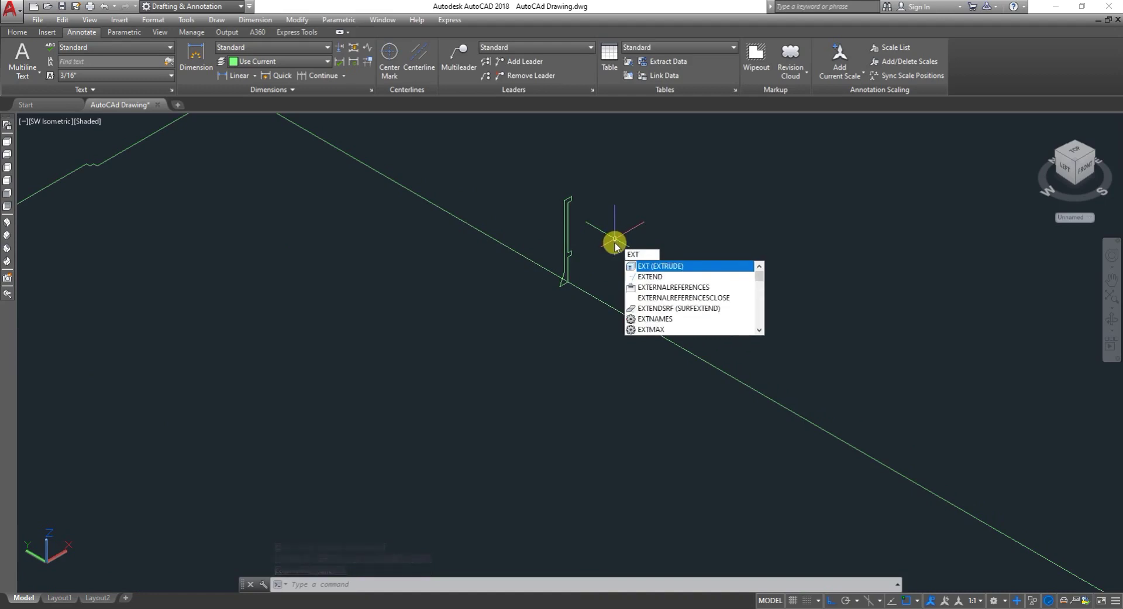
key(Return)
click(565, 242)
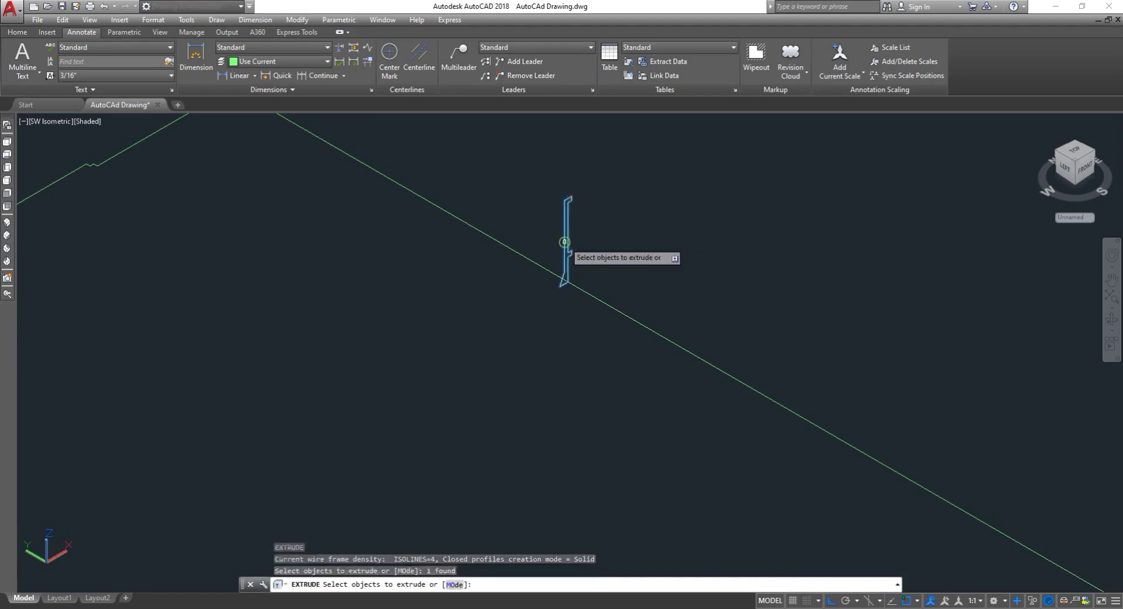
right_click(568, 246)
click(589, 250)
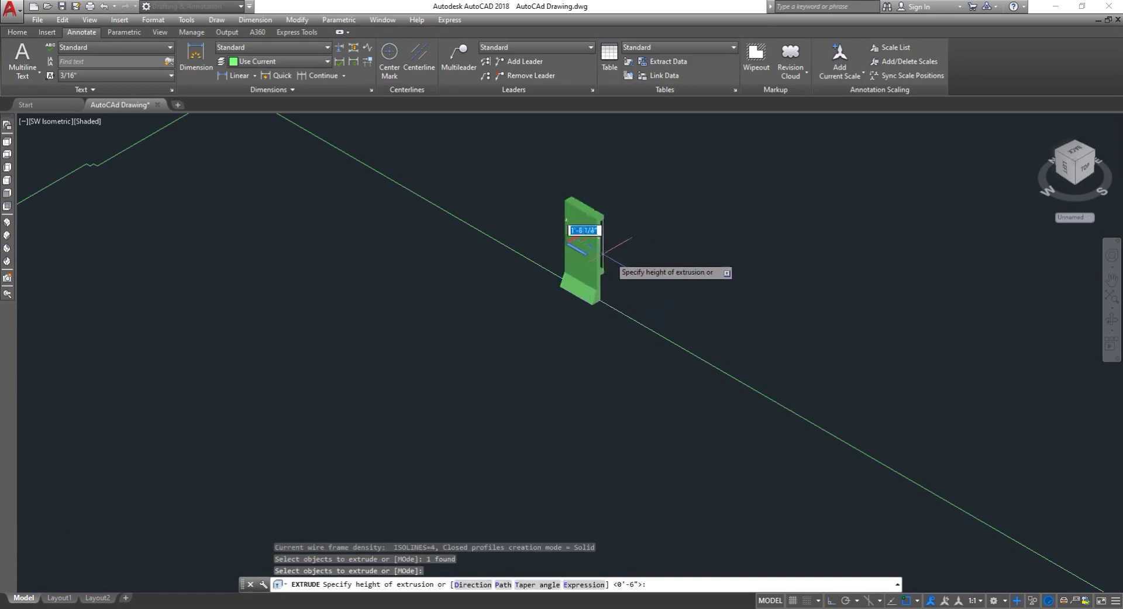
text(p)
key(Return)
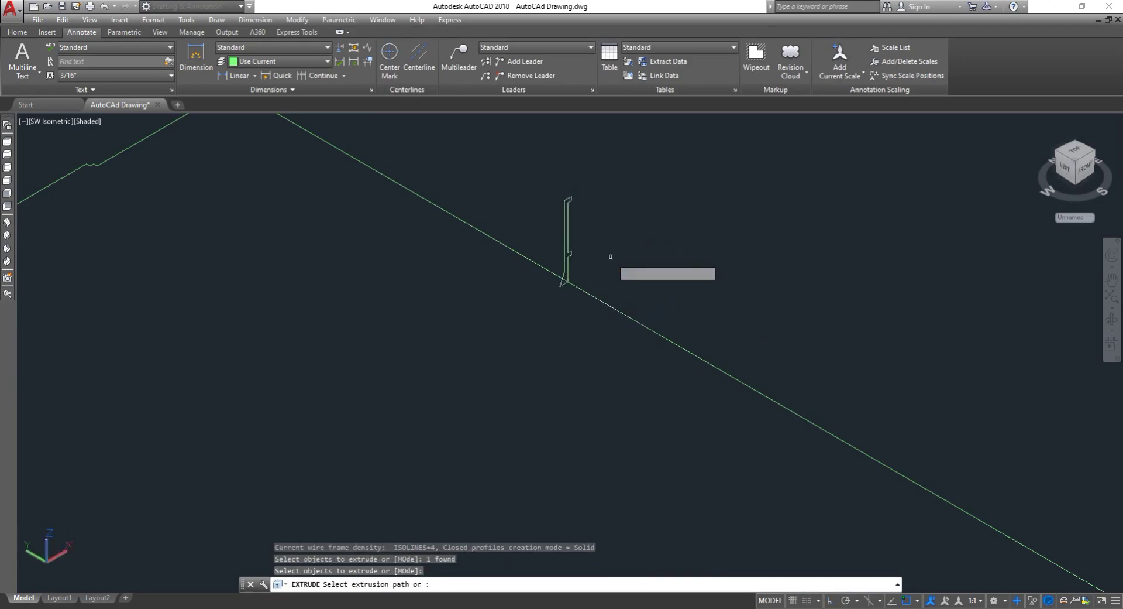
click(632, 316)
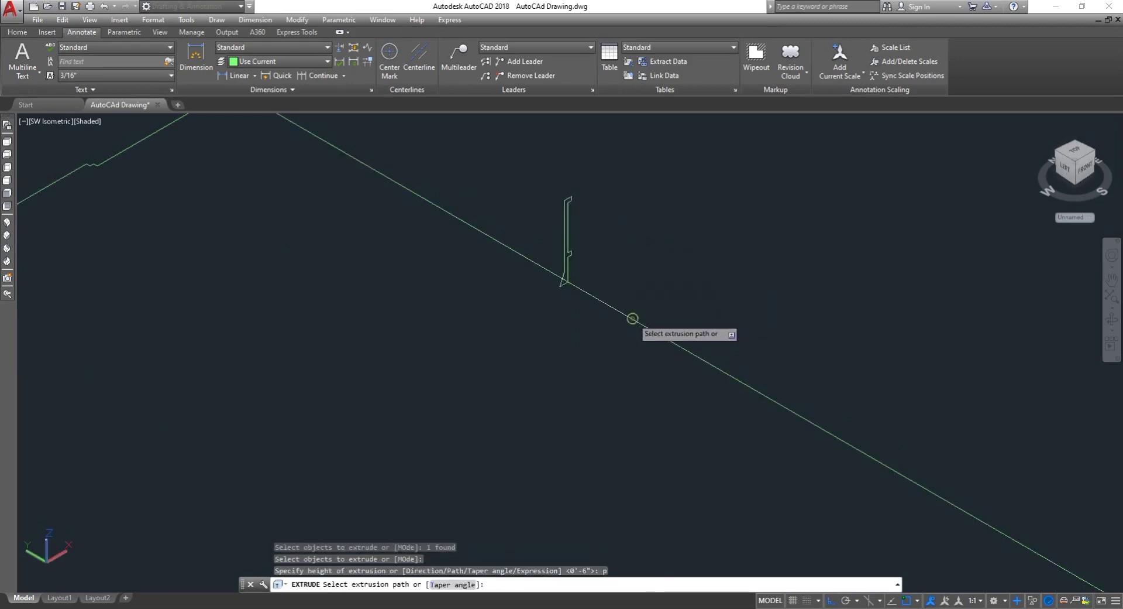
key(Escape)
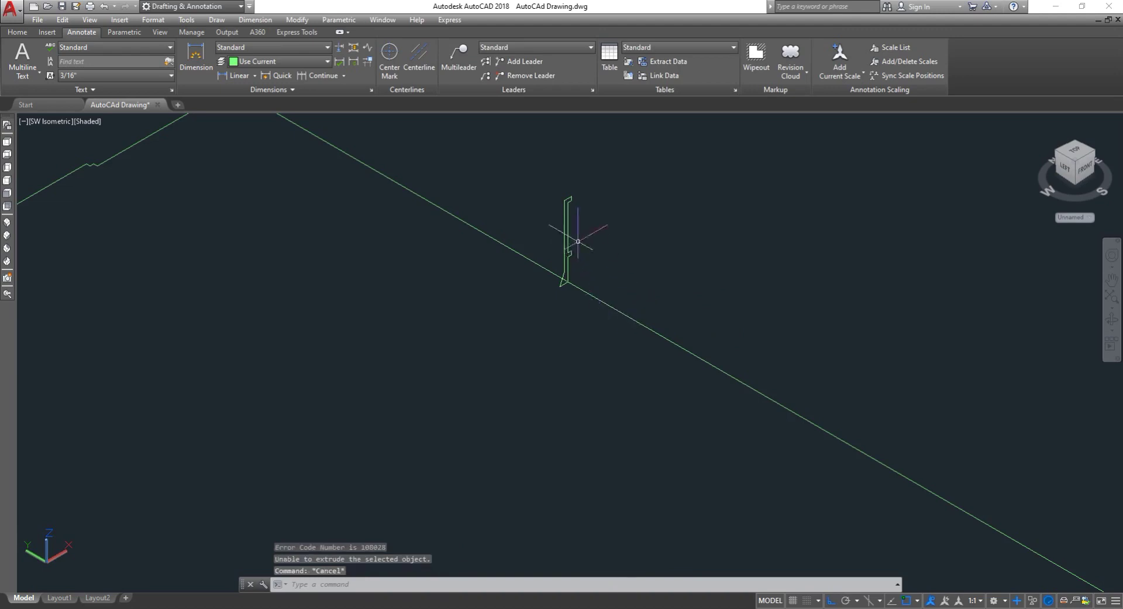
- Try the Path extrusion of the wall profile once more, picking the same outline edge farther from the profile's base
text(ext)
key(Return)
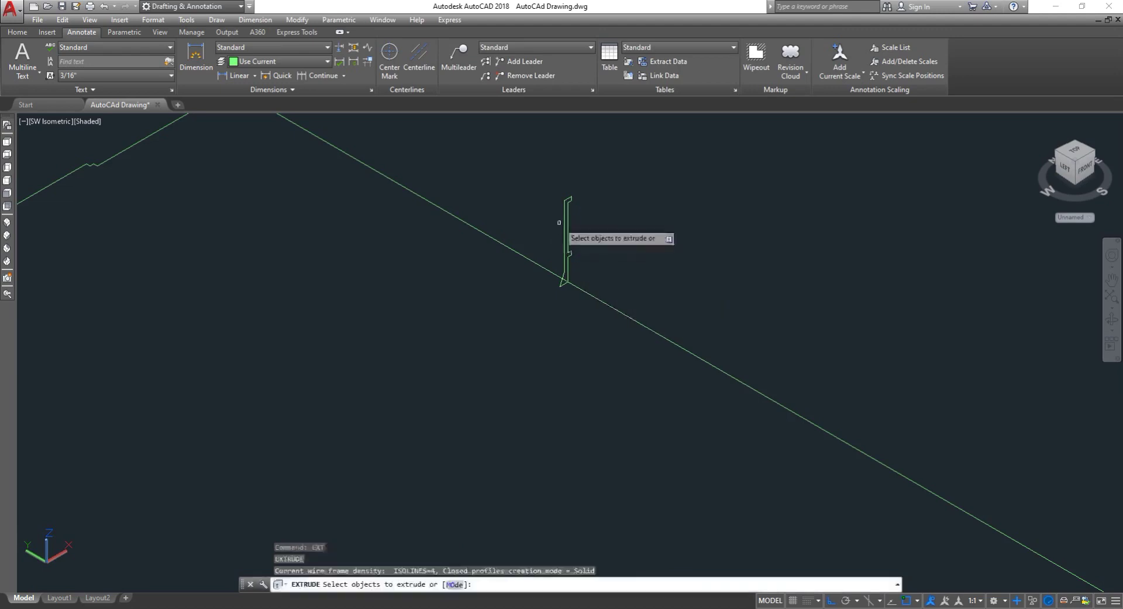
click(565, 224)
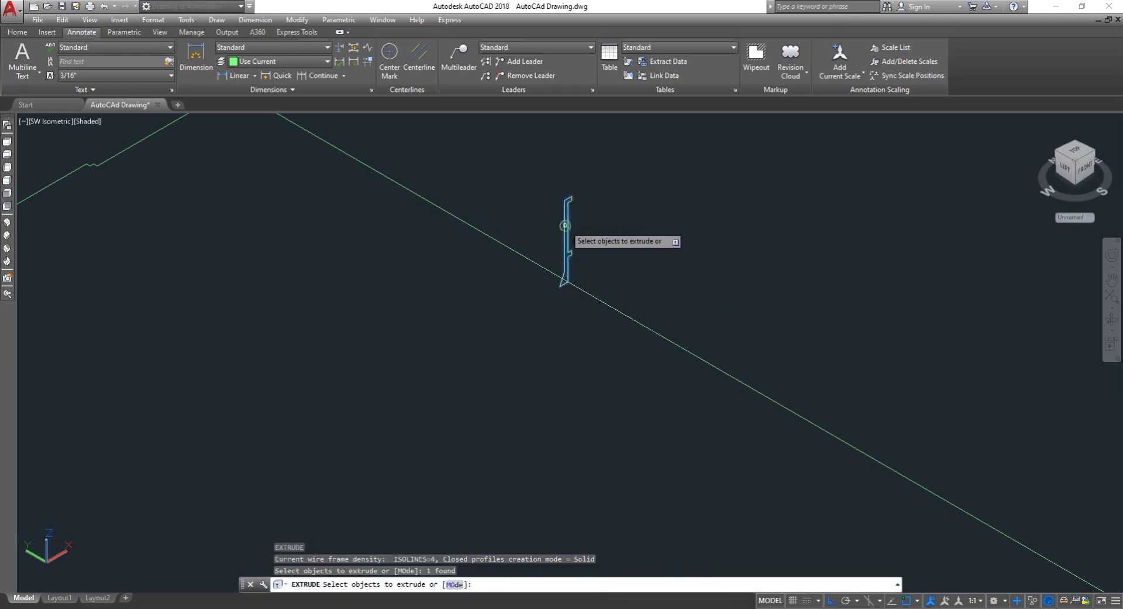
right_click(577, 232)
click(588, 234)
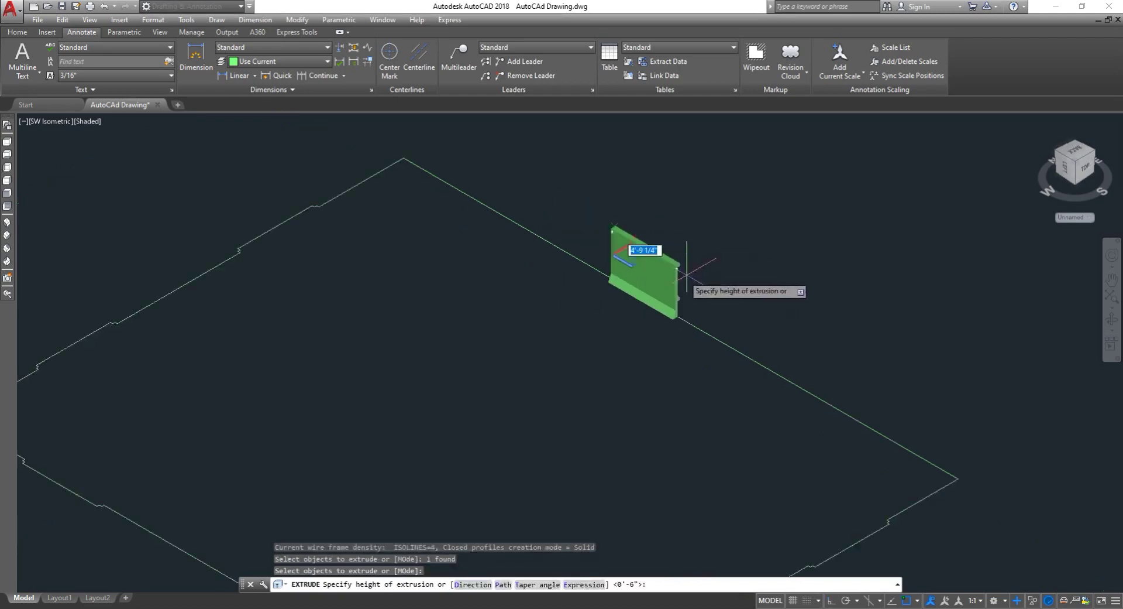
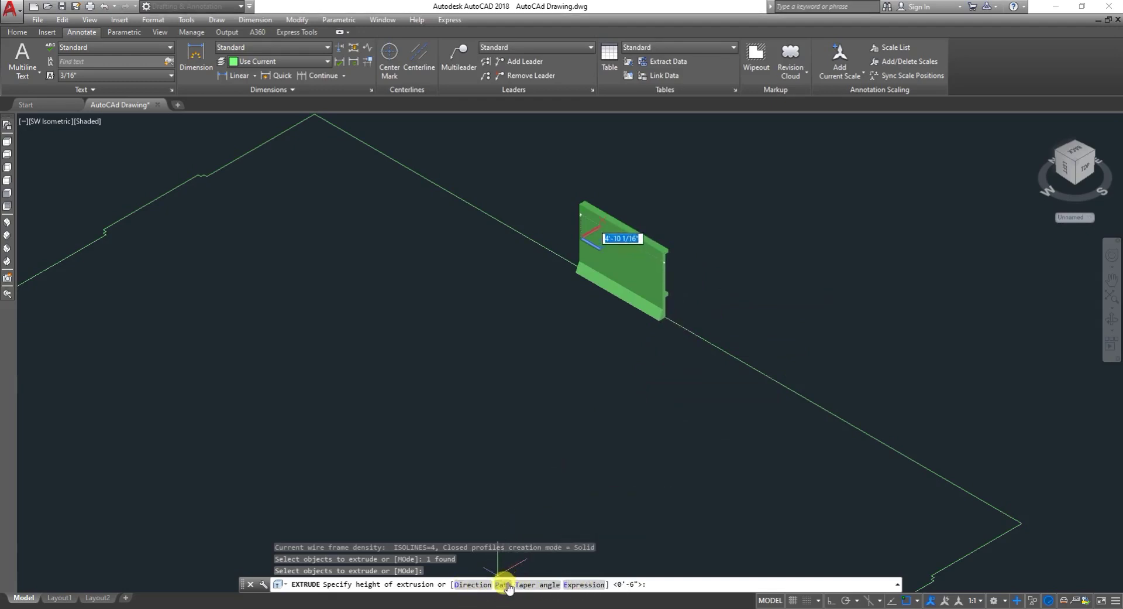
click(504, 584)
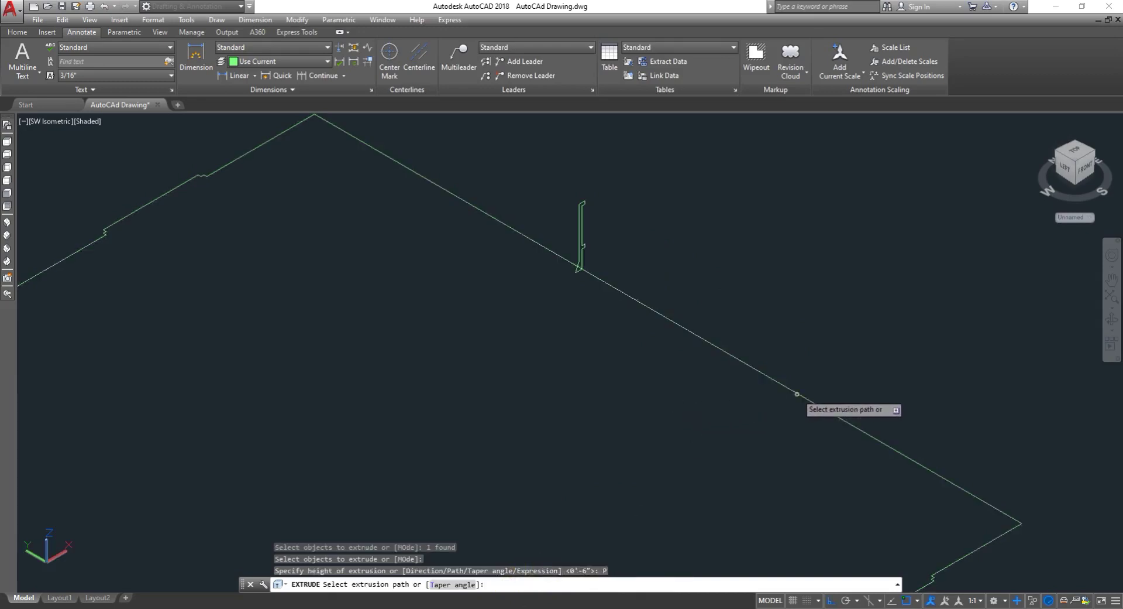
click(796, 393)
scroll(727, 354, down, 4)
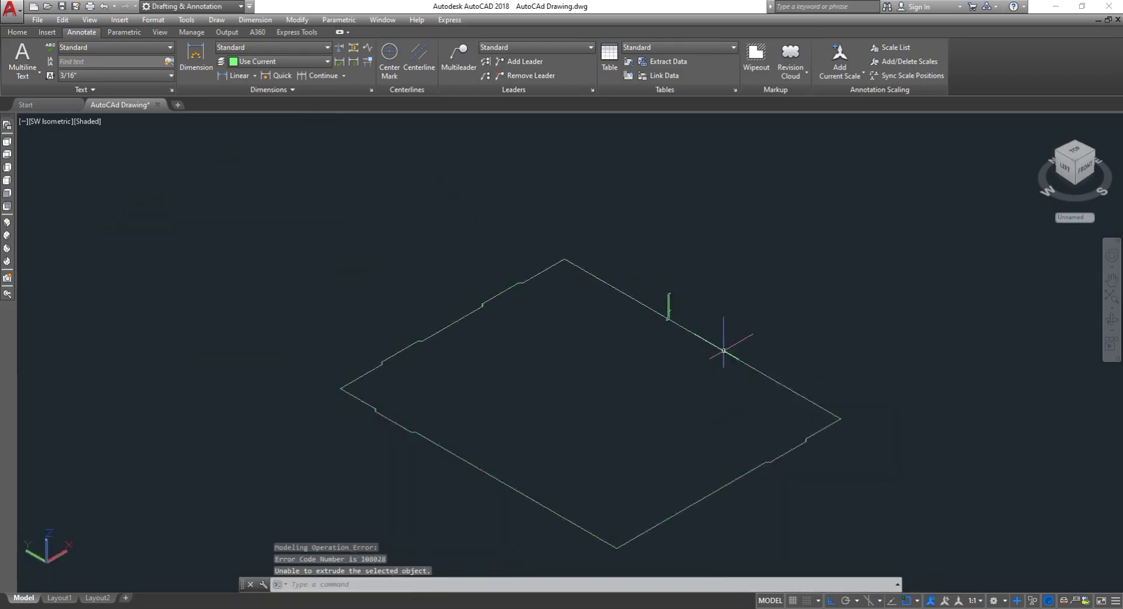
- Move the wall profile from its outer base corner onto the other open end of the slab outline, across the small gap
scroll(678, 330, up, 5)
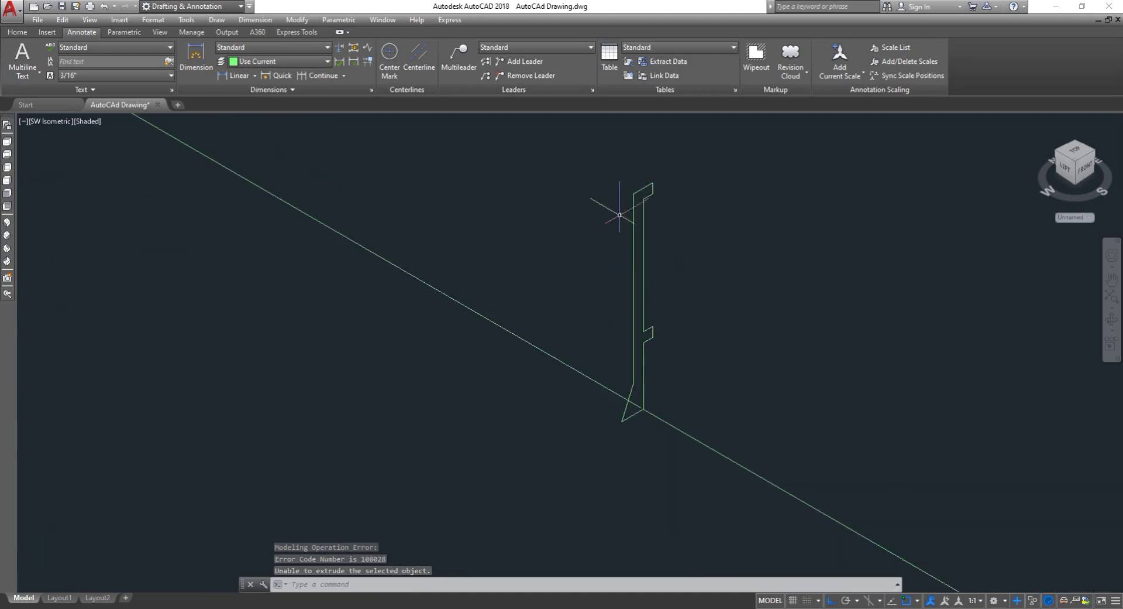
scroll(639, 369, down, 2)
scroll(626, 375, up, 5)
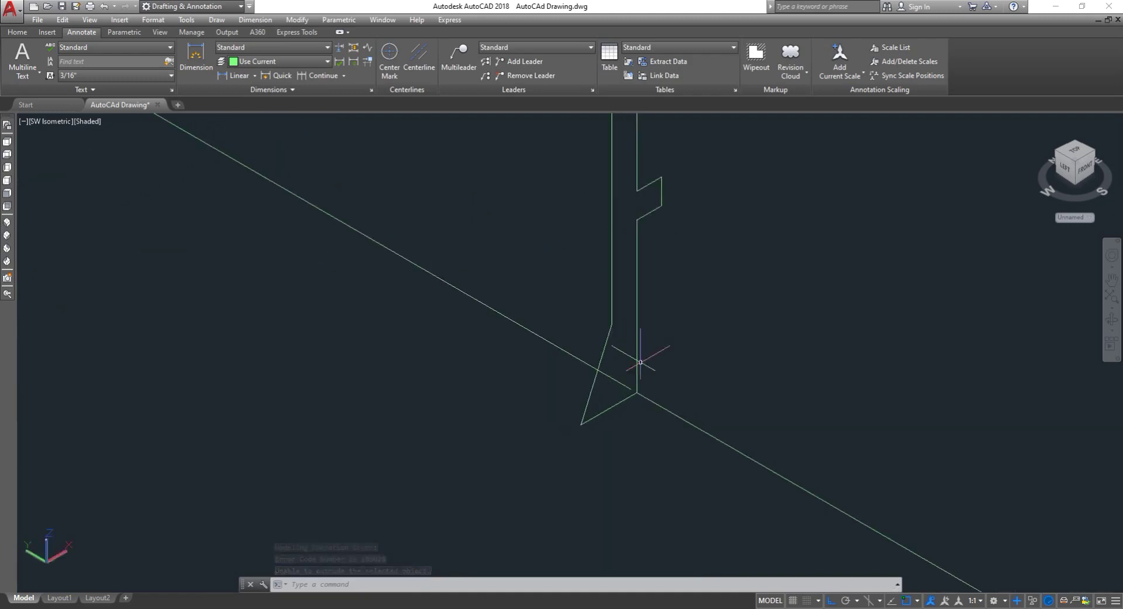
scroll(623, 380, up, 2)
key(Escape)
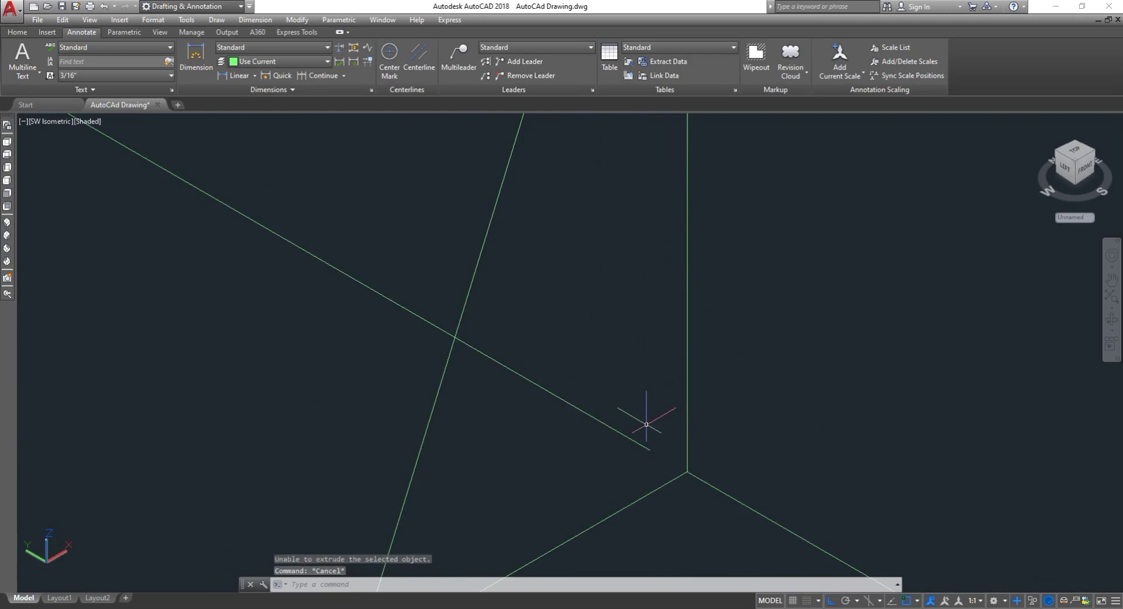
text(m)
key(Return)
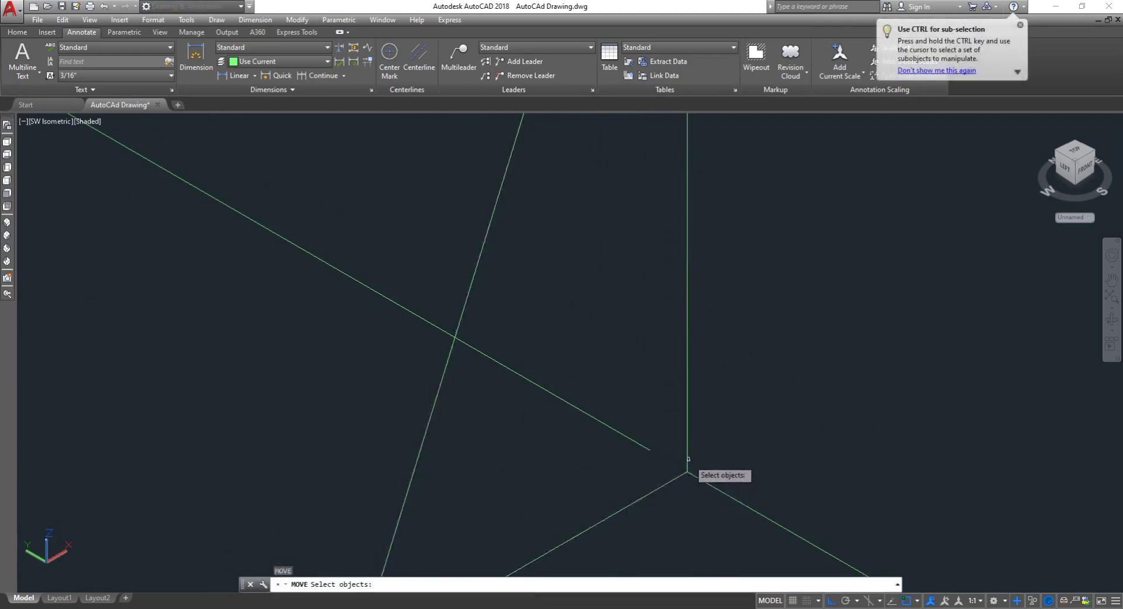
click(688, 459)
key(Return)
click(687, 471)
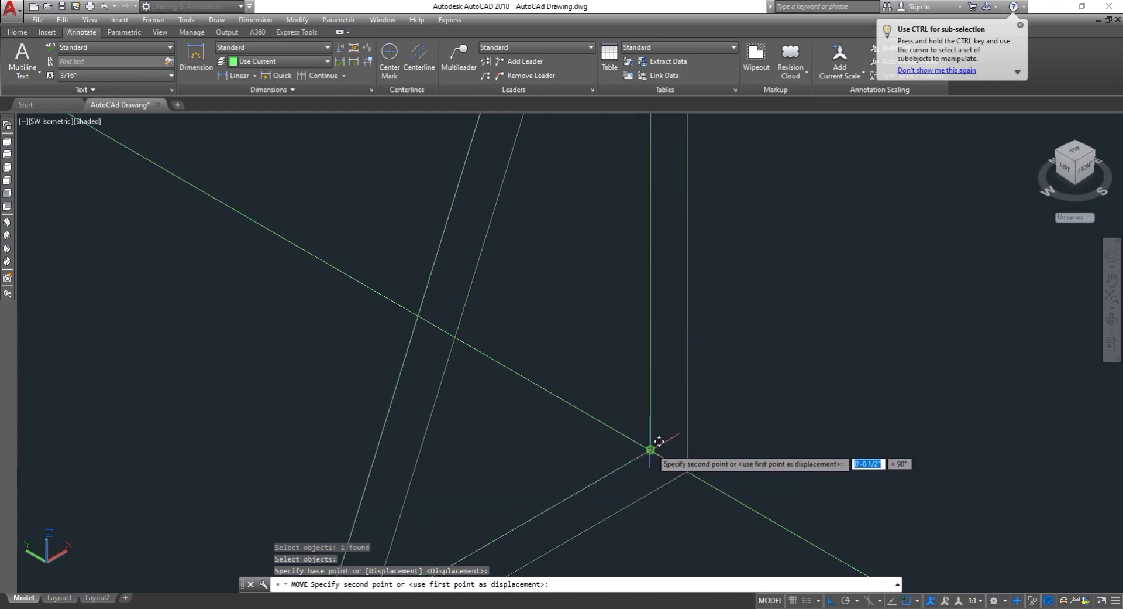
key(Escape)
- Try to extrude the moved wall profile with the Path option, picking the slab outline just beyond its back corner as the path
scroll(609, 454, down, 5)
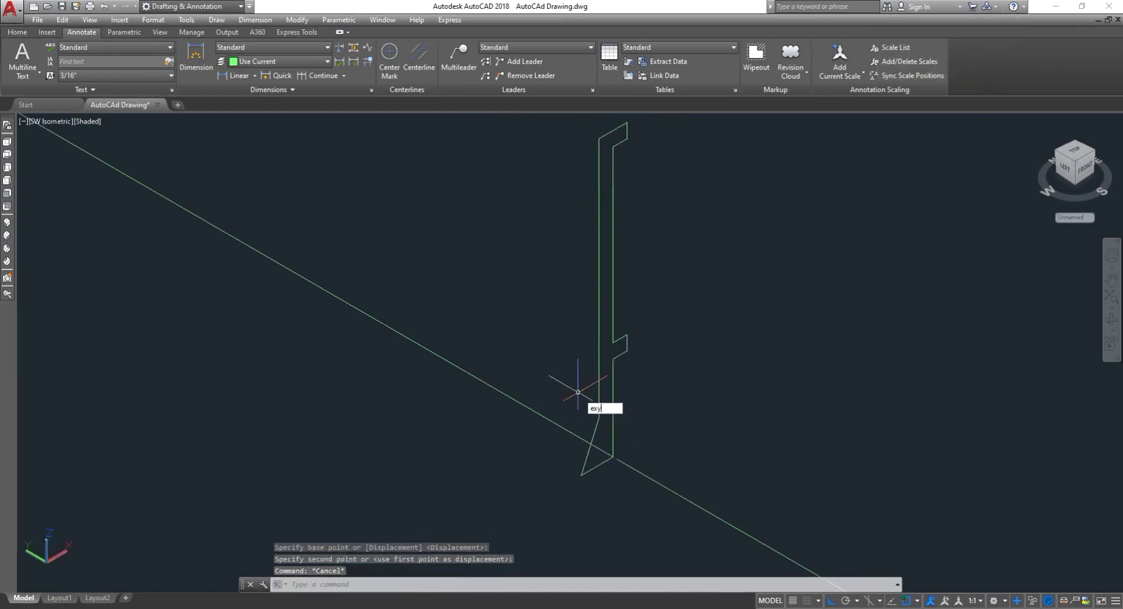
text(exy)
key(BackSpace)
key(Return)
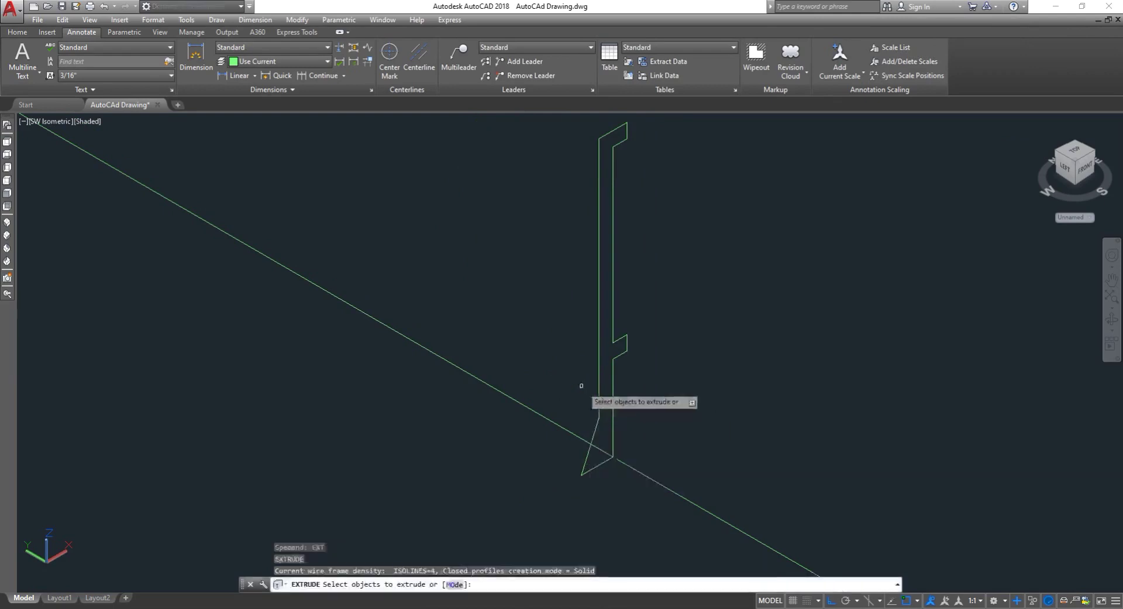
click(599, 380)
right_click(599, 380)
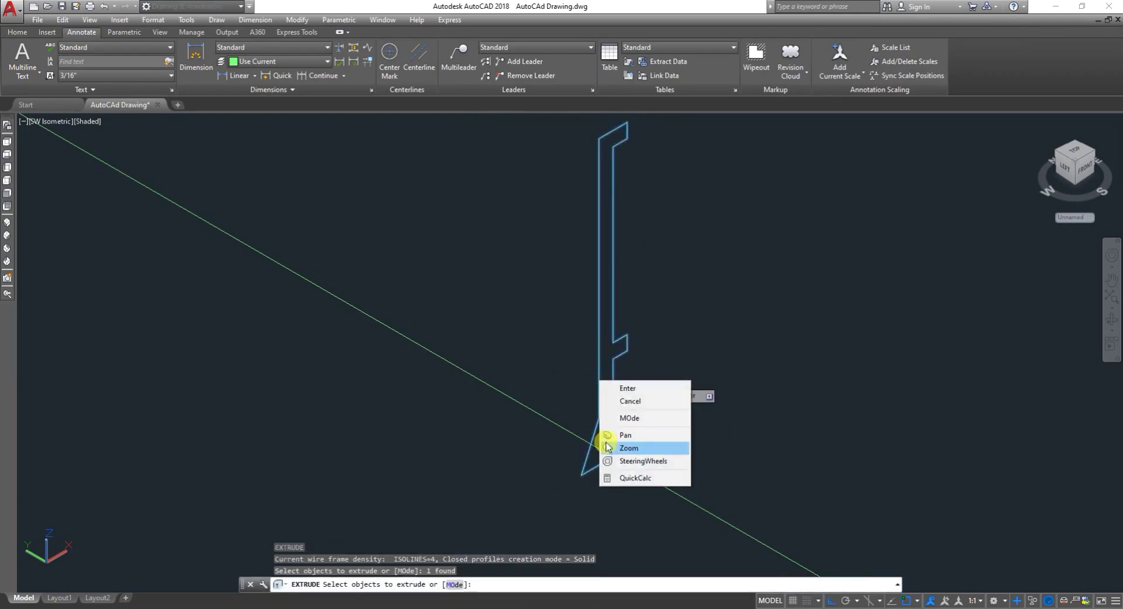
click(617, 386)
scroll(509, 334, down, 4)
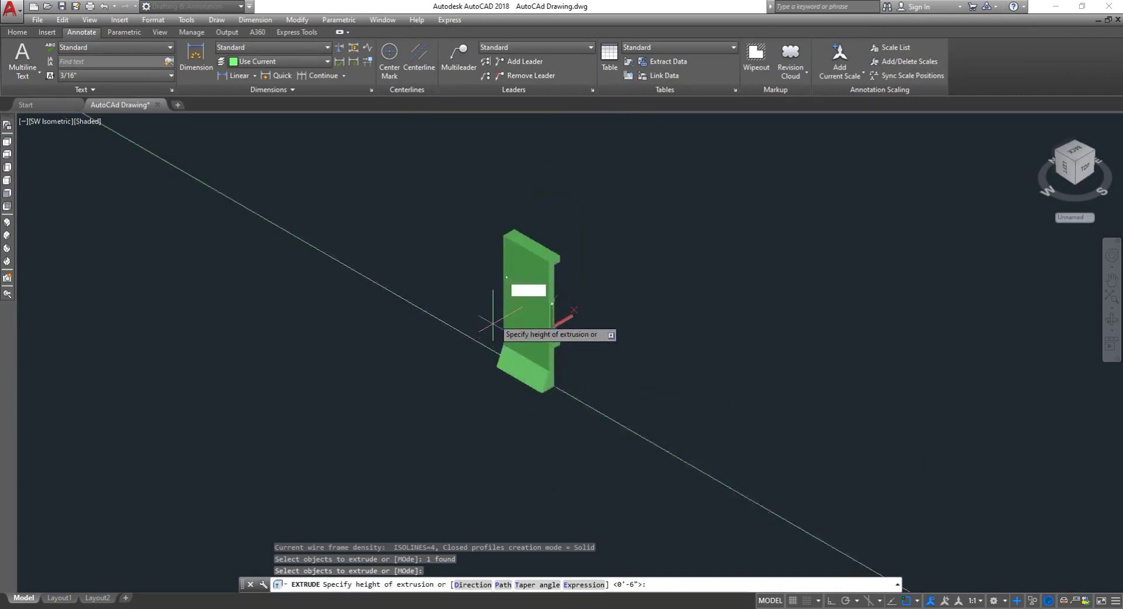
scroll(339, 250, down, 3)
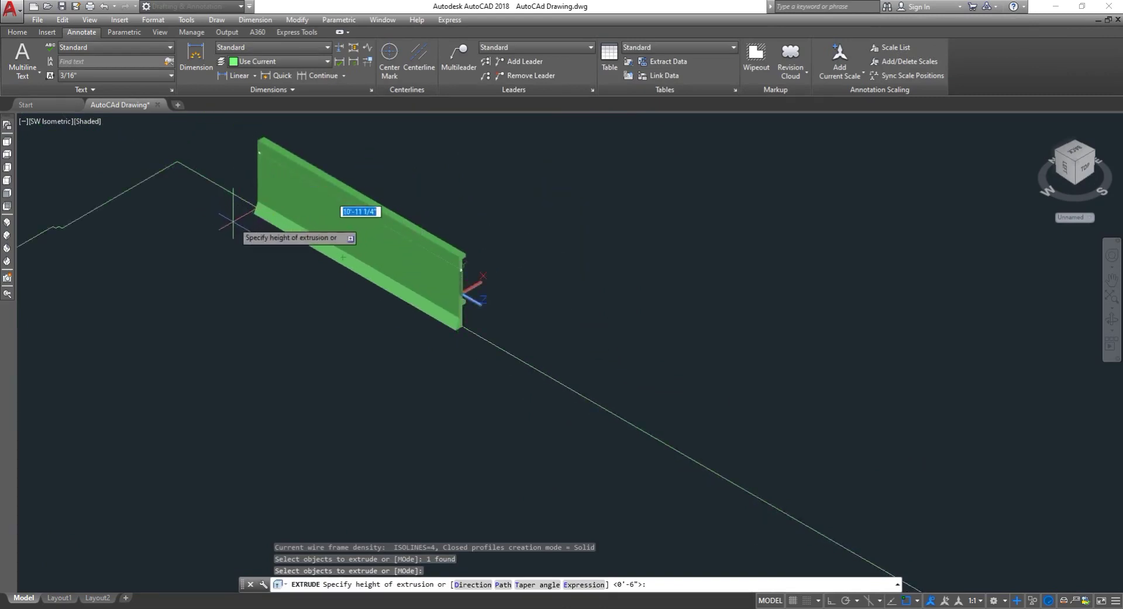
scroll(225, 214, down, 3)
scroll(202, 220, up, 3)
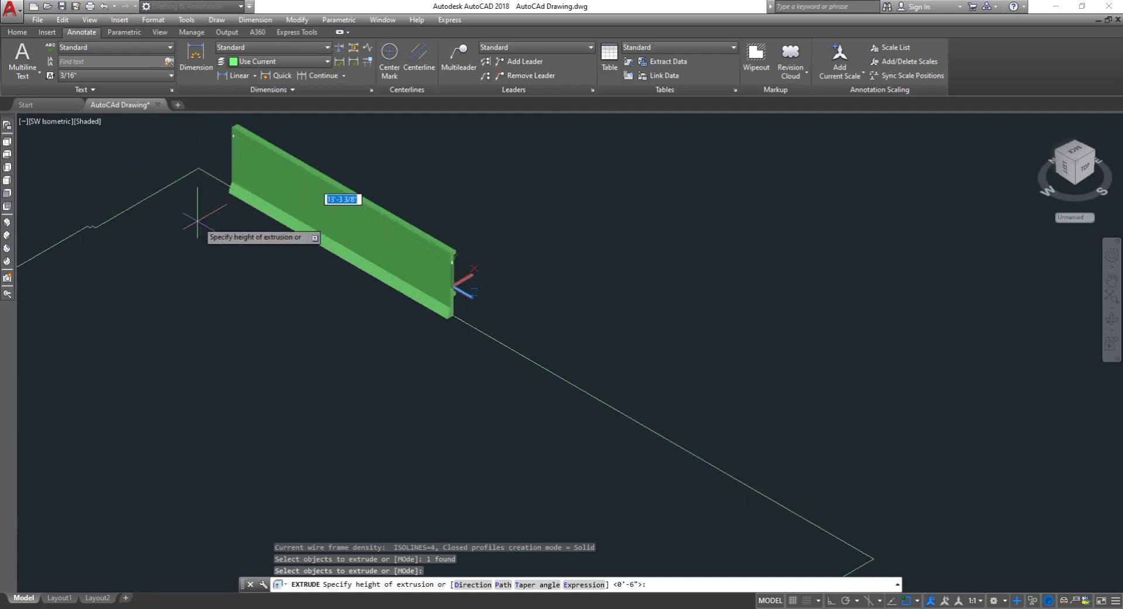
text(p)
key(Return)
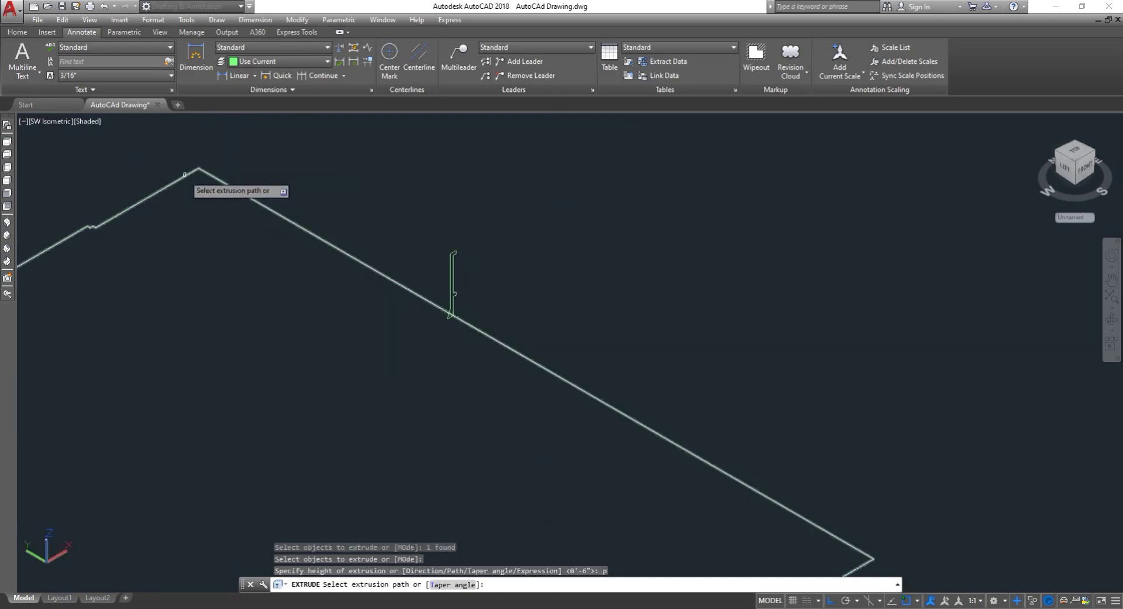
click(185, 176)
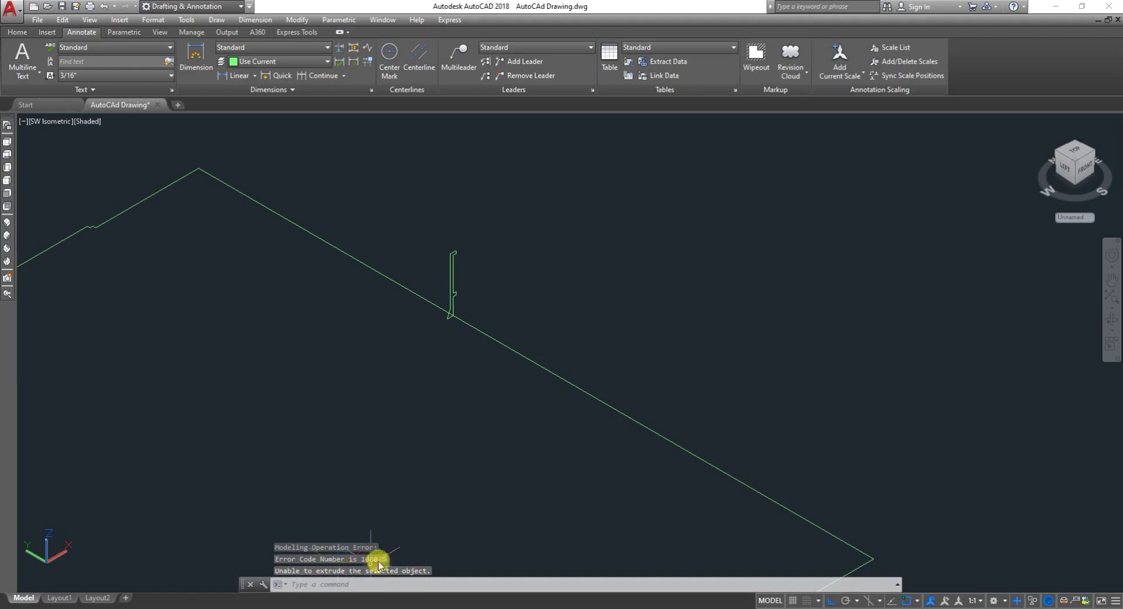
key(Escape)
scroll(502, 400, down, 4)
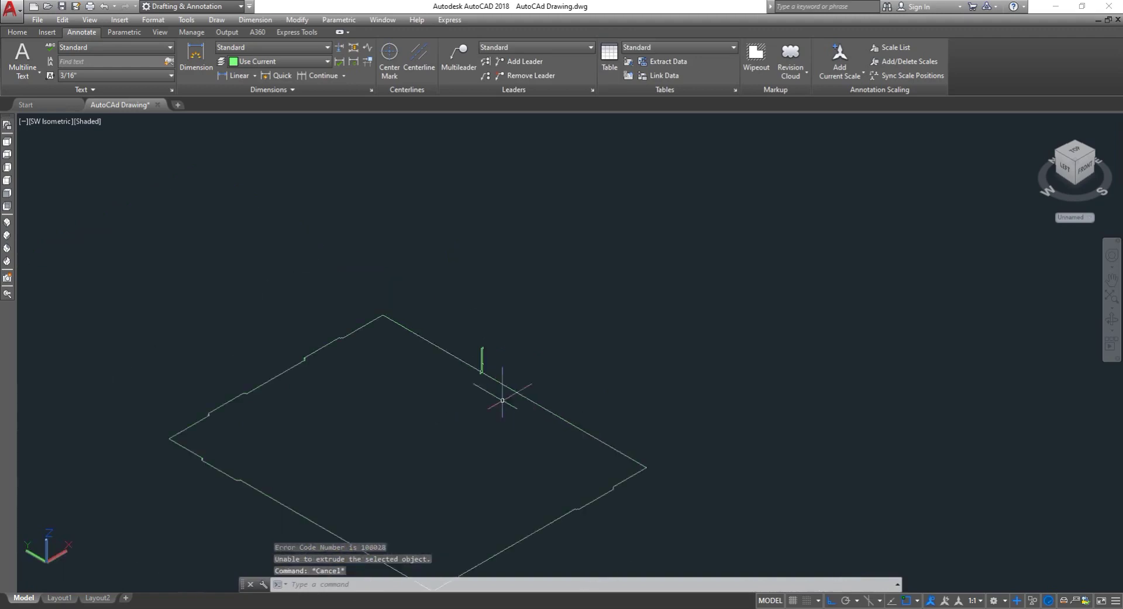
- Save the drawing with the wall profile standing on the slab outline
scroll(442, 369, up, 5)
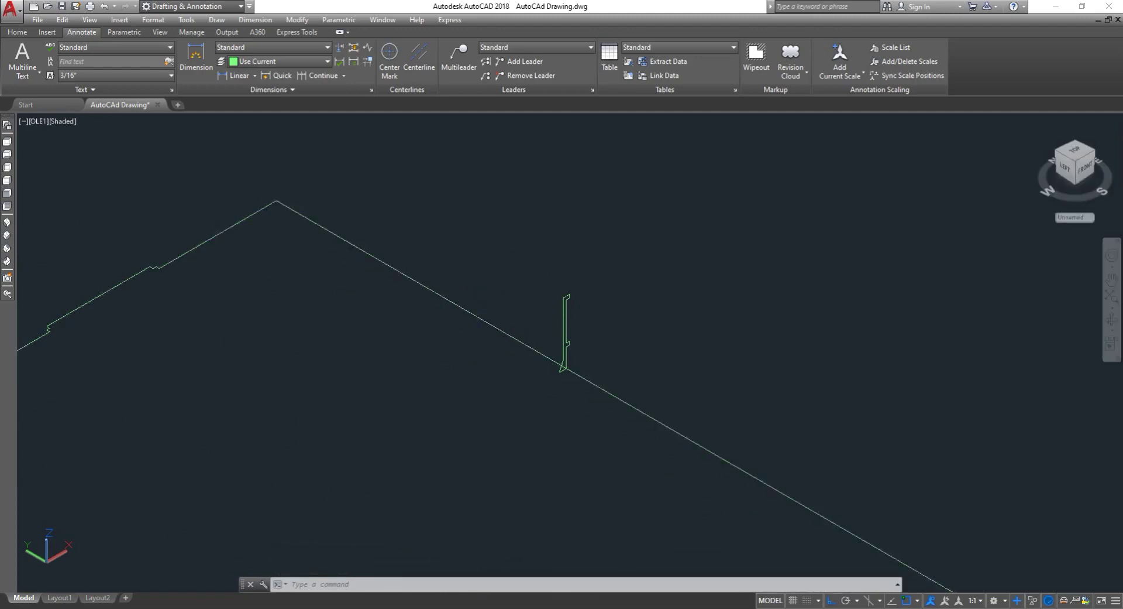
key(ctrl+s)
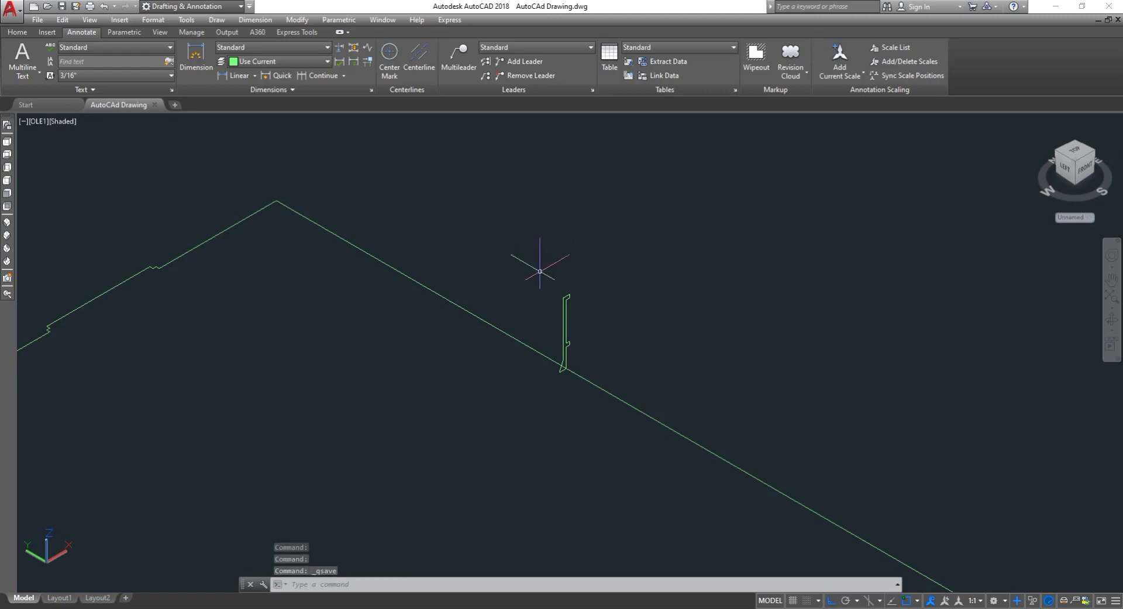
scroll(606, 263, down, 4)
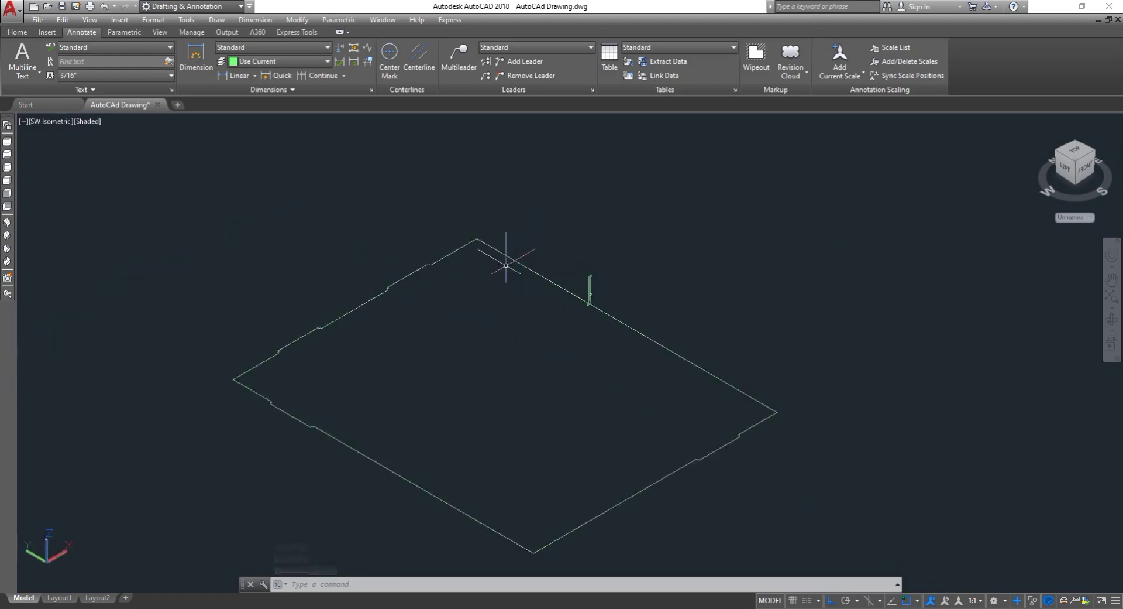
scroll(450, 310, up, 2)
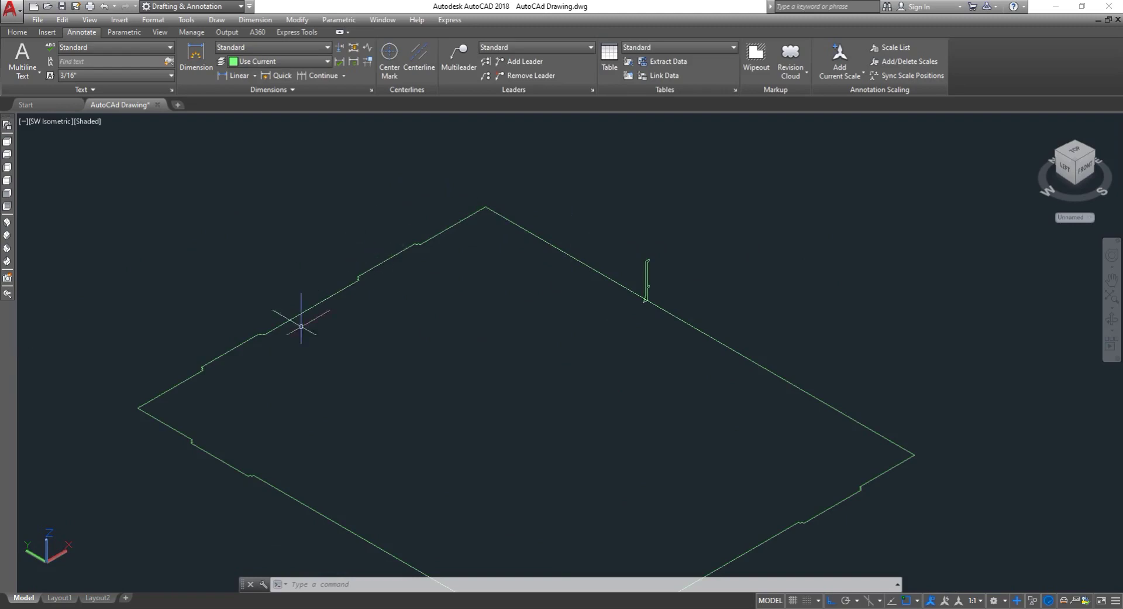
- Try the Path extrusion on the wall profile with the extra lower notch, picking the outline end that touches its outer base corner
scroll(301, 326, down, 4)
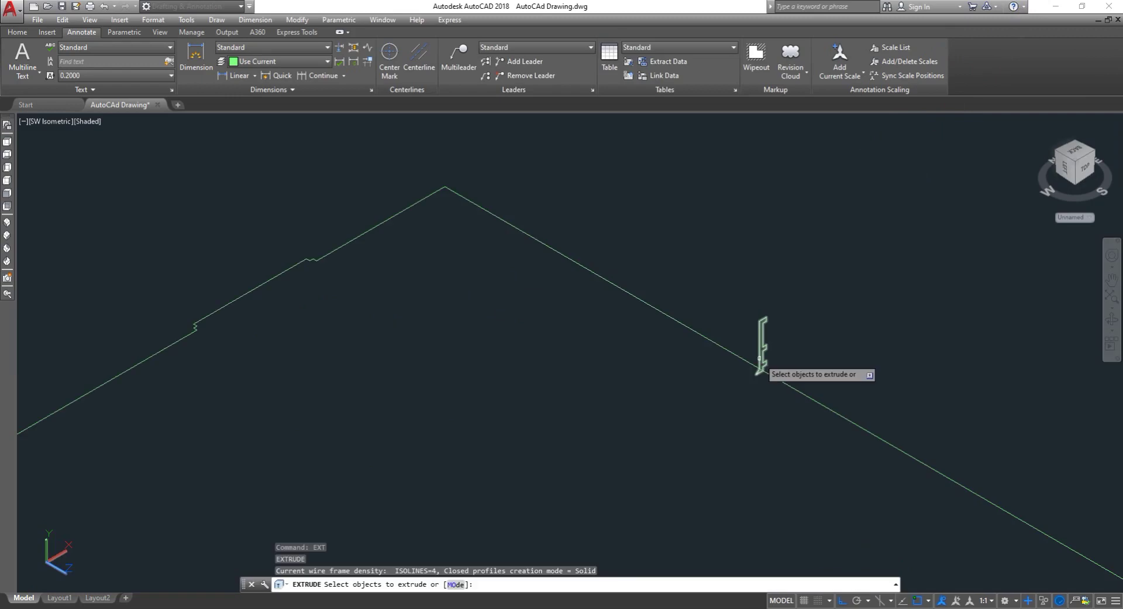
click(759, 358)
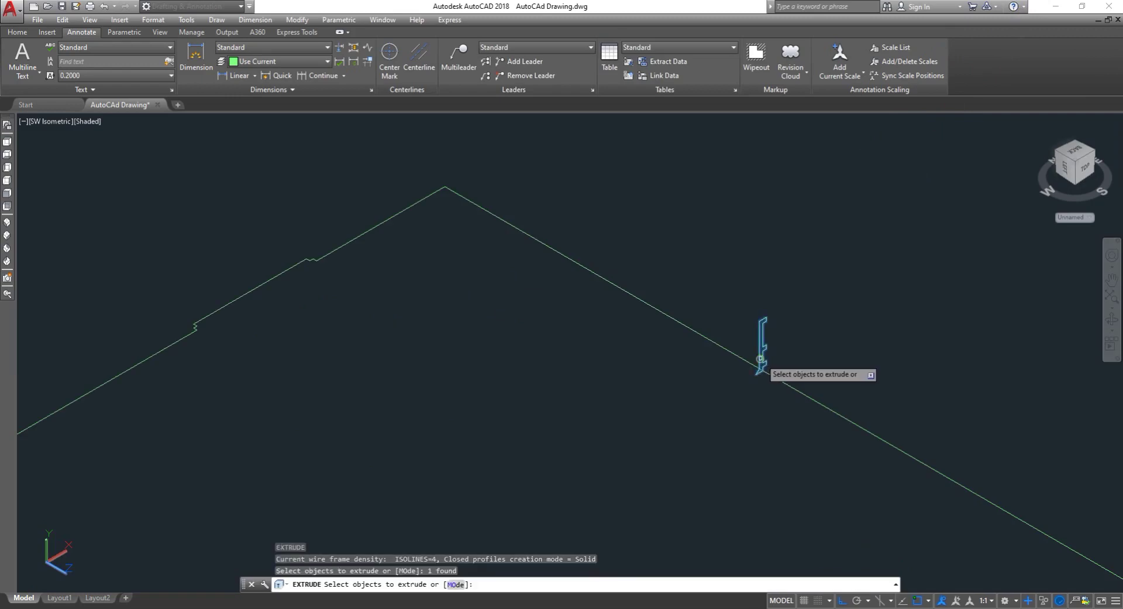
right_click(761, 359)
click(784, 362)
scroll(754, 398, down, 3)
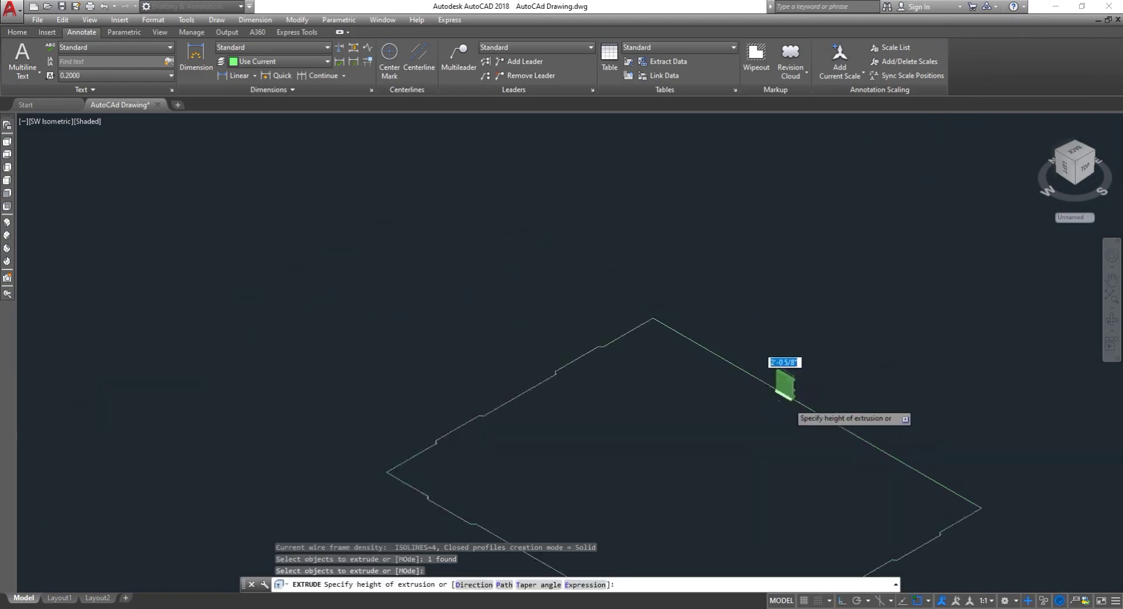
scroll(779, 404, up, 6)
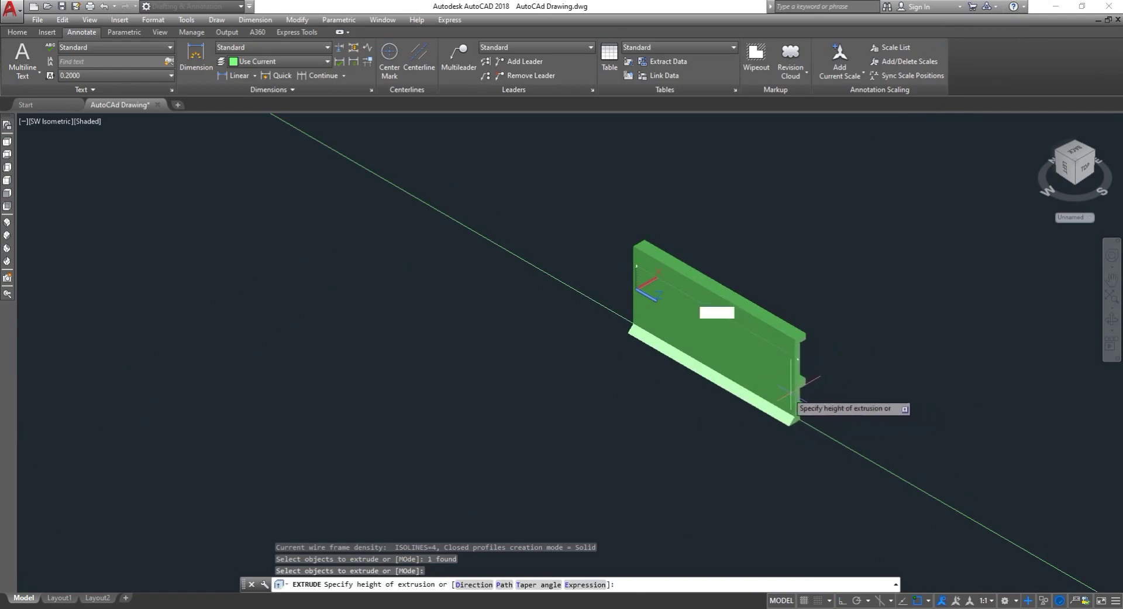
scroll(799, 400, down, 3)
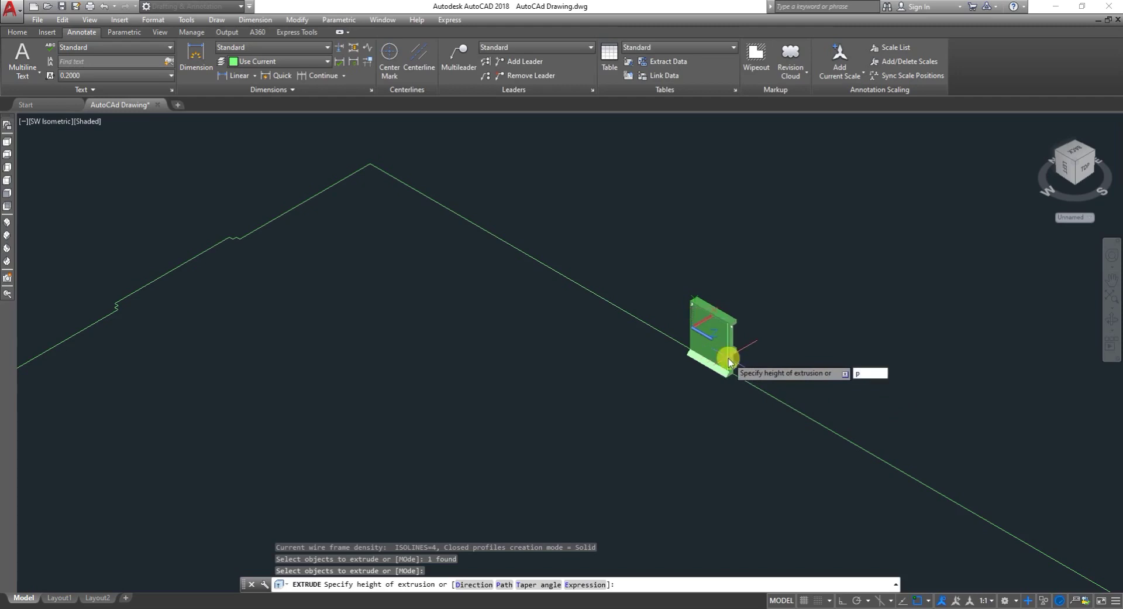
key(Return)
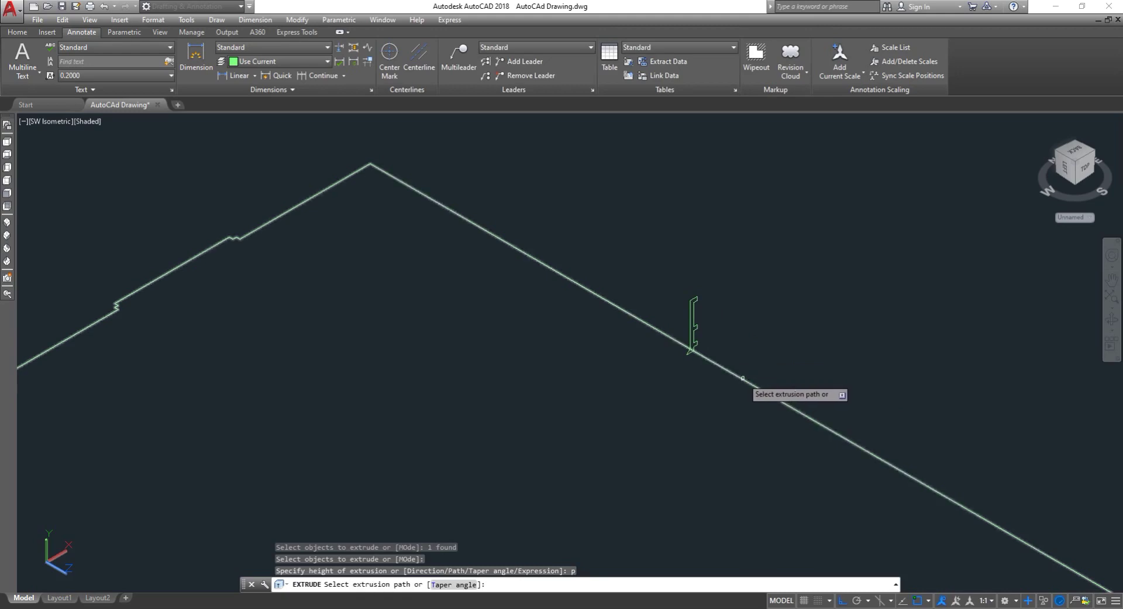
scroll(687, 357, up, 5)
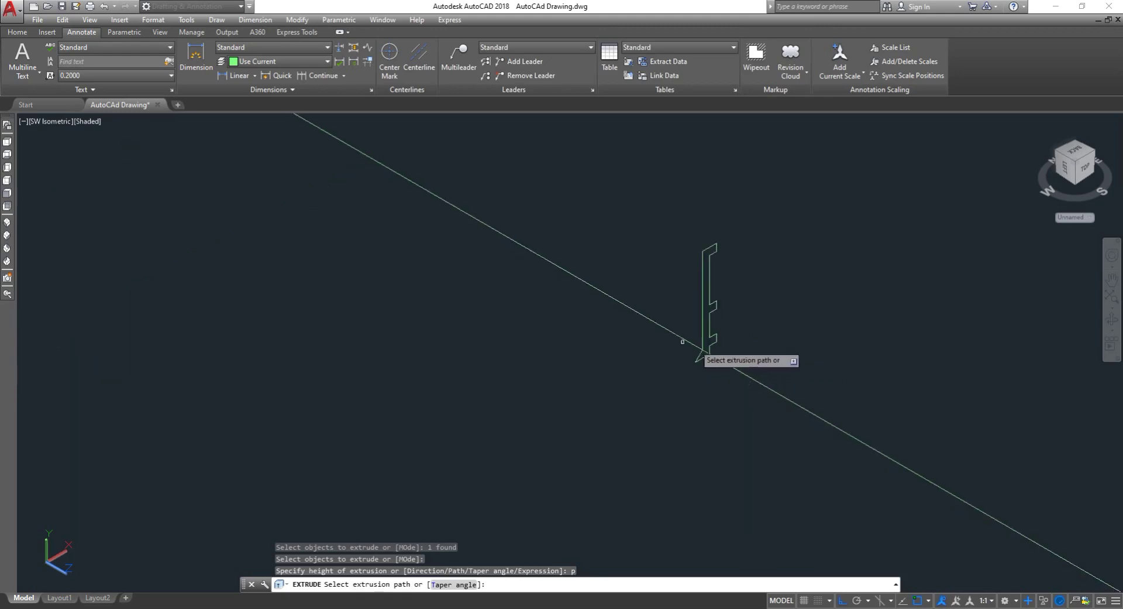
scroll(680, 367, up, 6)
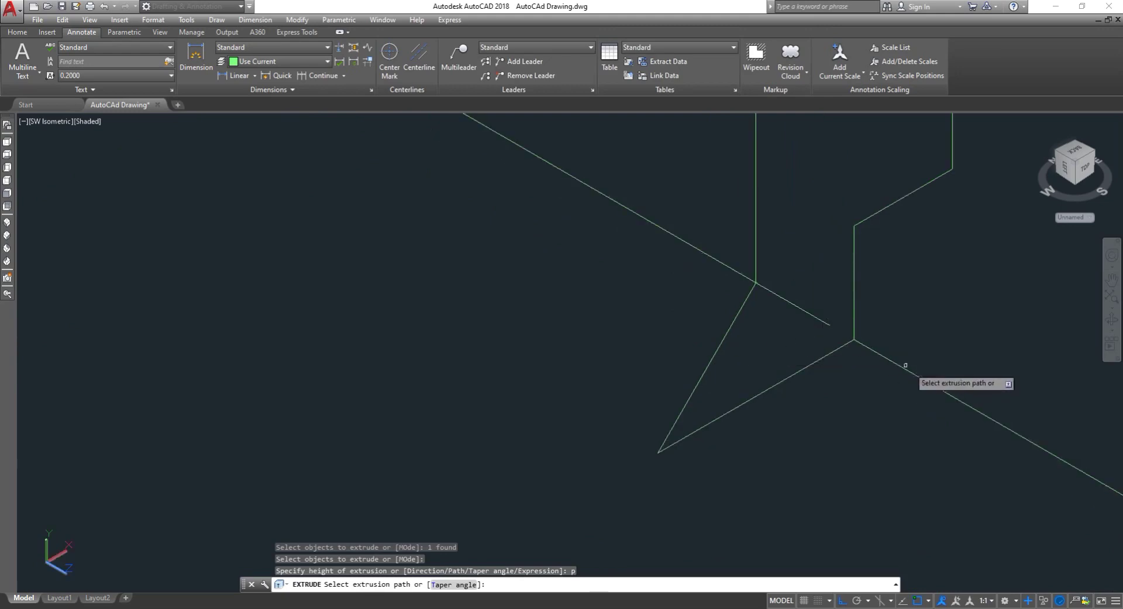
click(908, 369)
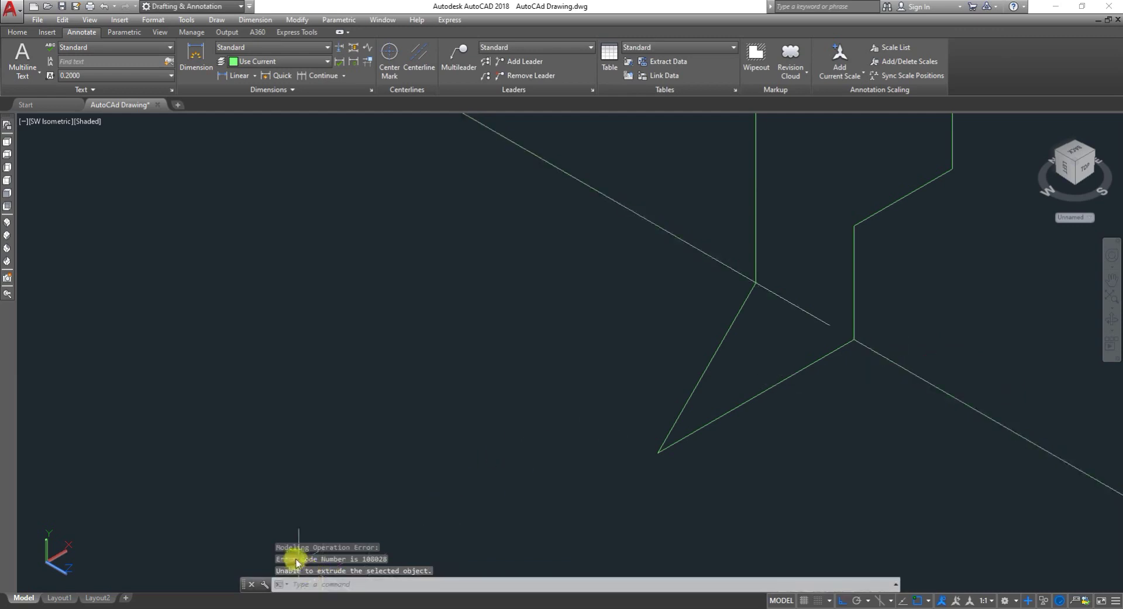
key(Escape)
- Extrude the wall profile as a straight solid along the slab outline edge, ending just short of the nearby outline corner
scroll(626, 428, down, 8)
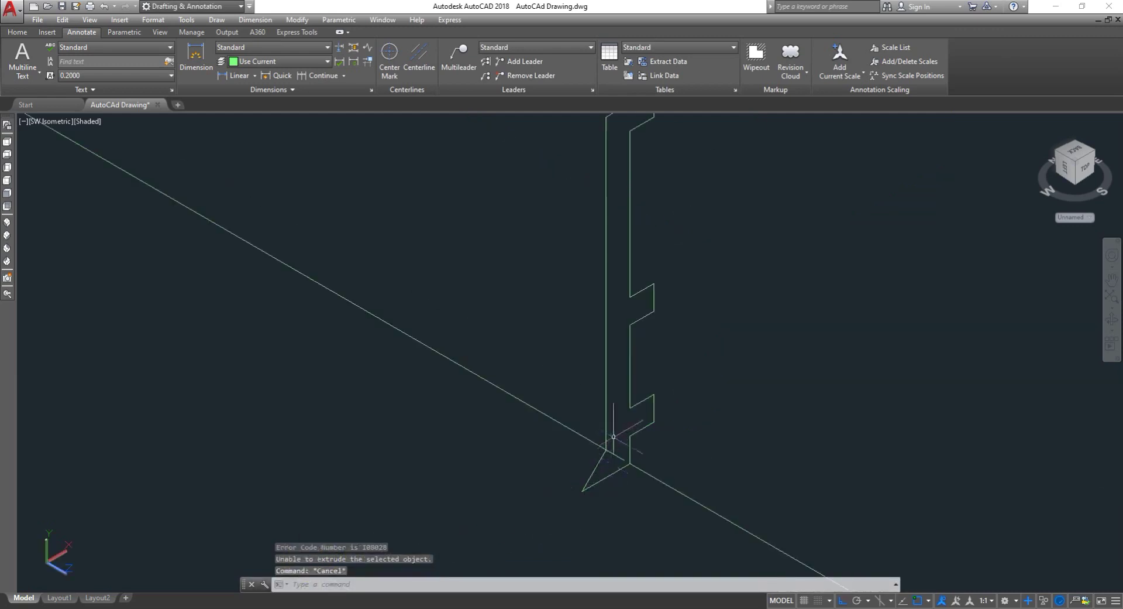
scroll(625, 428, down, 5)
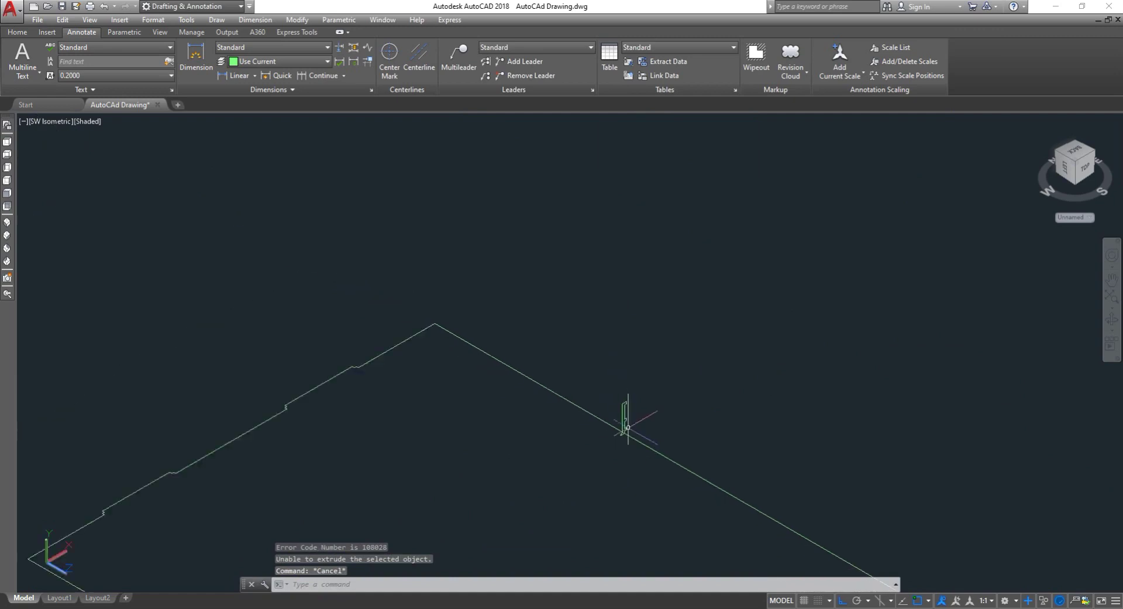
scroll(633, 427, up, 3)
scroll(633, 427, up, 3)
key(Escape)
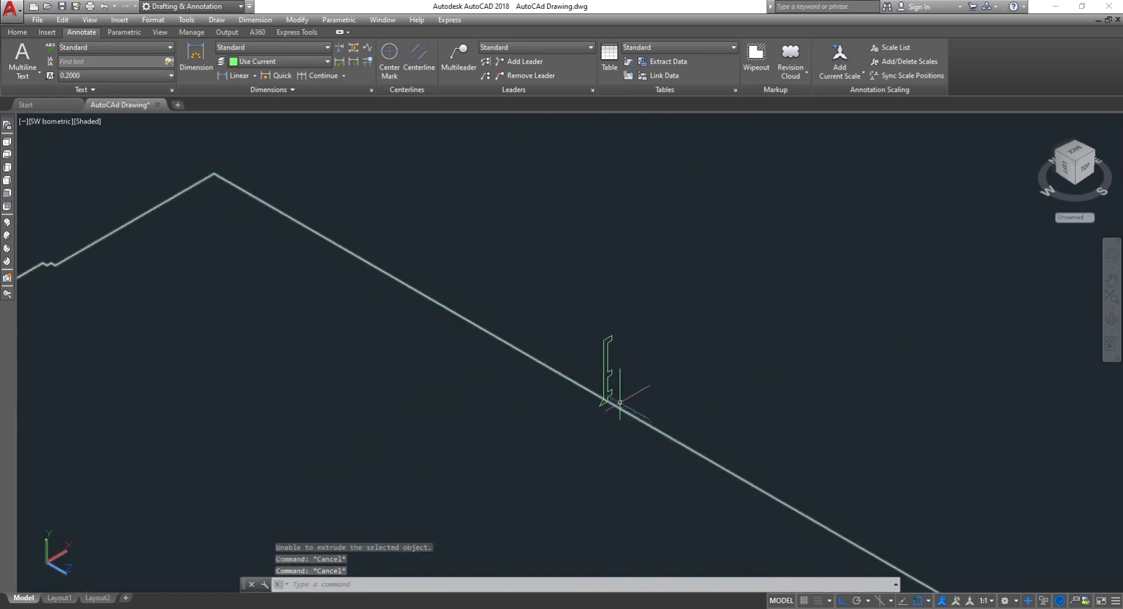
text(ex)
key(Return)
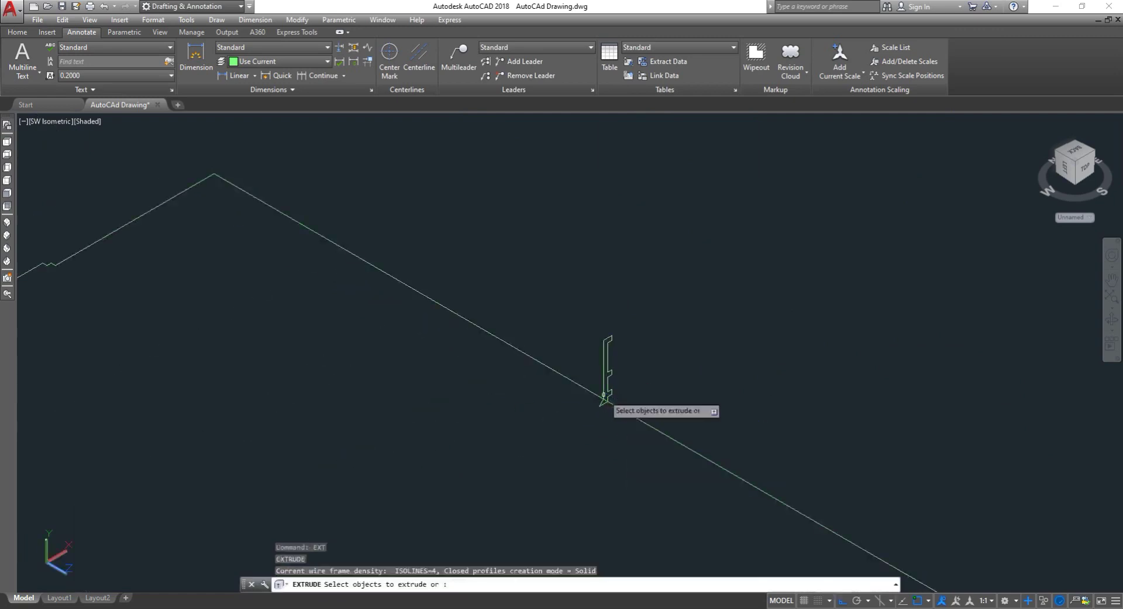
click(605, 381)
right_click(605, 381)
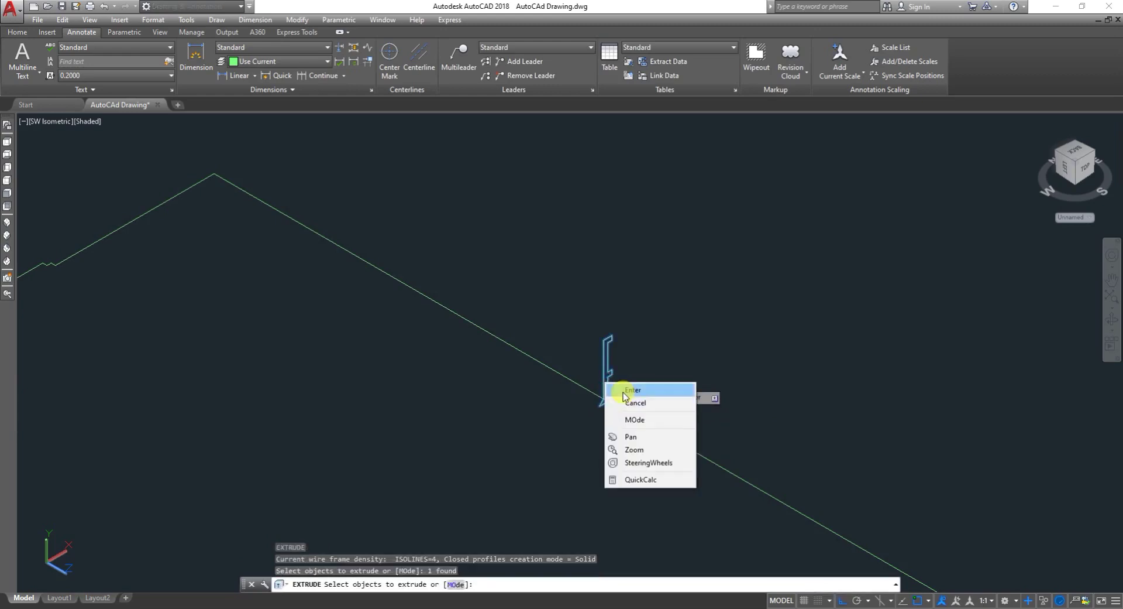
click(624, 386)
scroll(623, 404, down, 8)
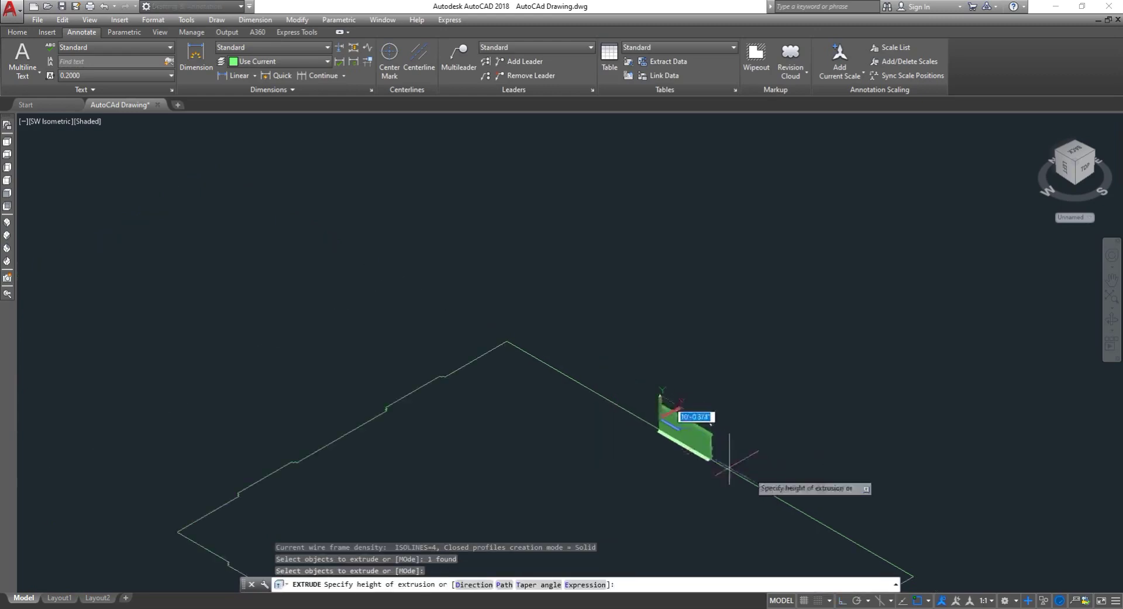
scroll(840, 533, up, 10)
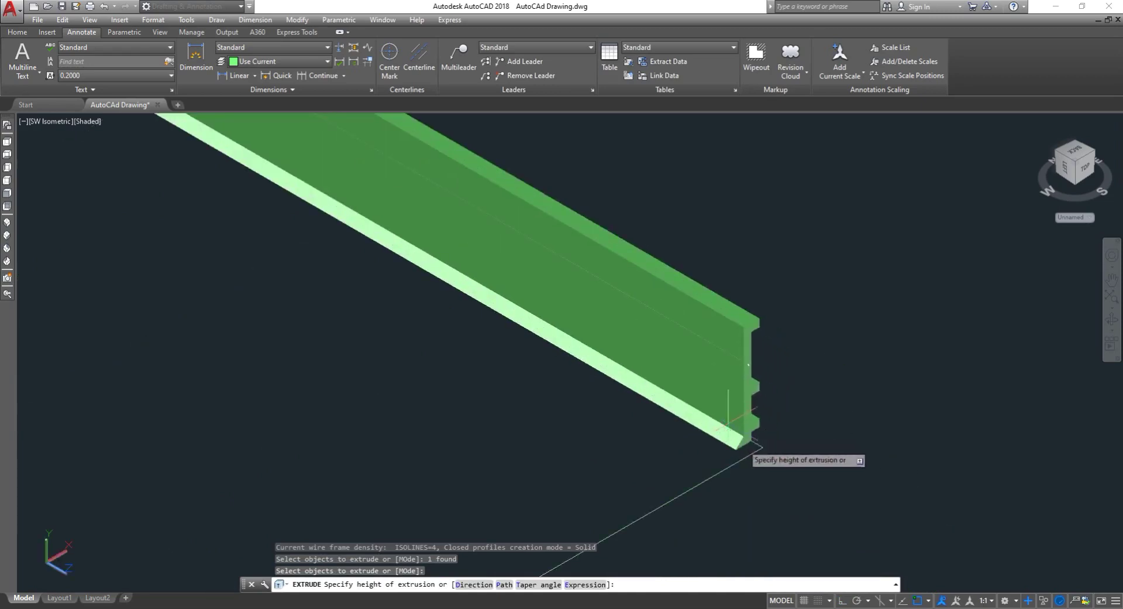
scroll(747, 451, up, 4)
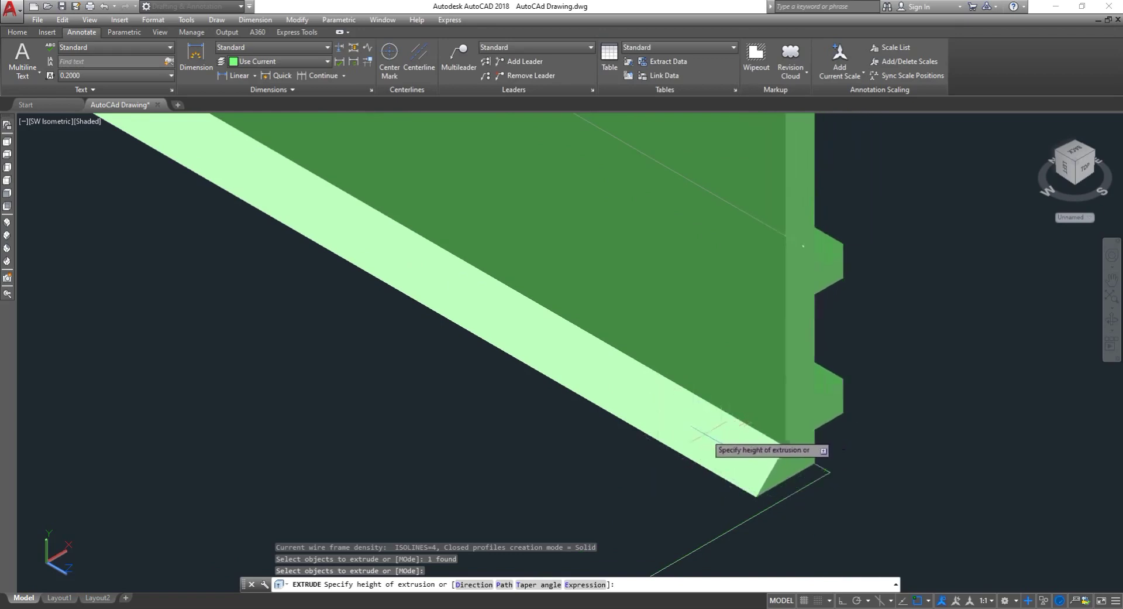
click(680, 426)
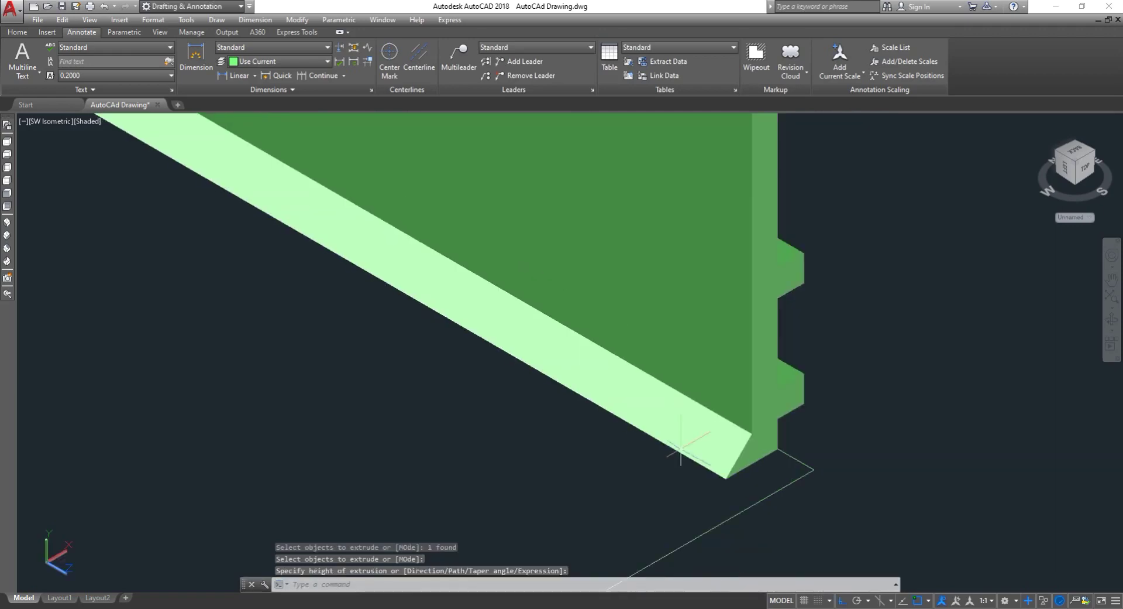
- Switch the viewport to the Top view to see the straight wall segment and slab outline in plan
scroll(676, 421, down, 3)
scroll(673, 415, down, 5)
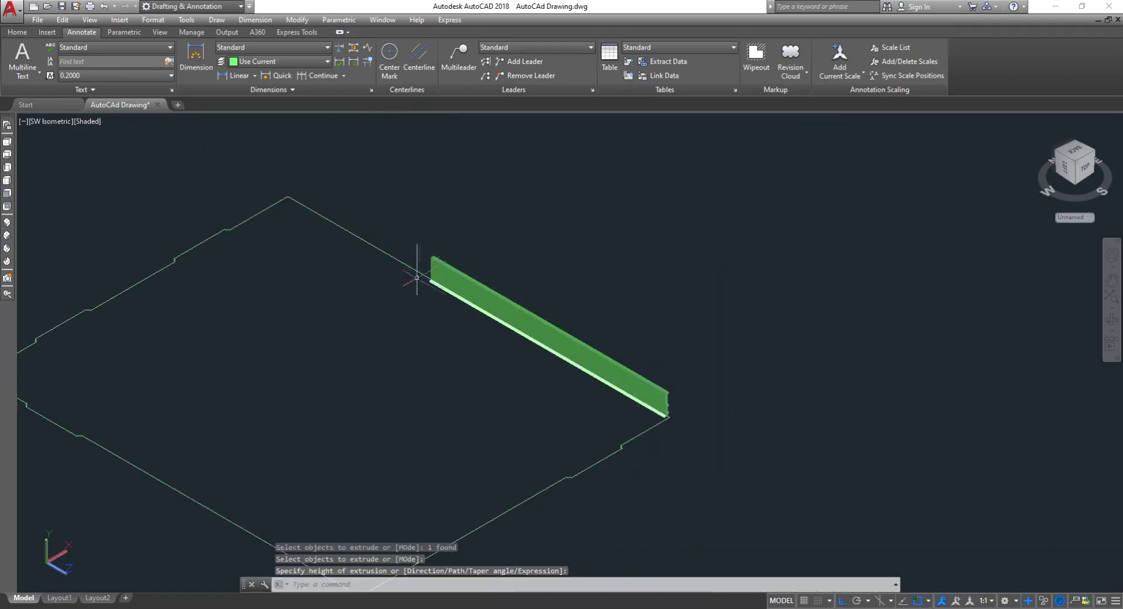
scroll(502, 322, up, 5)
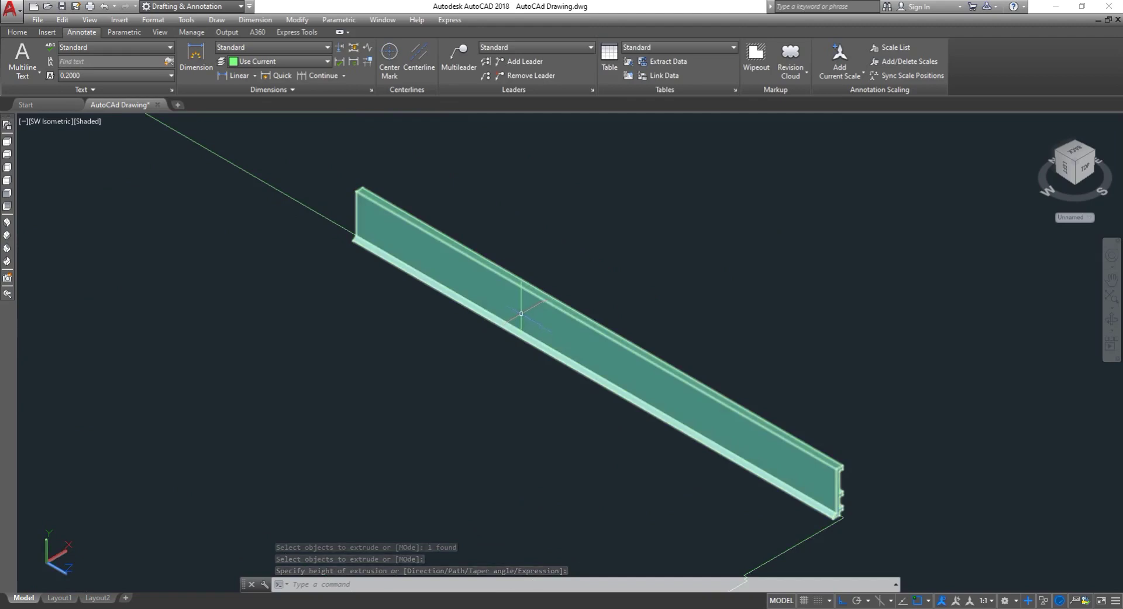
text(co)
key(Escape)
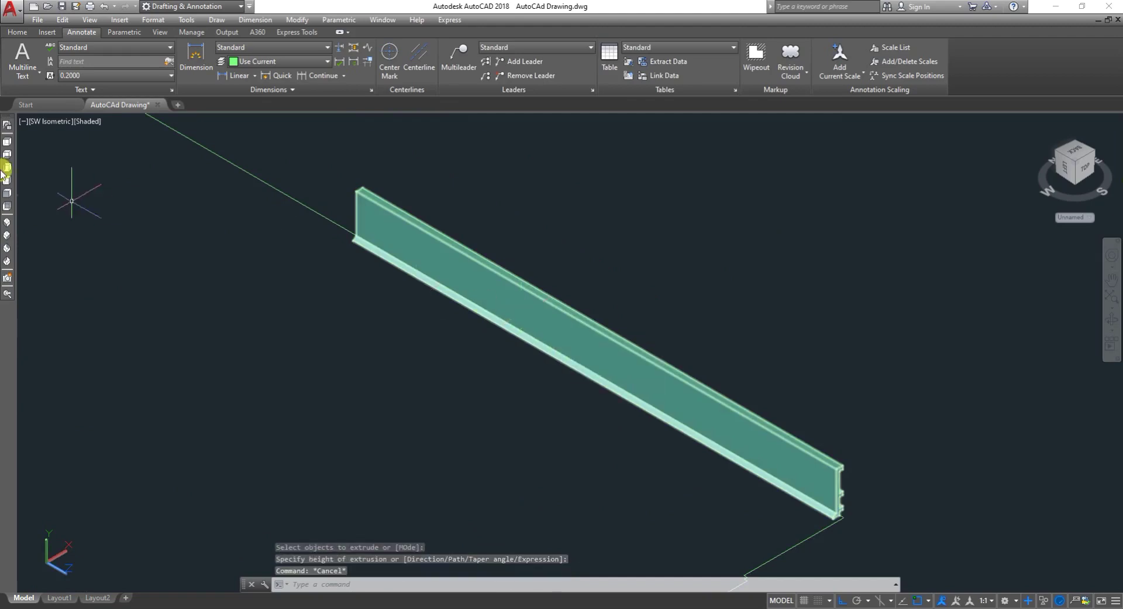
click(6, 142)
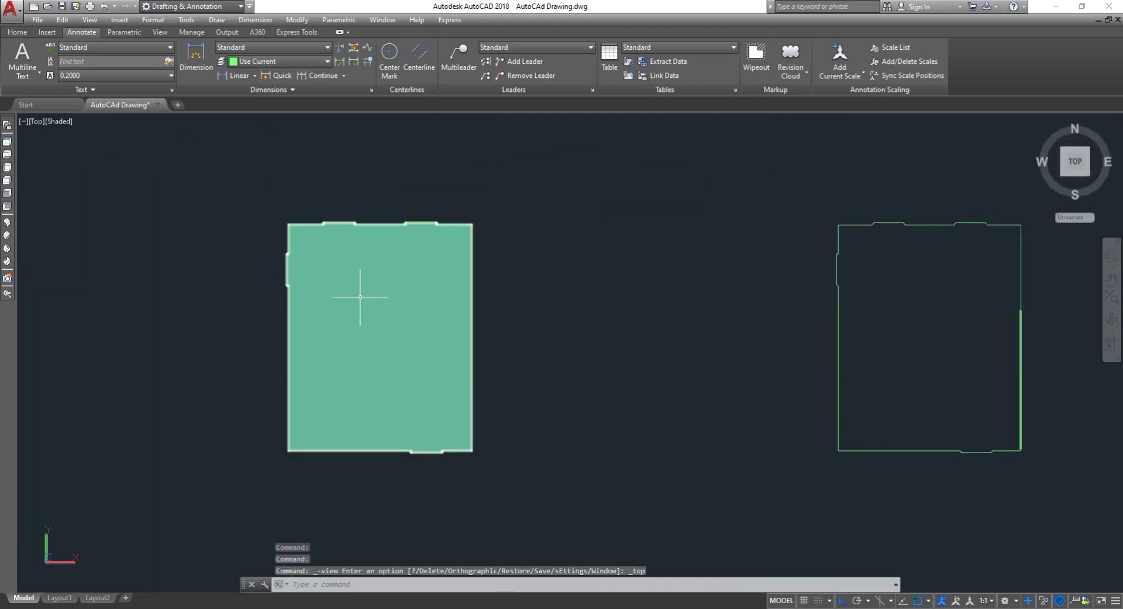
scroll(1005, 377, up, 5)
scroll(1083, 376, down, 8)
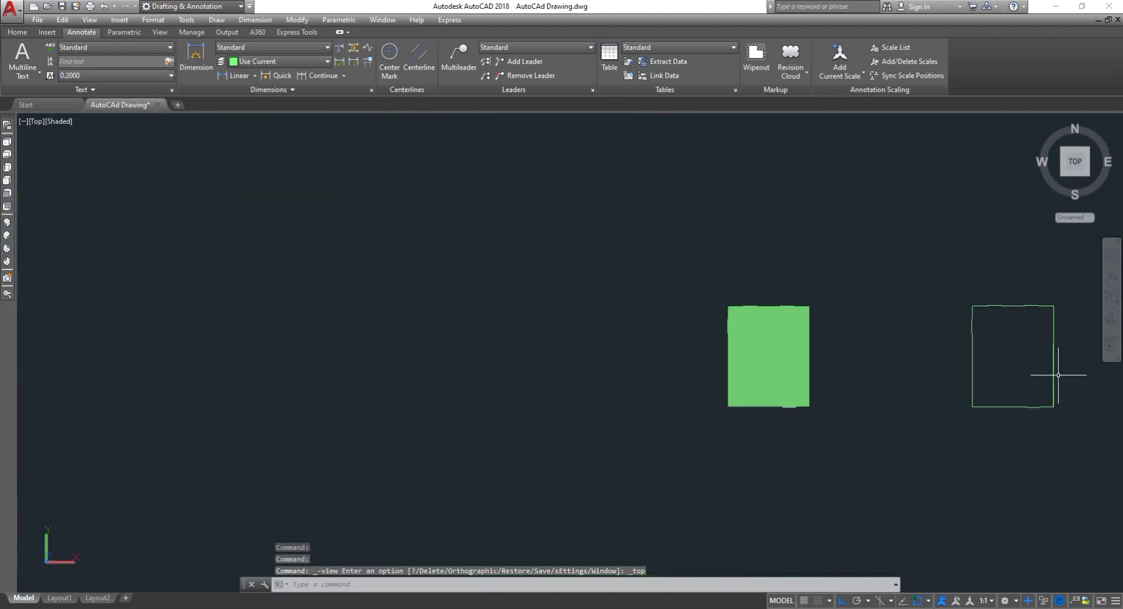
scroll(1059, 371, up, 6)
scroll(1028, 355, down, 2)
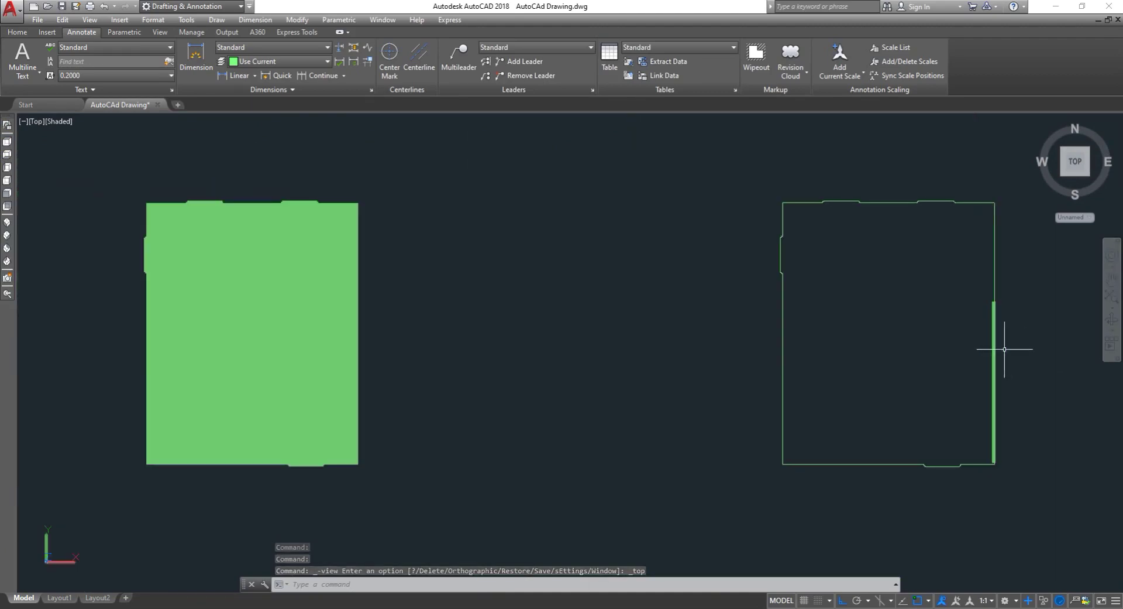
click(995, 322)
text(CO)
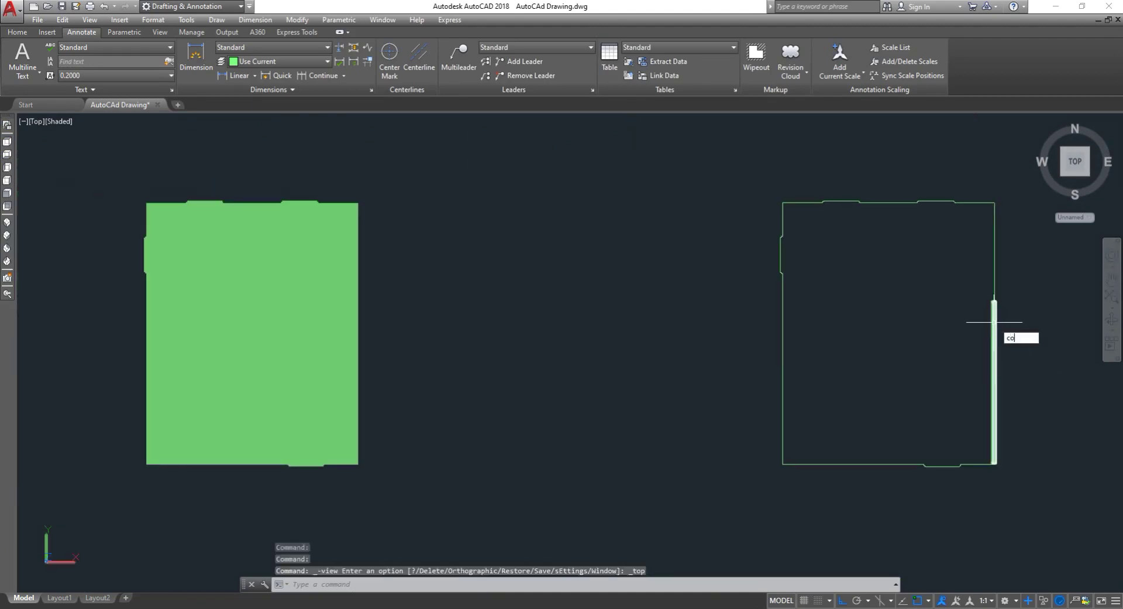
key(Down)
key(Down)
key(Down)
key(Down)
key(Down)
key(Down)
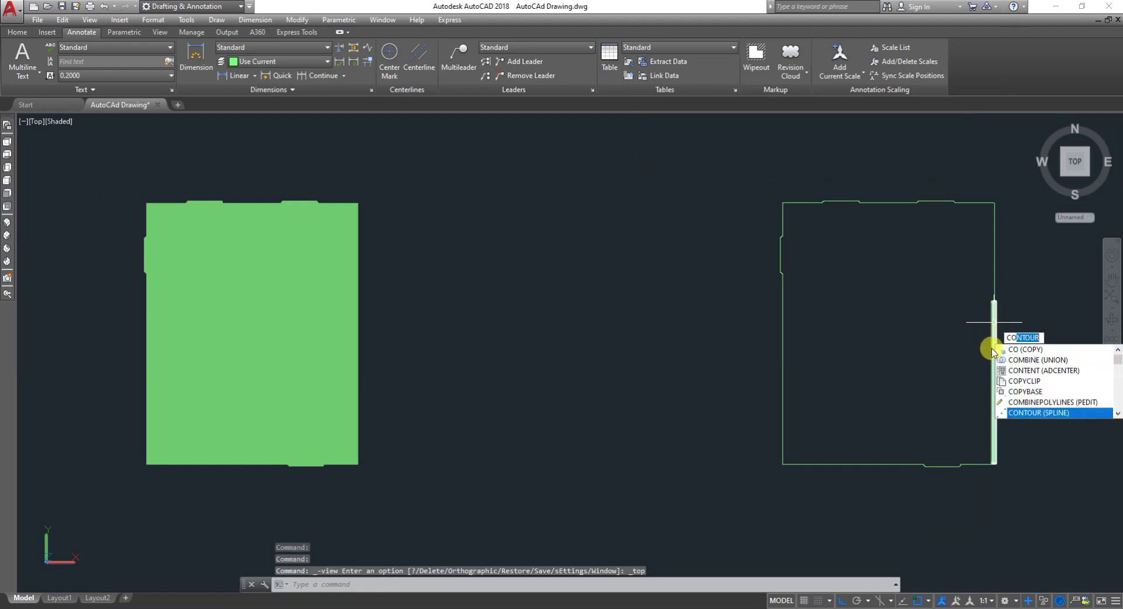
key(Return)
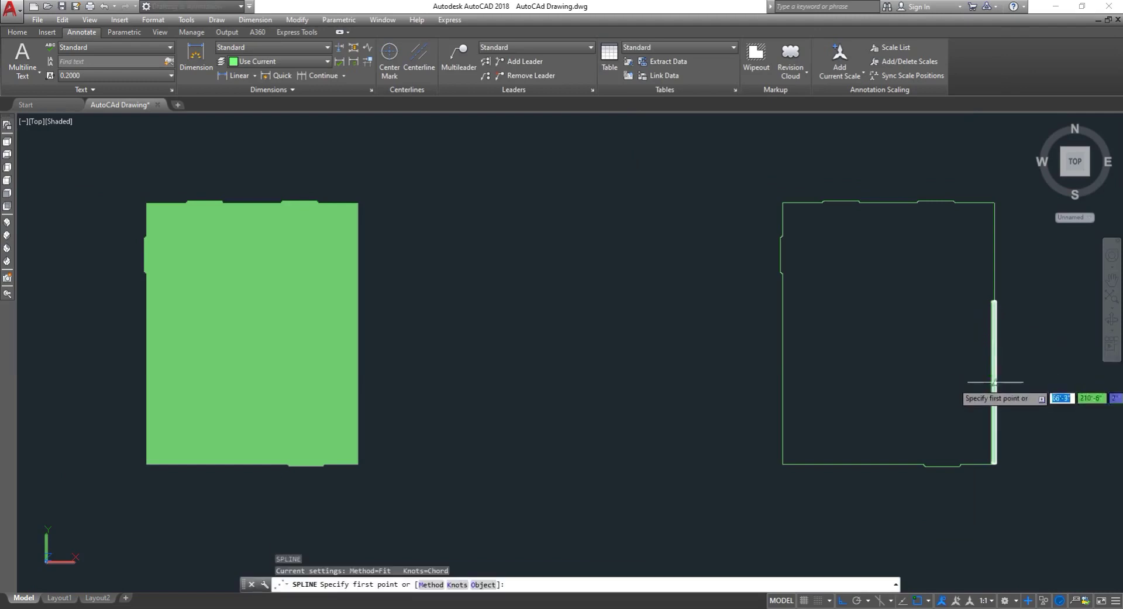
click(993, 463)
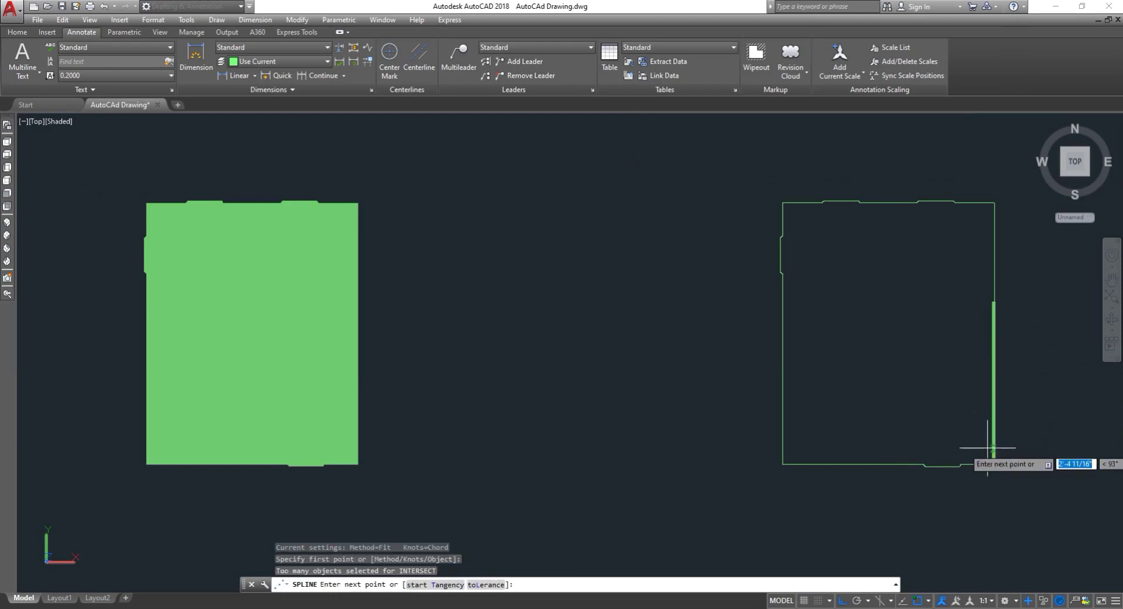
key(Escape)
key(Escape)
key(Escape)
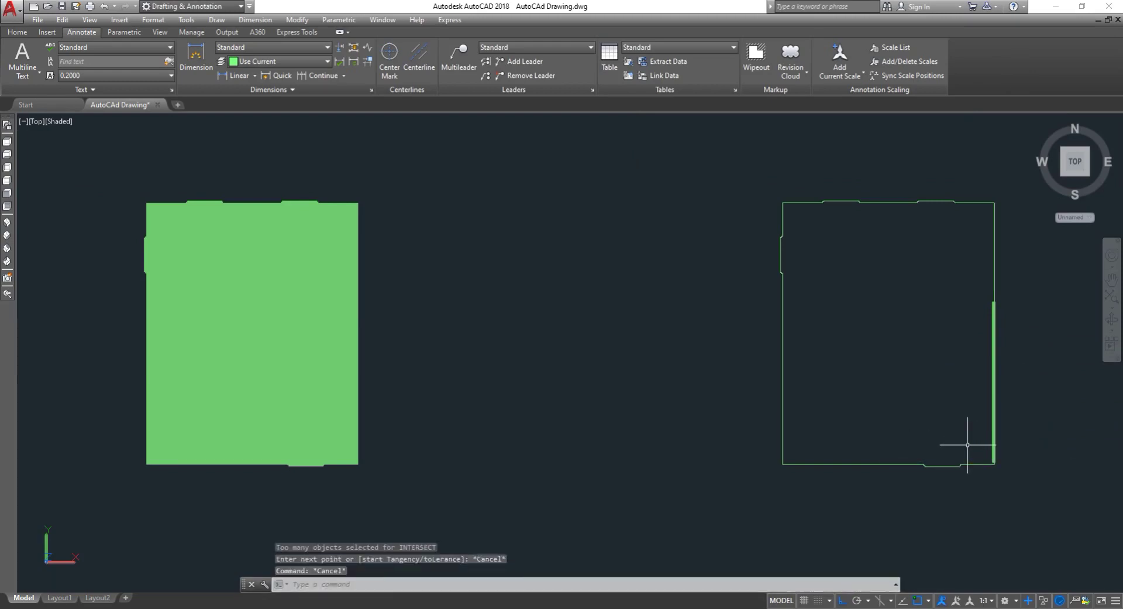
- Copy the straight wall segment from the slab outline's east edge straight across to its west edge
text(co)
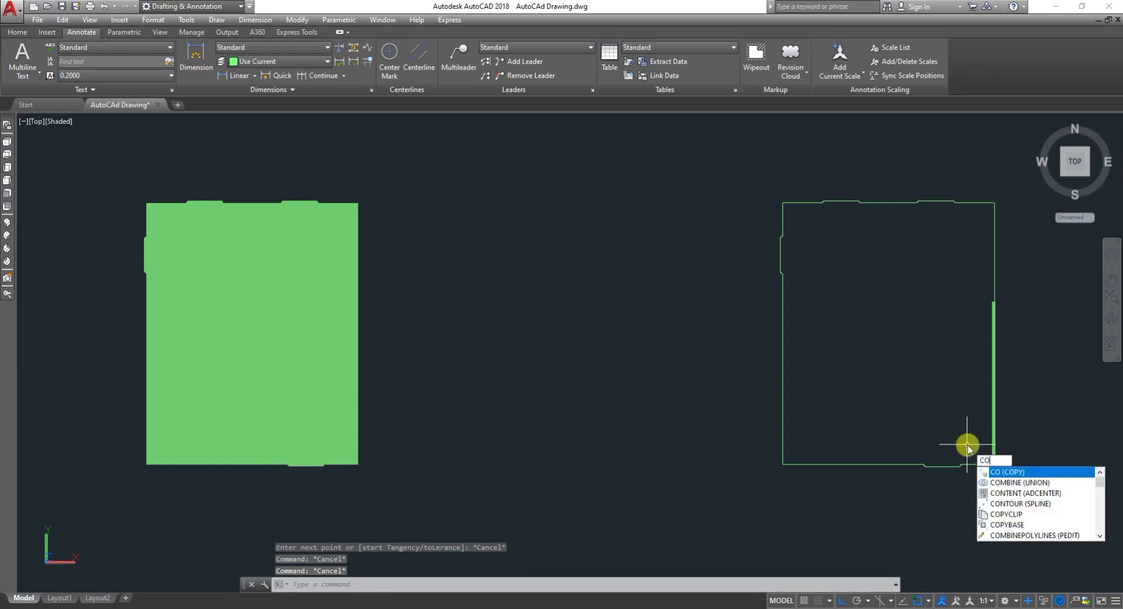
key(Return)
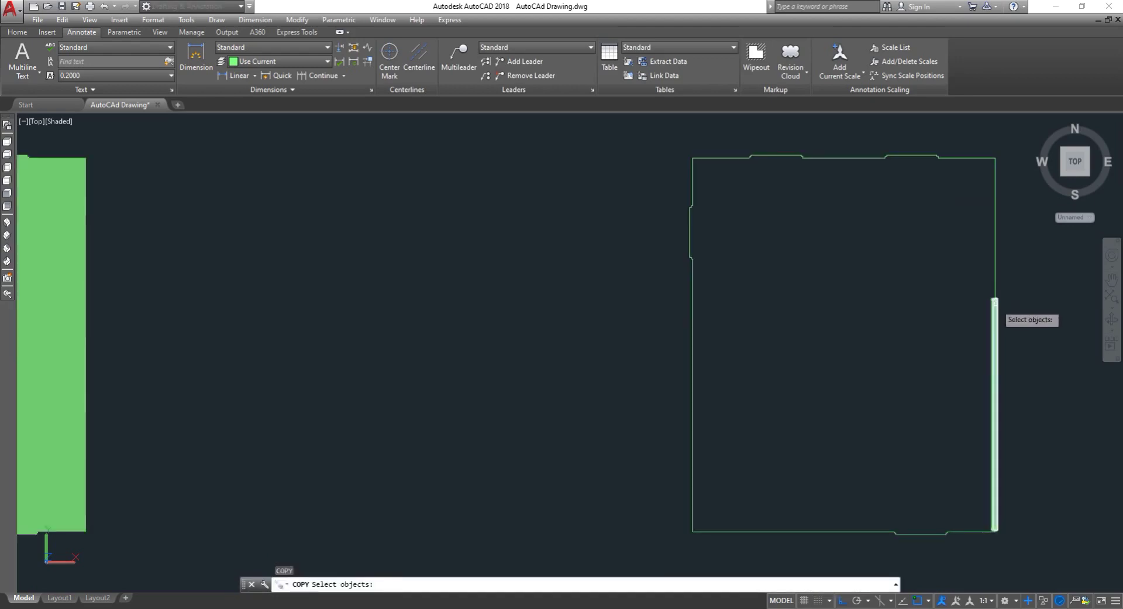
click(994, 300)
key(Return)
click(994, 300)
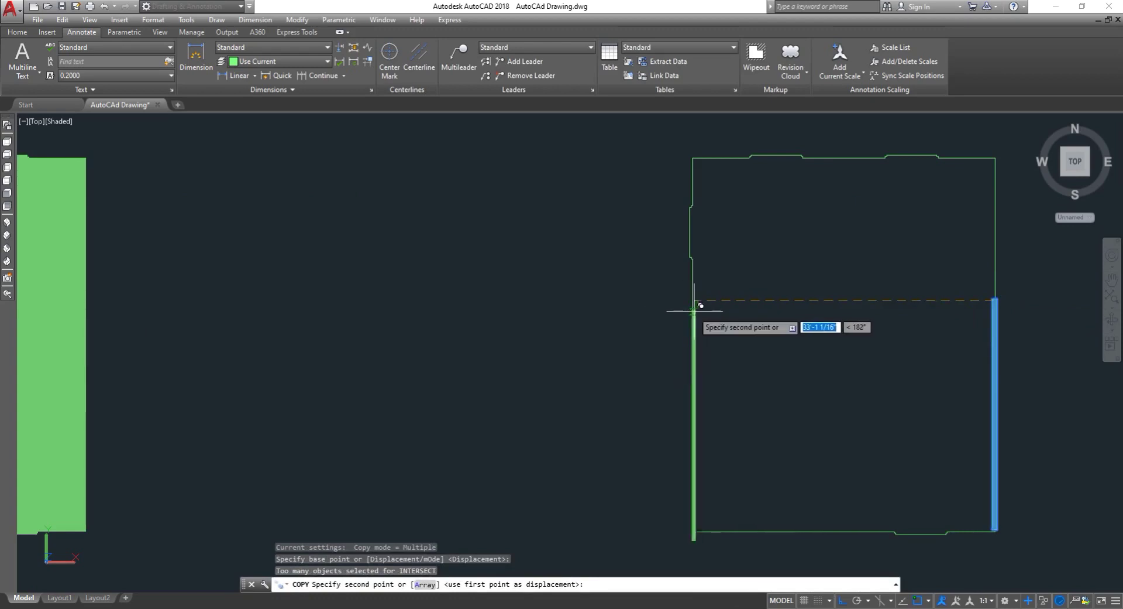
scroll(702, 304, up, 2)
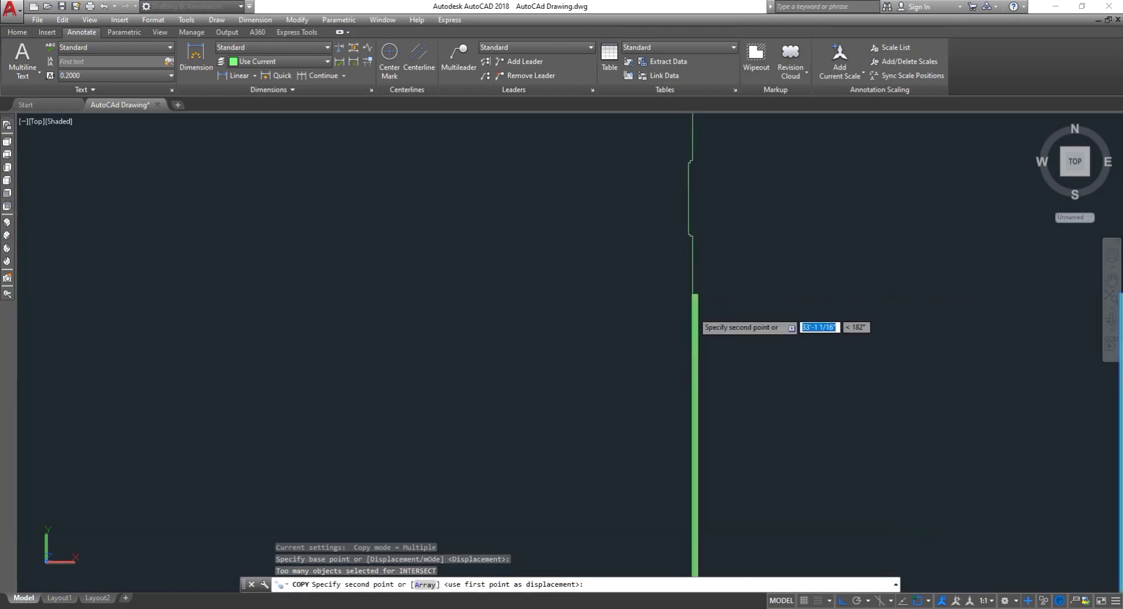
click(702, 301)
scroll(717, 304, down, 3)
key(Escape)
- Move the copied west wall segment straight north so its lower end no longer overshoots the outline's southwest corner
scroll(702, 413, up, 4)
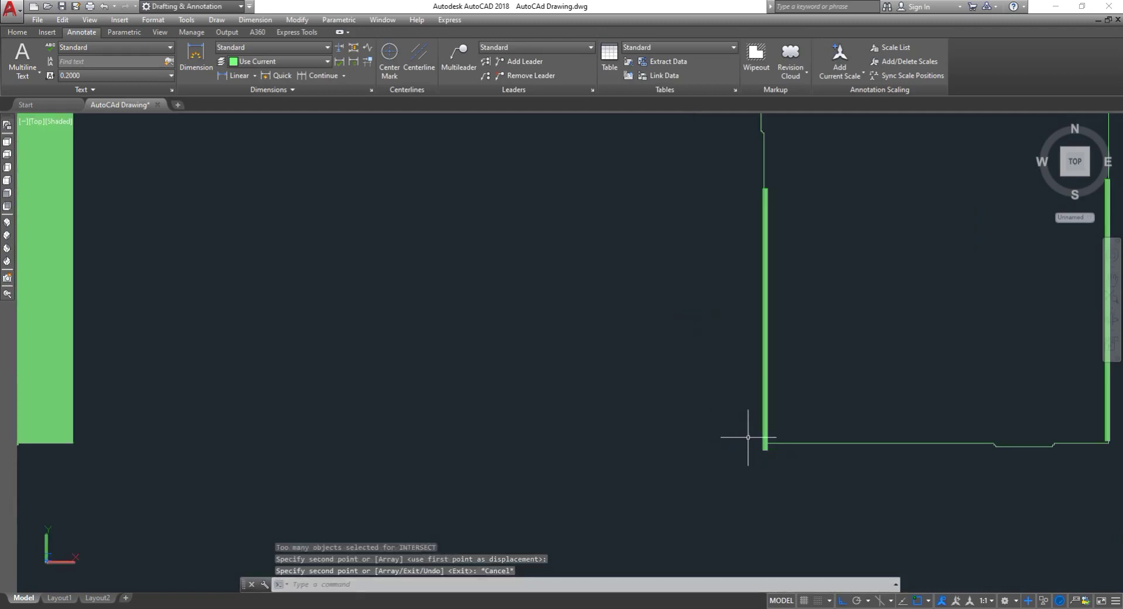
text(m)
key(Return)
click(765, 446)
key(Return)
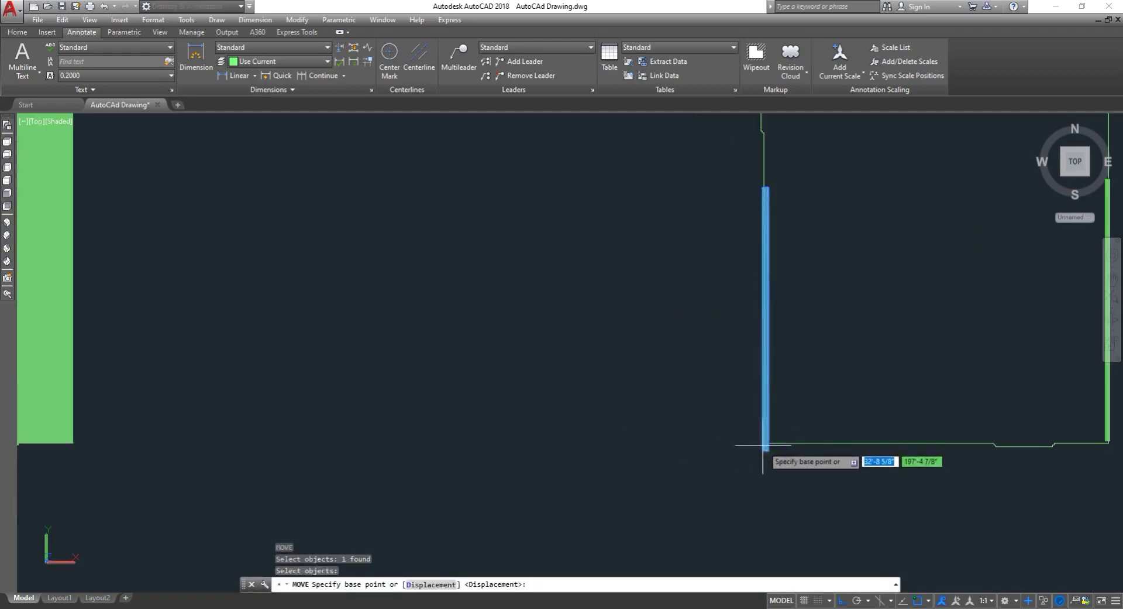
click(764, 445)
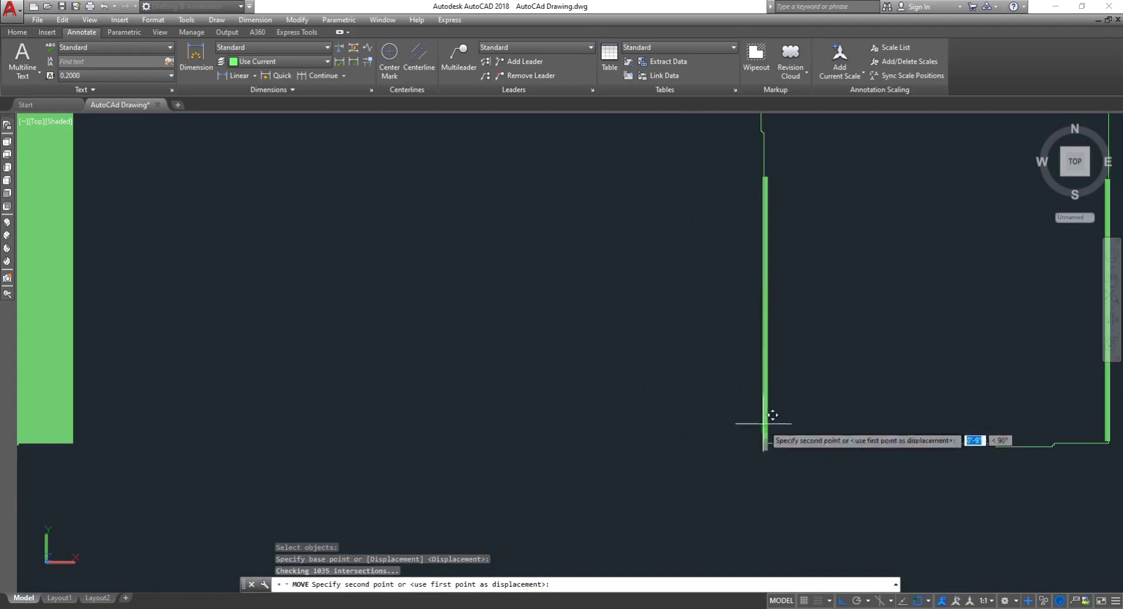
click(761, 424)
key(Escape)
scroll(775, 427, down, 2)
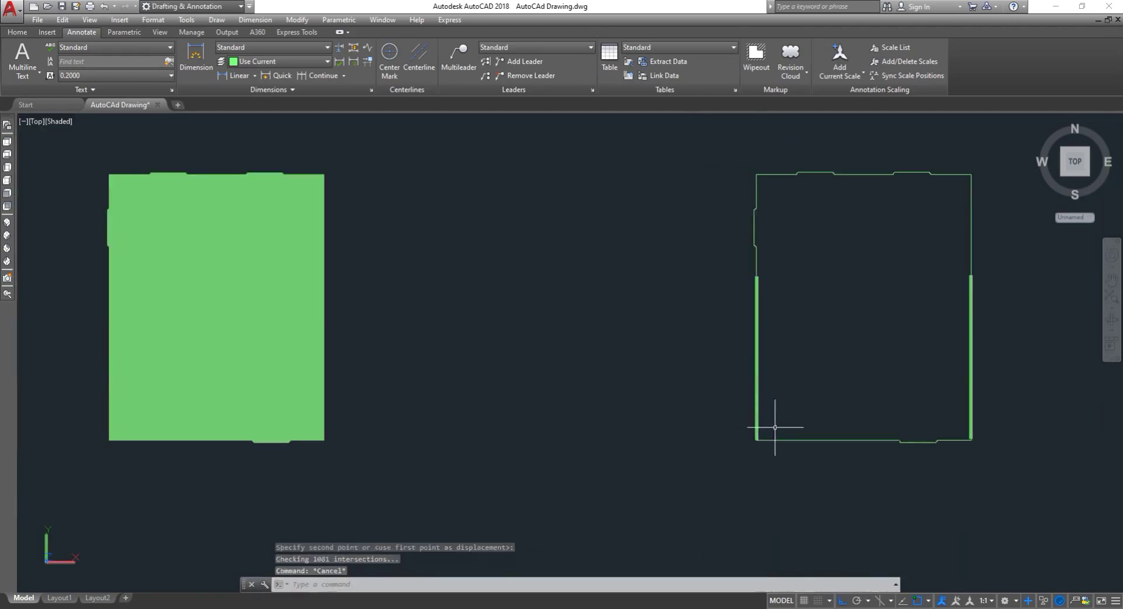
click(1107, 314)
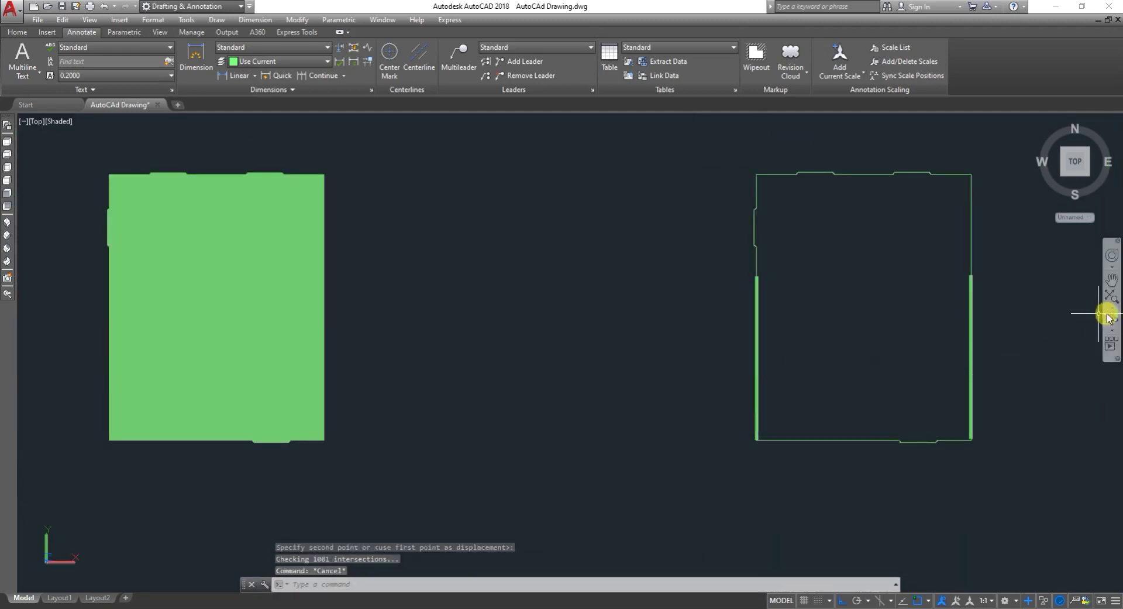
drag(983, 371, 696, 298)
click(7, 141)
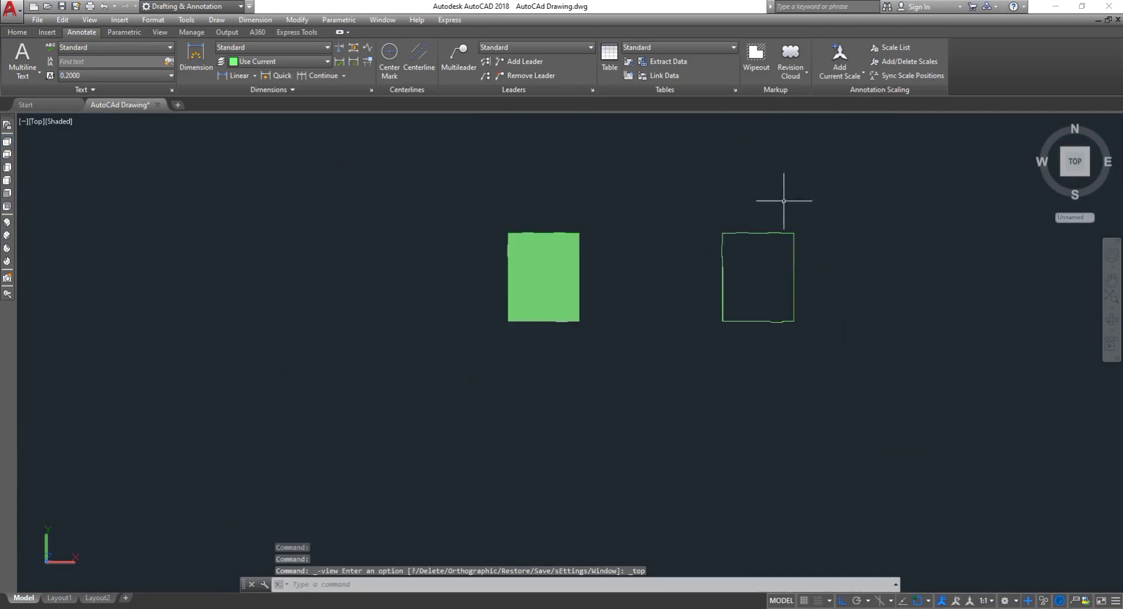
scroll(787, 204, up, 2)
scroll(836, 257, down, 1)
key(Escape)
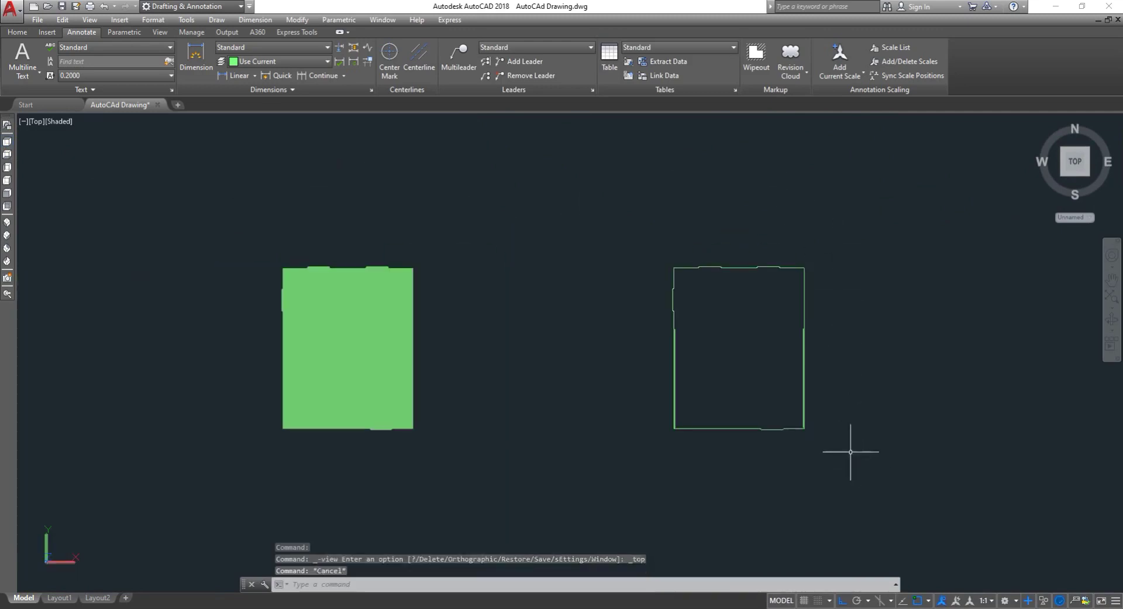
text(co)
key(Return)
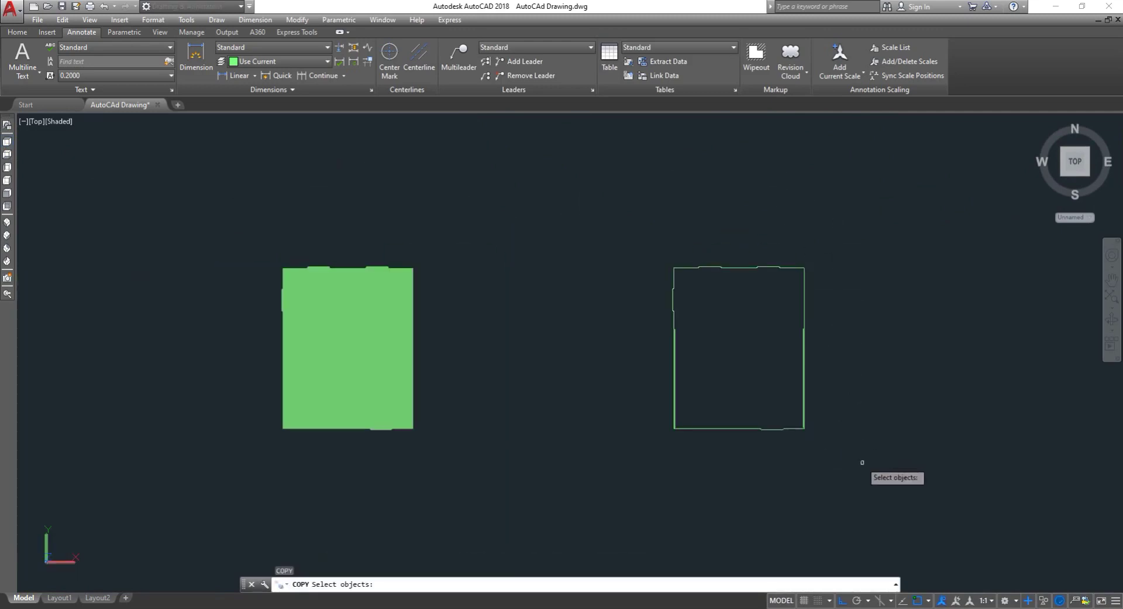
key(Escape)
- Move the slab outline together with both wall segments 100' west onto the solid slab
text(m)
key(Return)
click(866, 466)
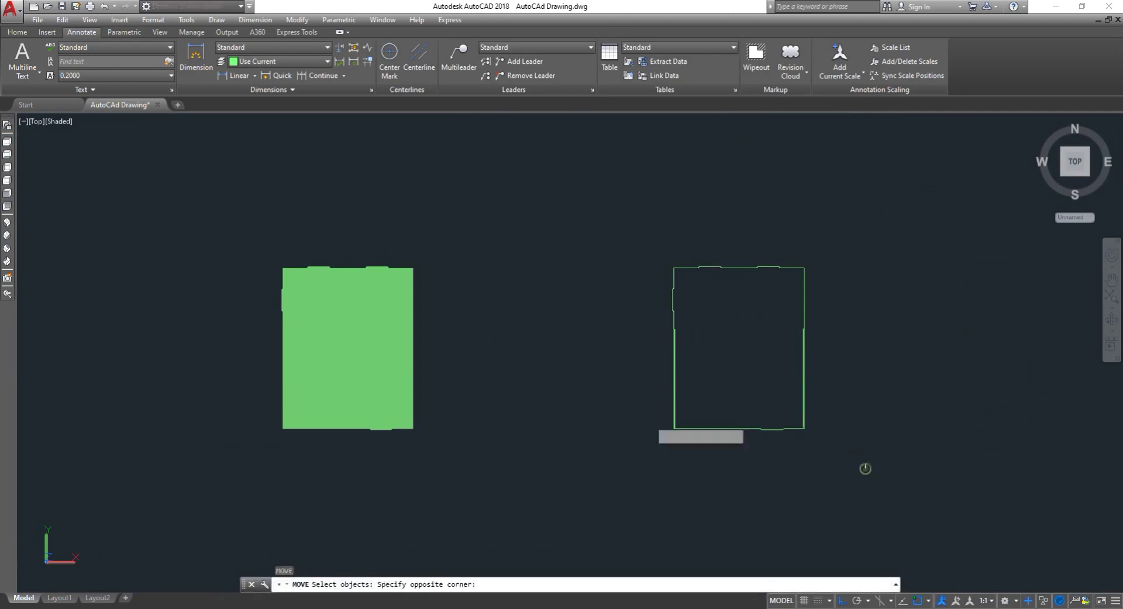
click(623, 230)
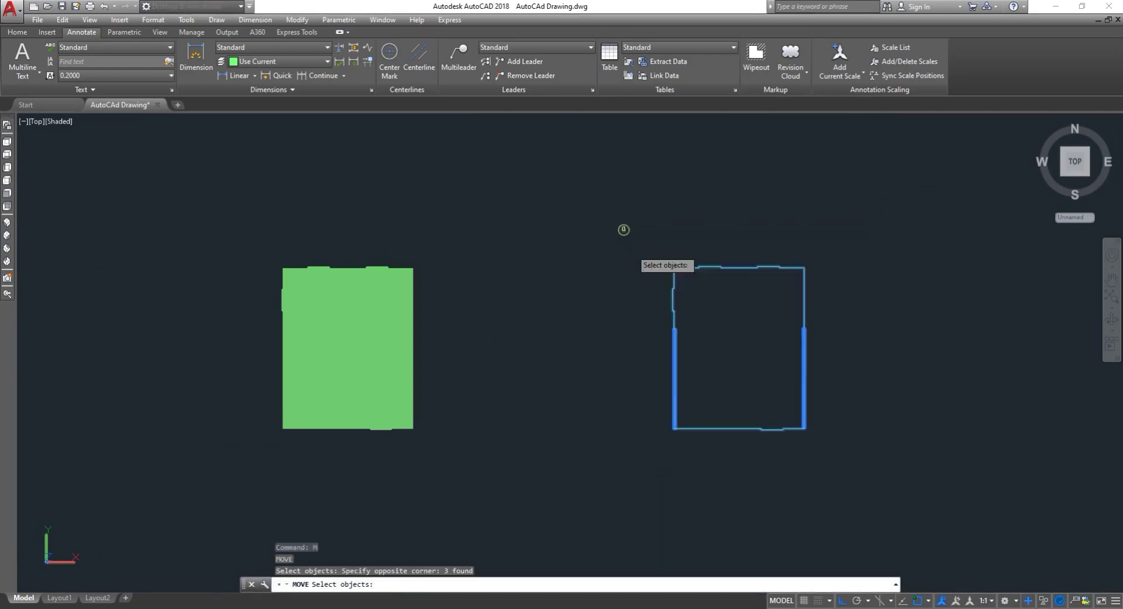
key(Return)
click(672, 431)
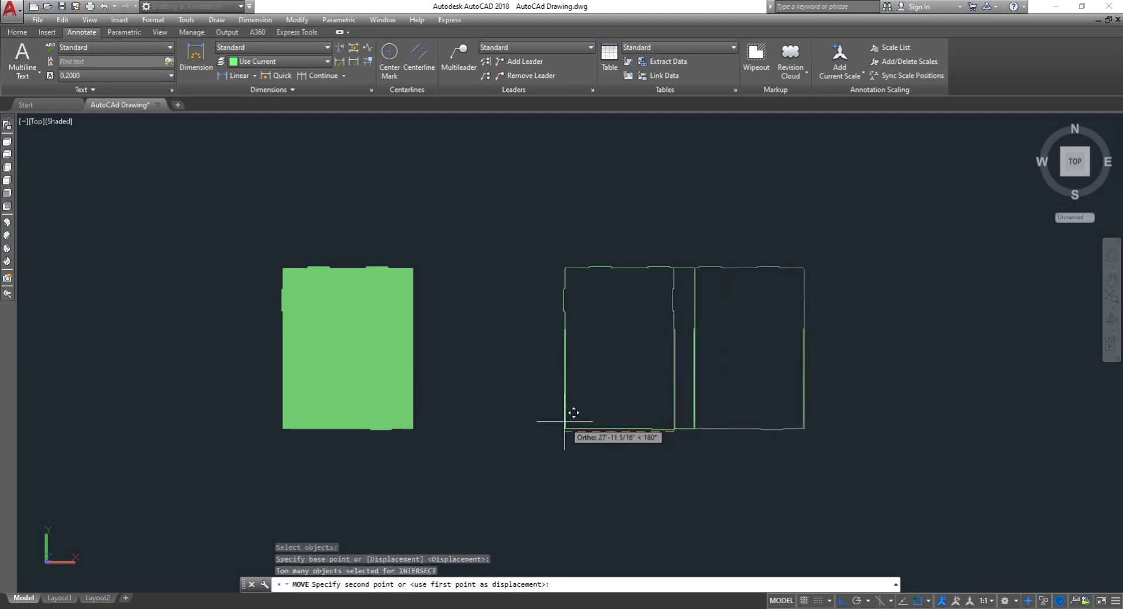
text(10)
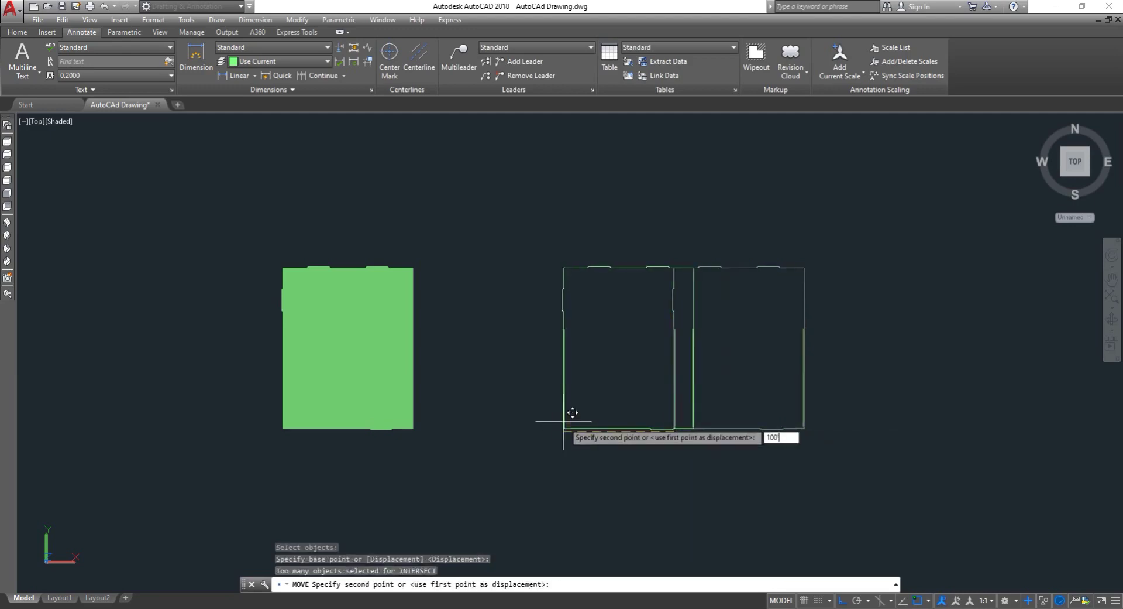
text(0')
key(Return)
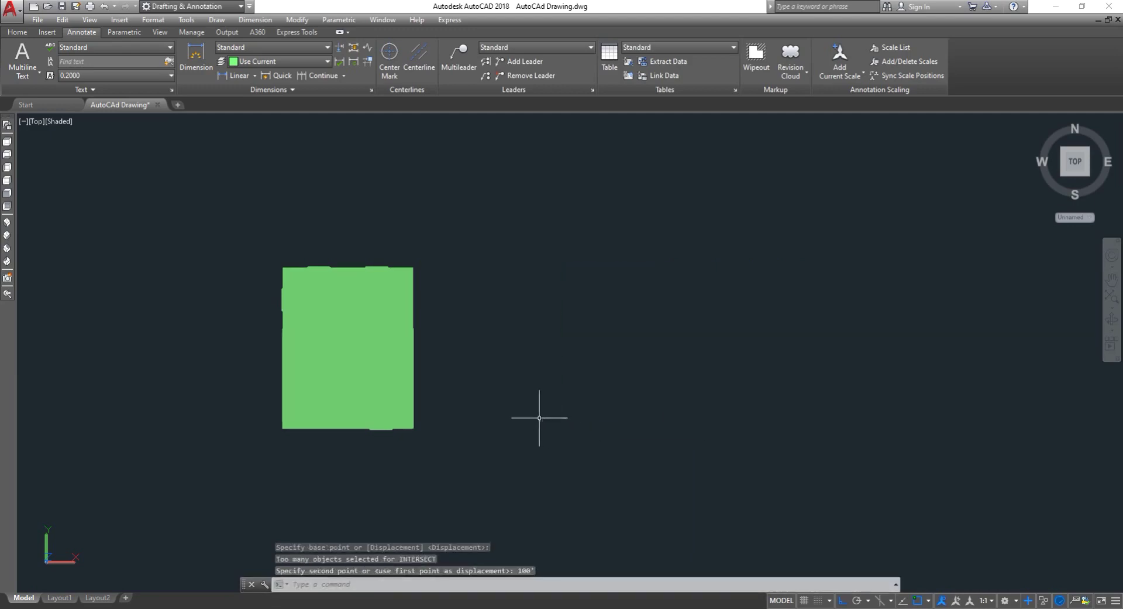
key(Escape)
- Examine in 3D how the wall segments and their profile sit against the slab's edges and corner
scroll(318, 424, up, 3)
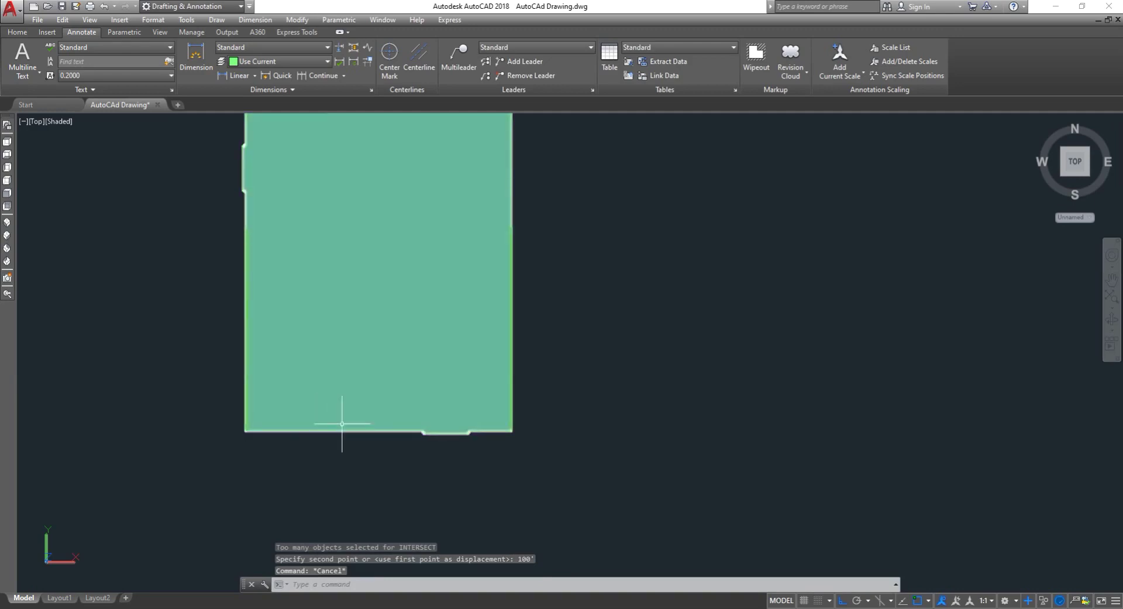
click(1110, 321)
drag(652, 422, 543, 276)
scroll(428, 373, up, 4)
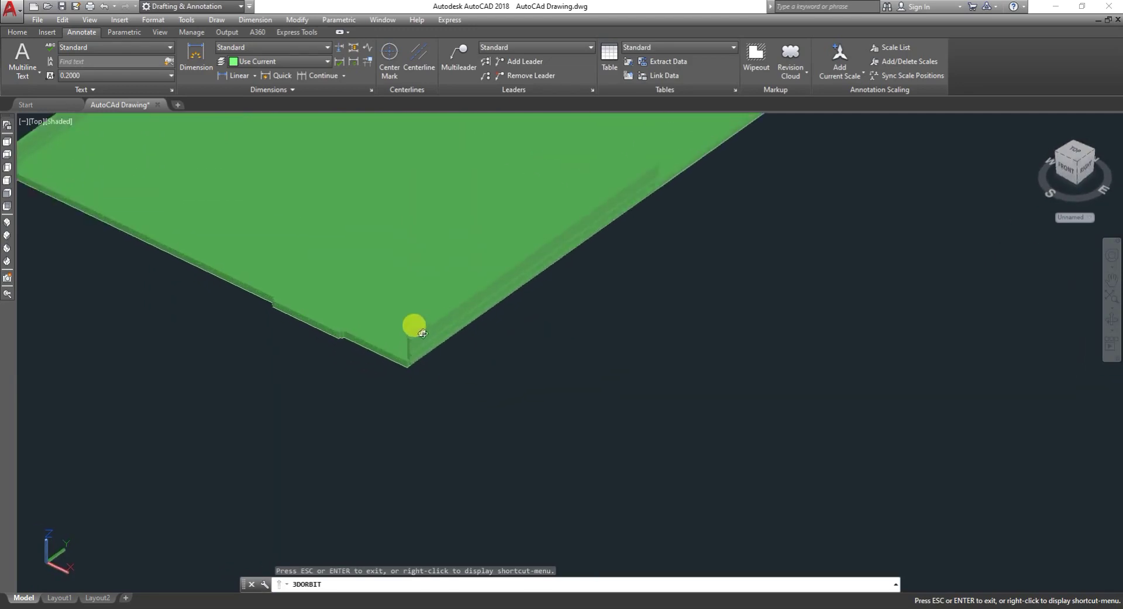
scroll(423, 333, up, 4)
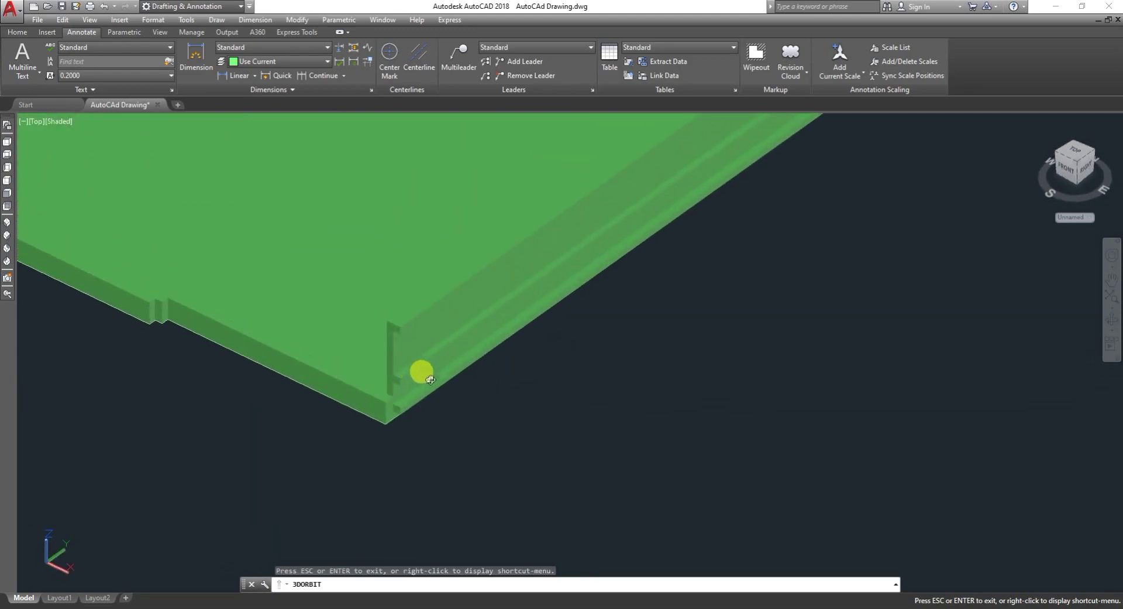
drag(430, 379, 557, 305)
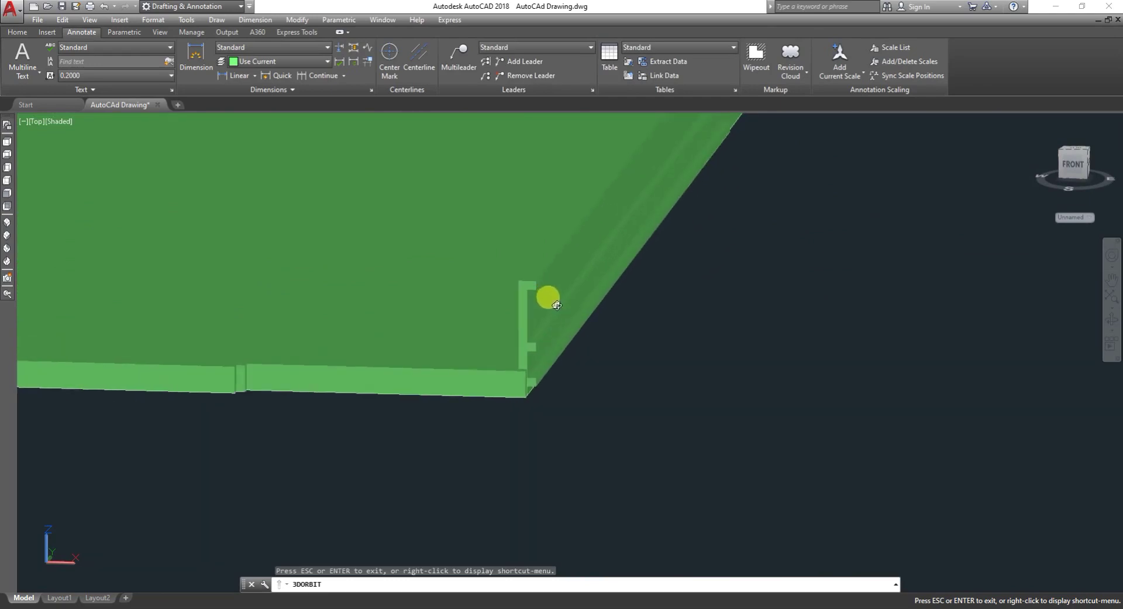
scroll(556, 305, up, 5)
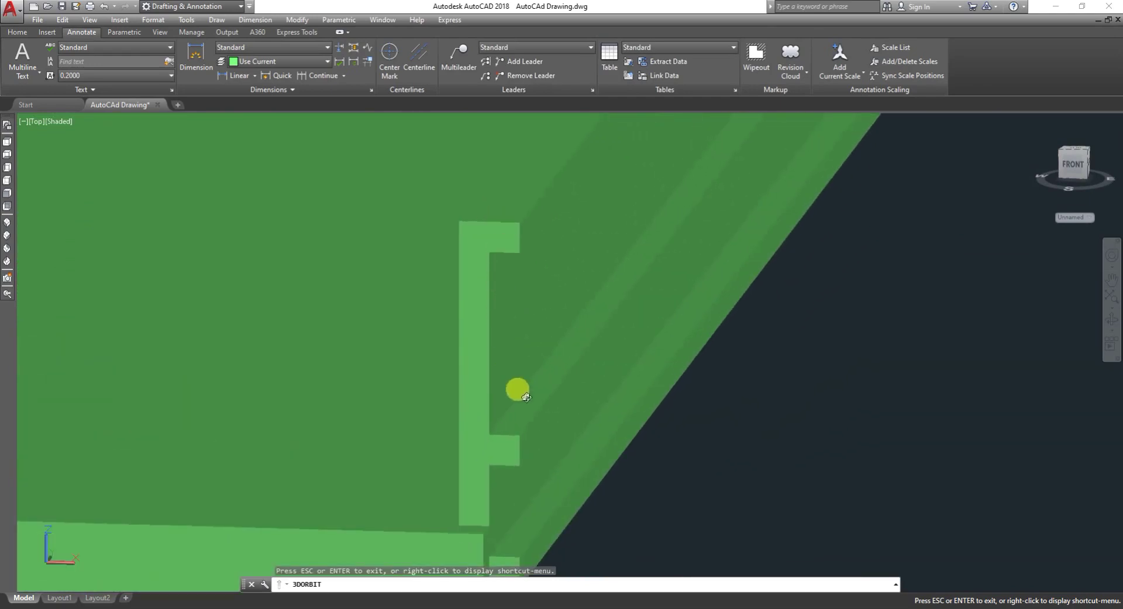
scroll(690, 459, down, 3)
scroll(655, 365, down, 1)
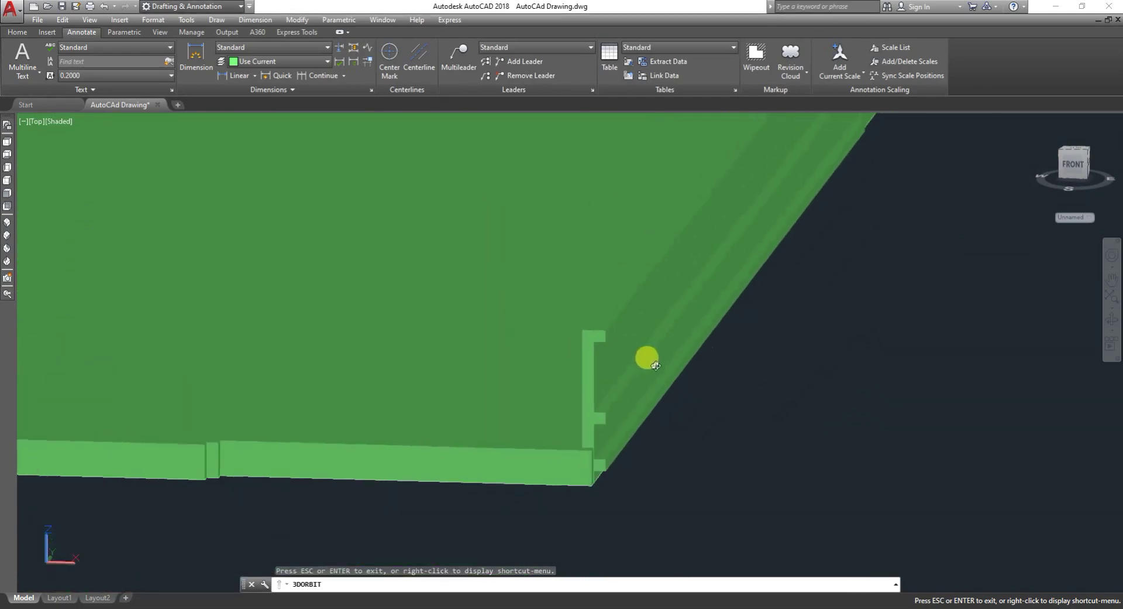
mouse_move(727, 446)
mouse_down()
mouse_move(690, 429)
mouse_move(639, 441)
mouse_move(632, 459)
mouse_move(683, 475)
mouse_move(697, 459)
mouse_move(677, 424)
mouse_move(731, 432)
mouse_move(743, 419)
mouse_up()
scroll(656, 451, up, 5)
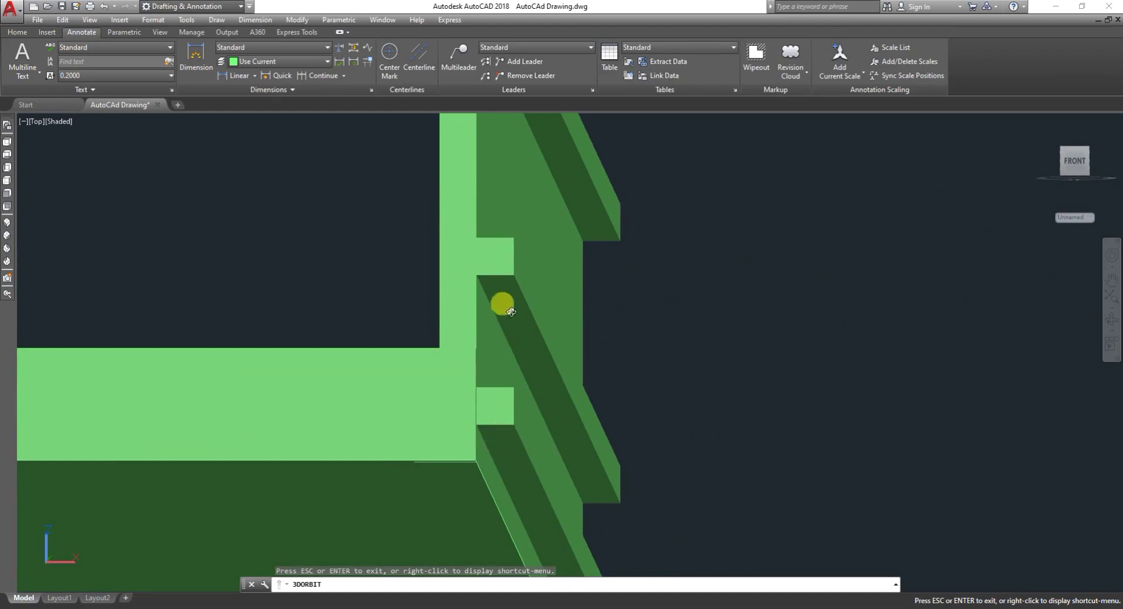
mouse_move(609, 354)
mouse_down()
mouse_move(687, 466)
mouse_move(657, 464)
mouse_move(671, 476)
mouse_move(697, 469)
mouse_move(695, 449)
mouse_move(713, 447)
mouse_move(692, 462)
mouse_up()
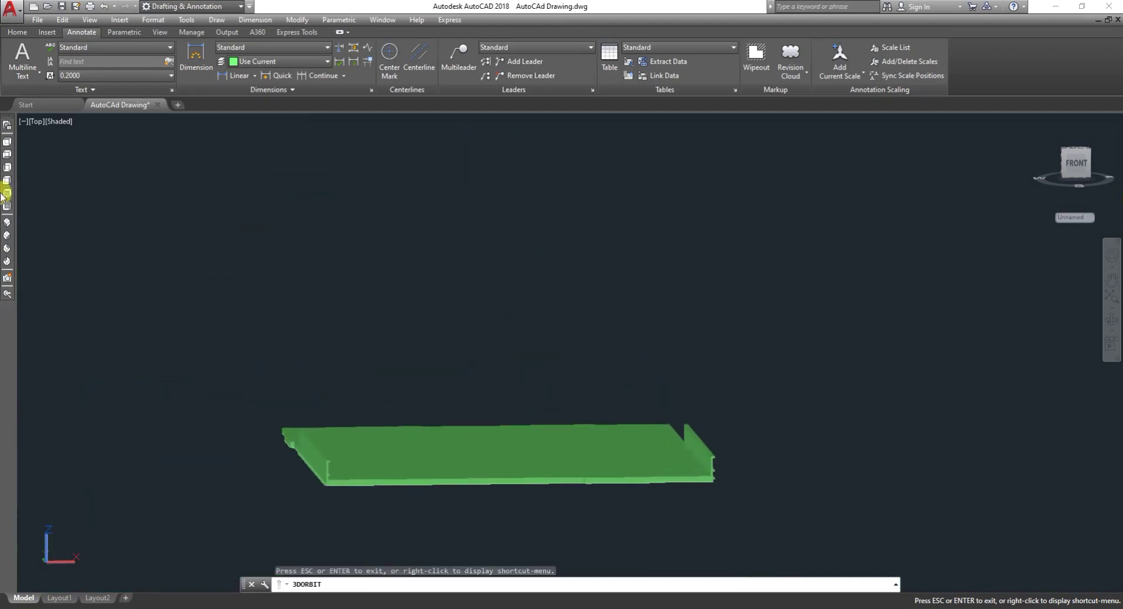
- Return the viewport to the Top view with the slab and its wall segments in plan
click(7, 140)
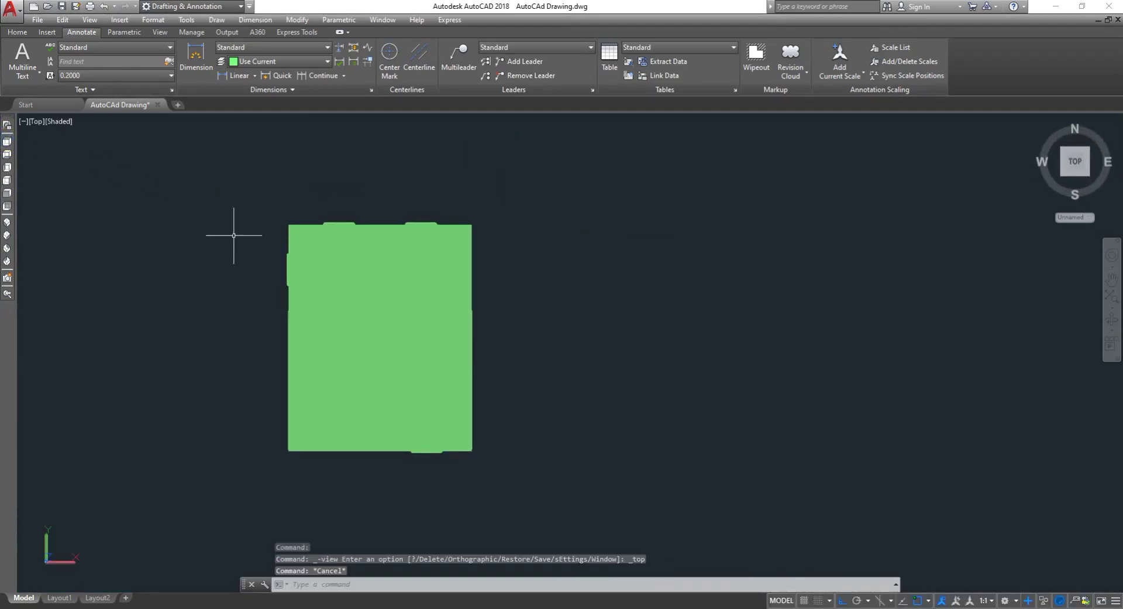
scroll(263, 284, up, 2)
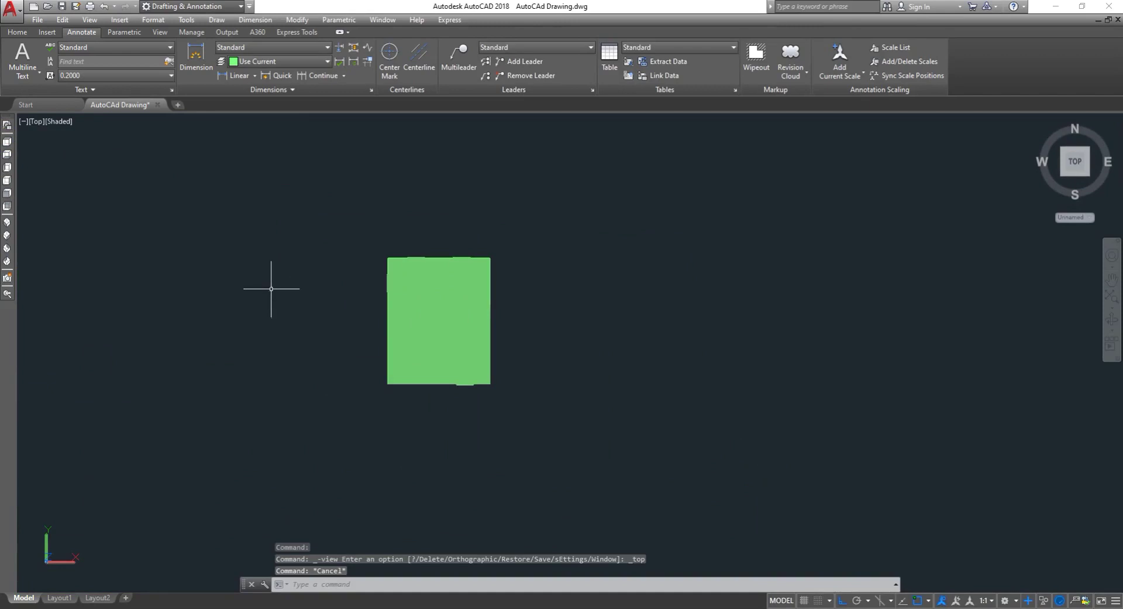
scroll(273, 292, up, 2)
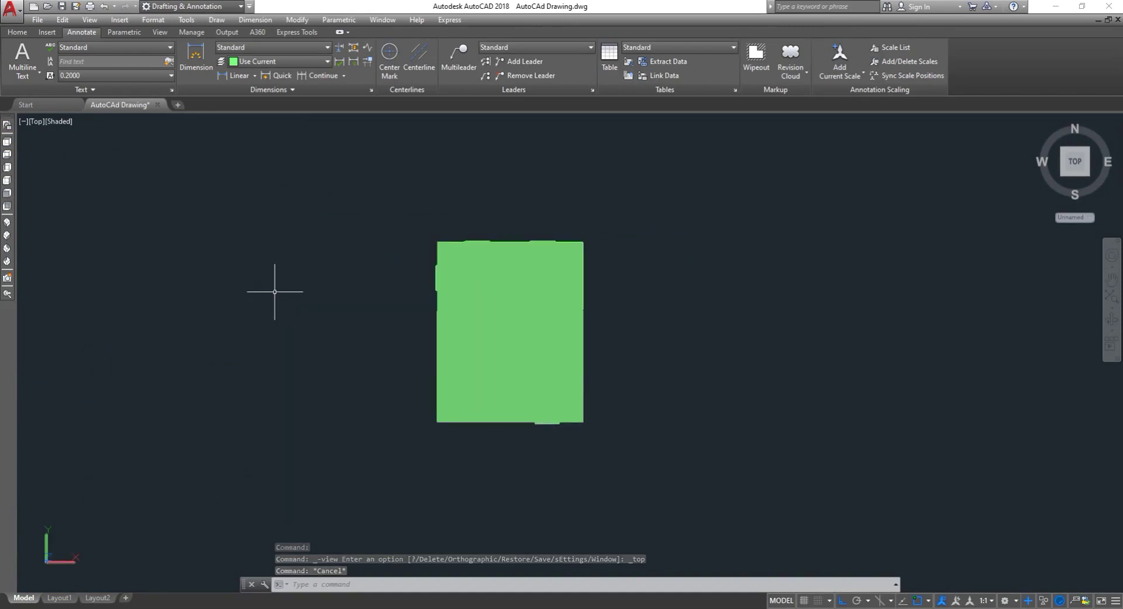
- Union the solid slab and its two wall segments into one roof solid, and check the joined result by selecting it
text(UN)
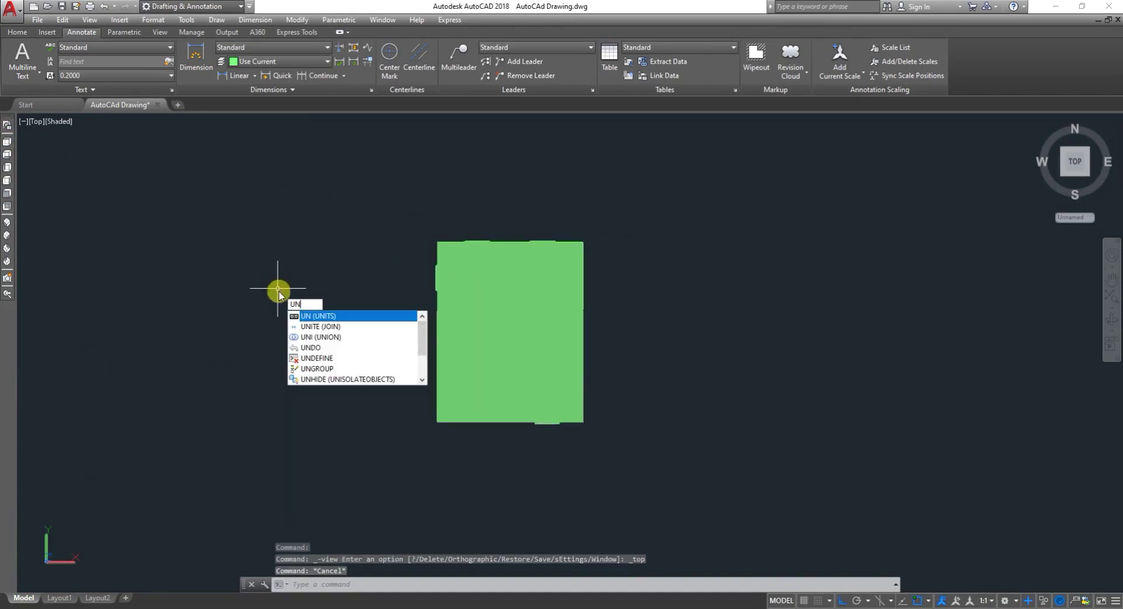
click(359, 337)
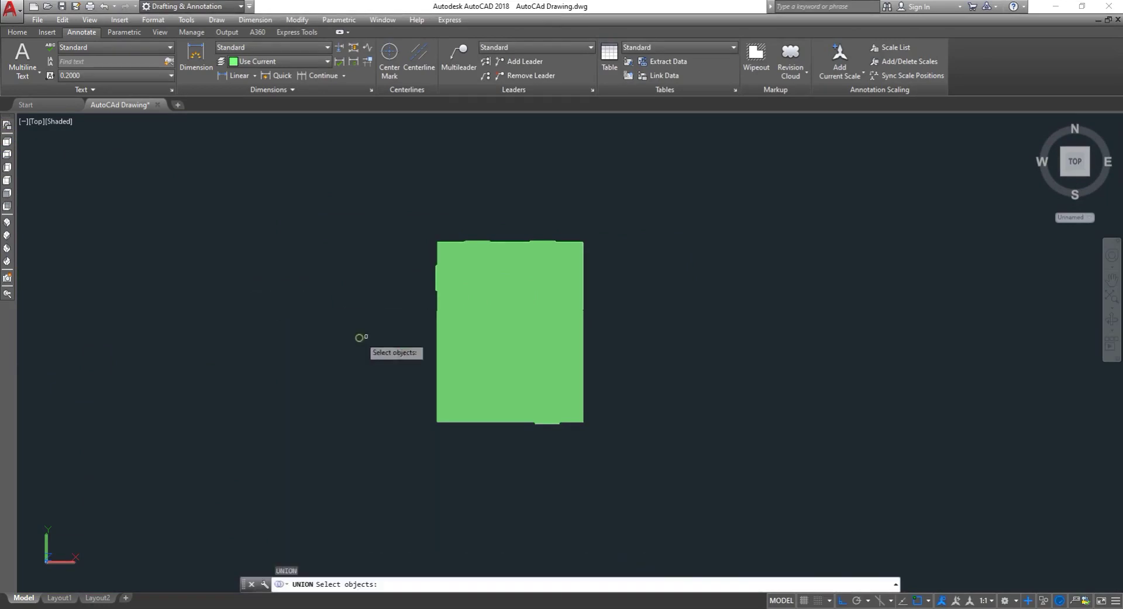
click(668, 453)
click(361, 155)
key(Return)
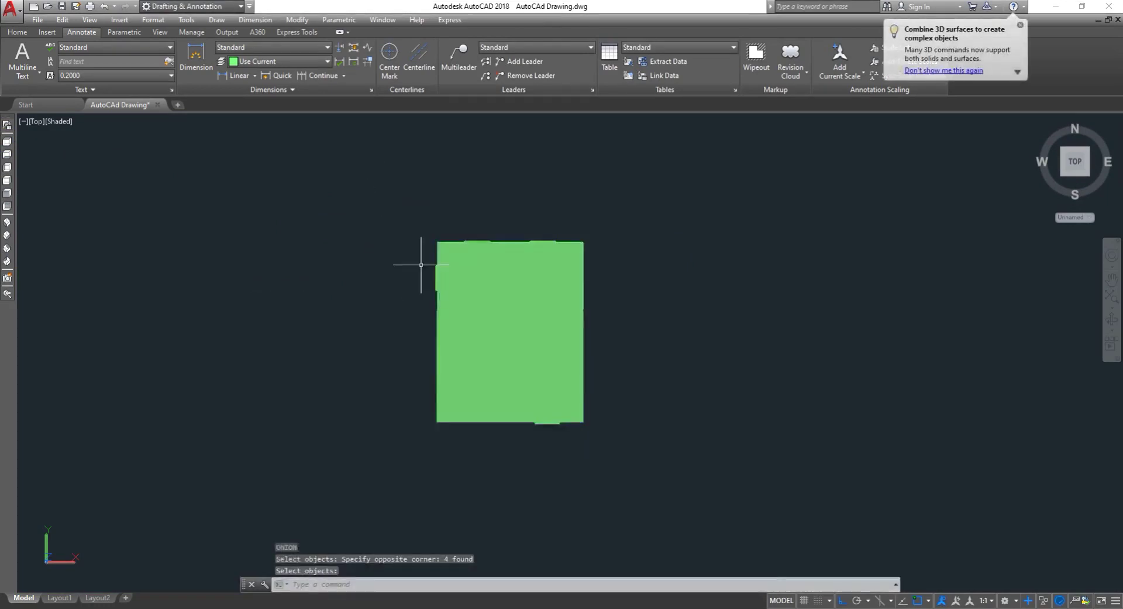
click(449, 265)
key(Escape)
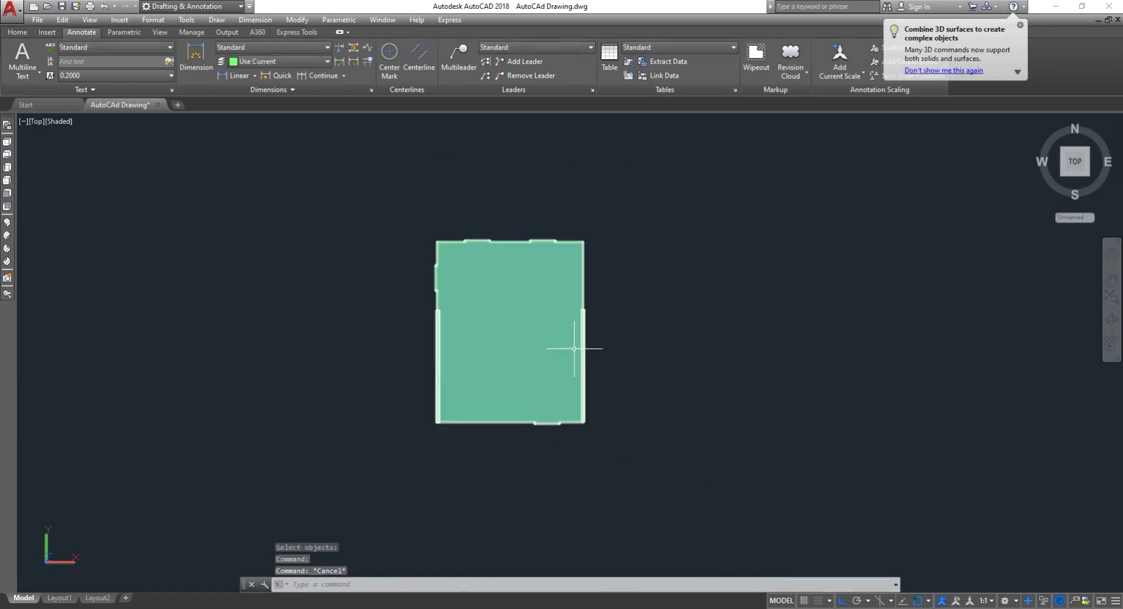
click(583, 351)
key(Escape)
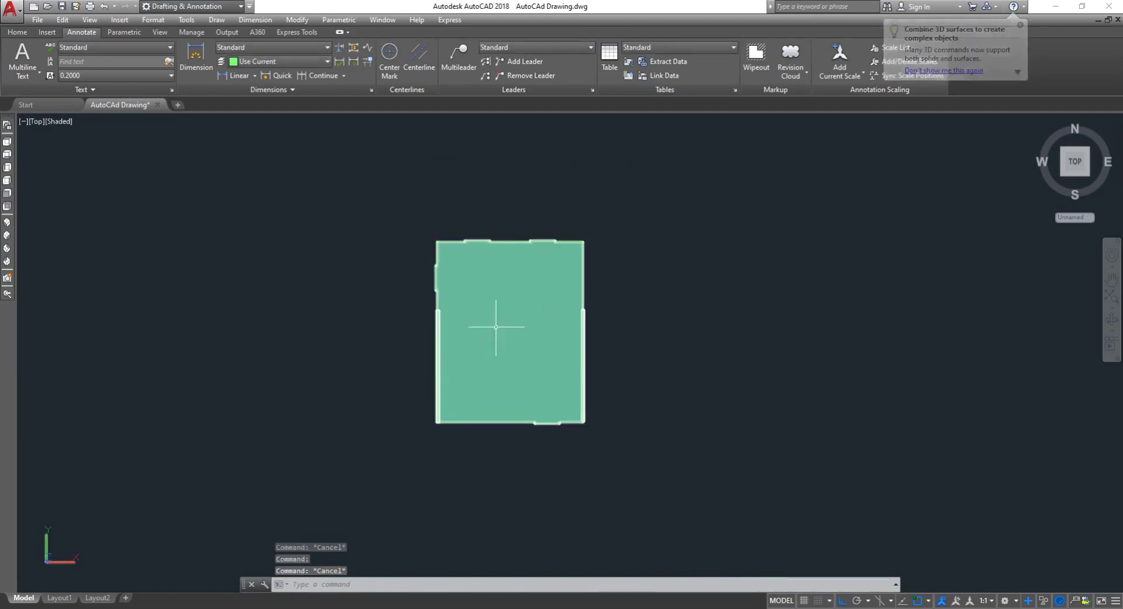
- In the Front view, move the joined roof solid and everything with it 10' straight up
click(7, 194)
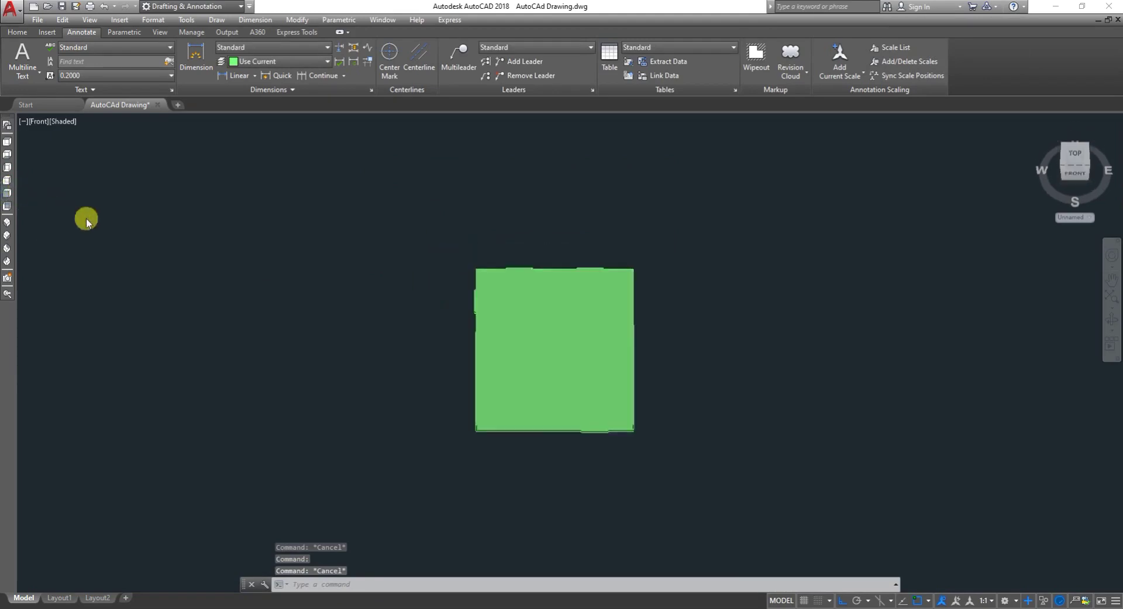
scroll(222, 376, up, 3)
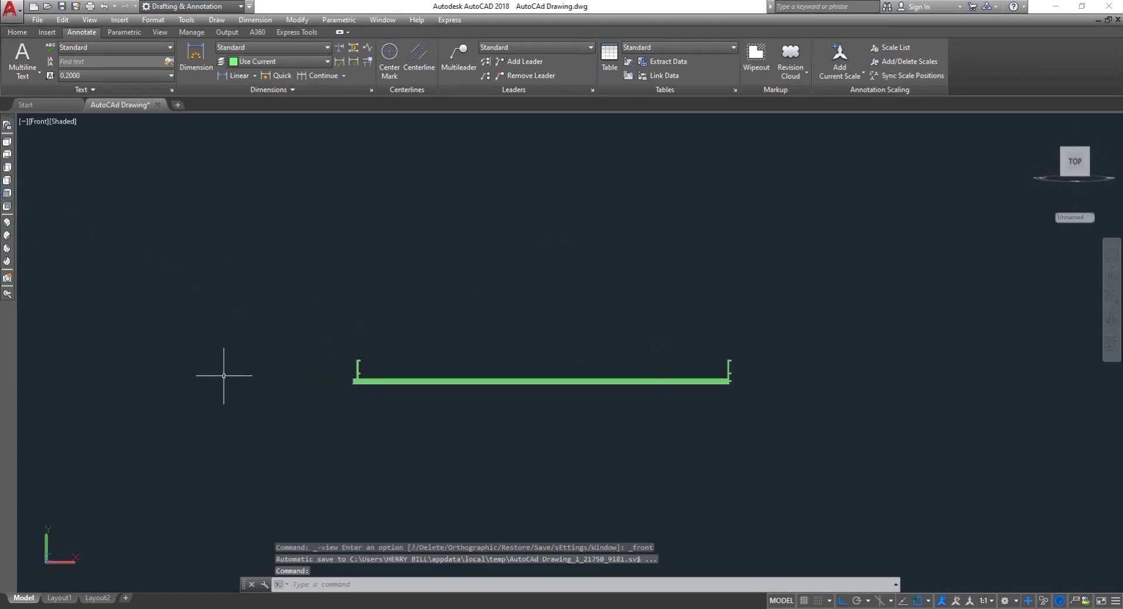
key(Return)
click(768, 426)
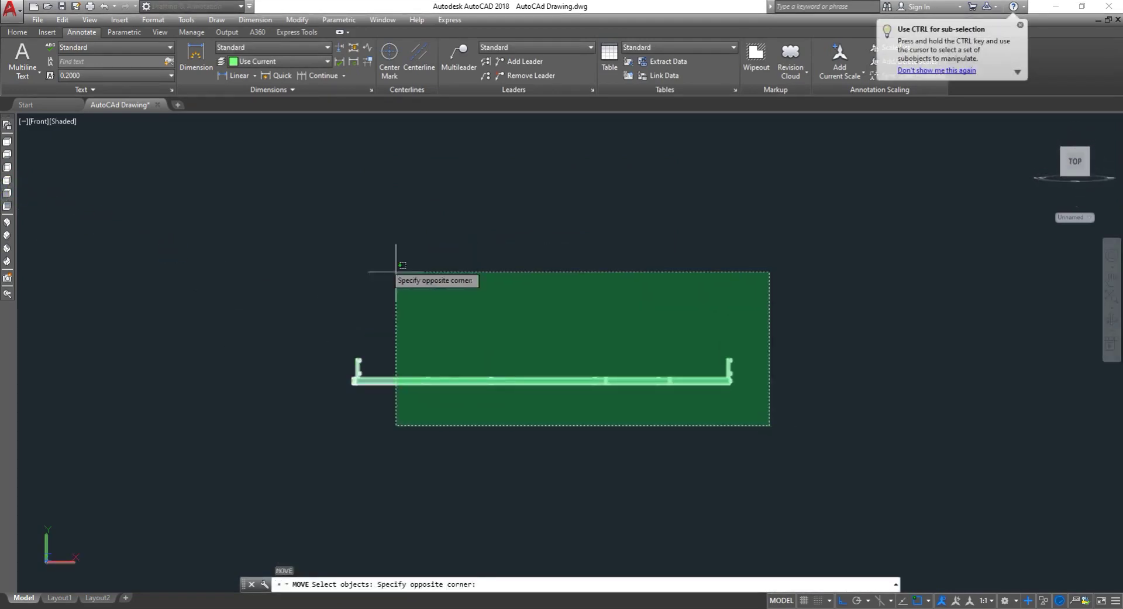
click(320, 238)
key(Return)
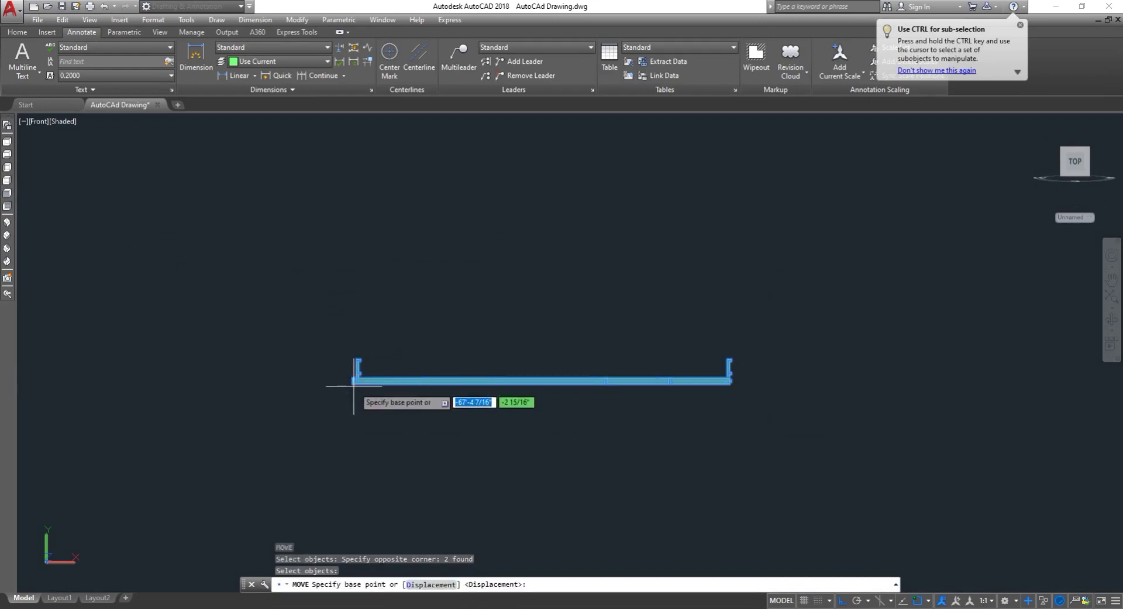
click(354, 381)
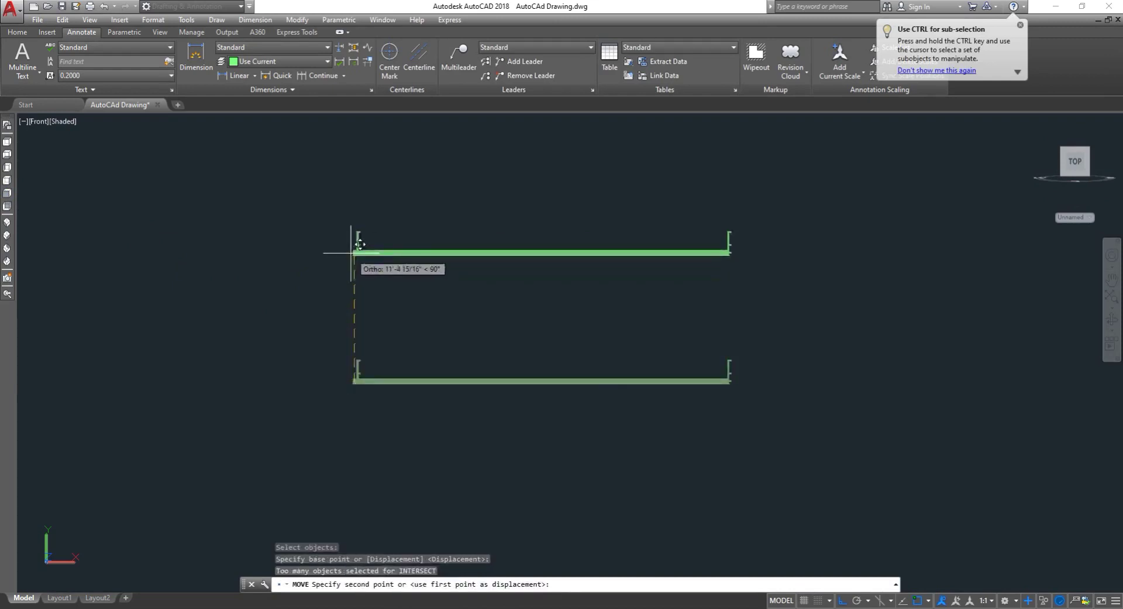
text(10)
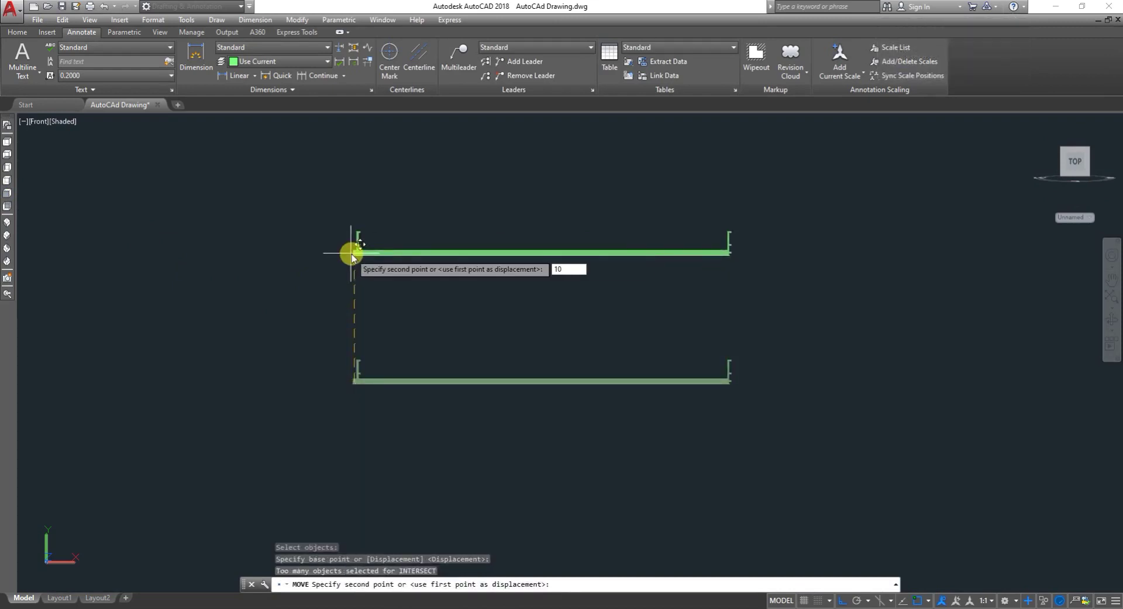
key(Return)
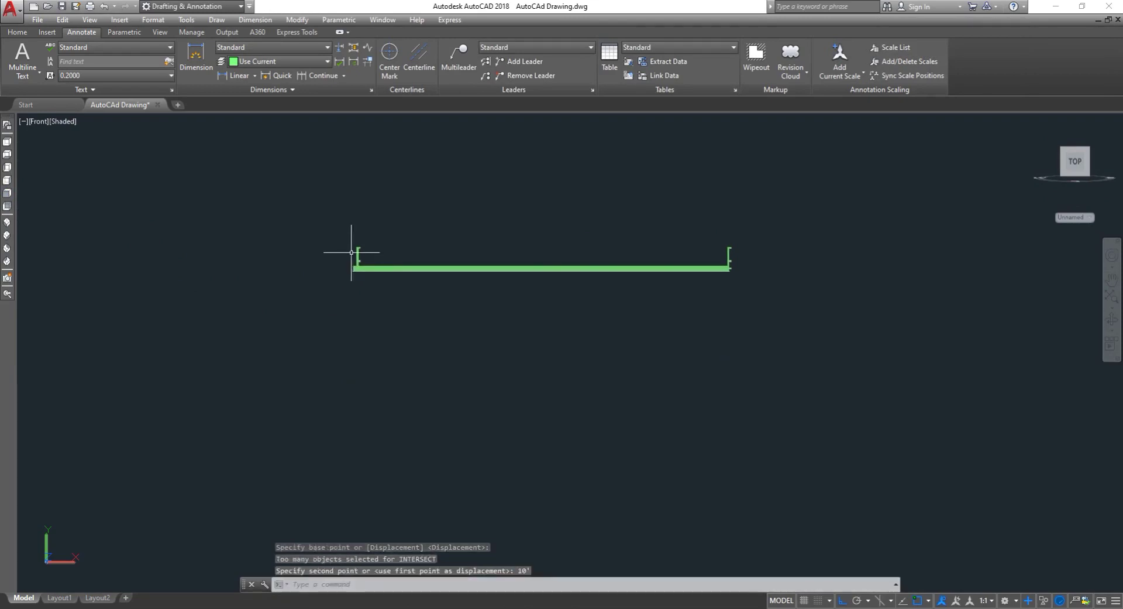
key(Escape)
- Turn on the 3D Walls layer to show the house walls under the raised roof
text(LA)
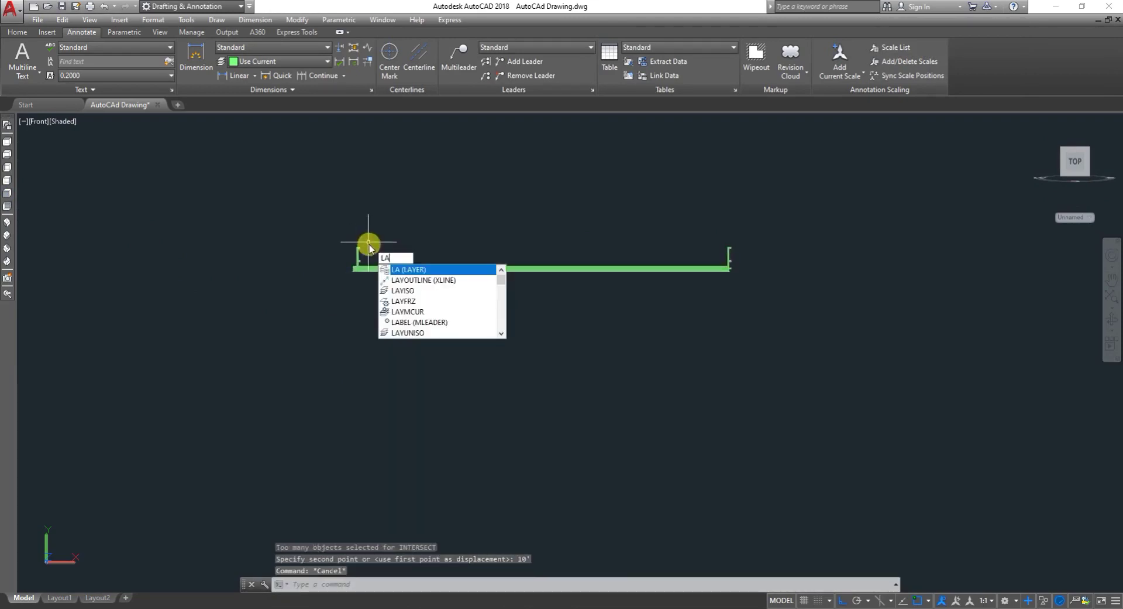
key(Return)
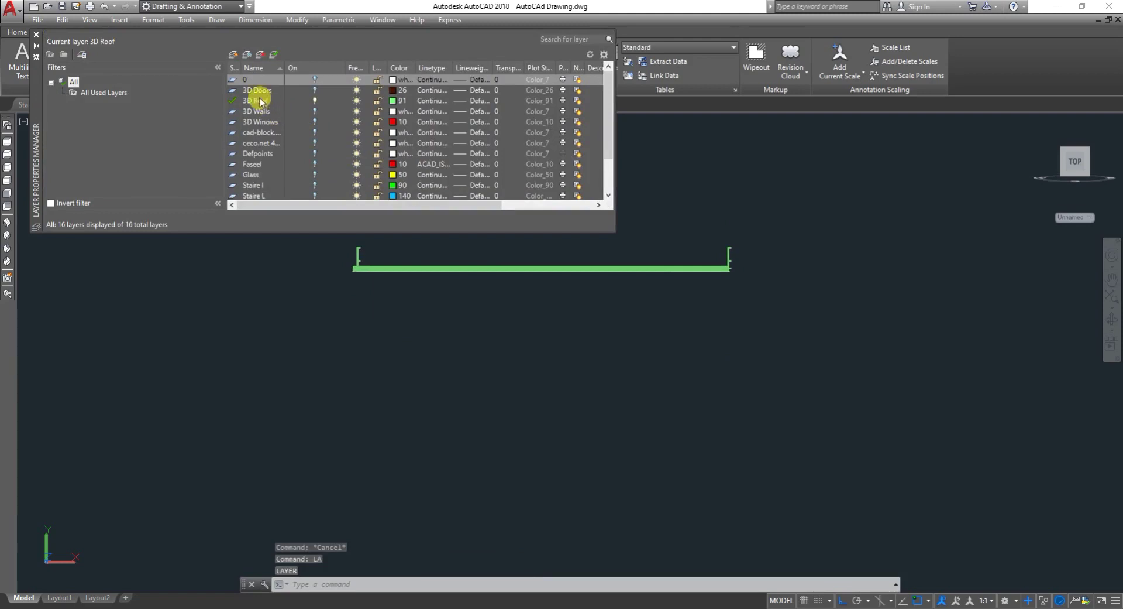
click(314, 111)
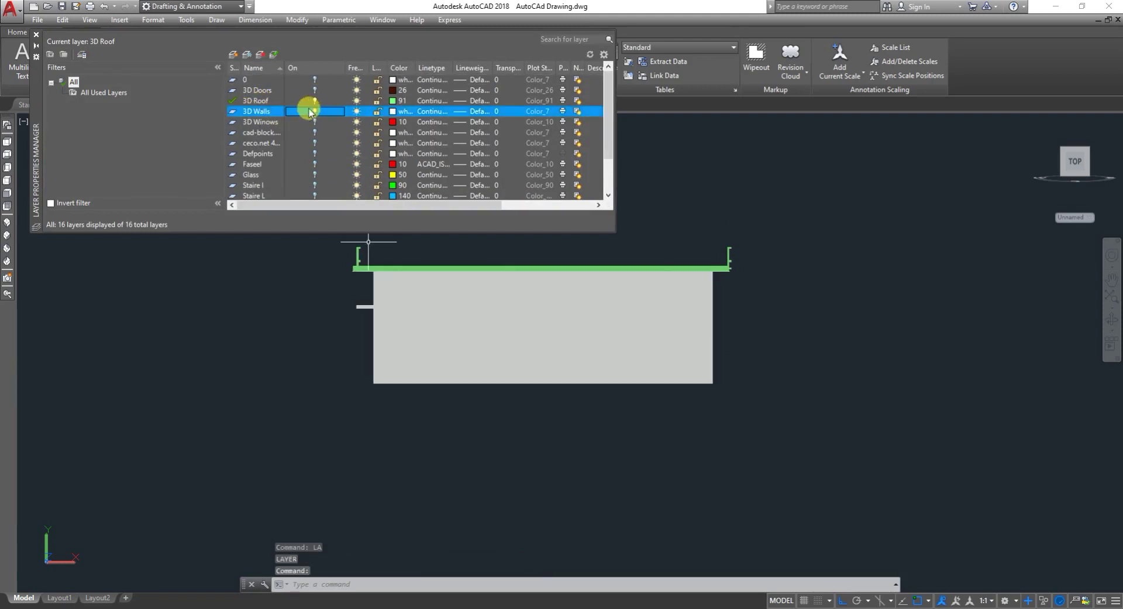
click(36, 35)
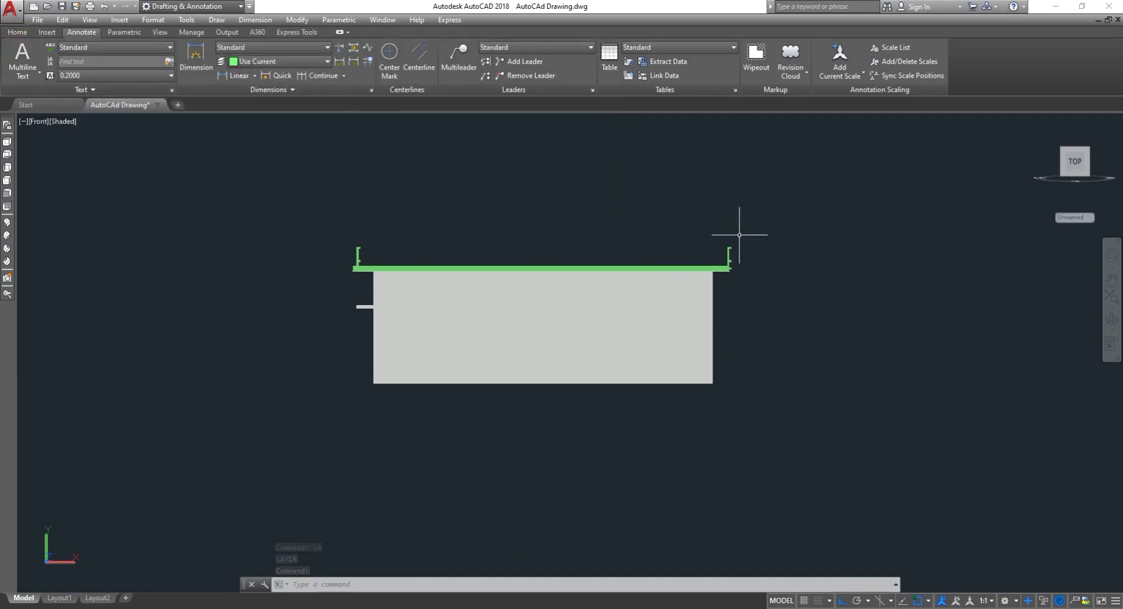
- Change the colour of the 3D Roof layer to red, index colour 10
click(1113, 327)
drag(825, 328, 702, 371)
key(Escape)
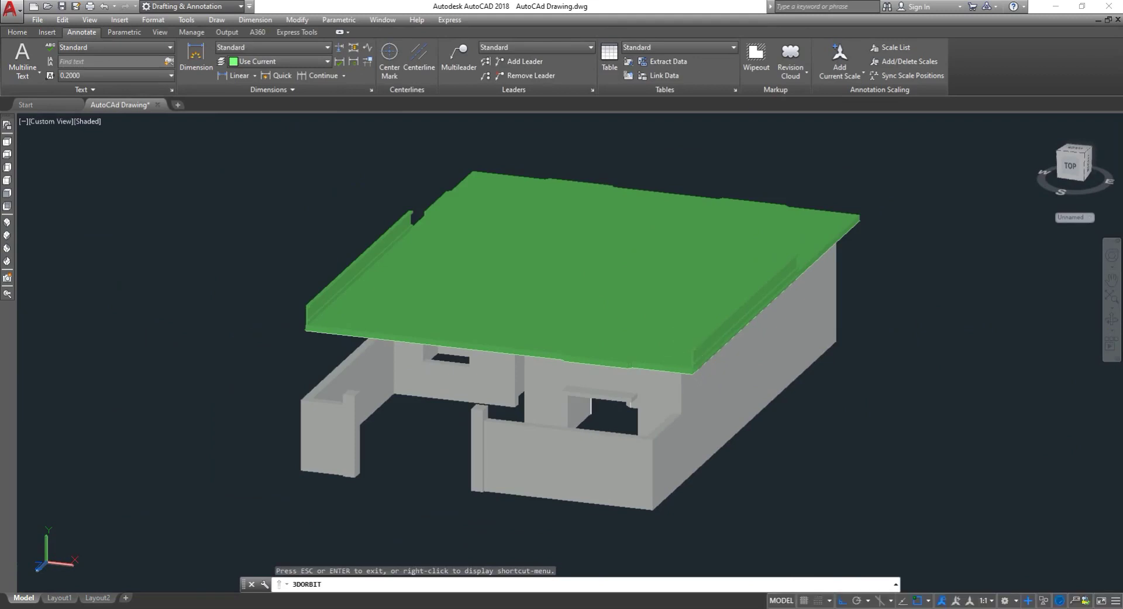
text(La)
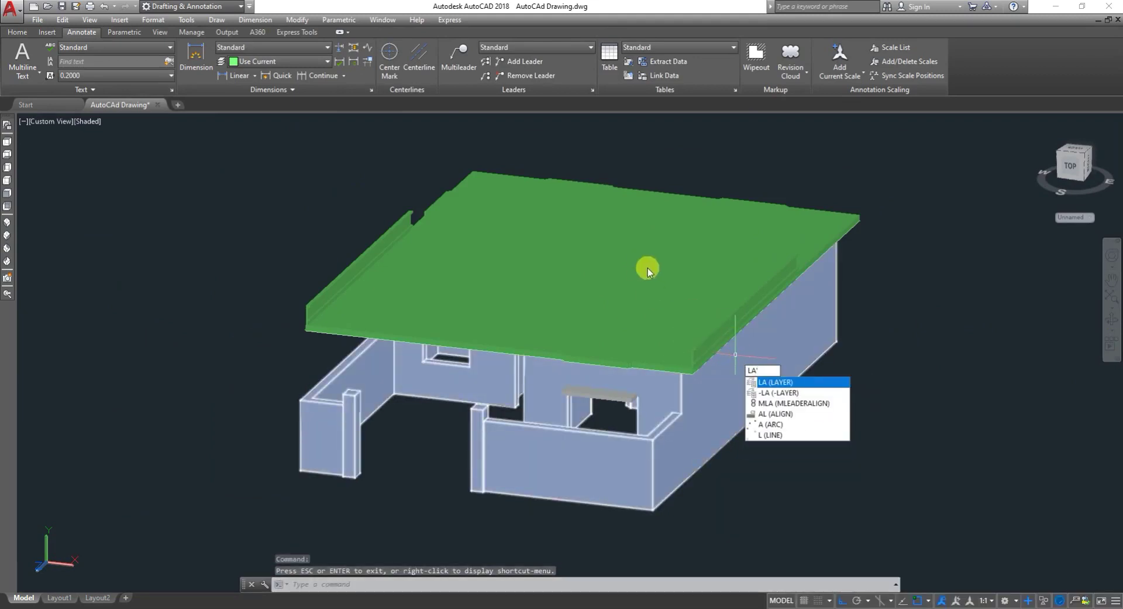
key(Return)
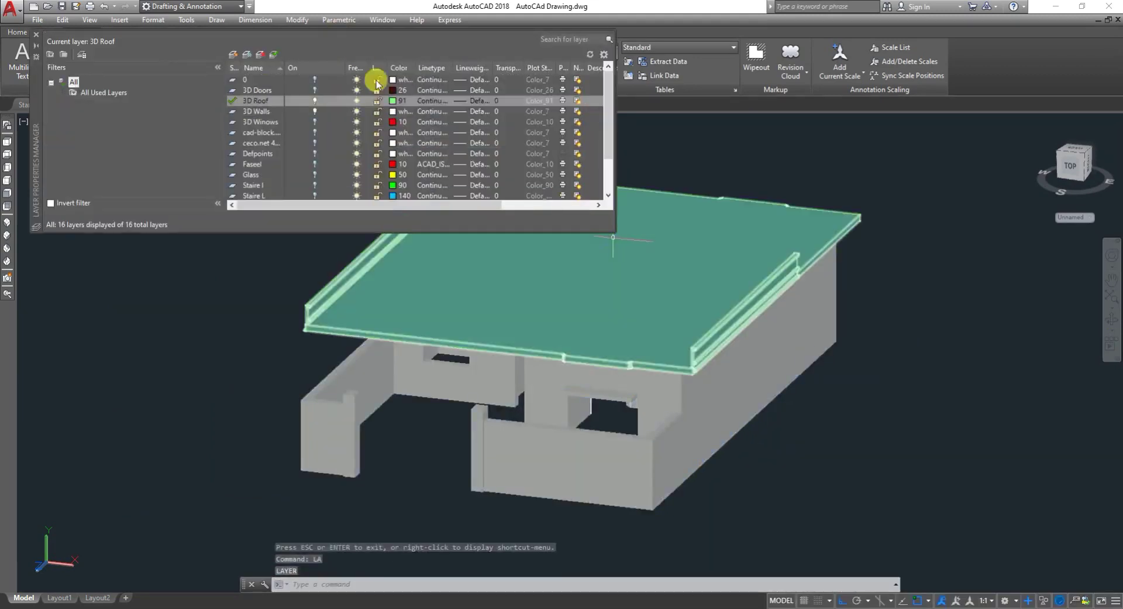
click(395, 104)
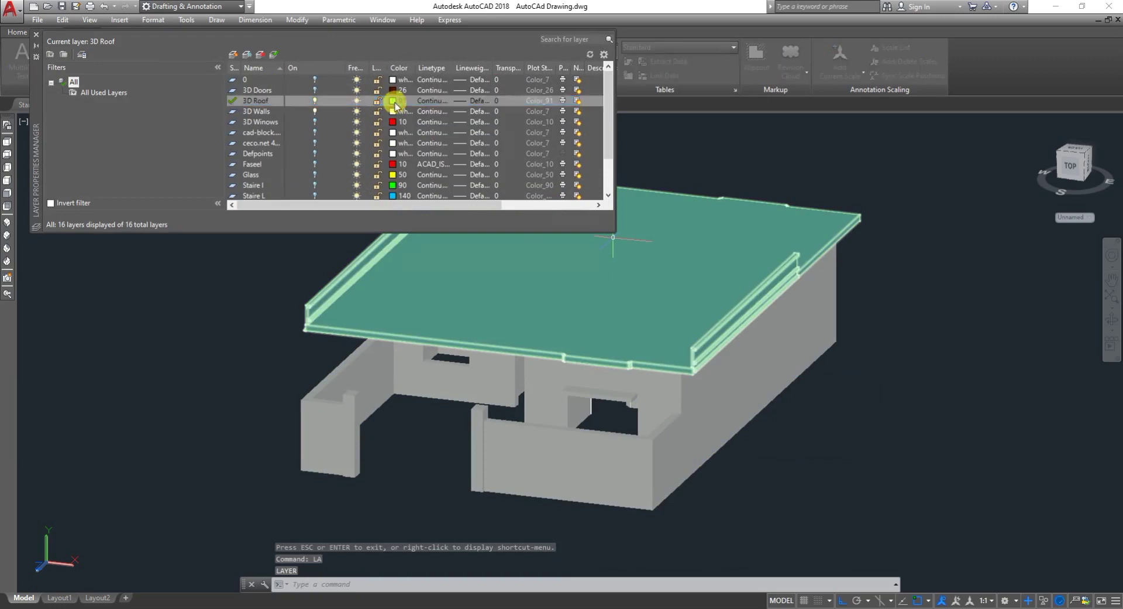
click(409, 135)
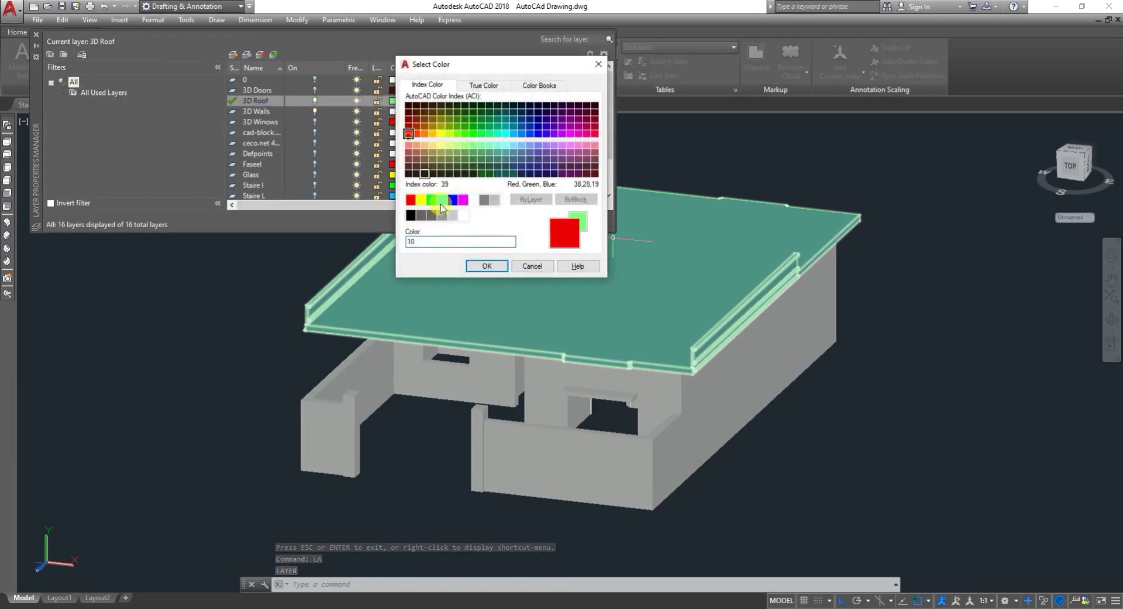
click(487, 266)
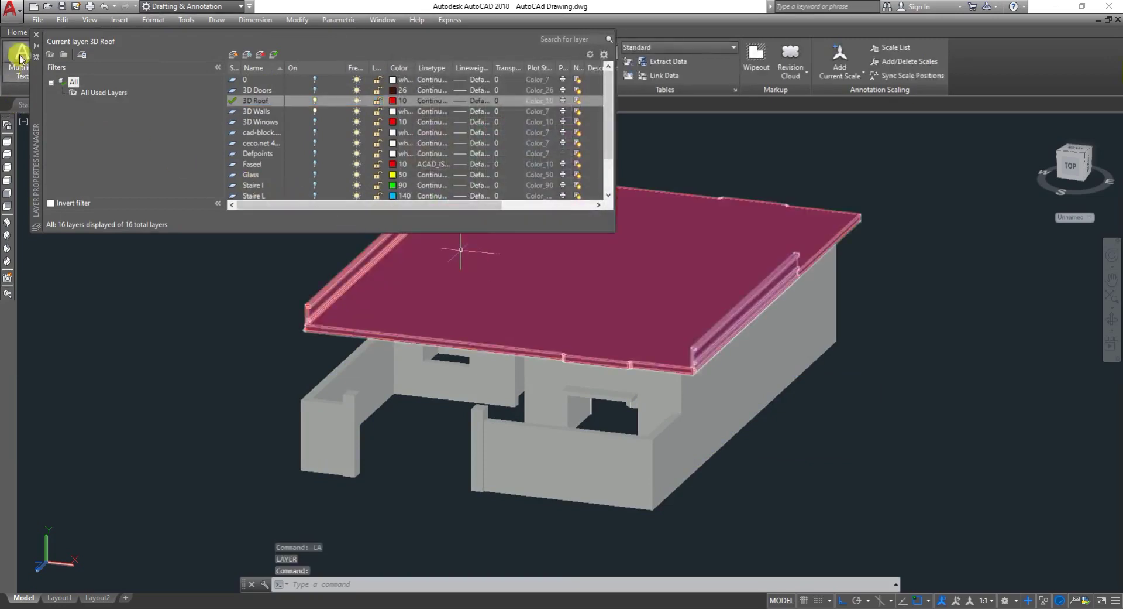
click(35, 37)
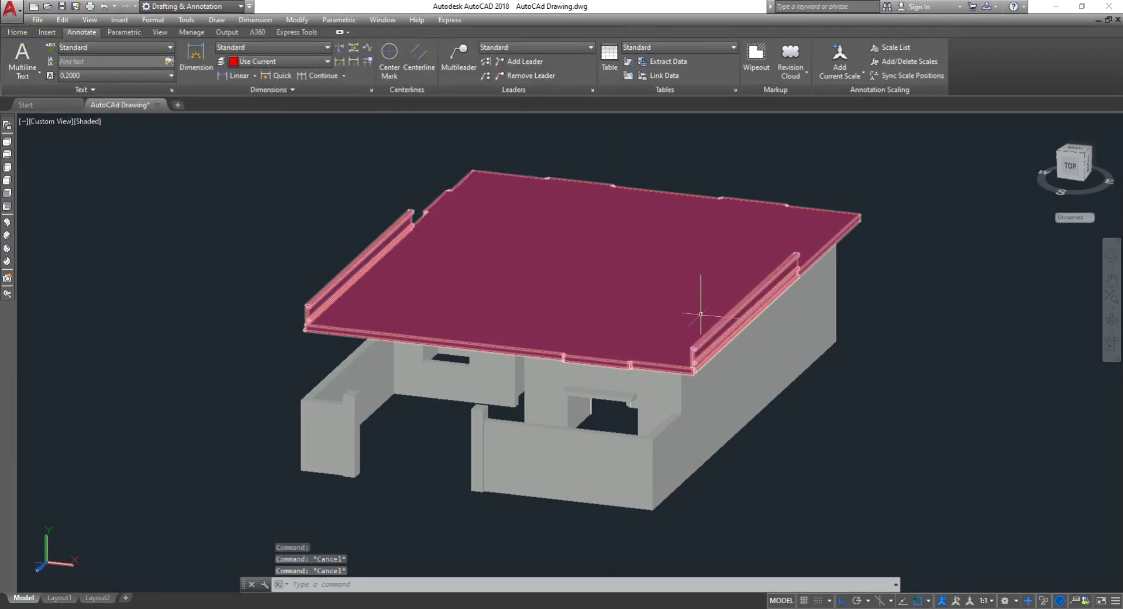
key(Escape)
click(882, 408)
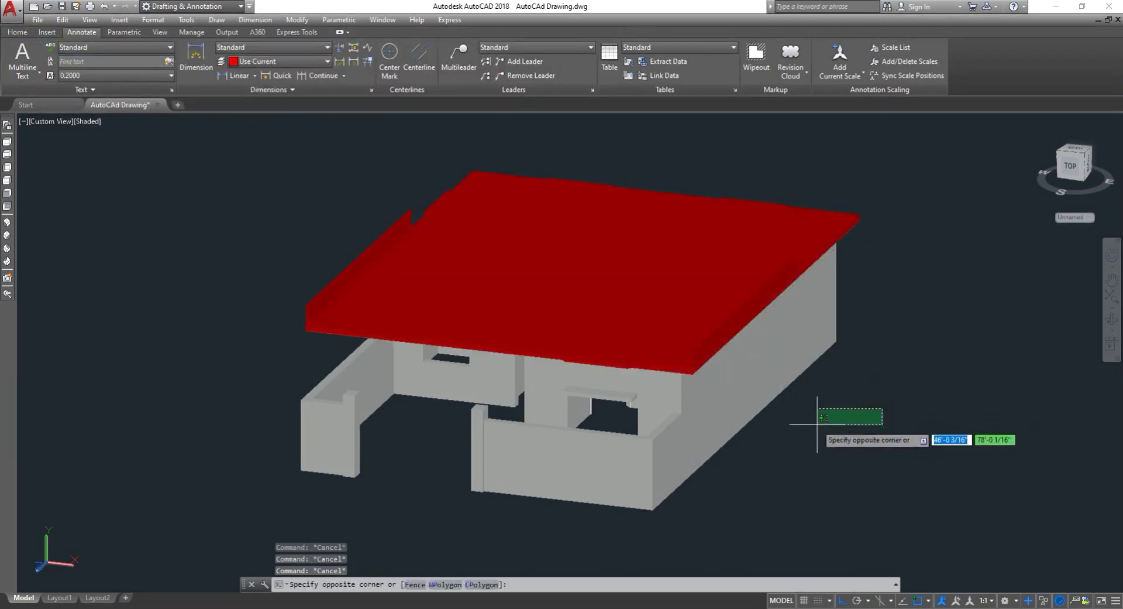
click(913, 394)
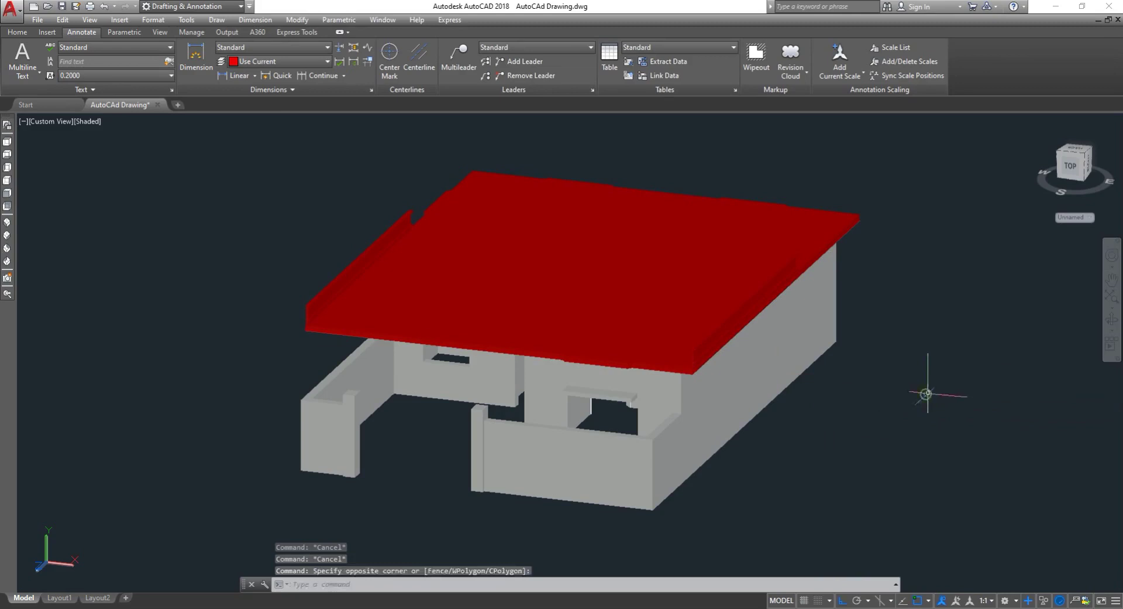
- Examine in 3D how the roof slab and its parapet segments sit on the house walls, including the corner profile and the front
click(1109, 316)
drag(843, 408, 408, 256)
drag(430, 174, 398, 517)
drag(563, 532, 576, 389)
scroll(576, 389, up, 10)
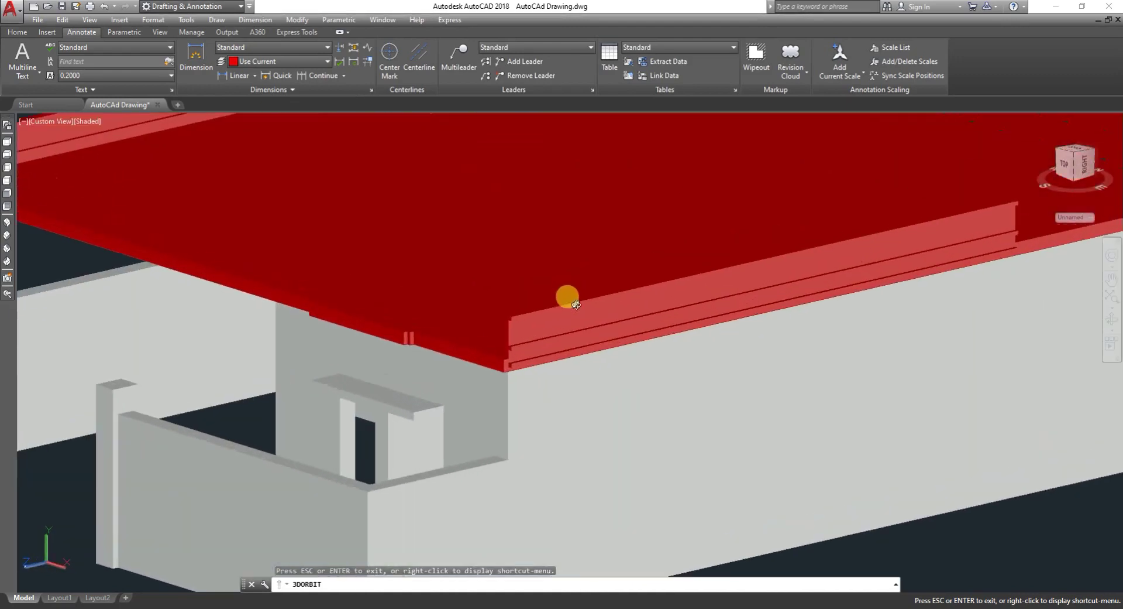
drag(495, 321, 474, 197)
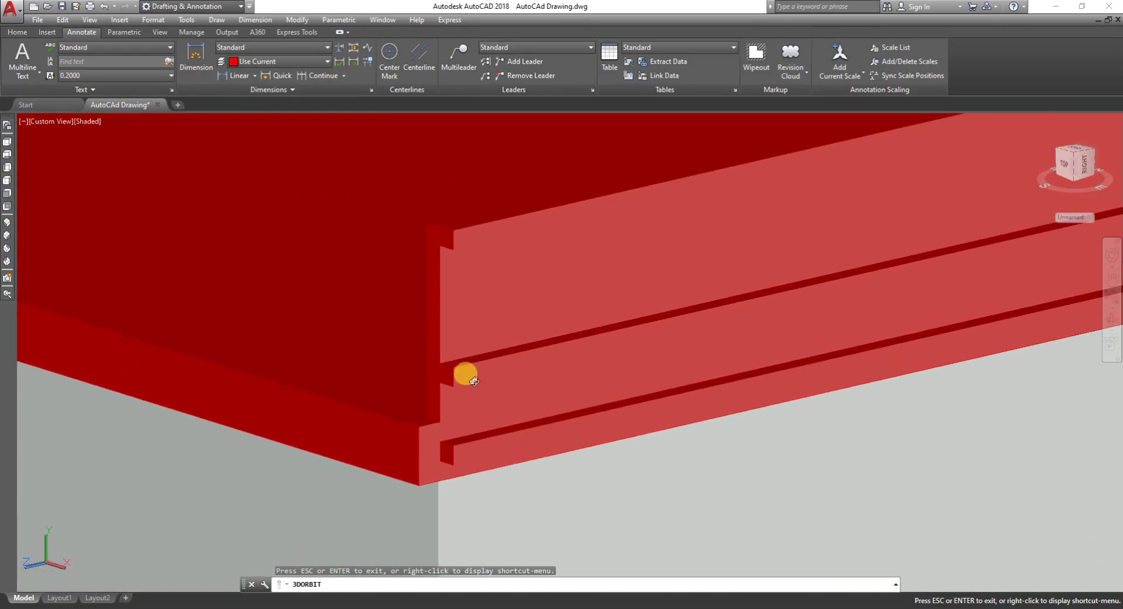
scroll(677, 451, down, 8)
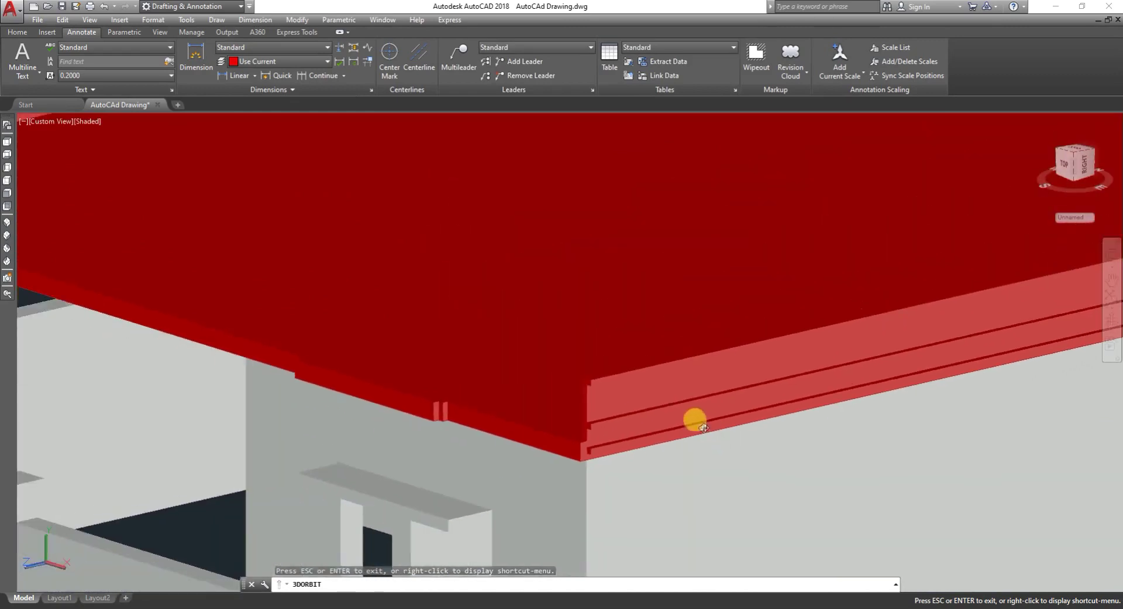
scroll(702, 423, down, 3)
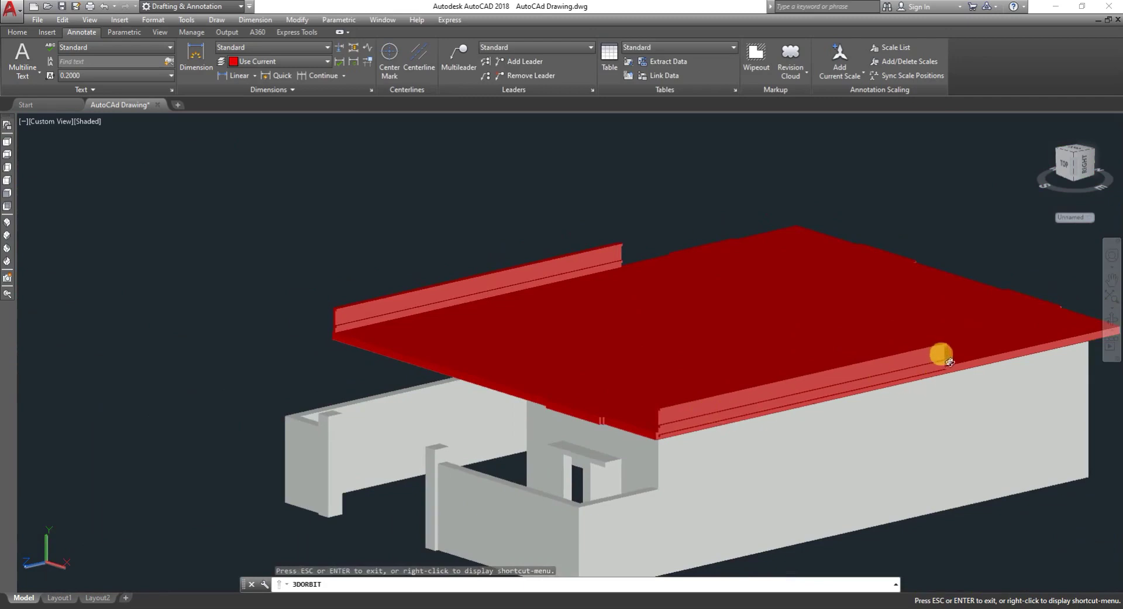
scroll(1062, 350, down, 2)
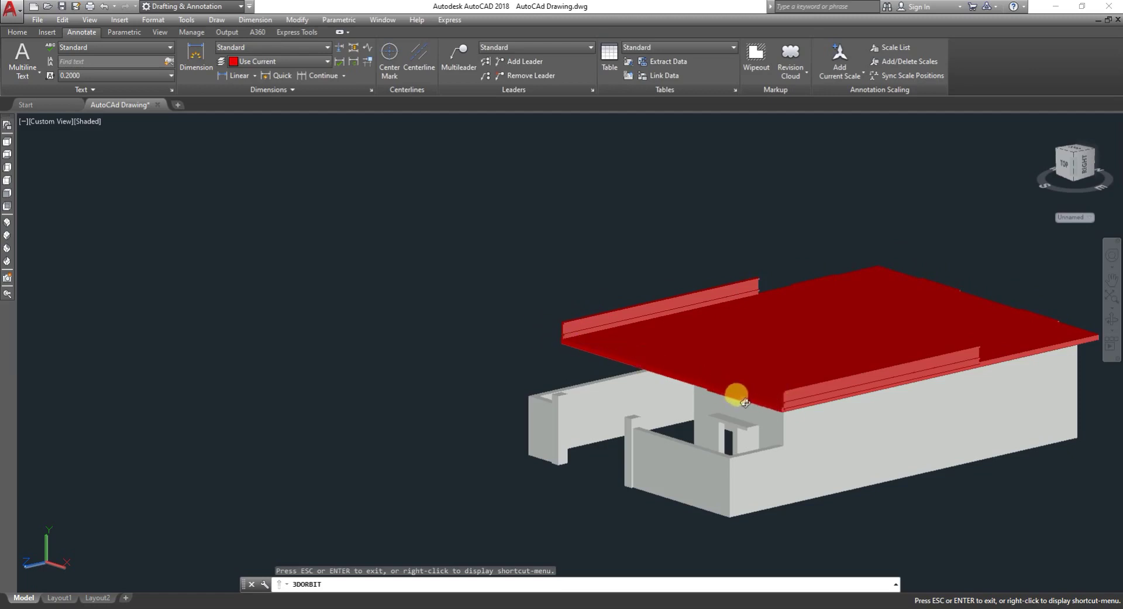
scroll(647, 420, up, 10)
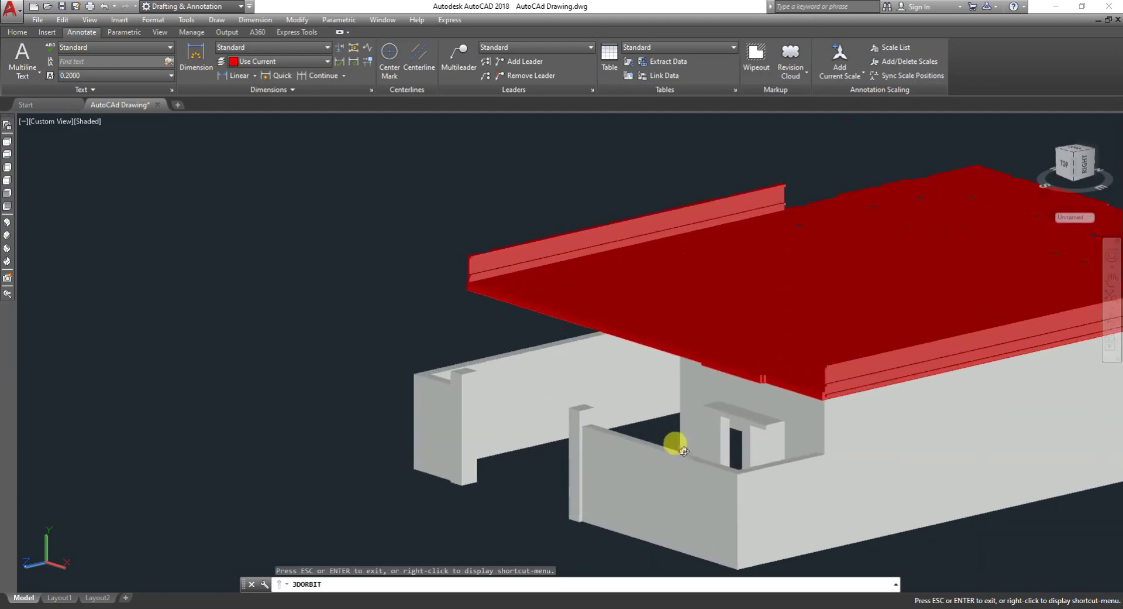
scroll(770, 418, up, 3)
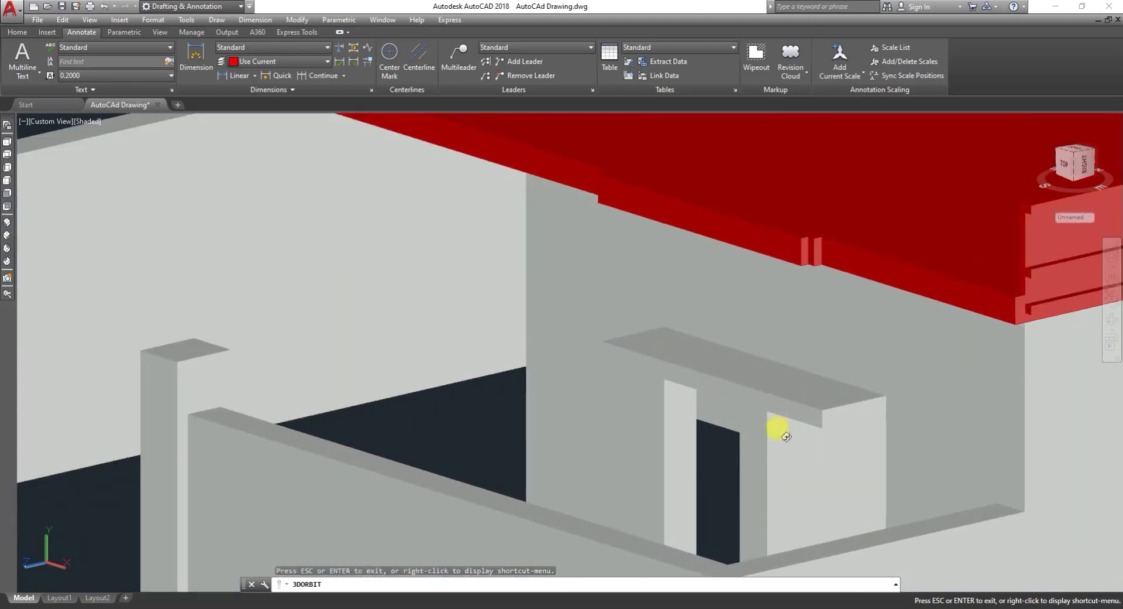
scroll(786, 436, down, 2)
scroll(789, 493, down, 6)
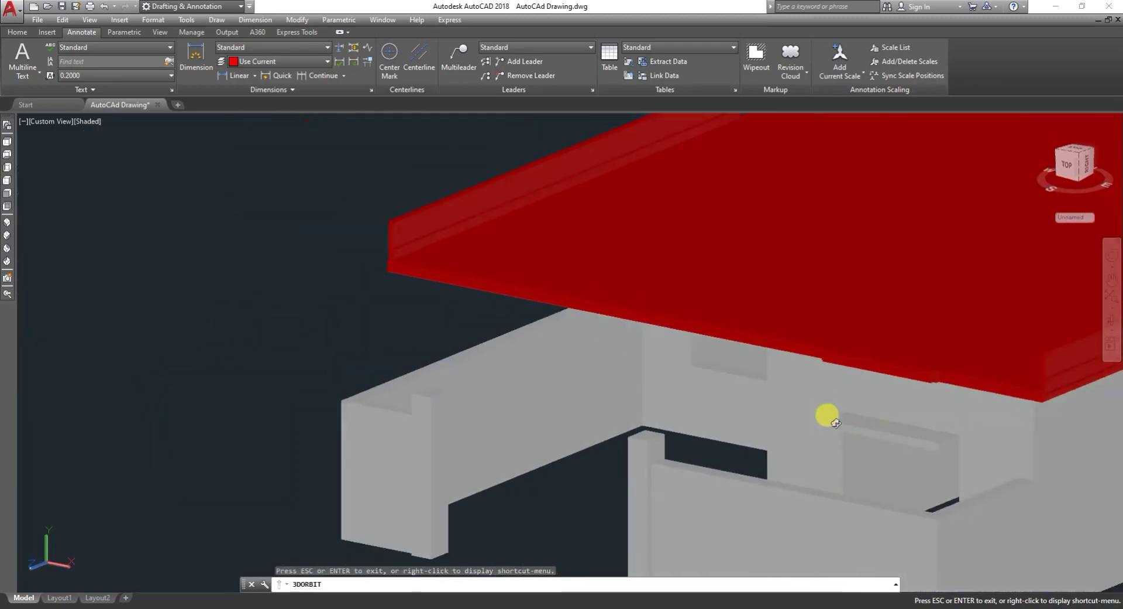
drag(843, 478, 934, 470)
drag(1104, 503, 1018, 507)
key(Escape)
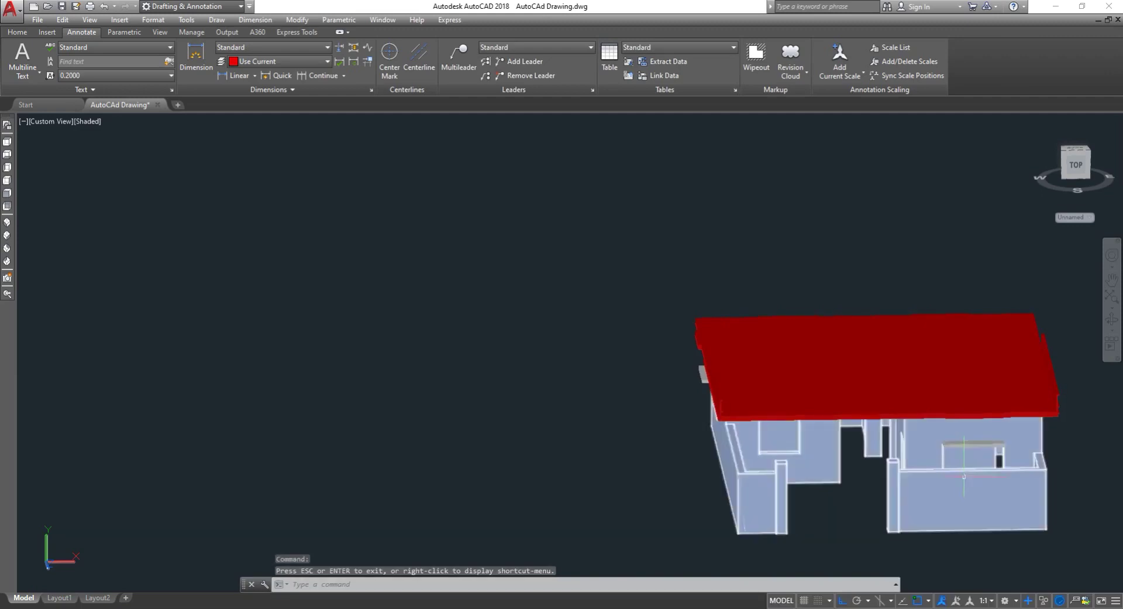
- Turn on the 3D Winows, Glass and 3D Doors layers to show the windows, glazing and doors in the house
text(LA)
key(Return)
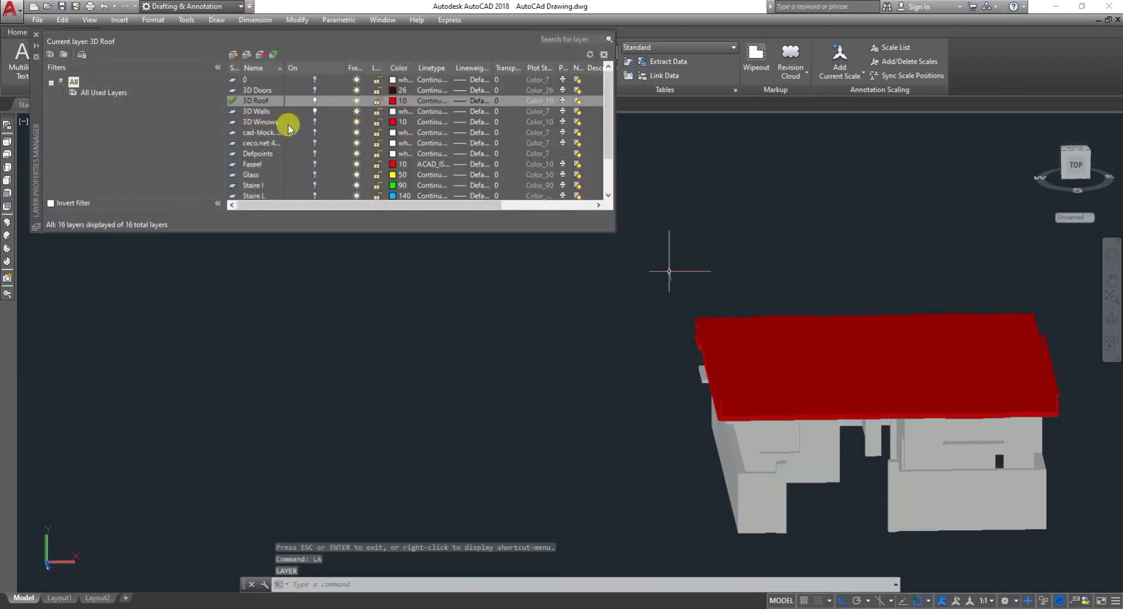
click(309, 121)
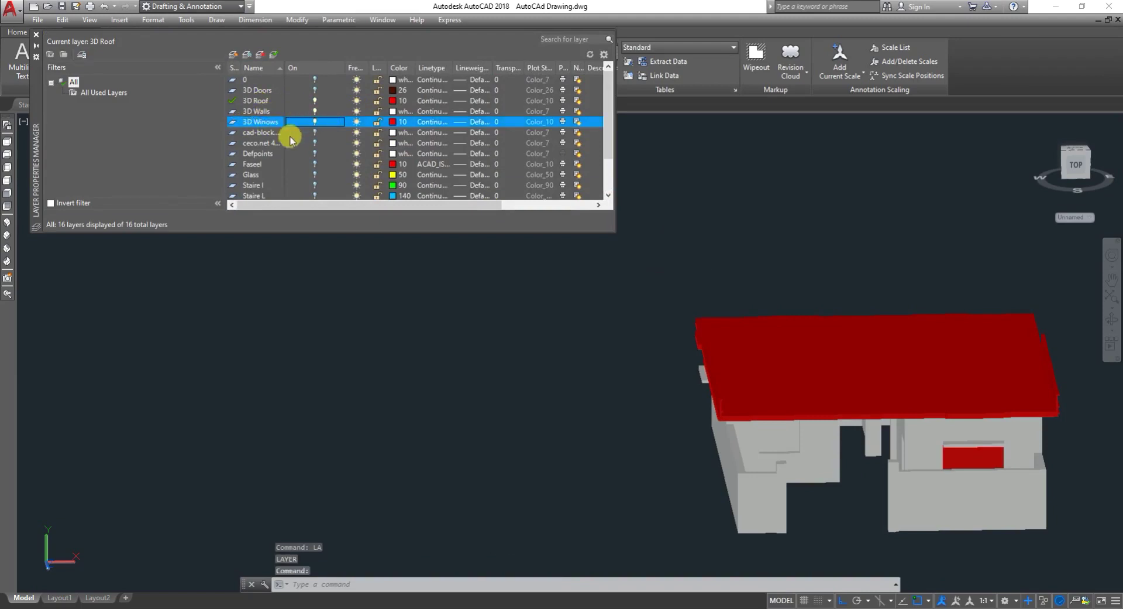
scroll(293, 143, down, 2)
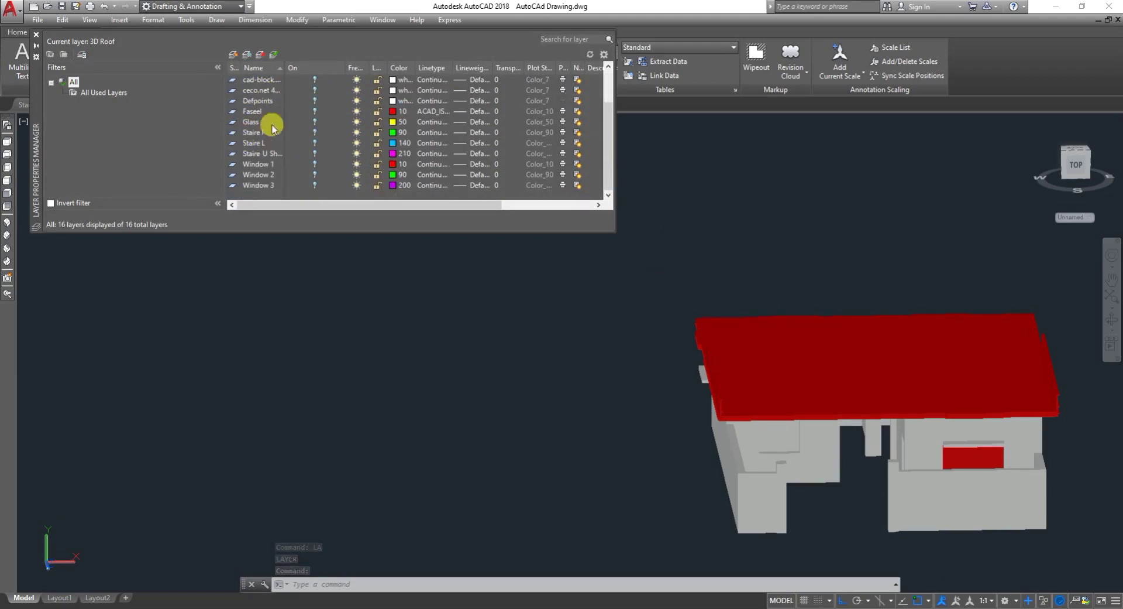
click(314, 121)
scroll(305, 143, up, 2)
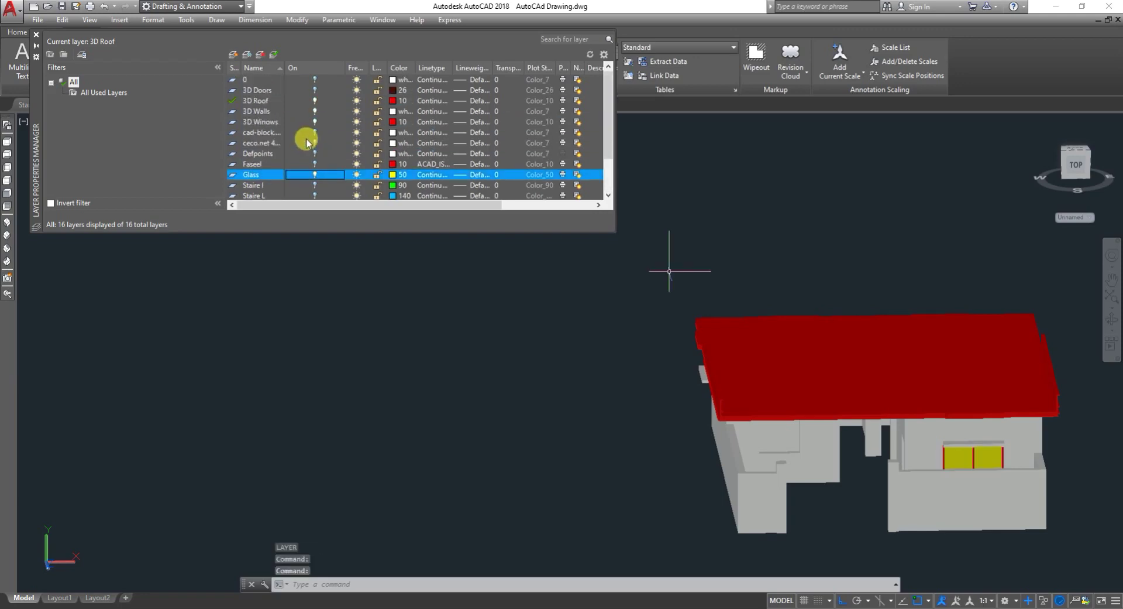
click(314, 89)
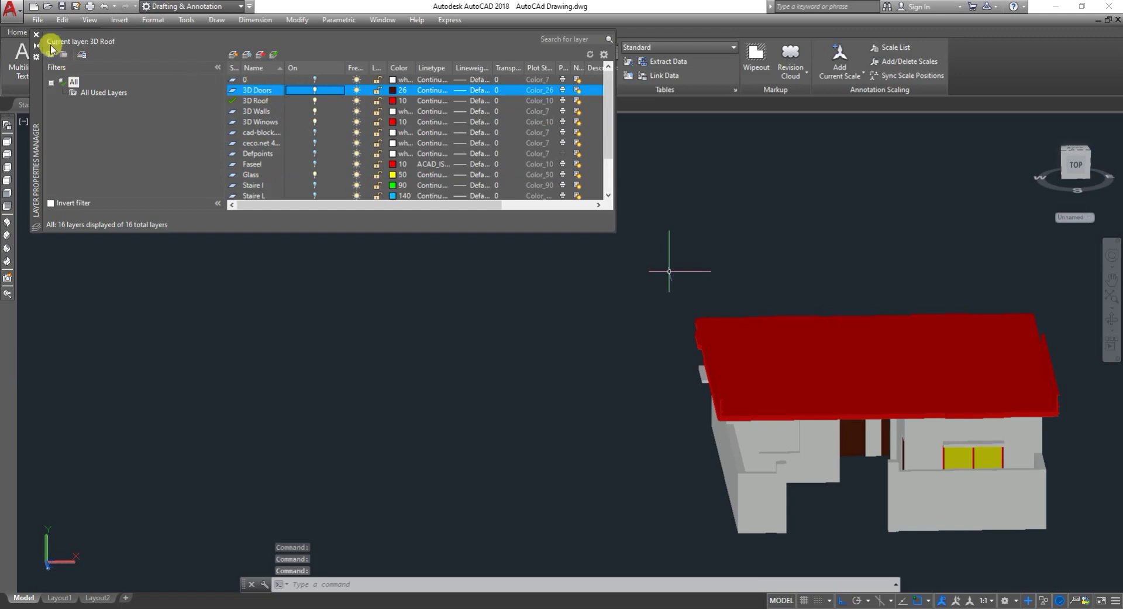
click(36, 34)
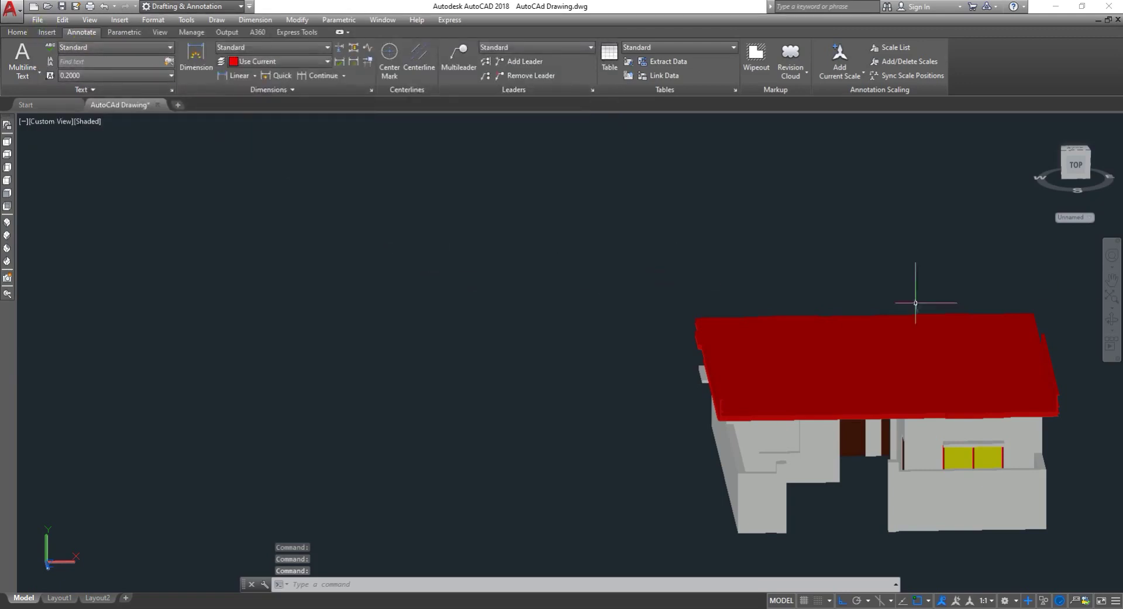
- Examine the house in 3D from the front and the side, checking the doors, glazed window, walls and roof together
scroll(1088, 327, down, 5)
scroll(1091, 334, up, 3)
scroll(1092, 332, up, 2)
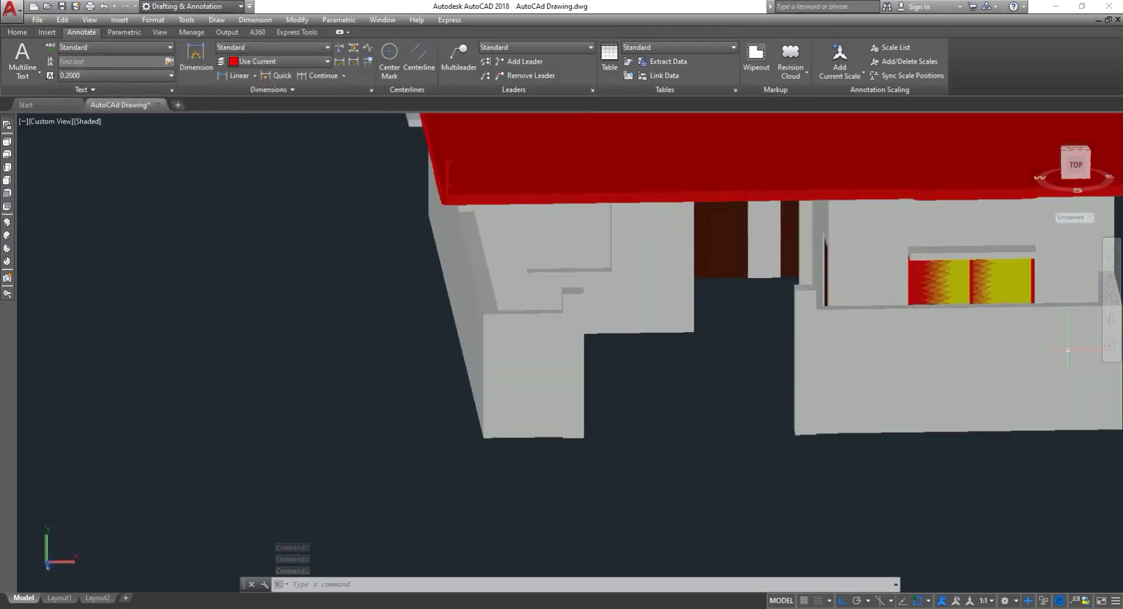
scroll(1092, 332, down, 3)
scroll(1100, 327, up, 5)
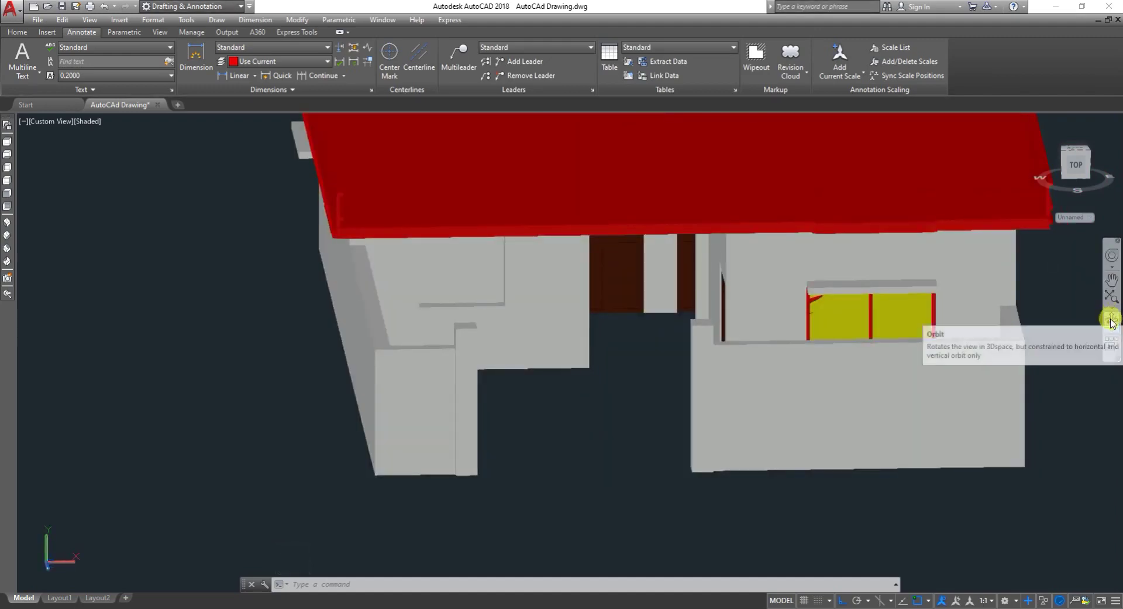
click(1111, 319)
drag(983, 348, 1003, 337)
drag(744, 395, 685, 406)
drag(805, 324, 778, 316)
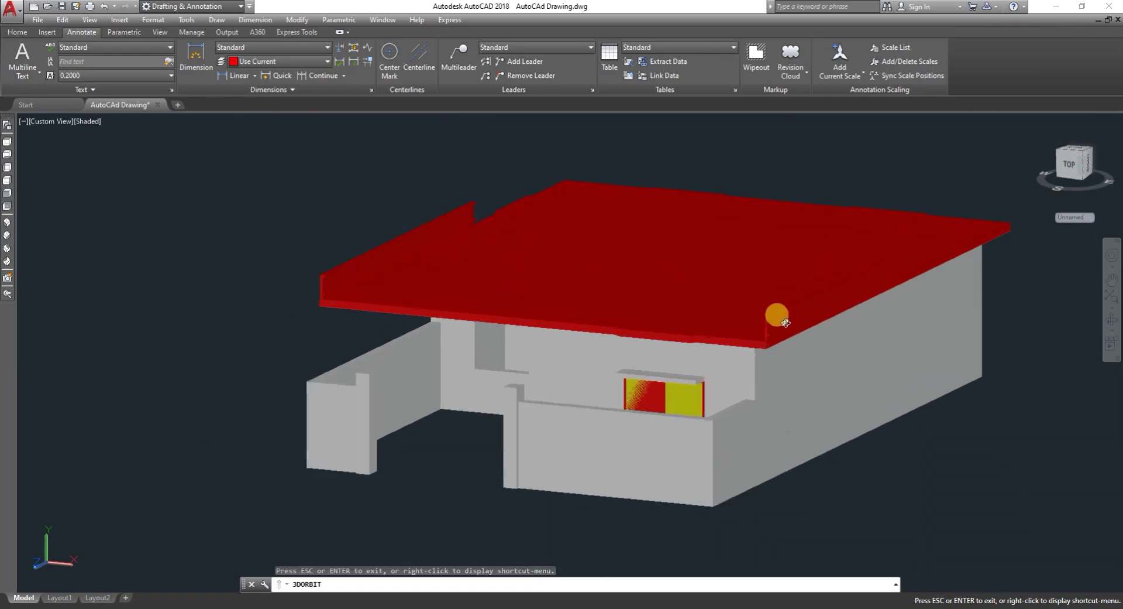
key(Escape)
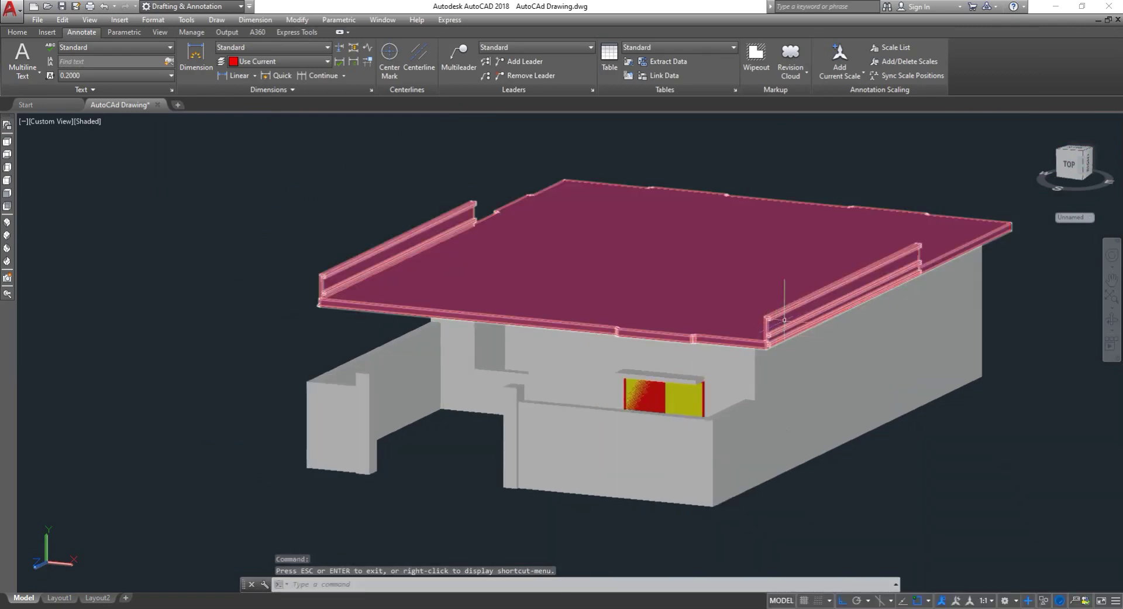
key(Escape)
scroll(866, 385, down, 4)
scroll(866, 385, up, 4)
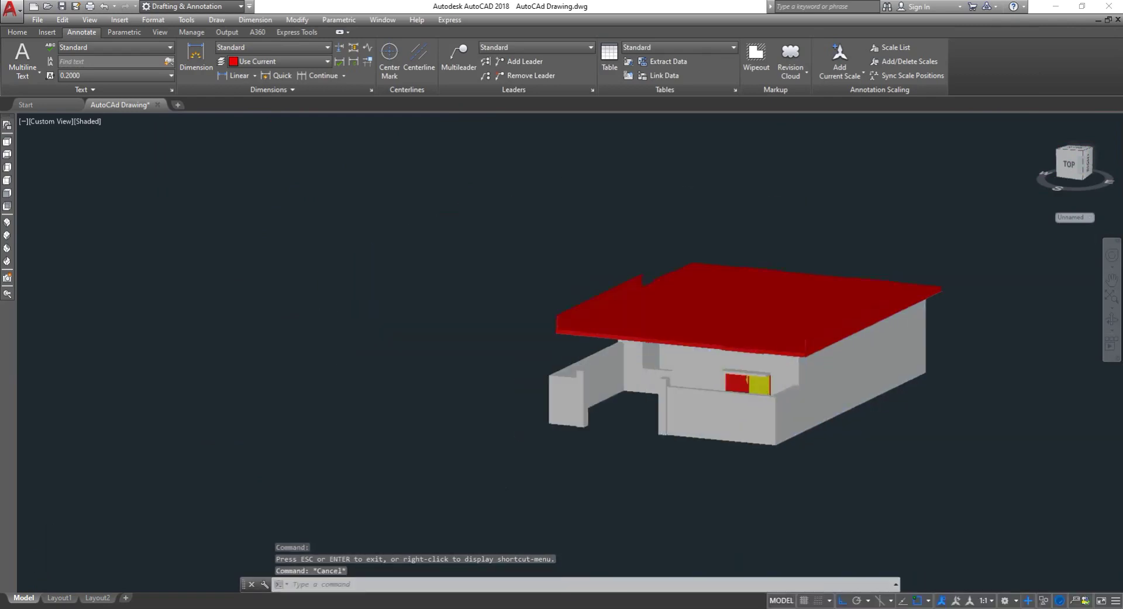
key(Escape)
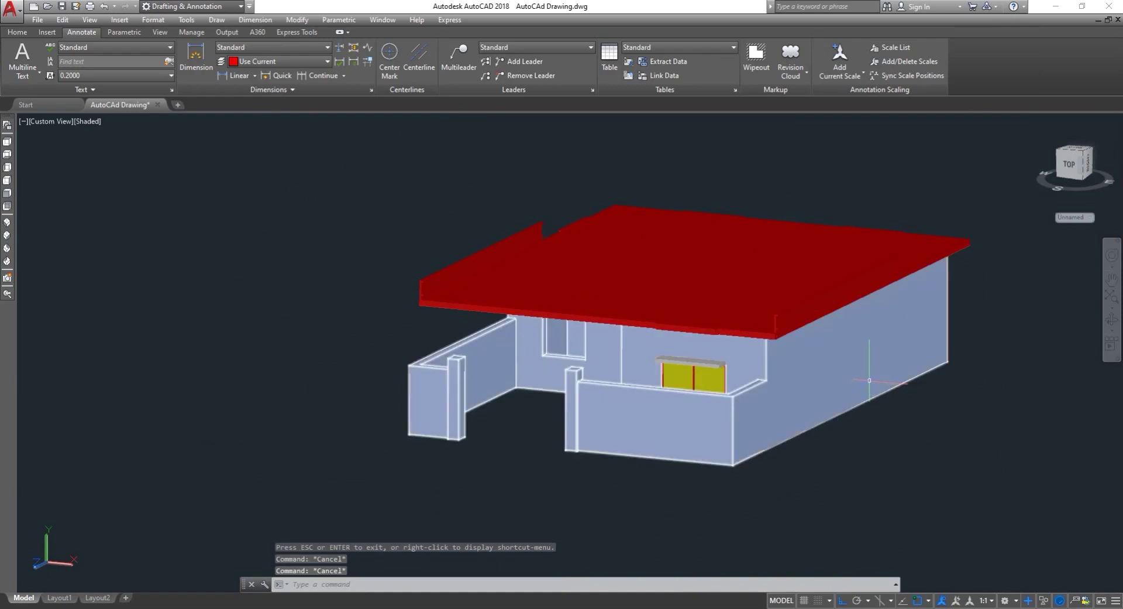